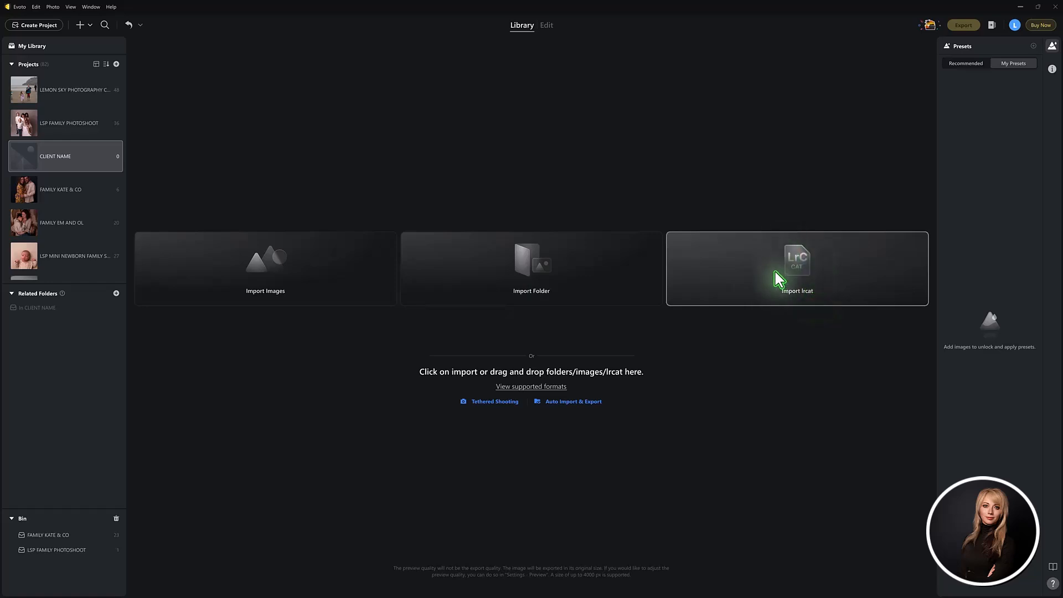
Open the family project listed below CLIENT NAME and give LSP_8805.NEF a yellow color label.
left_click(61, 189)
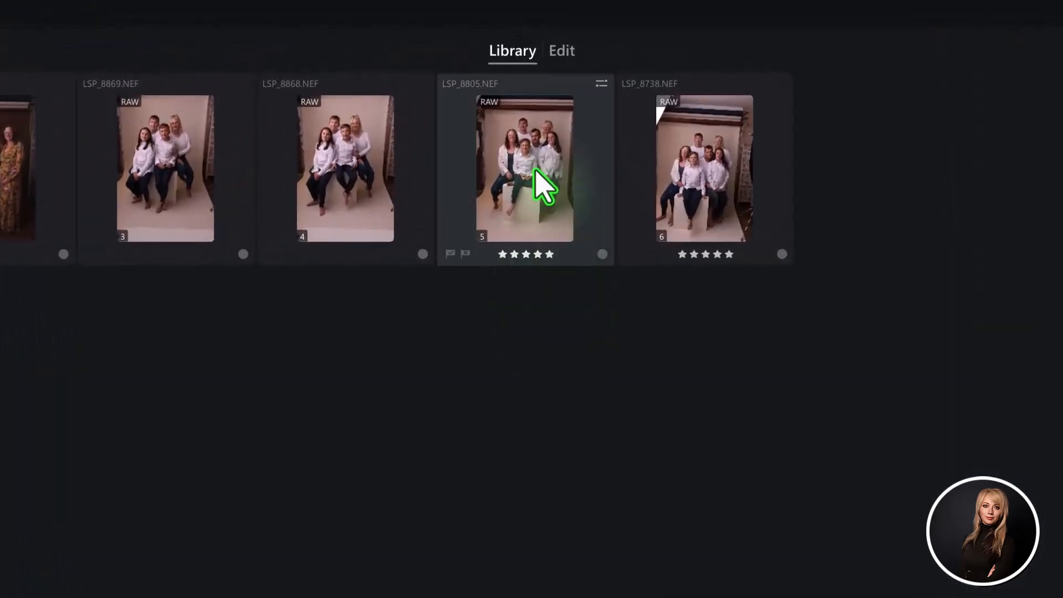
right_click(535, 90)
mouse_move(600, 305)
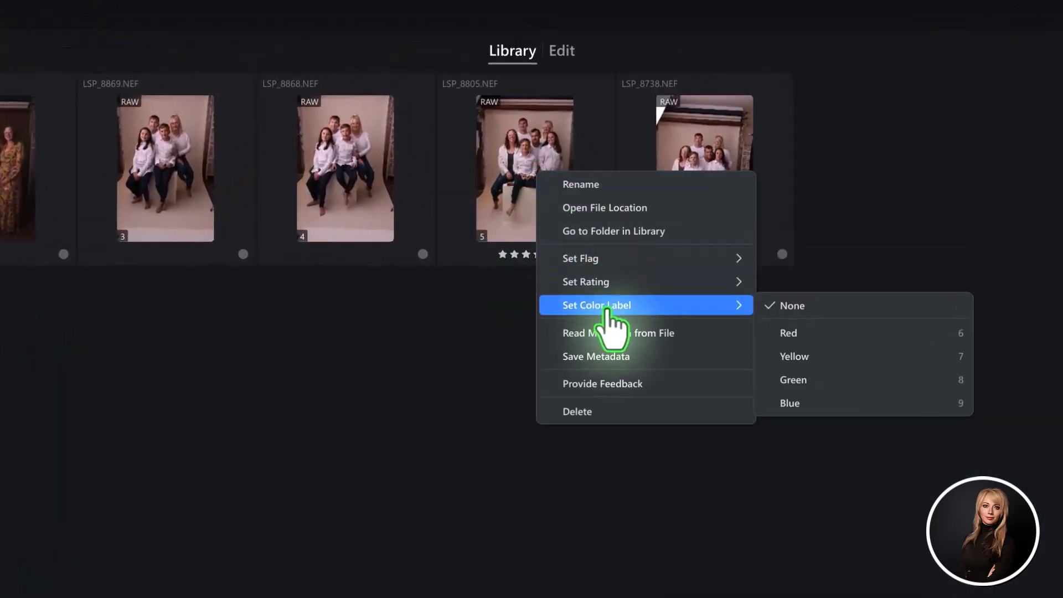
left_click(821, 354)
Change the color label of LSP_8805.NEF to blue.
right_click(468, 202)
mouse_move(565, 334)
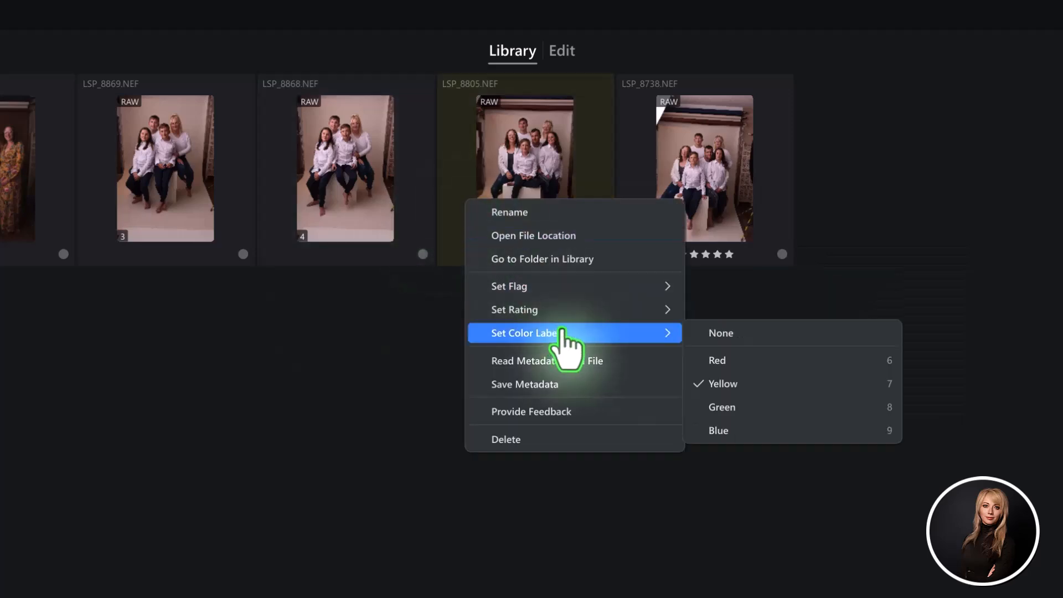
left_click(771, 429)
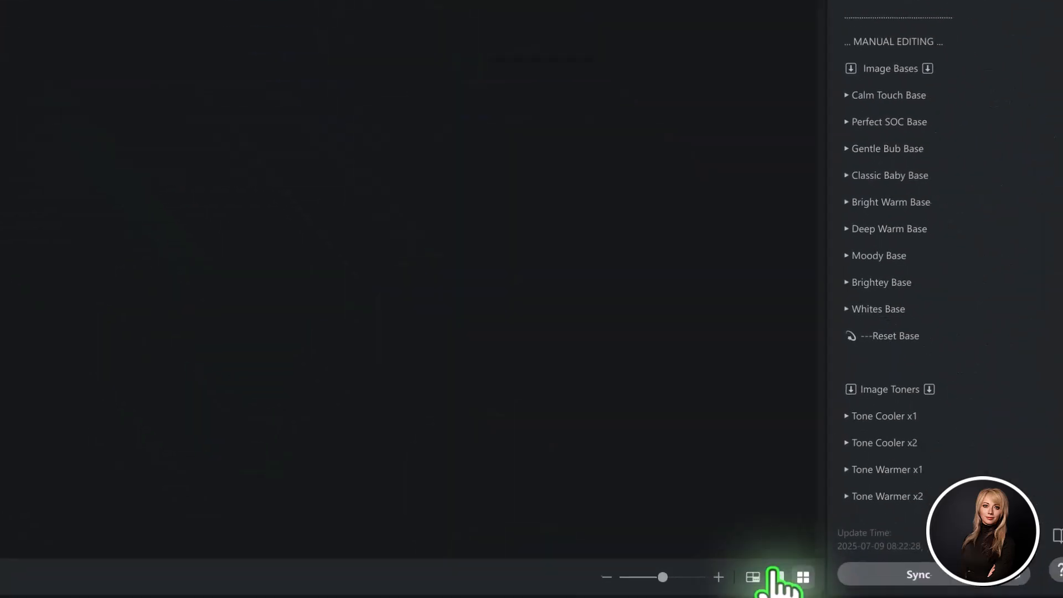
Switch the library to single-photo view and browse the project's photos, finishing on LSP_8939.NEF.
left_click(777, 576)
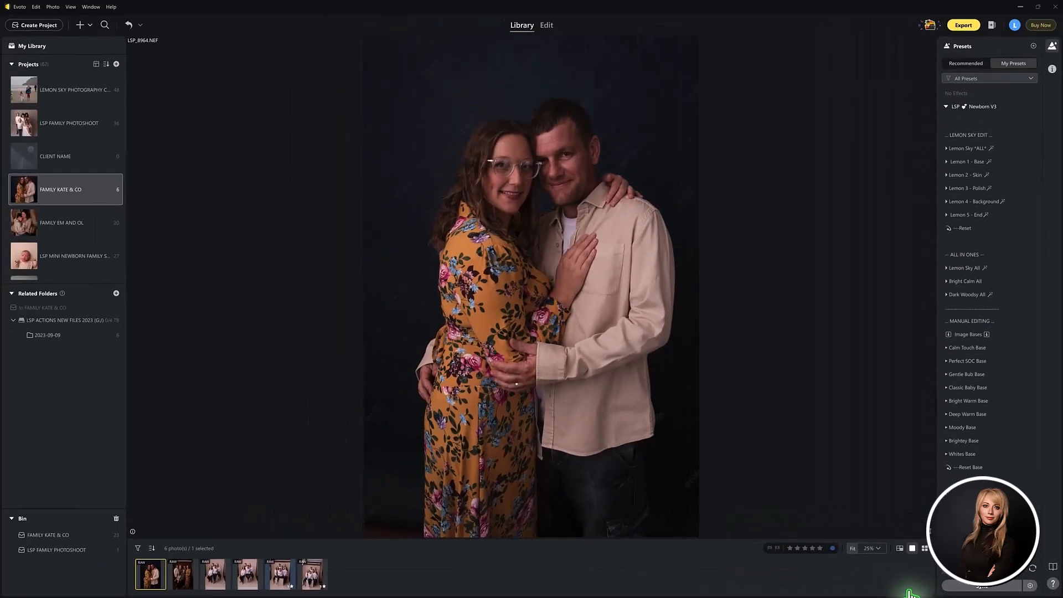
left_click(194, 576)
left_click(249, 577)
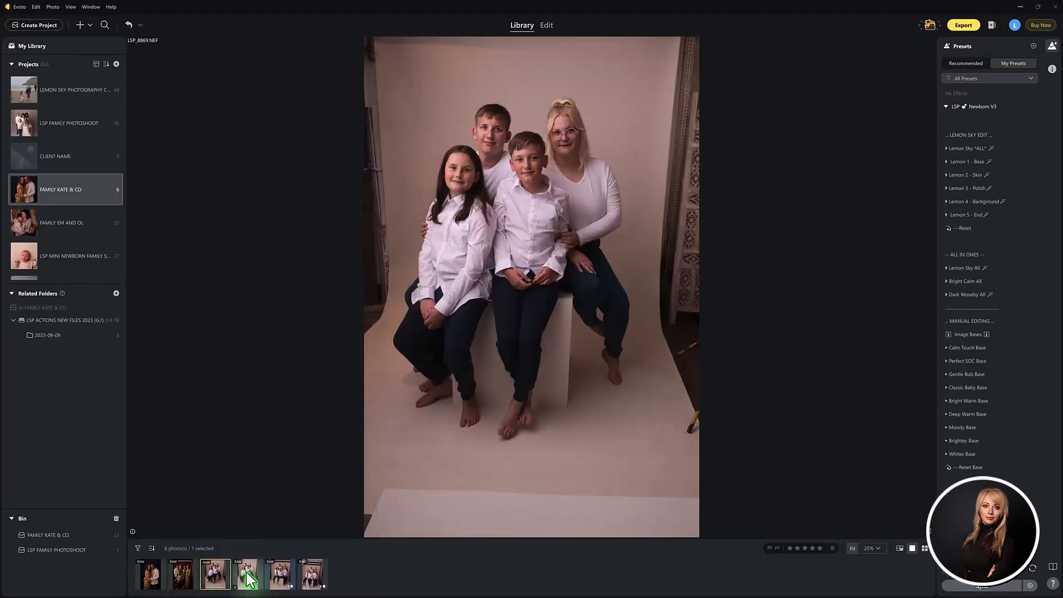
left_click(176, 576)
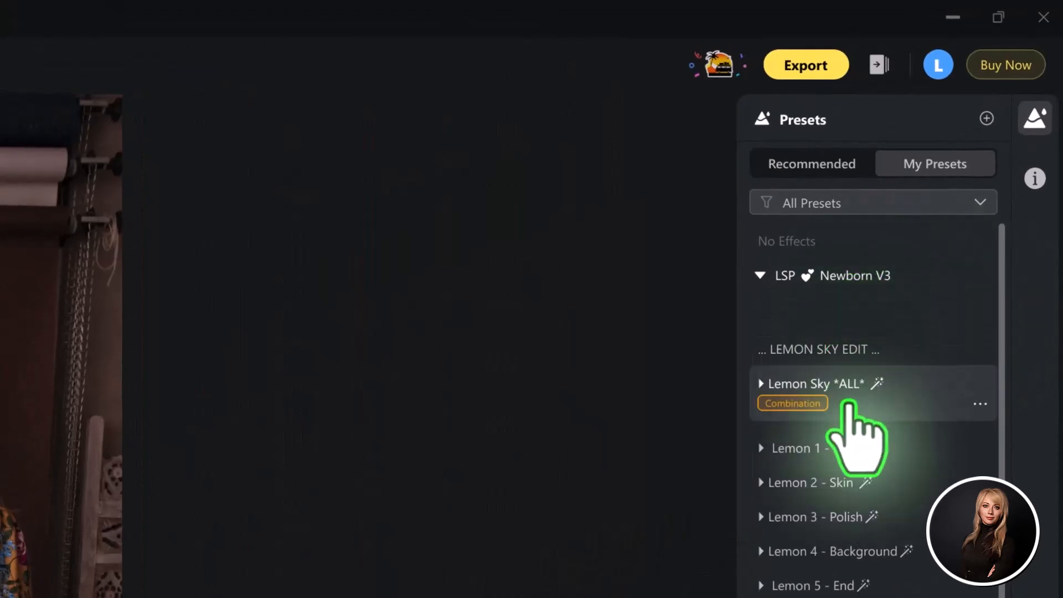
Try the Lemon Sky *ALL* preset on LSP_8939.NEF and inspect the group photo at different zoom levels.
left_click(849, 403)
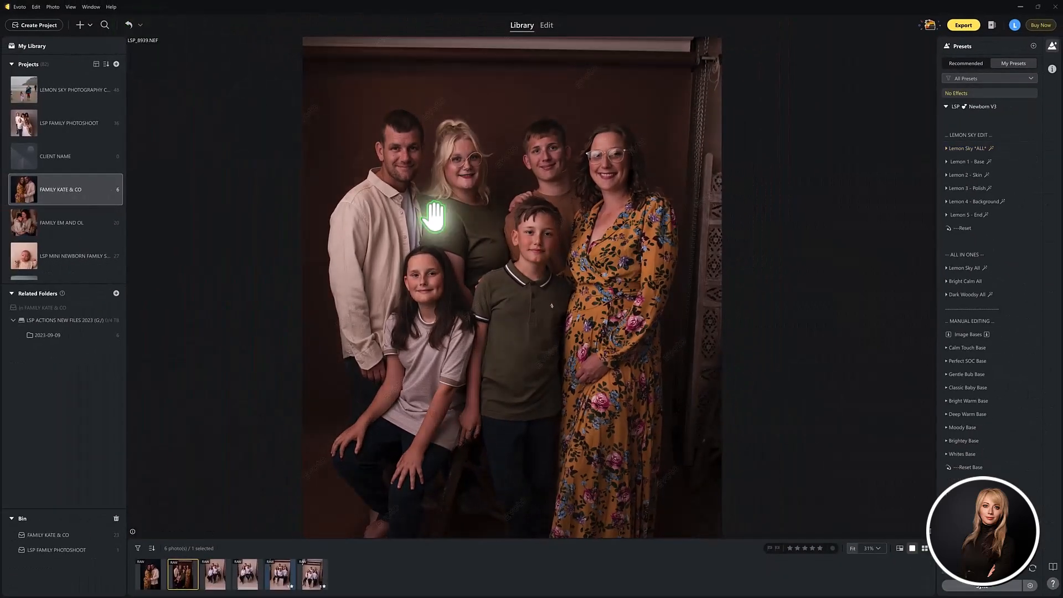
scroll(572, 296, "down", 3)
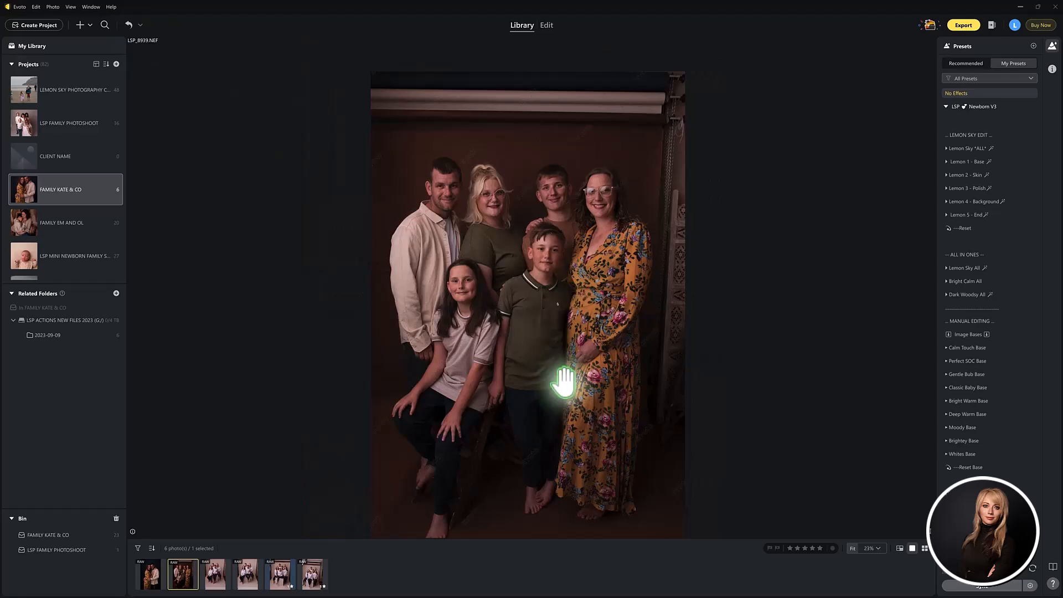
left_click_drag(565, 386, 573, 358)
scroll(757, 214, "up", 2)
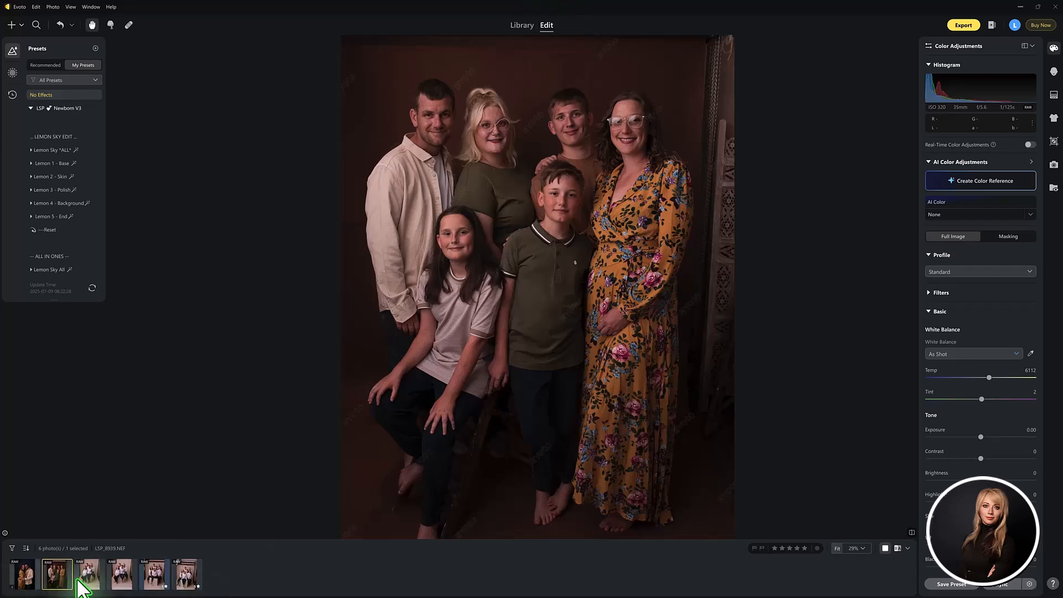
In the Edit workspace, review the recommended presets, the masks and the edit history of LSP_8939.NEF.
left_click(107, 580)
left_click(61, 579)
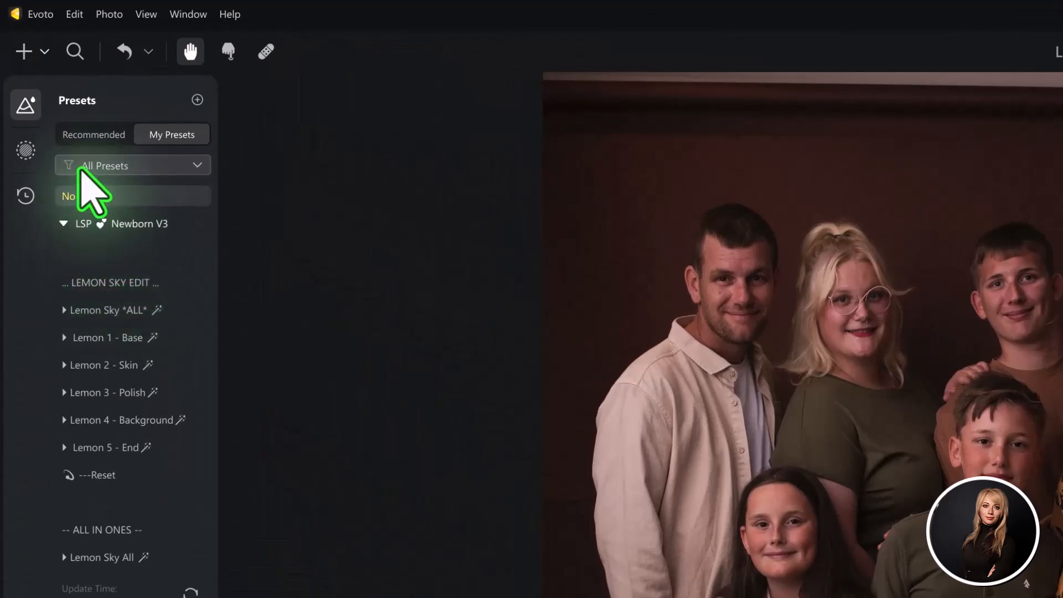
left_click(82, 136)
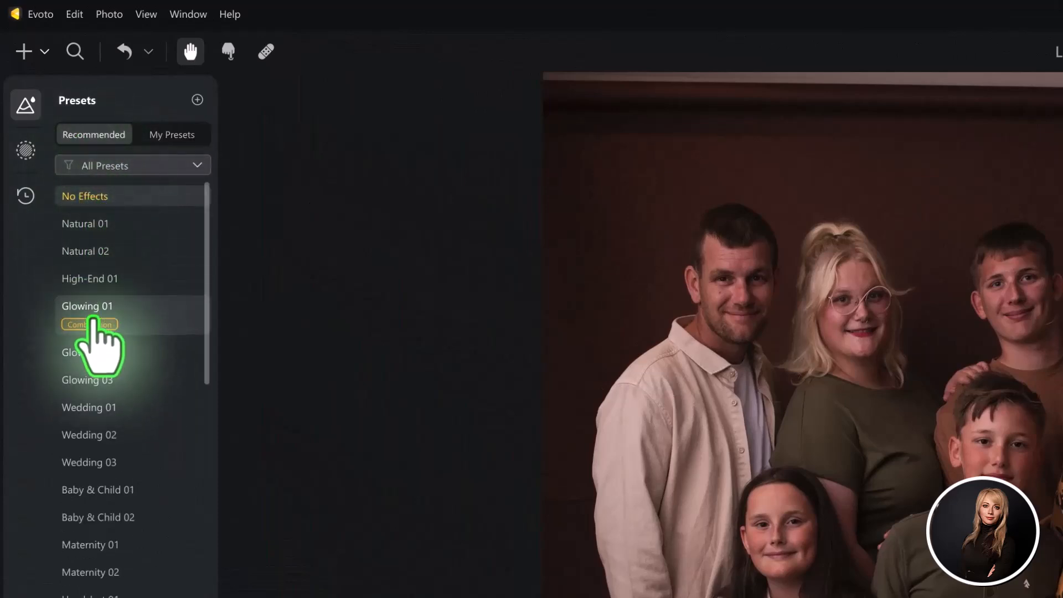
left_click(26, 148)
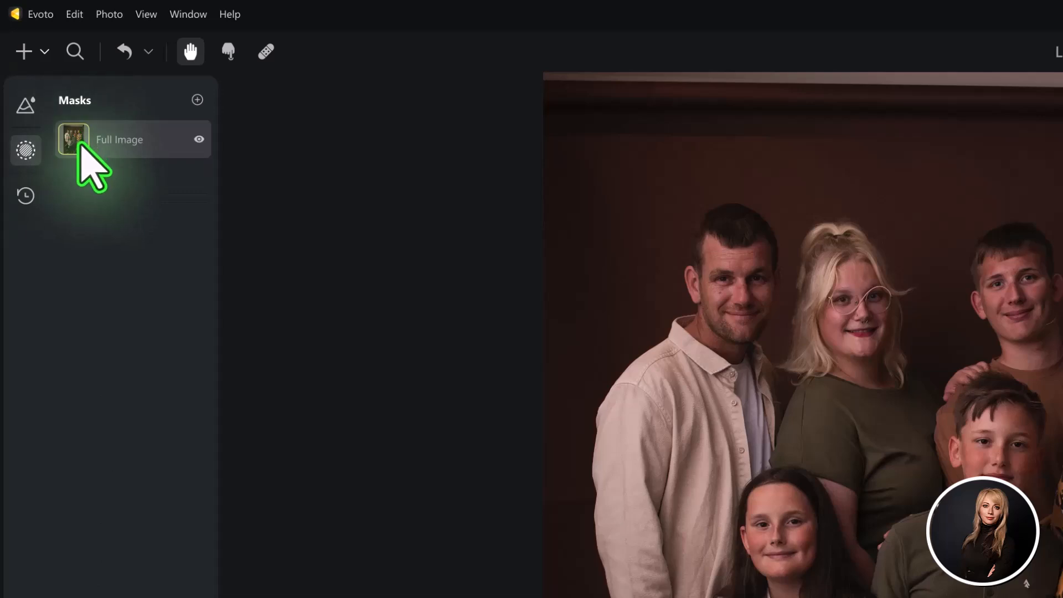
left_click(22, 197)
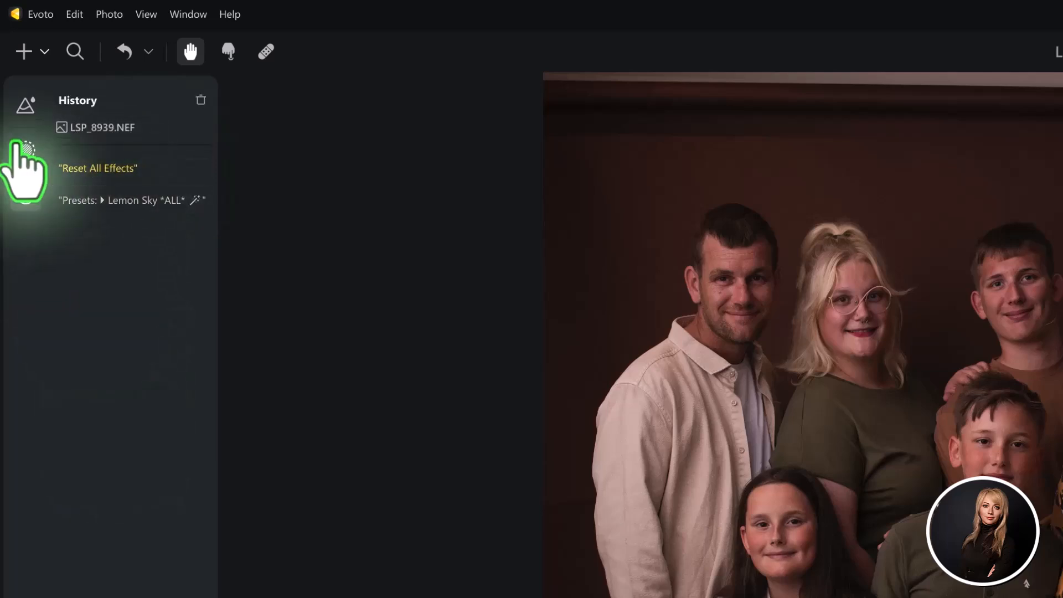
left_click(26, 105)
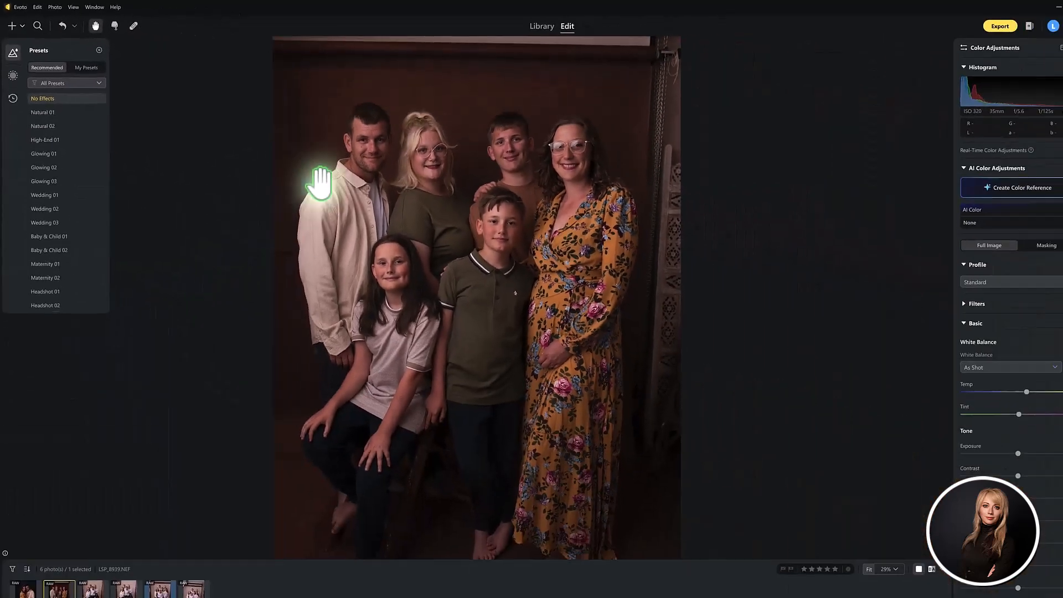
Take a closer look at the family in the photo and examine the available color and portrait retouching adjustments.
scroll(438, 168, "up", 3)
left_click_drag(458, 216, 489, 248)
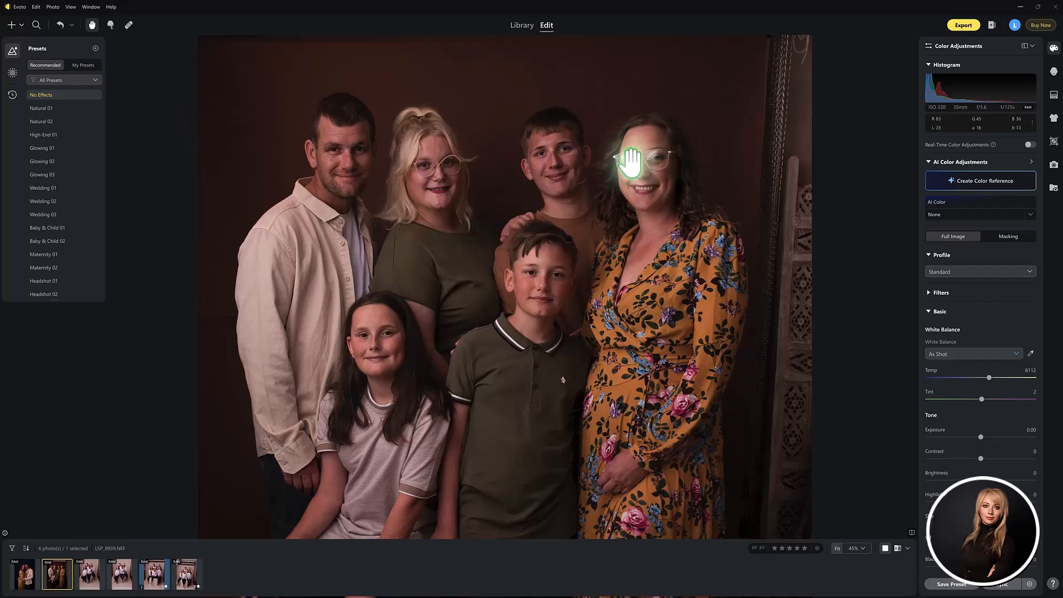
mouse_move(517, 380)
left_mouse_down()
mouse_move(503, 353)
mouse_move(500, 369)
left_mouse_up()
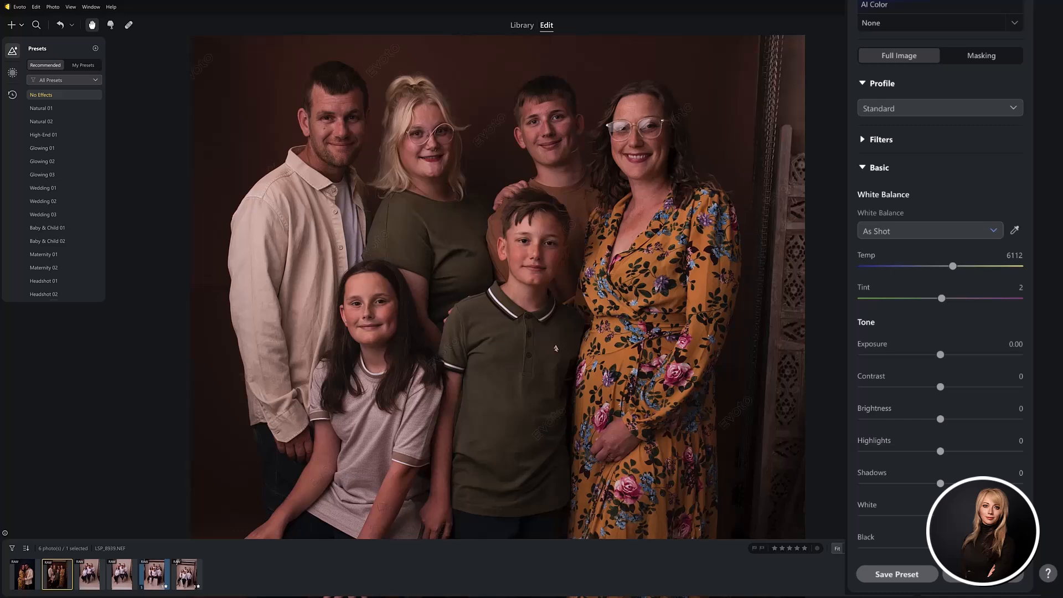
scroll(859, 523, "down", 15)
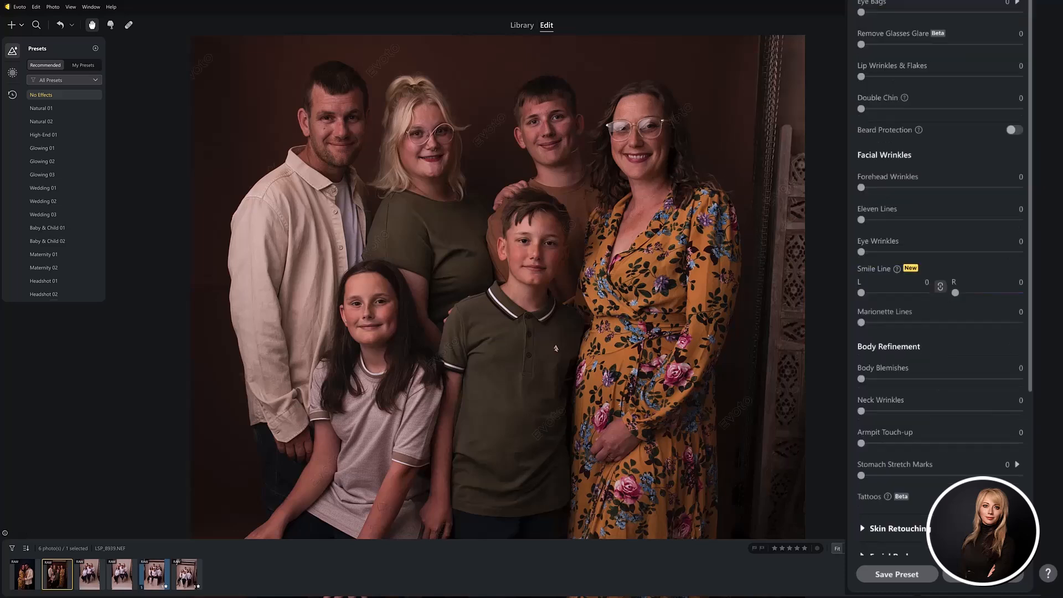
scroll(859, 523, "down", 8)
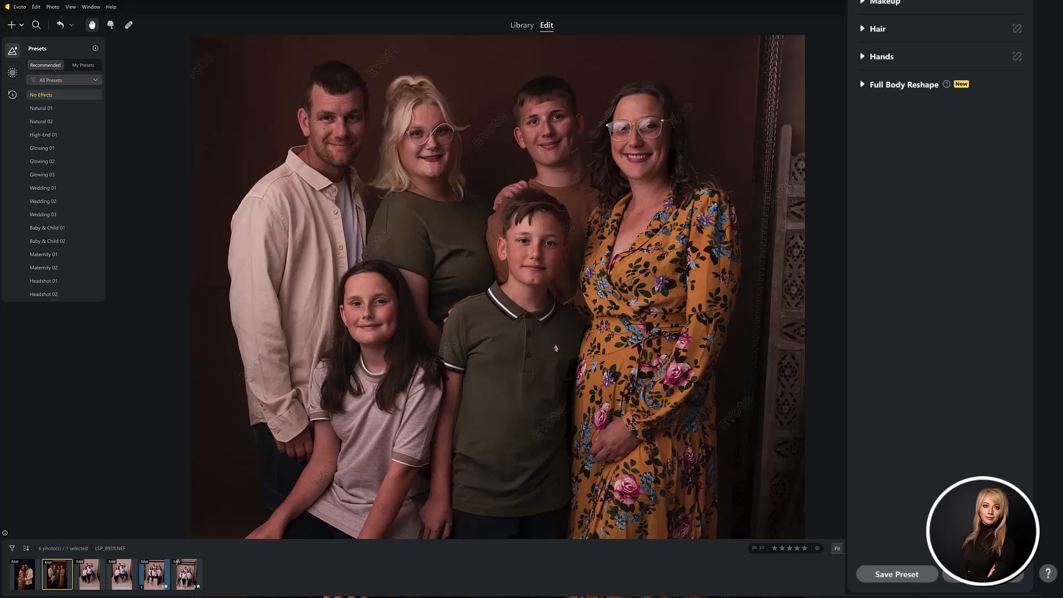
scroll(859, 23, "down", 3)
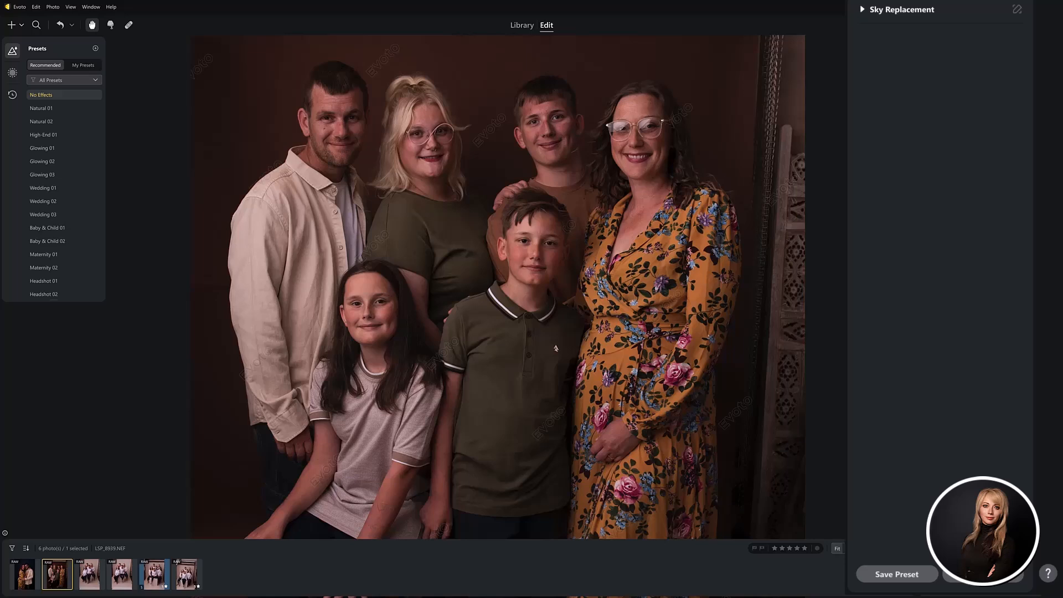
Examine the backdrop and Sky Replacement settings, and view the photo's crop frame without changing it.
left_click(861, 9)
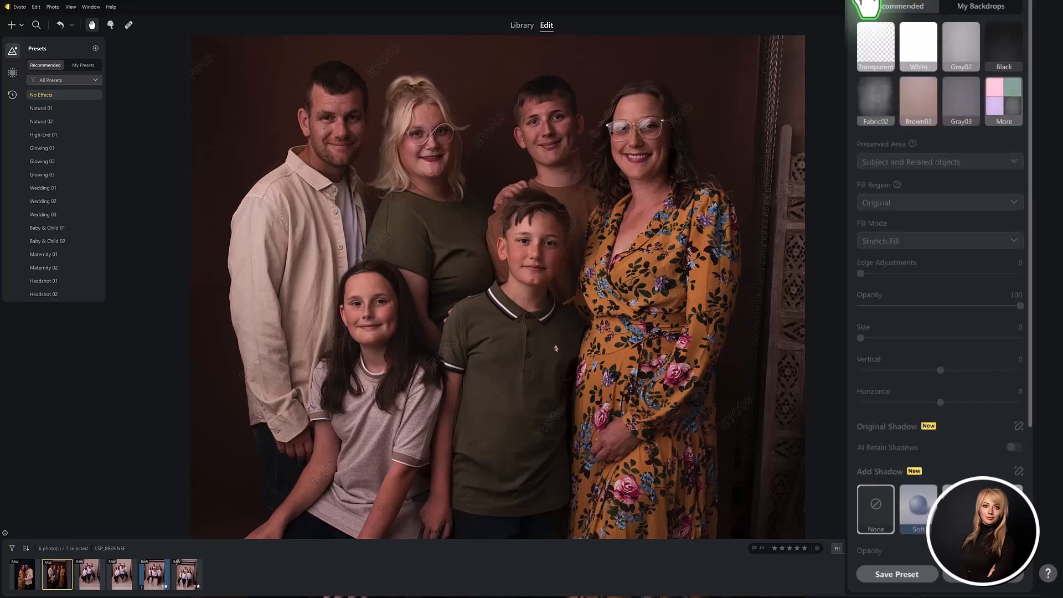
left_click(861, 10)
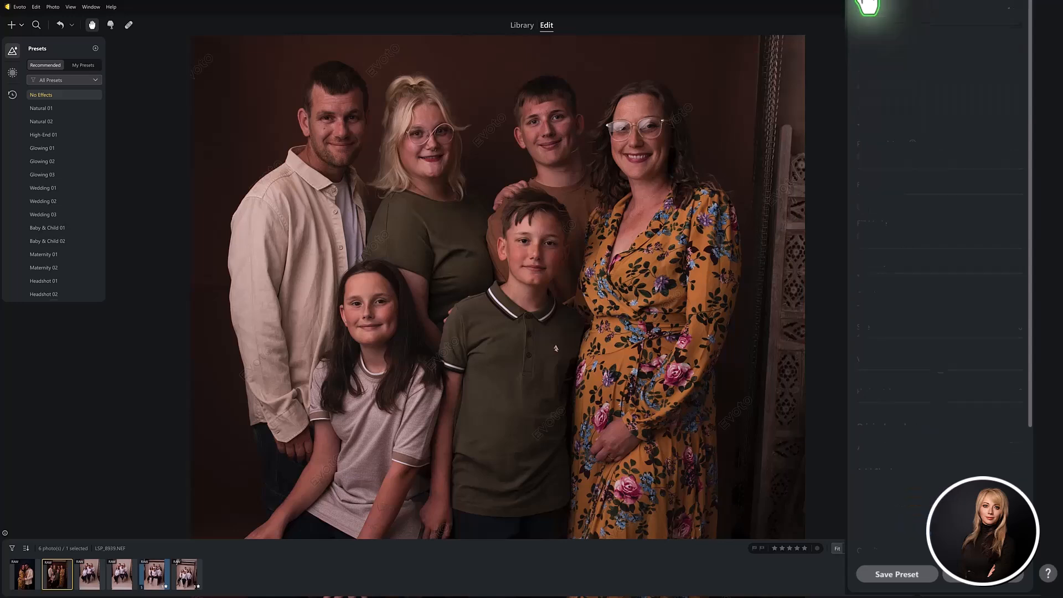
left_click(861, 10)
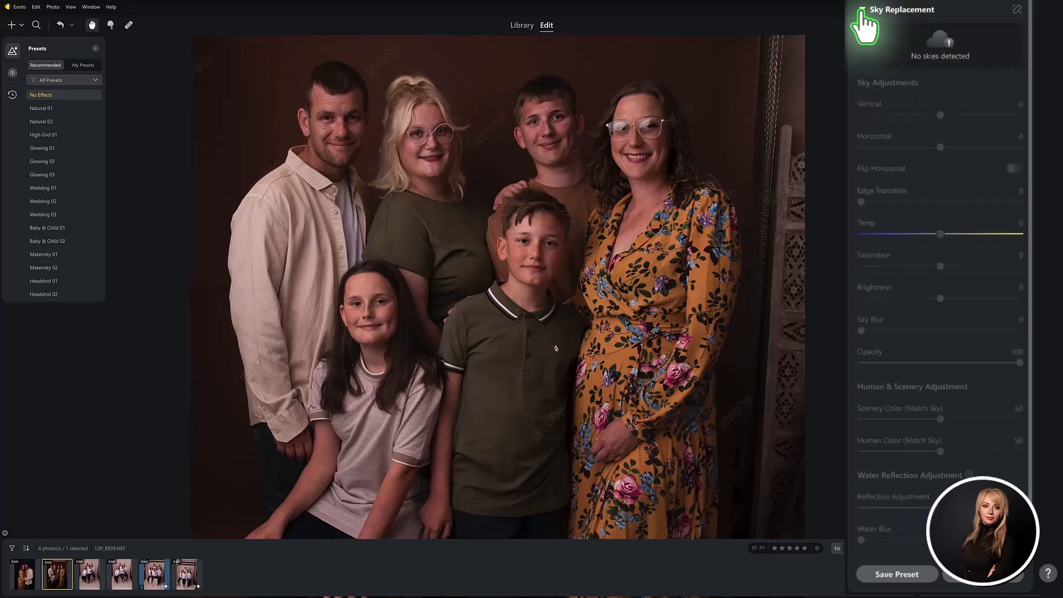
left_click(861, 10)
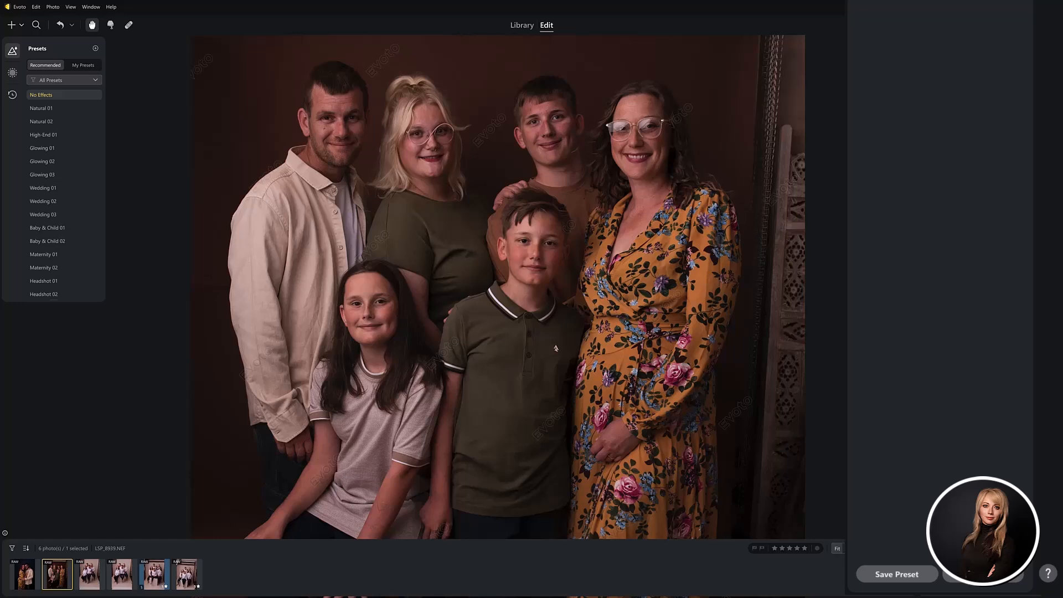
key("c")
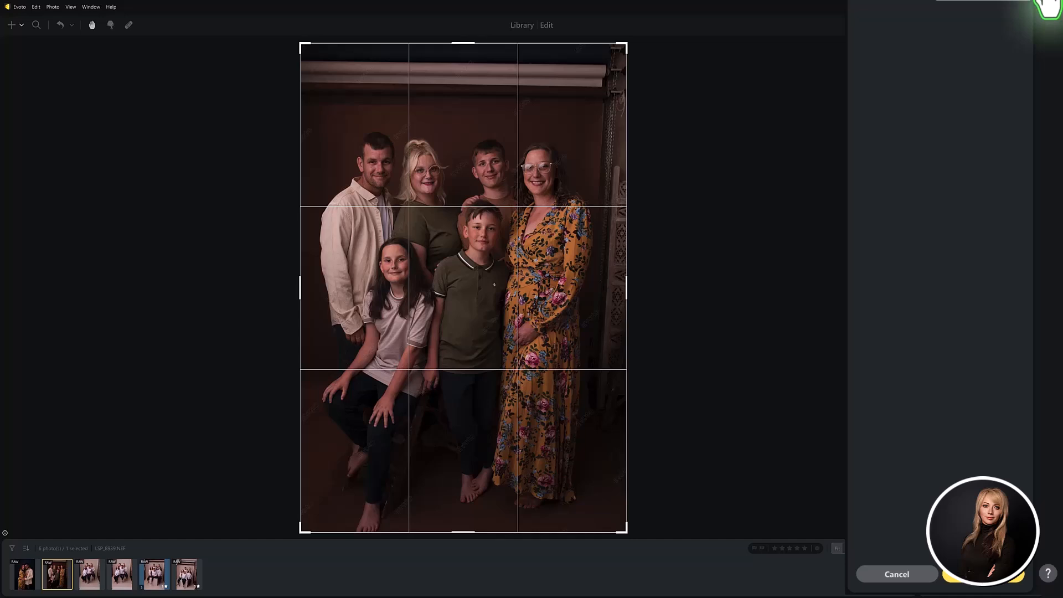
key("Return")
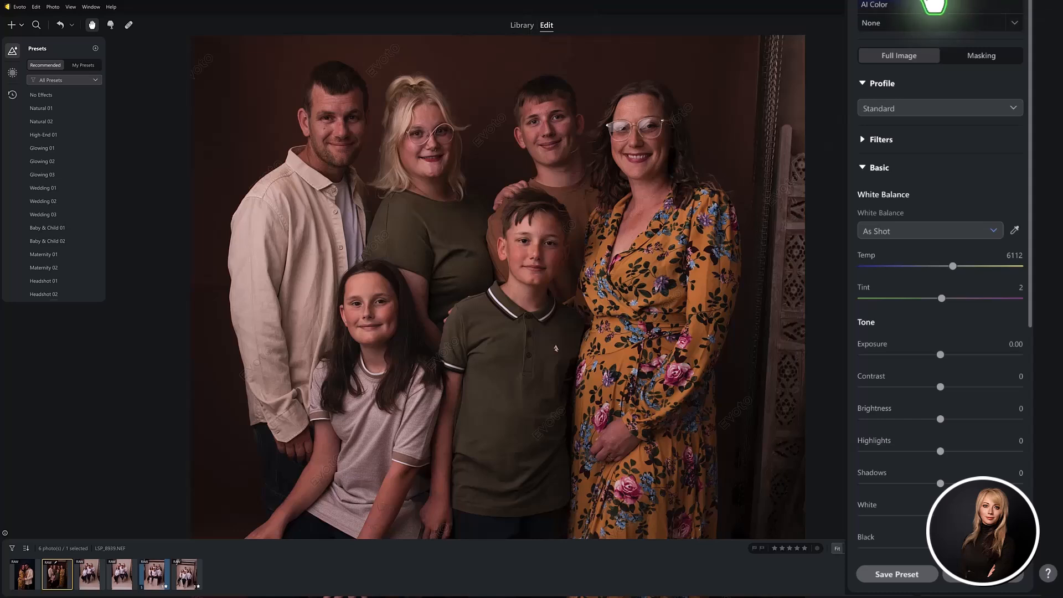
Turn on Real-Time Color Adjustments and try an Exposure of -0.65 on the photo, undoing the exposure change.
left_click(935, 4)
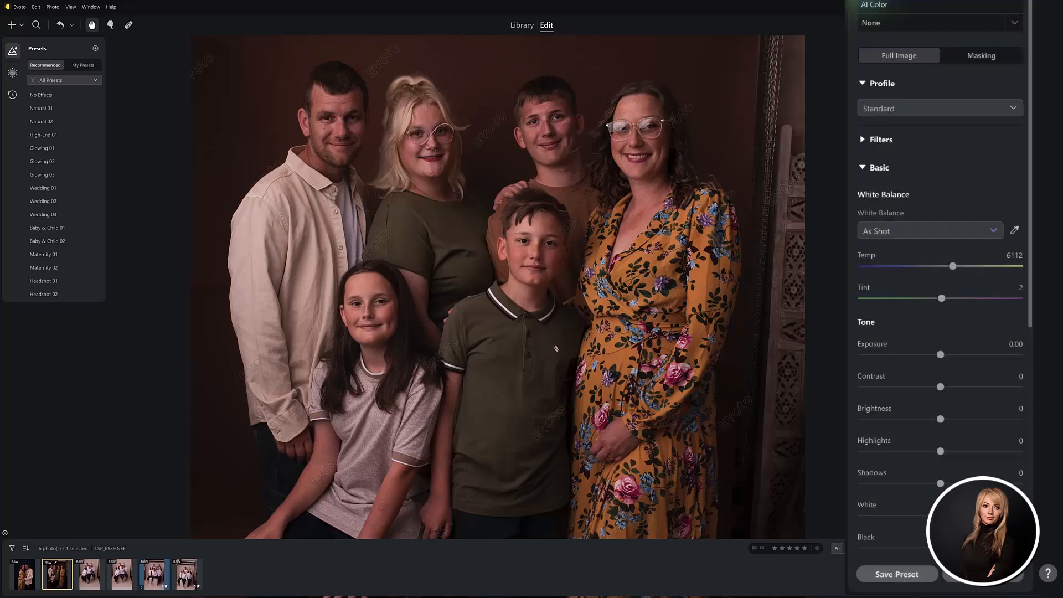
left_click_drag(1029, 19, 1030, 119)
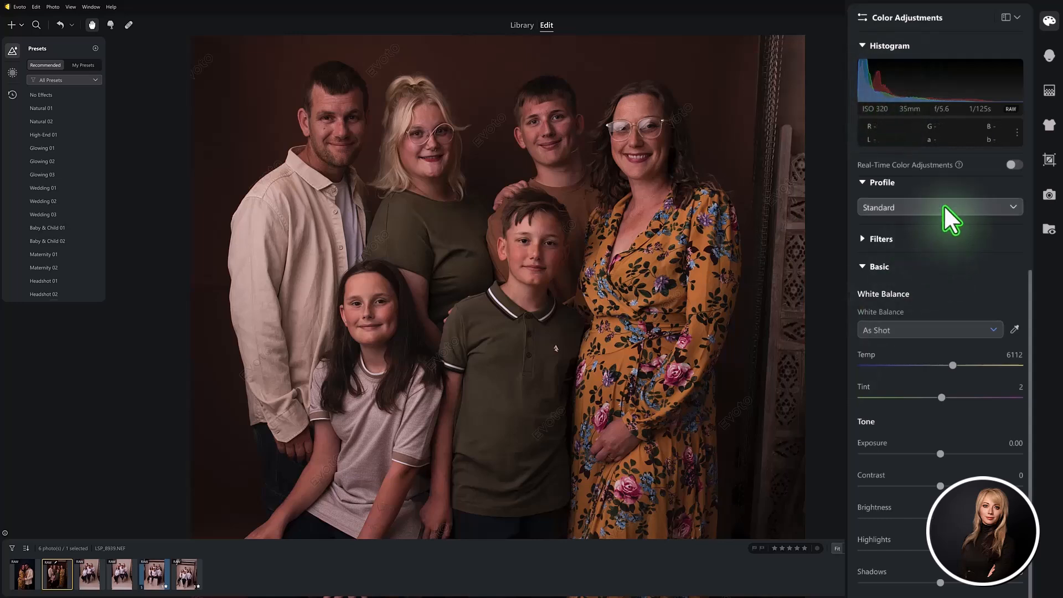
mouse_move(960, 163)
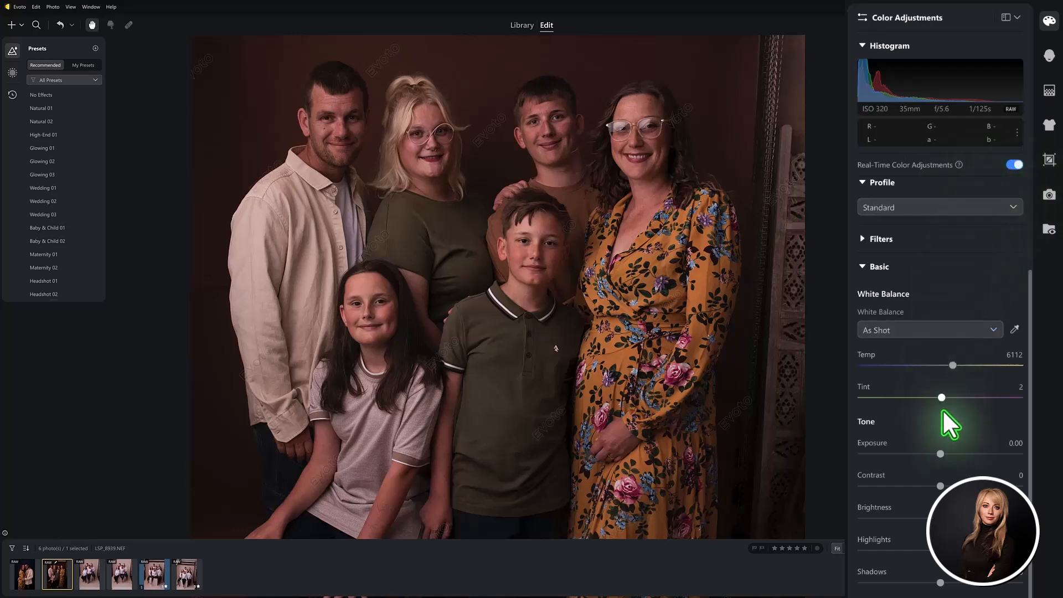
mouse_move(940, 454)
left_mouse_down()
mouse_move(979, 454)
mouse_move(939, 454)
left_mouse_up()
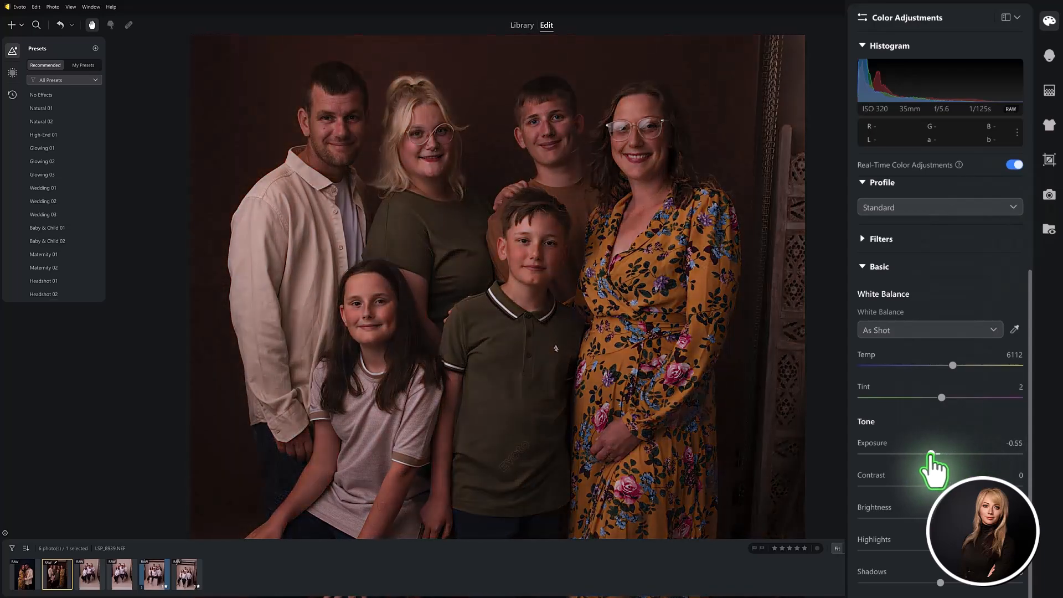
key("ctrl+z")
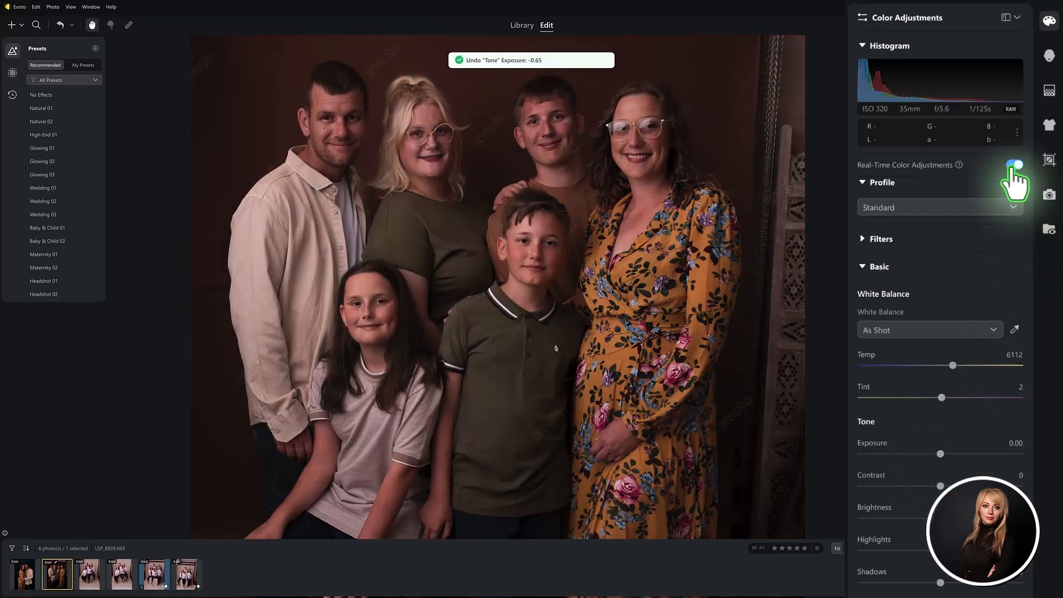
Turn off Real-Time Color Adjustments, try an Exposure of 0.85 and reset the exposure to 0.00.
left_click(1013, 165)
left_click_drag(940, 454, 954, 454)
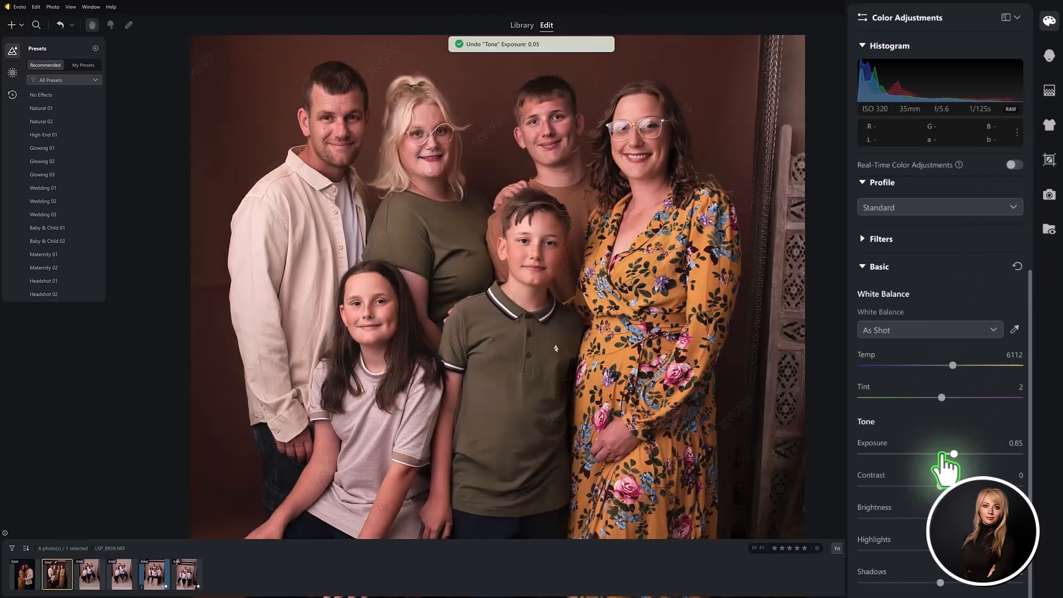
double_click(949, 455)
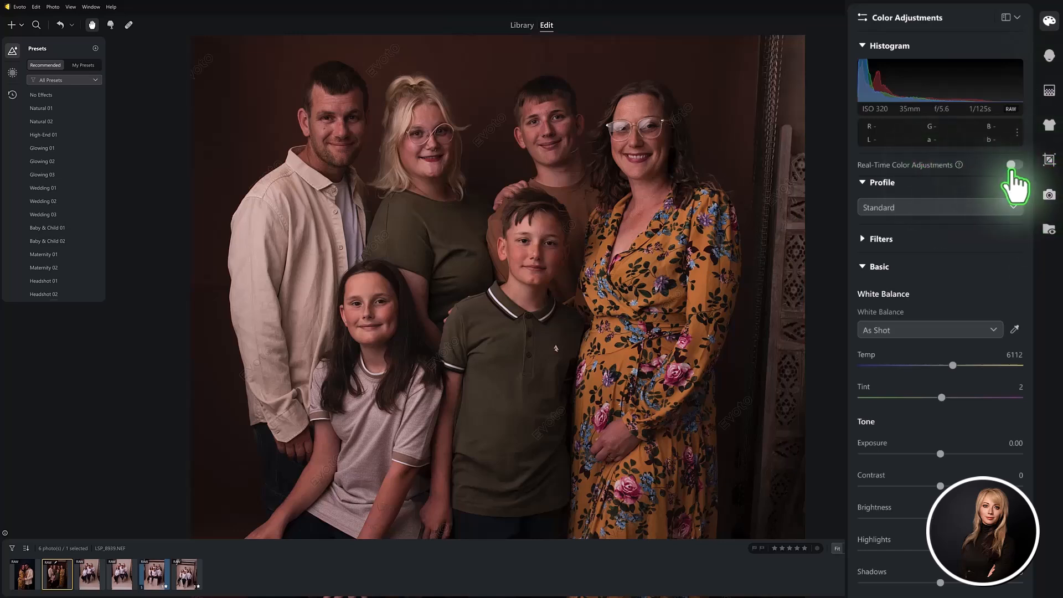
Switch Real-Time Color Adjustments on and back off.
left_click(1014, 164)
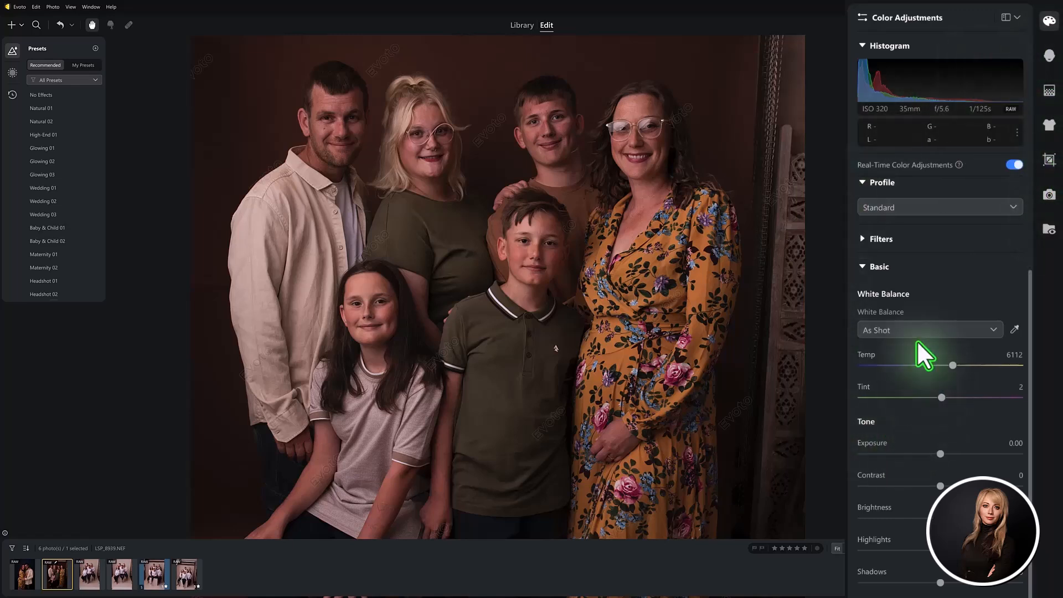
left_click(1014, 164)
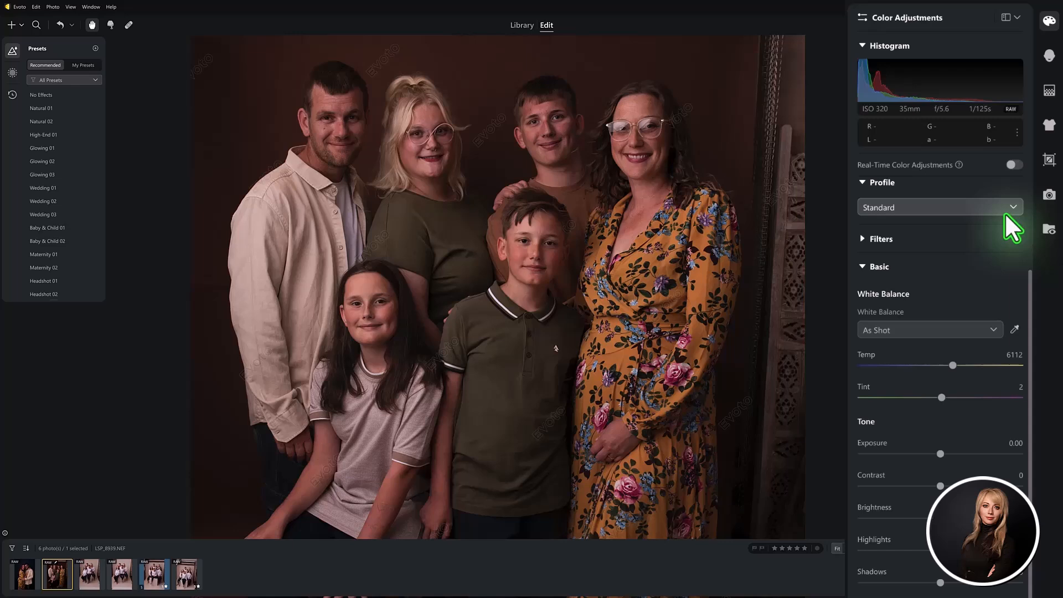
Raise the photo's Exposure to 0.35 in the tone adjustments.
left_click_drag(1031, 282, 1030, 350)
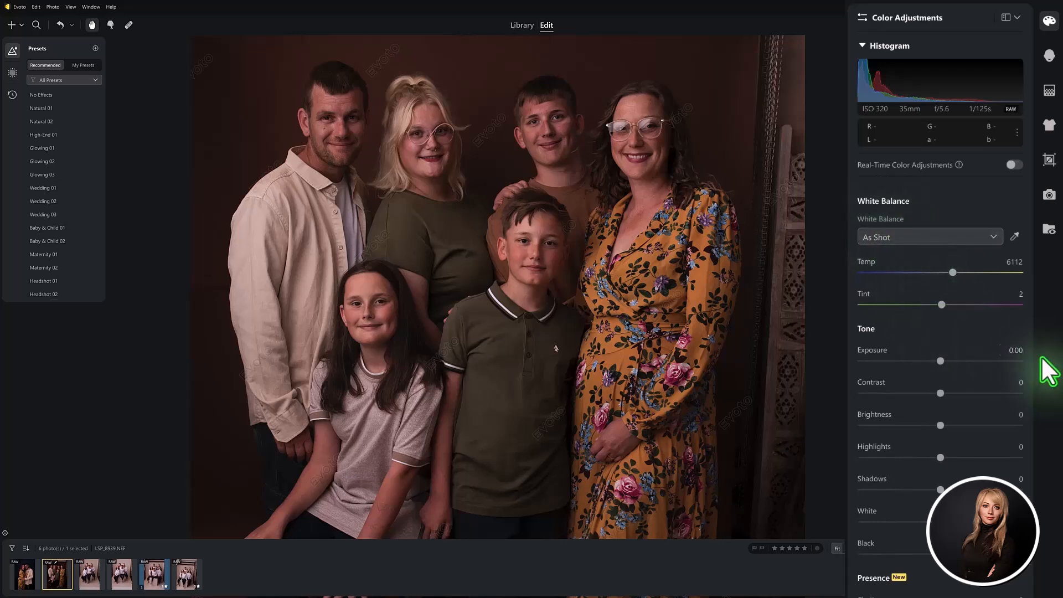
left_click_drag(1029, 346, 1031, 300)
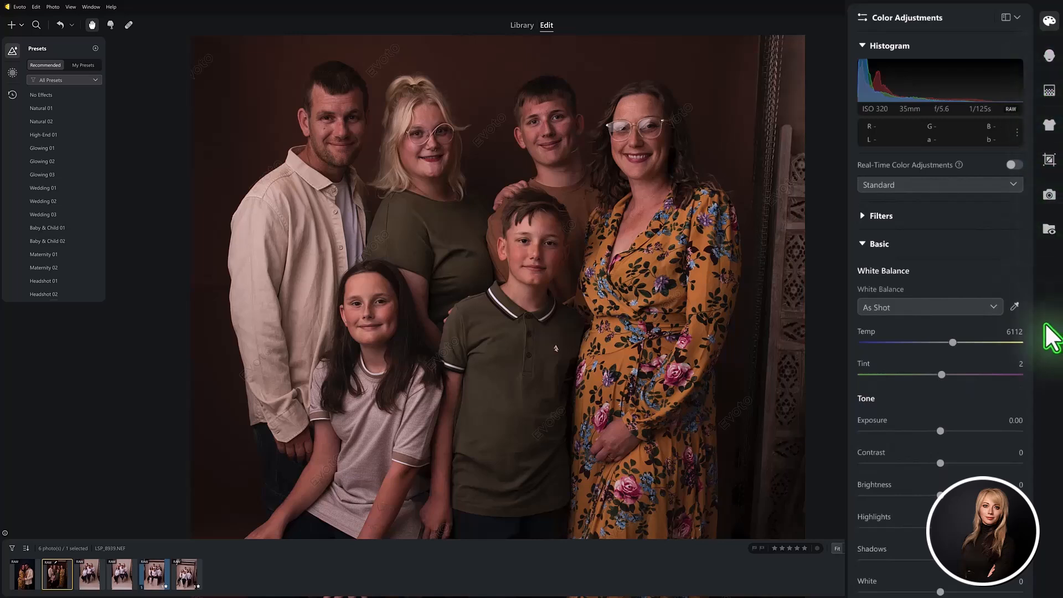
scroll(1030, 383, "down", 1)
left_click_drag(1029, 383, 1038, 433)
left_click_drag(939, 347, 945, 347)
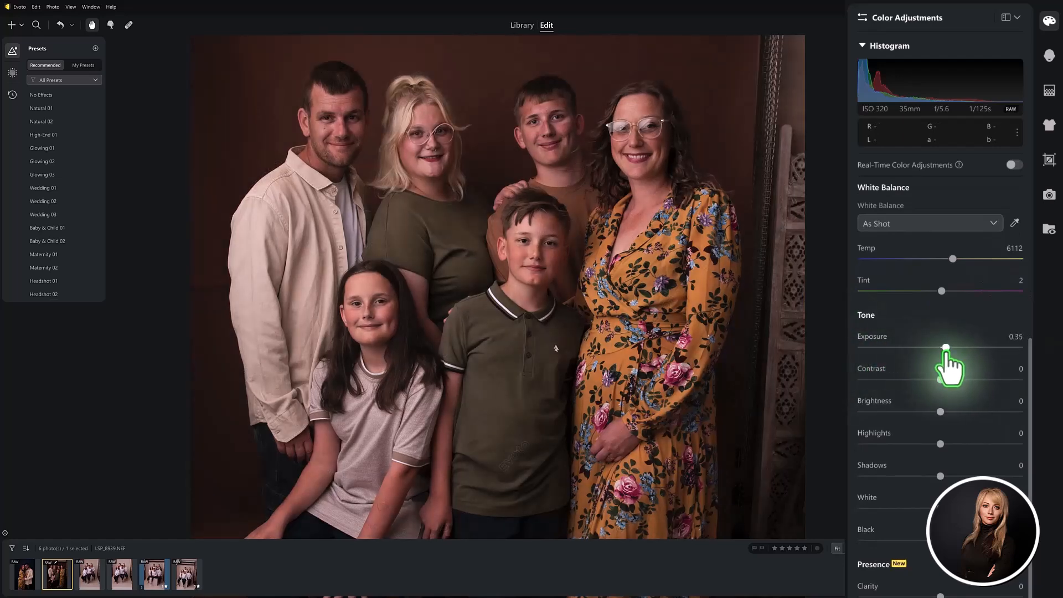
Sample the white balance from the seated girl's light shirt and set the color temperature to 5146.
left_click(947, 224)
left_click(1013, 224)
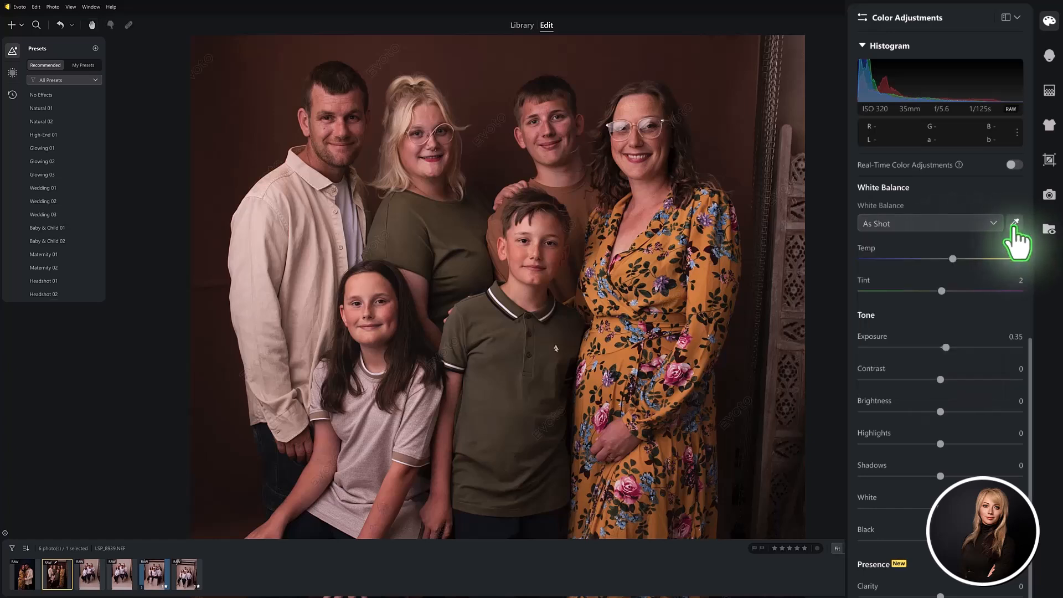
left_click(1014, 224)
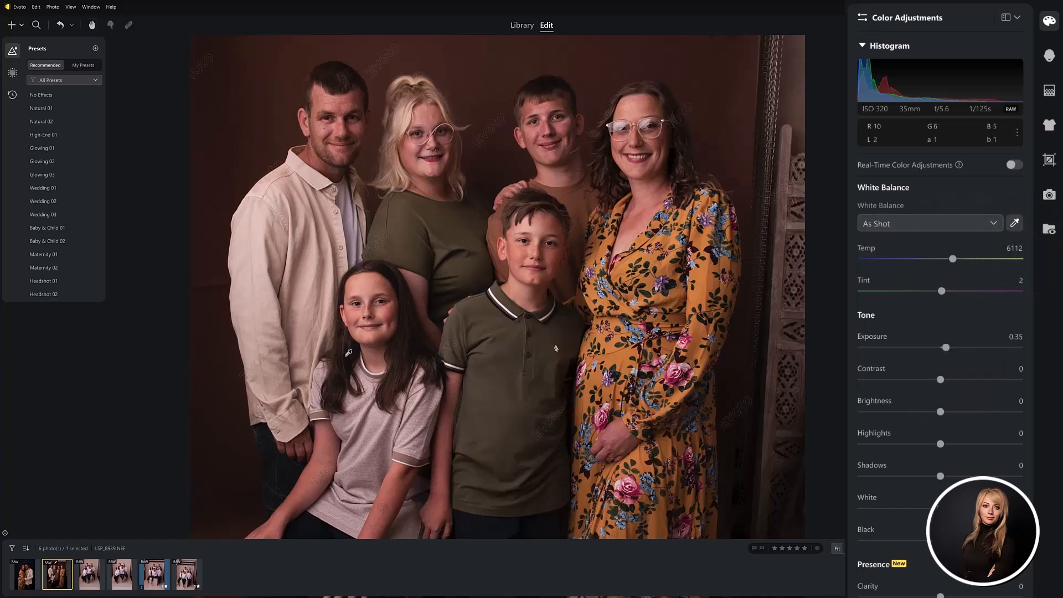
left_click(367, 379)
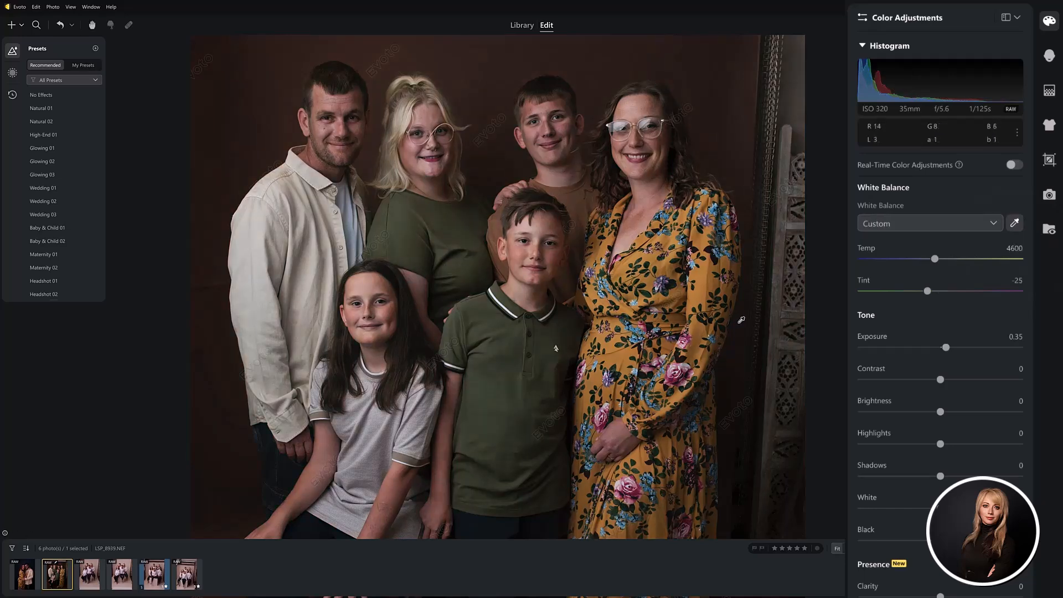
left_click_drag(935, 258, 932, 291)
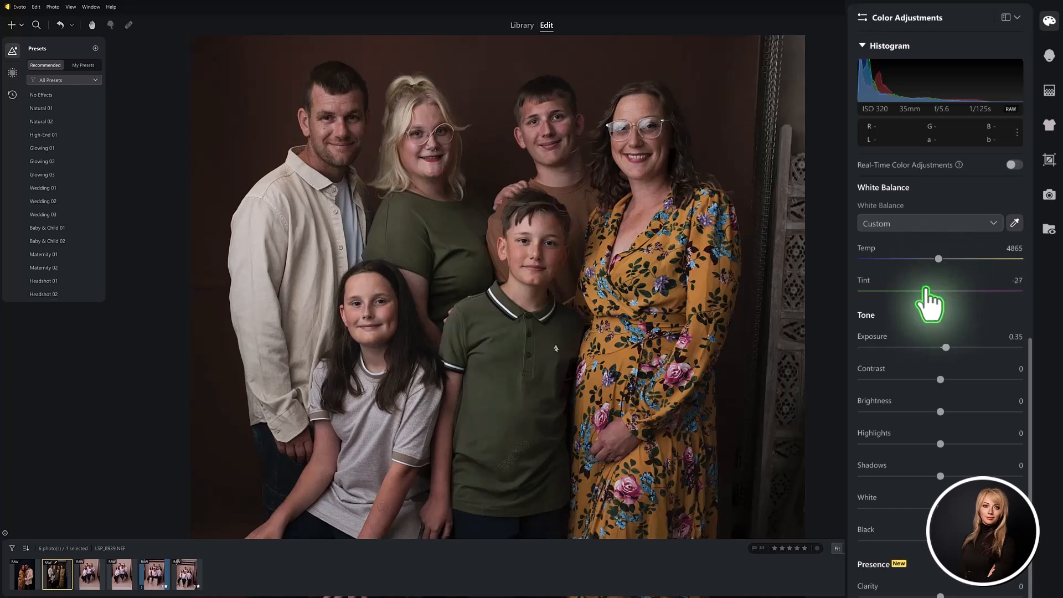
left_click_drag(938, 259, 942, 259)
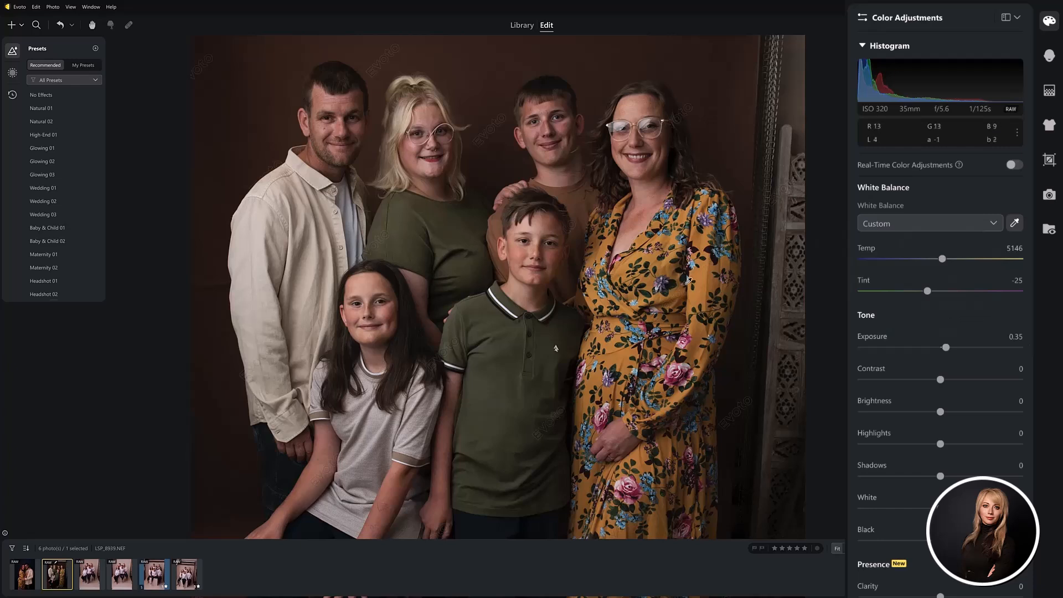
Set the photo's Exposure to 0.55 and Contrast to -5.
scroll(1031, 354, "down", 1)
scroll(1031, 359, "down", 2)
left_click(944, 291)
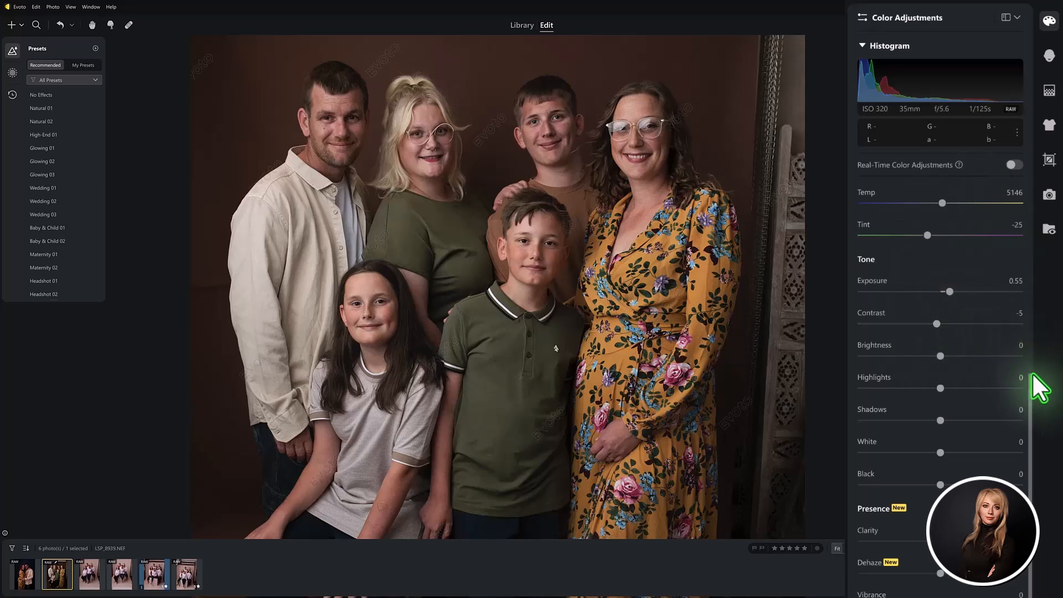
Look through the remaining tone and presence adjustments and expand the Curves and HSL settings.
left_click_drag(1029, 382, 1030, 465)
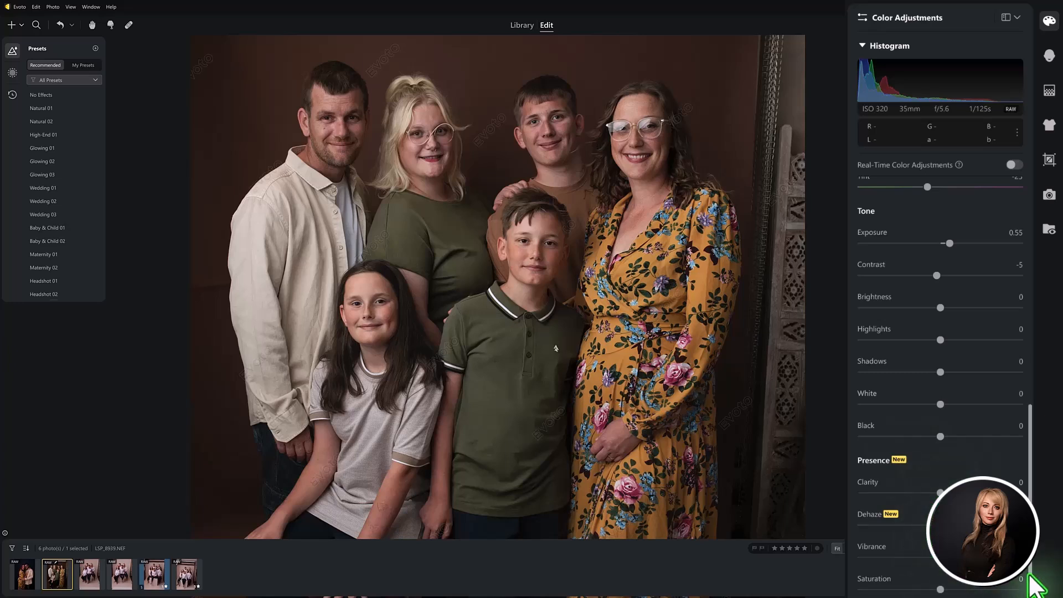
scroll(1035, 555, "up", 1)
left_click_drag(1034, 554, 1033, 508)
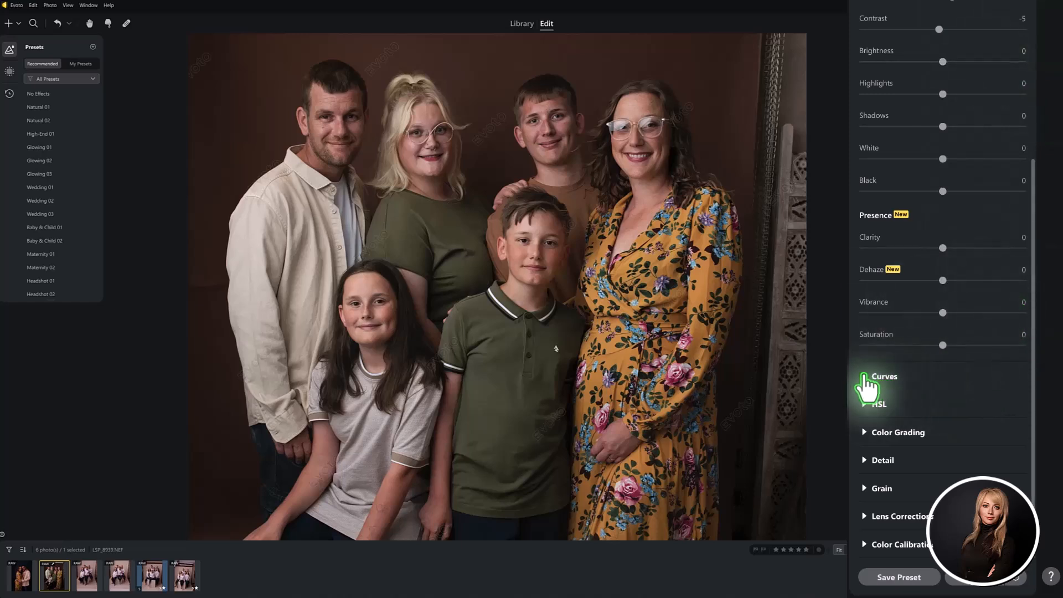
left_click(867, 377)
scroll(984, 382, "down", 5)
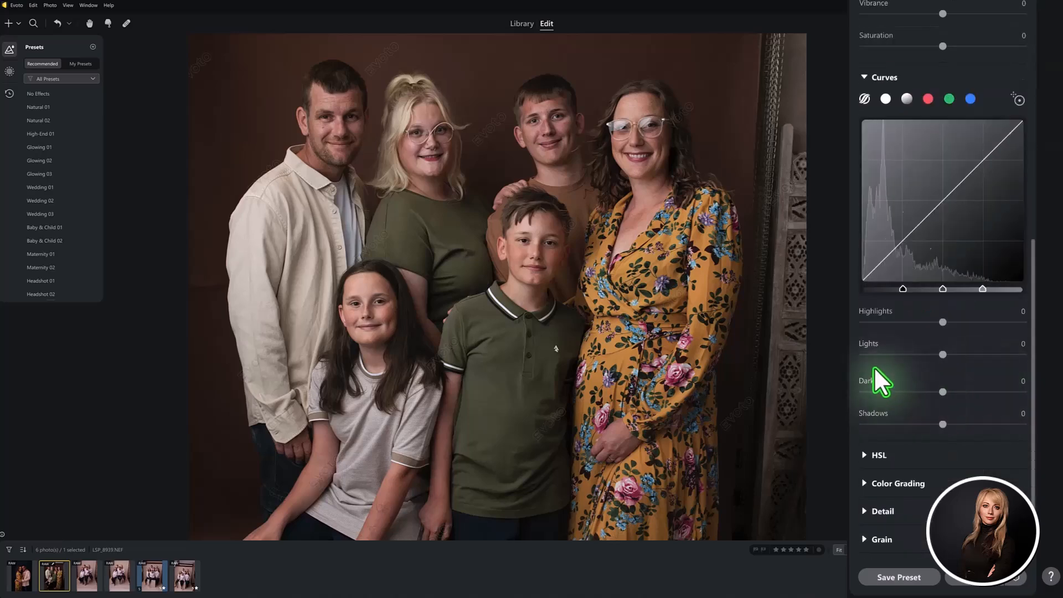
left_click(868, 457)
scroll(947, 397, "down", 5)
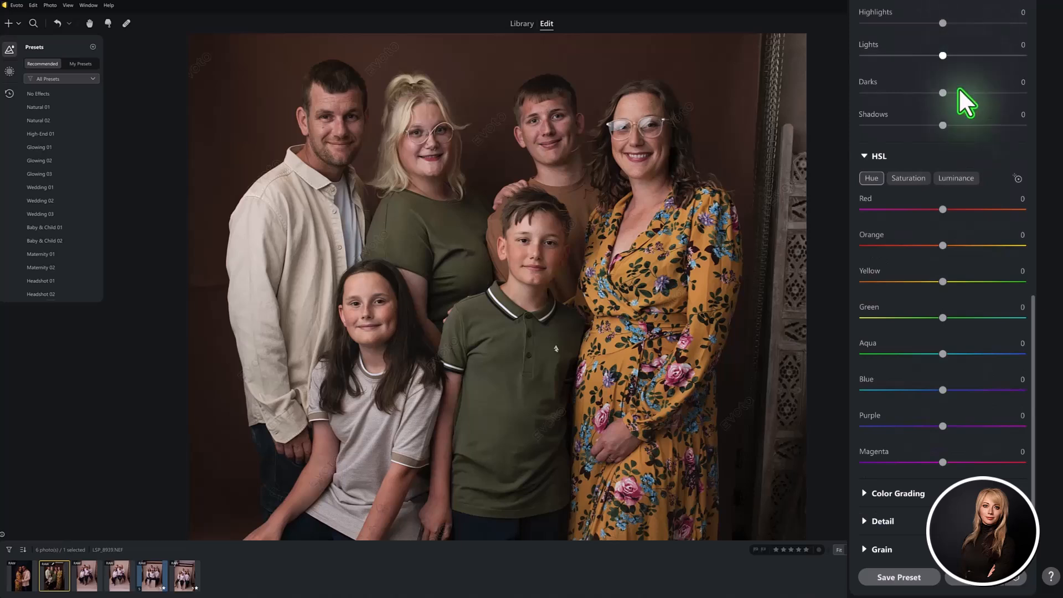
Try a Red hue of -100 in HSL, check its effect on the faces, and reset the HSL adjustments.
left_click_drag(943, 209, 852, 216)
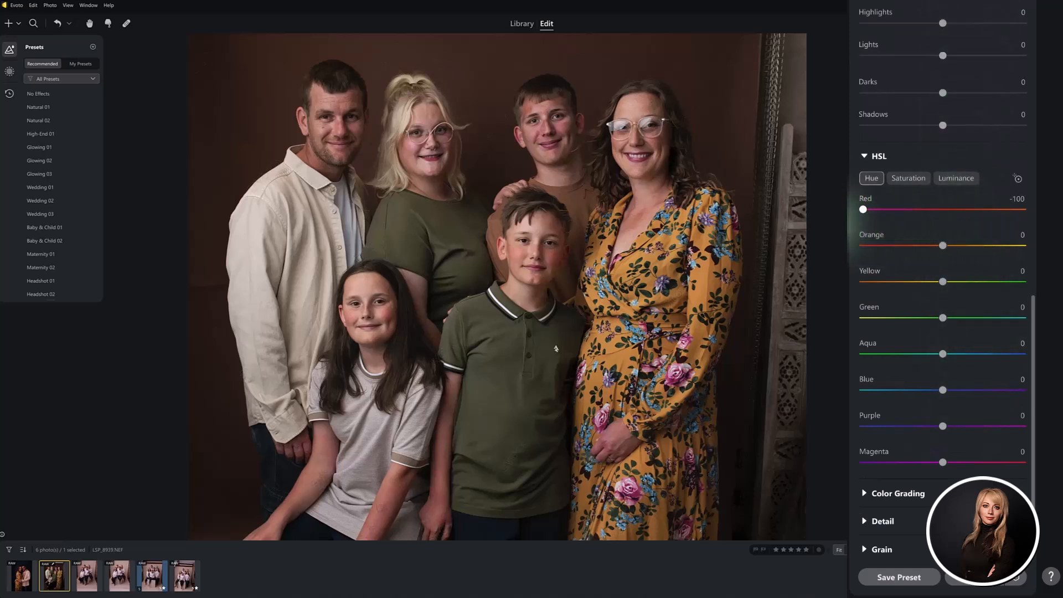
scroll(522, 107, "up", 3)
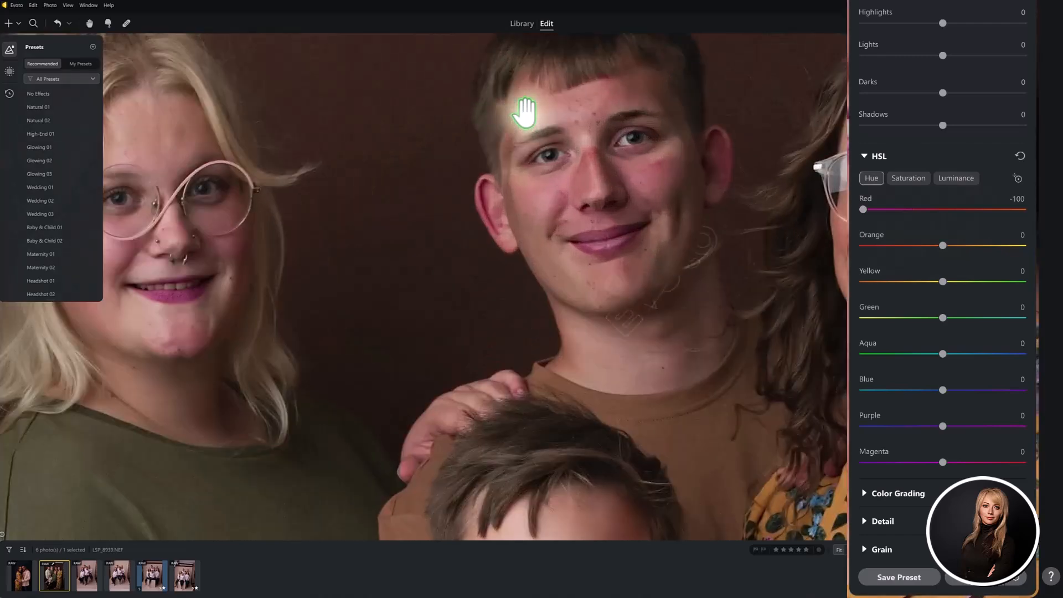
mouse_move(864, 216)
left_mouse_down()
mouse_move(1058, 227)
mouse_move(852, 213)
left_mouse_up()
left_click(1019, 156)
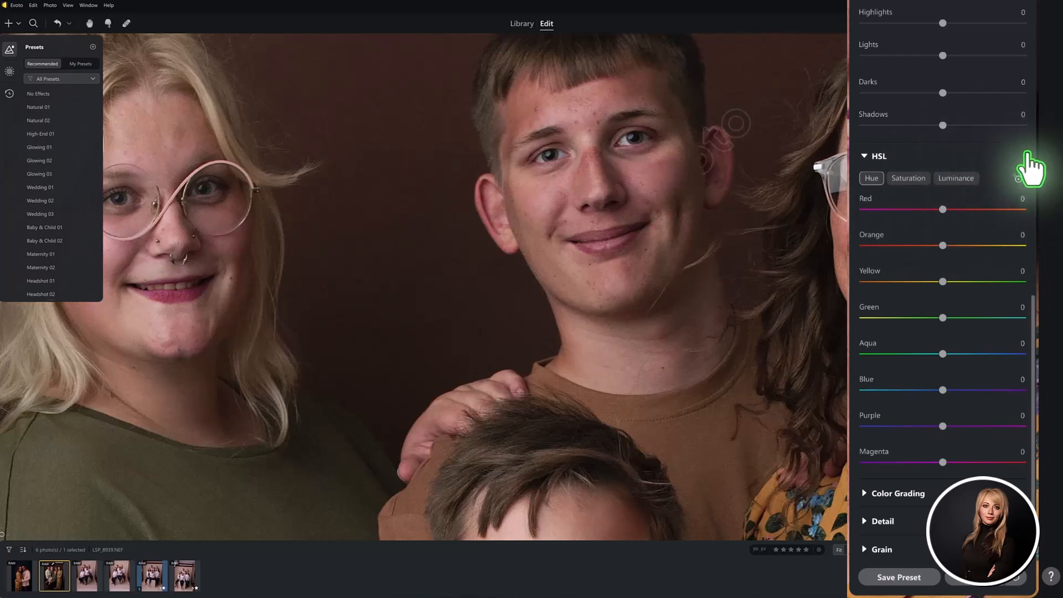
mouse_move(943, 247)
left_mouse_down()
mouse_move(861, 246)
mouse_move(1023, 248)
mouse_move(945, 252)
left_mouse_up()
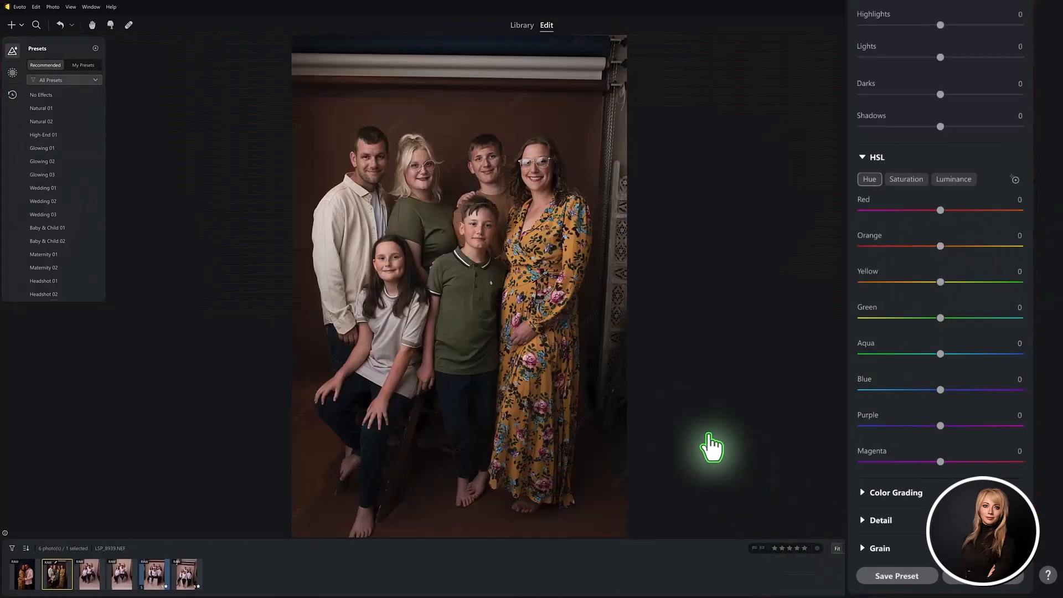
Set the white balance Tint to -15 and check the skin tones across the whole family photo.
scroll(474, 218, "up", 8)
scroll(473, 218, "down", 9)
scroll(473, 218, "up", 8)
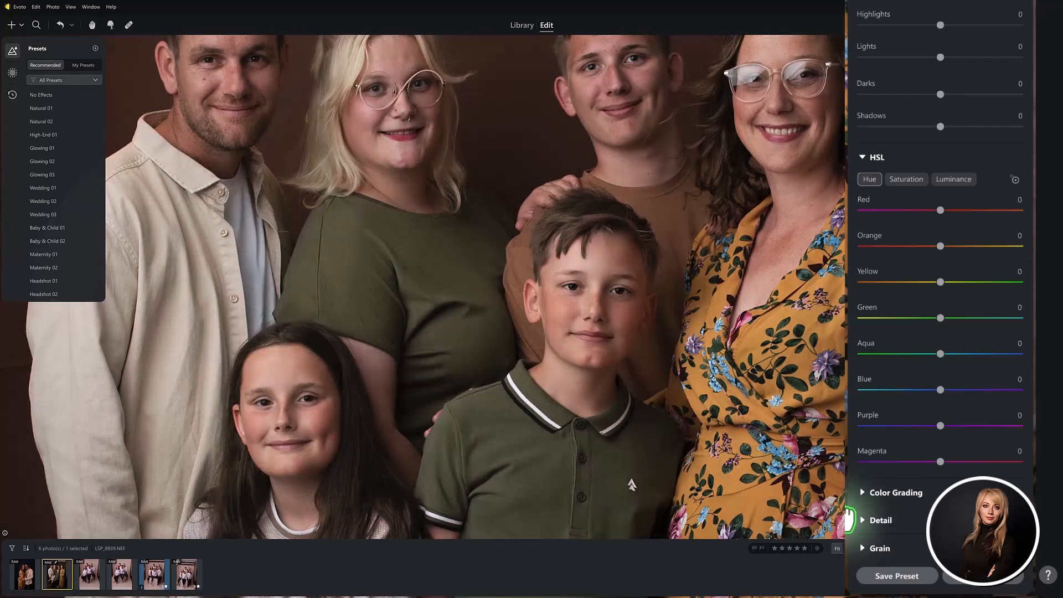
scroll(961, 375, "up", 10)
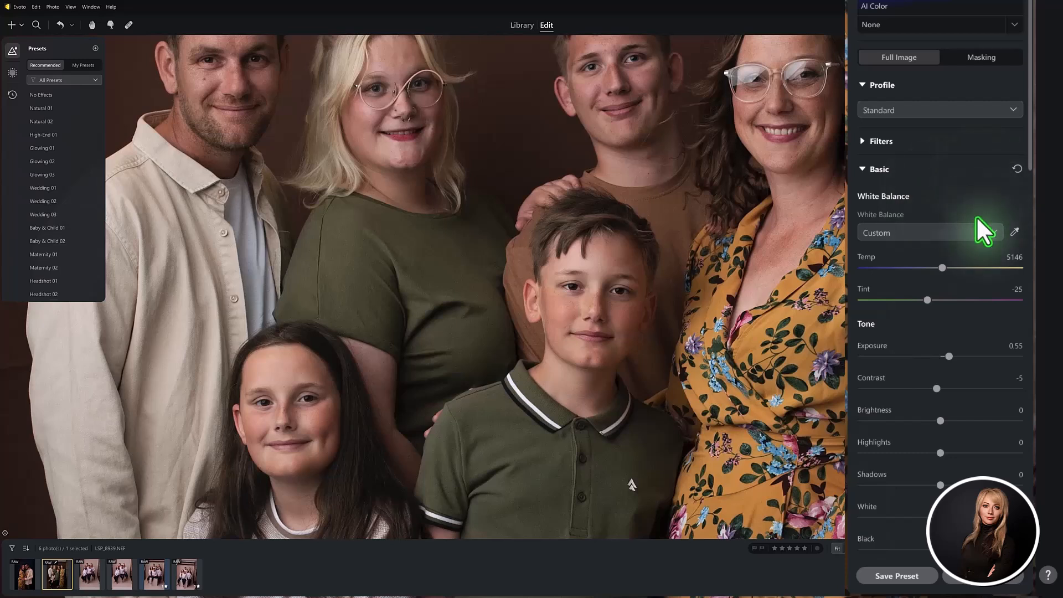
left_click_drag(927, 300, 929, 300)
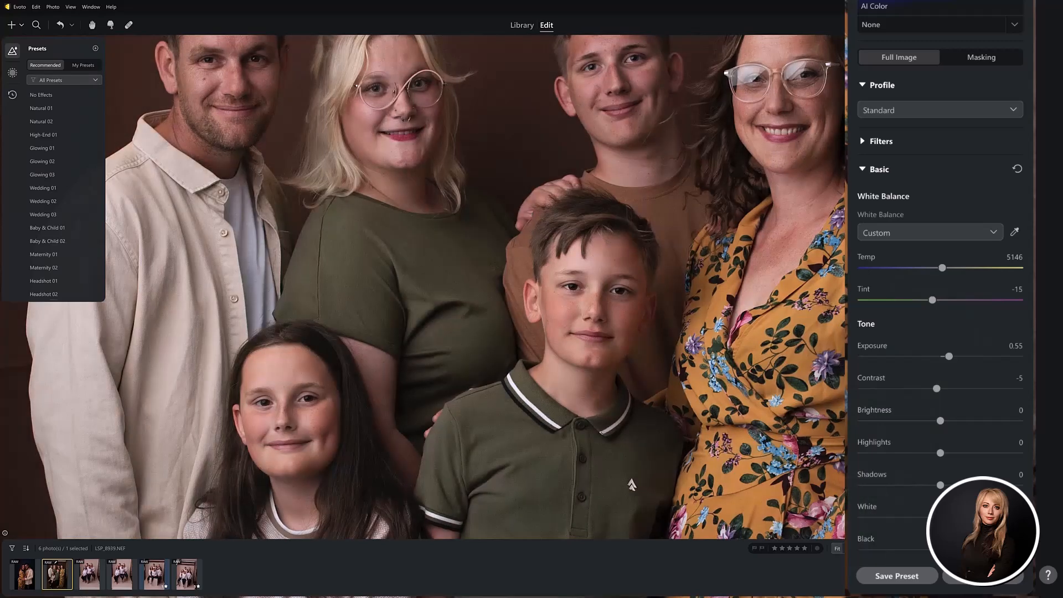
left_click(837, 547)
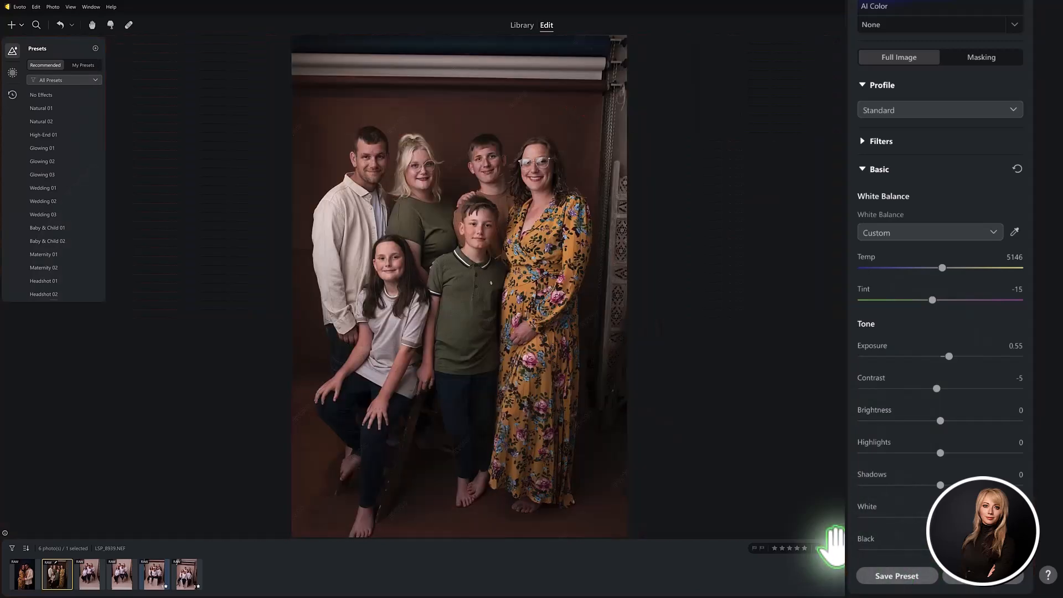
left_click(490, 293)
left_click_drag(490, 293, 532, 322)
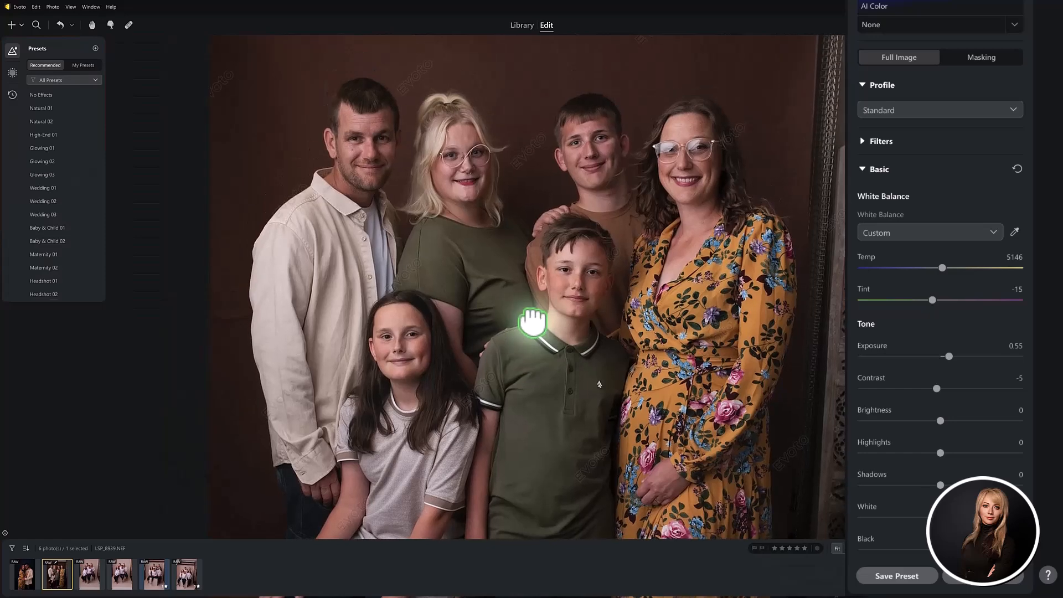
Expand the Detail settings, try stronger sharpening on the photo, and set Sharpen to 25.
scroll(968, 312, "down", 10)
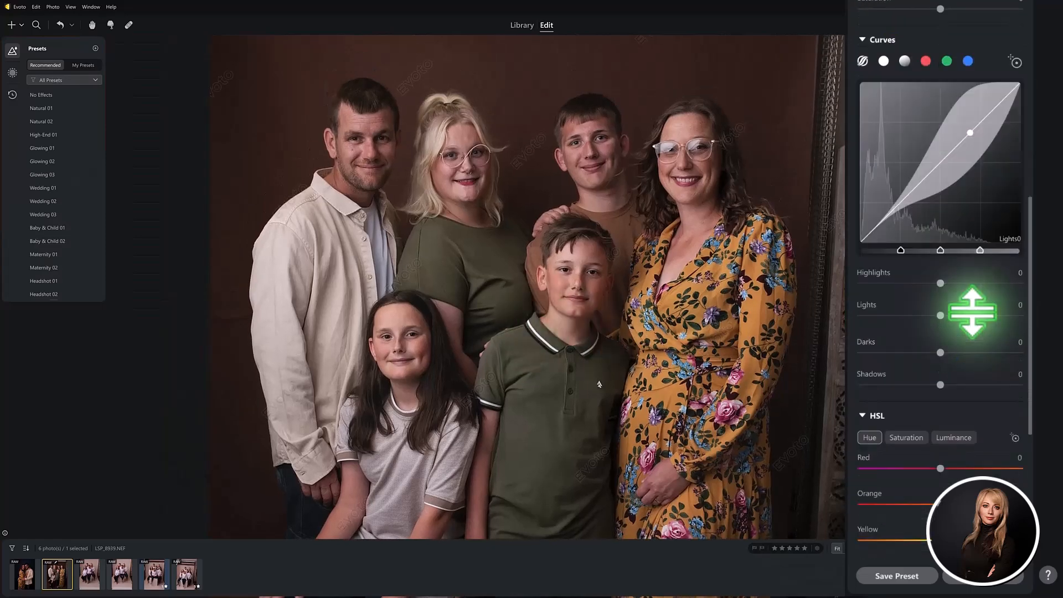
scroll(929, 131, "down", 5)
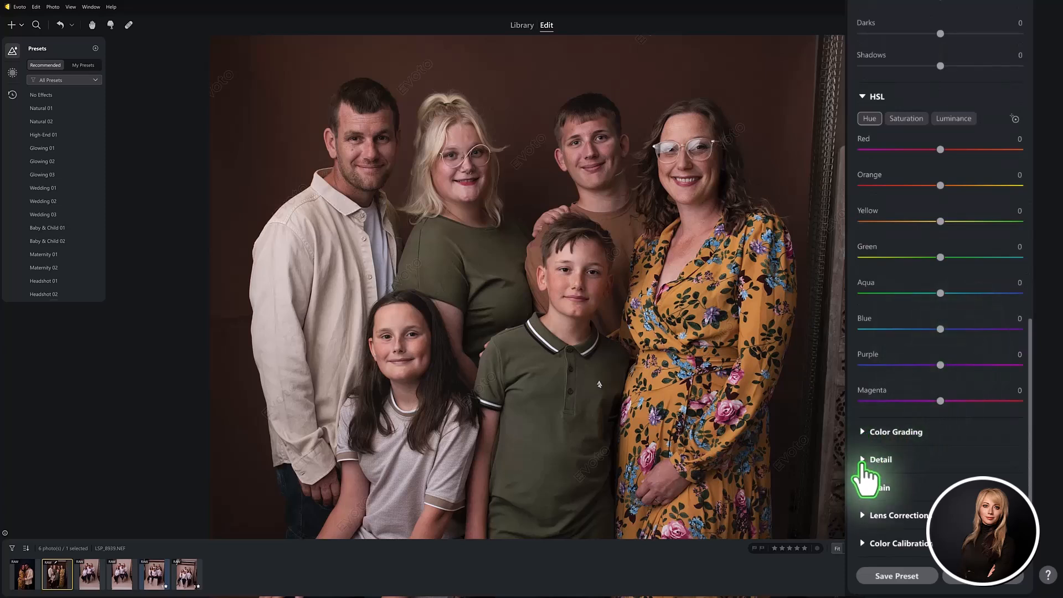
left_click(866, 459)
scroll(907, 440, "down", 2)
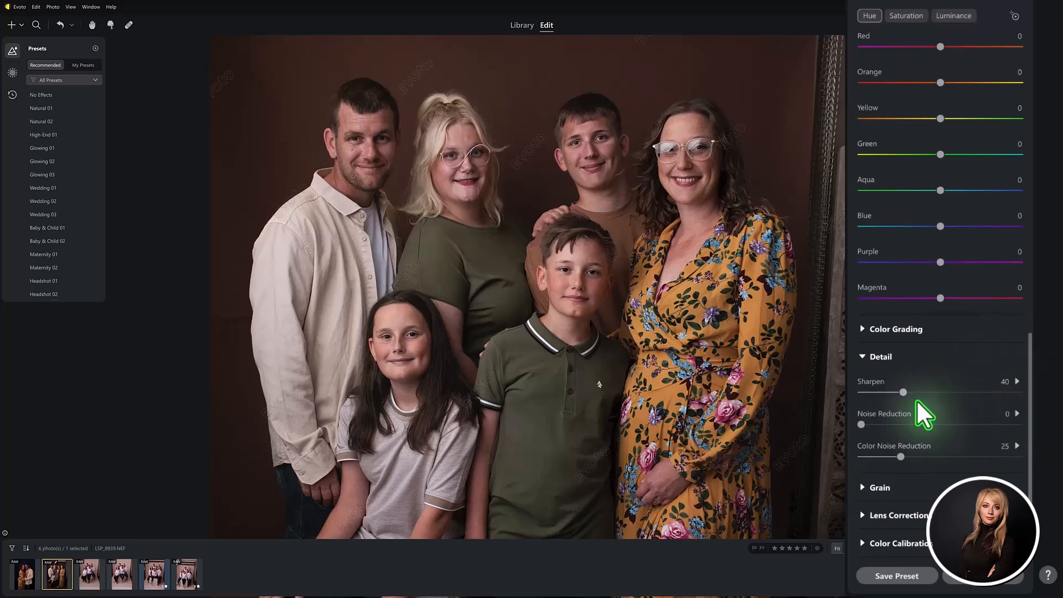
scroll(682, 138, "up", 3)
left_click_drag(903, 391, 1046, 404)
mouse_move(880, 393)
left_mouse_down()
mouse_move(862, 390)
mouse_move(888, 393)
left_mouse_up()
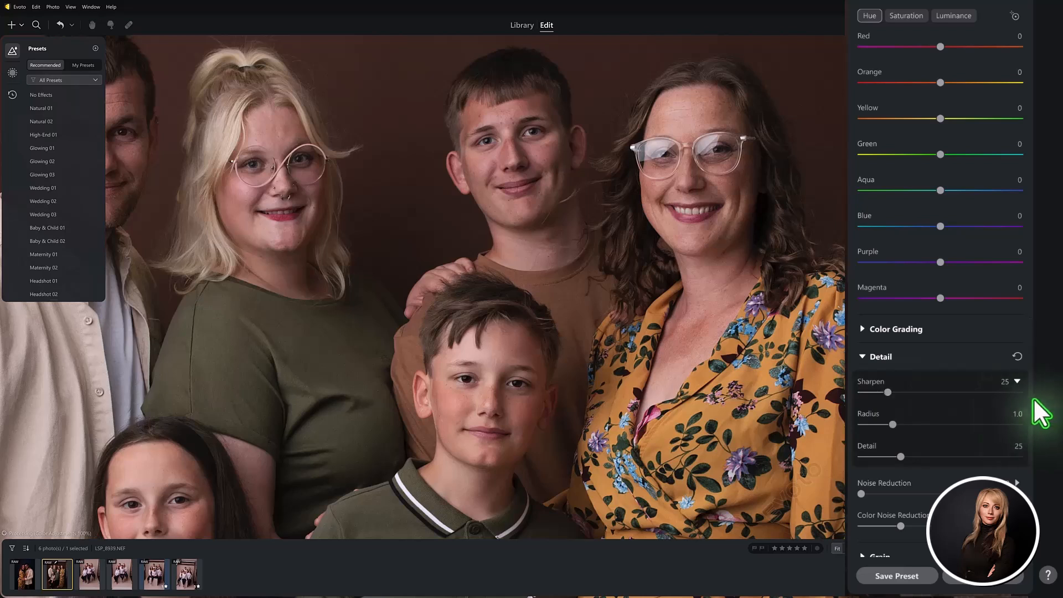
Turn on automatic lens corrections with the Sigma 35mm F1.4 DG HSM A012 profile and check the full photo.
scroll(1032, 412, "down", 2)
scroll(1033, 416, "down", 1)
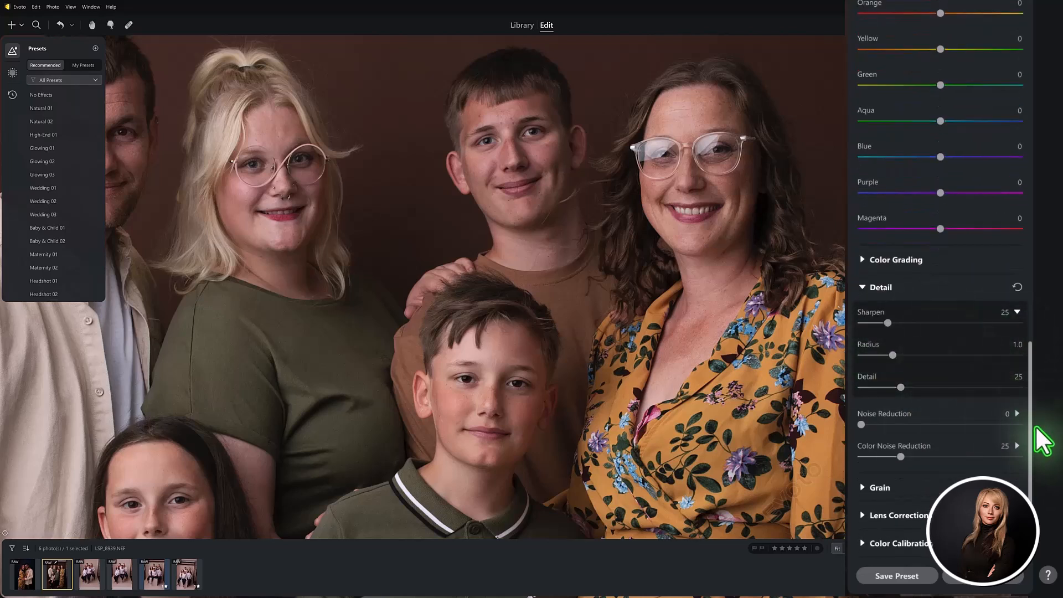
left_click(862, 514)
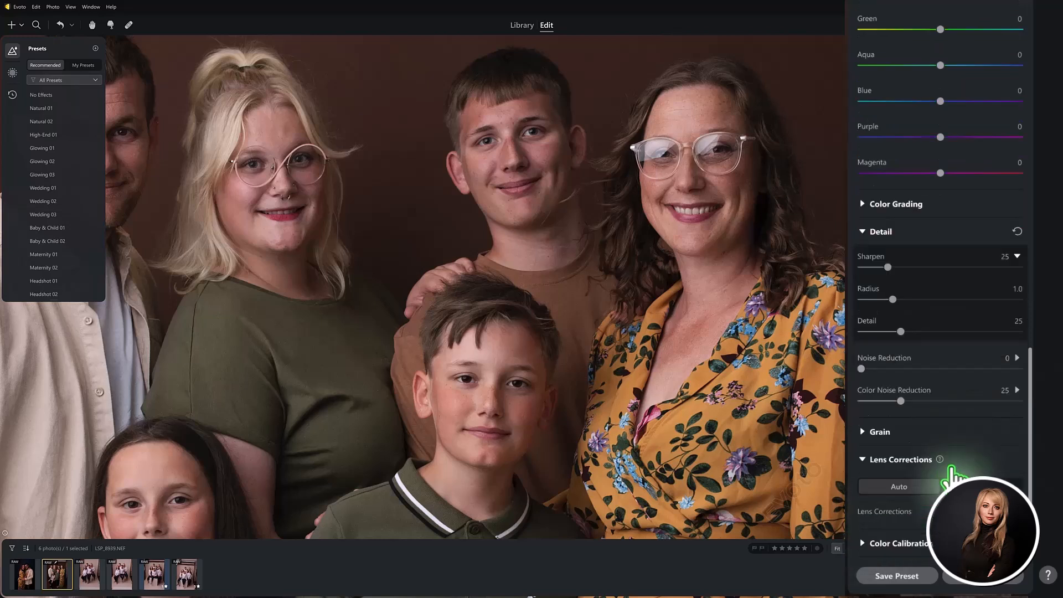
left_click(1012, 510)
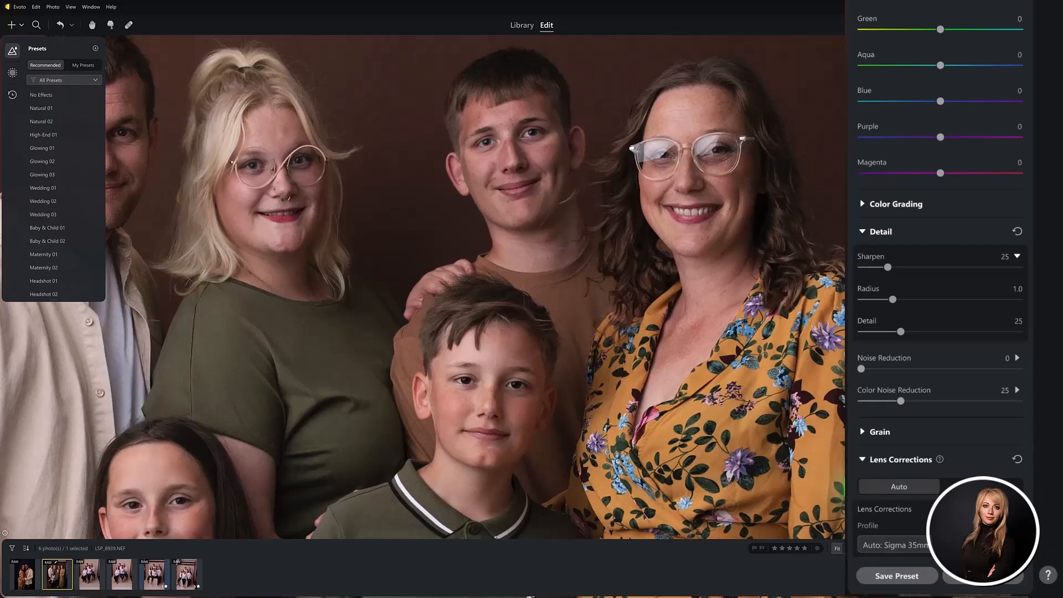
left_click(836, 550)
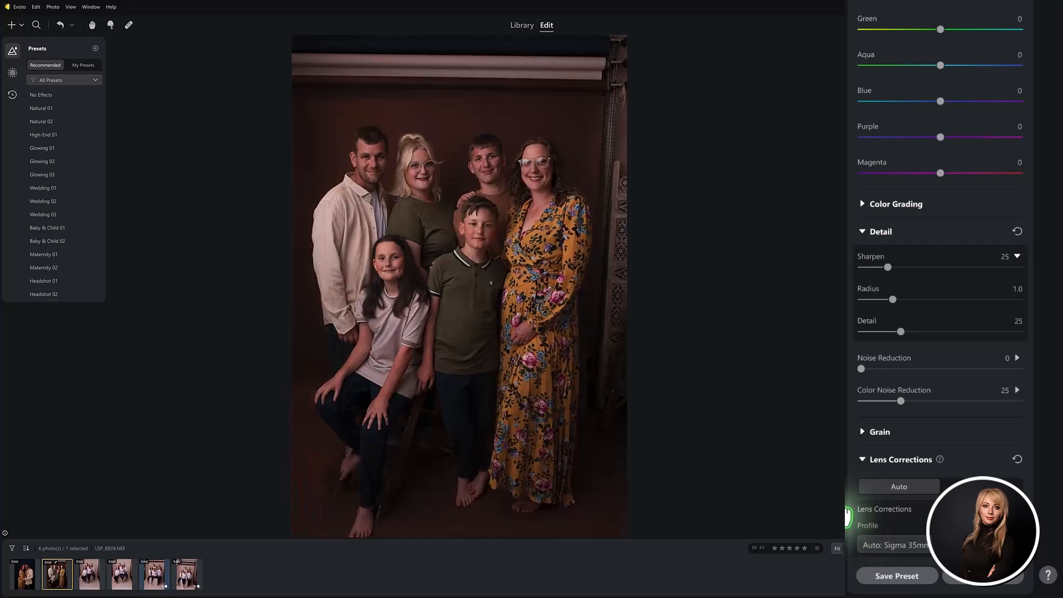
scroll(855, 520, "down", 2)
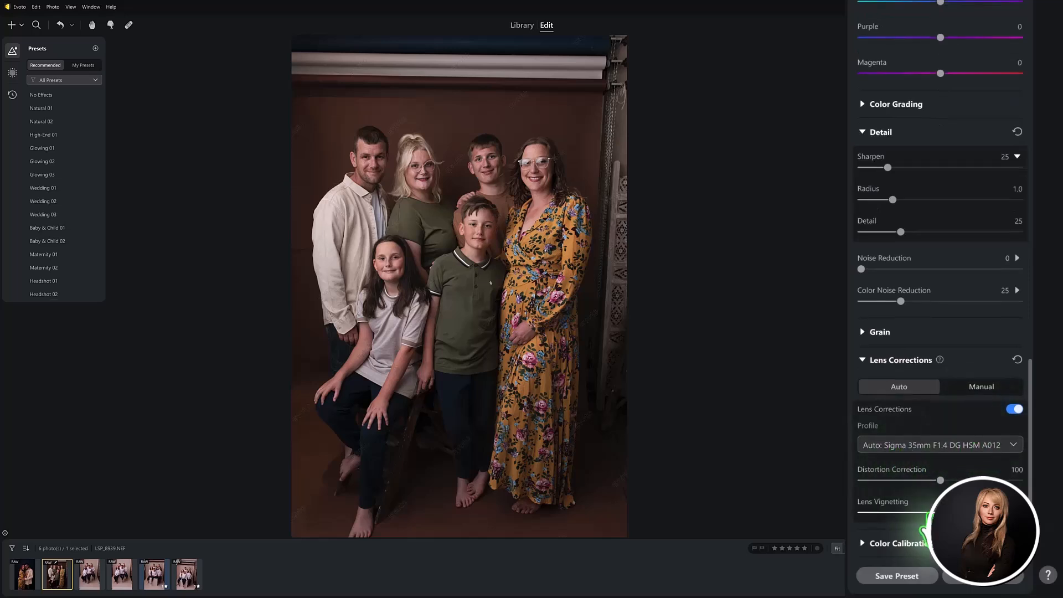
Expand the Color Calibration settings and review the adjustments back up to the Basic section.
left_click(862, 545)
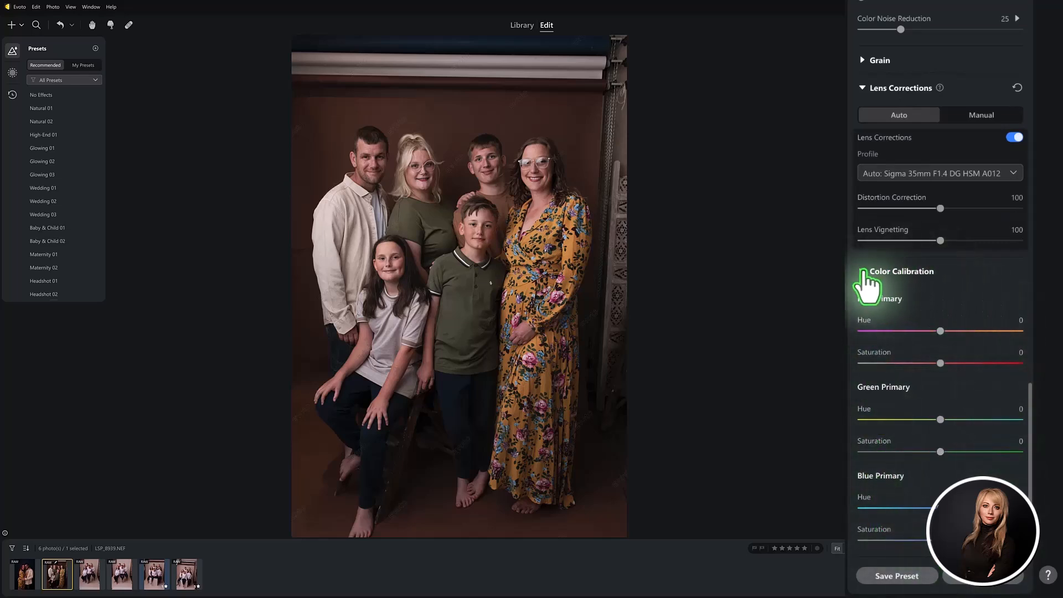
scroll(1027, 458, "up", 15)
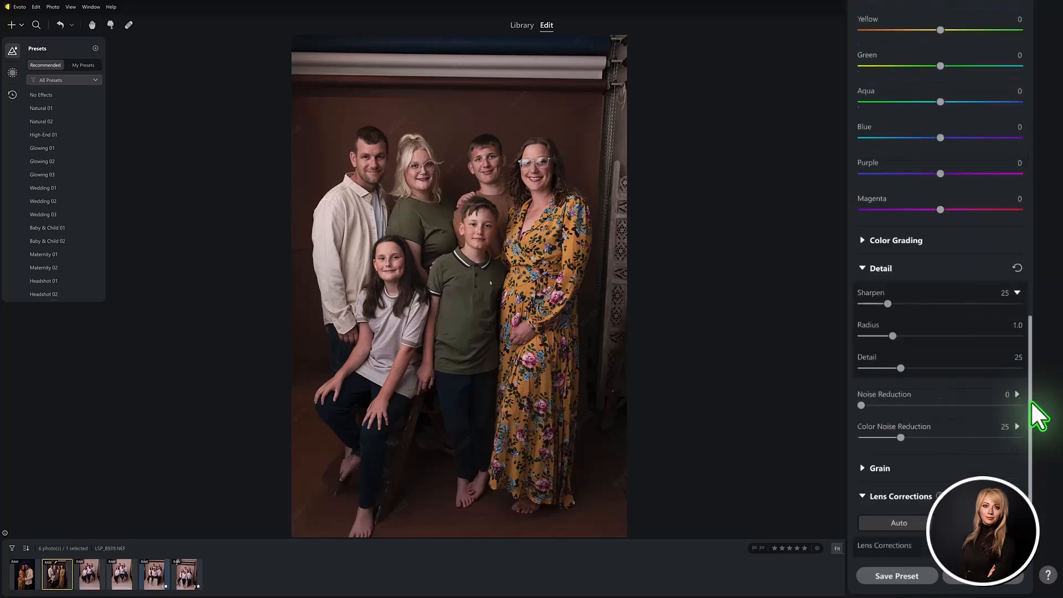
scroll(1035, 202, "up", 10)
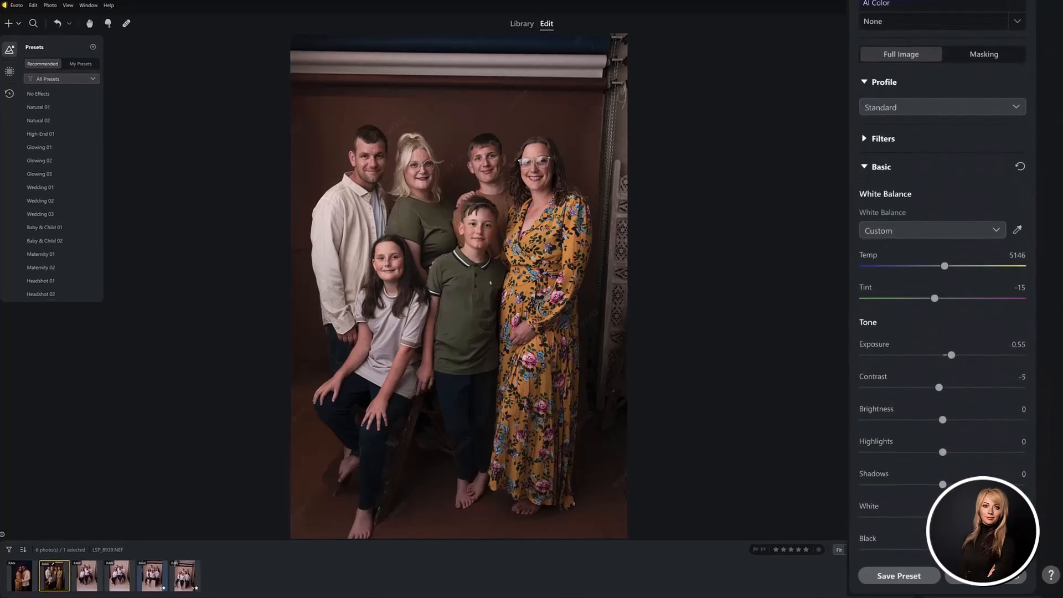
Examine the skin and glasses glare up close on the woman in the floral dress and the teenage boy beside her.
key("ctrl+plus")
key("ctrl+plus")
left_click_drag(430, 213, 458, 172)
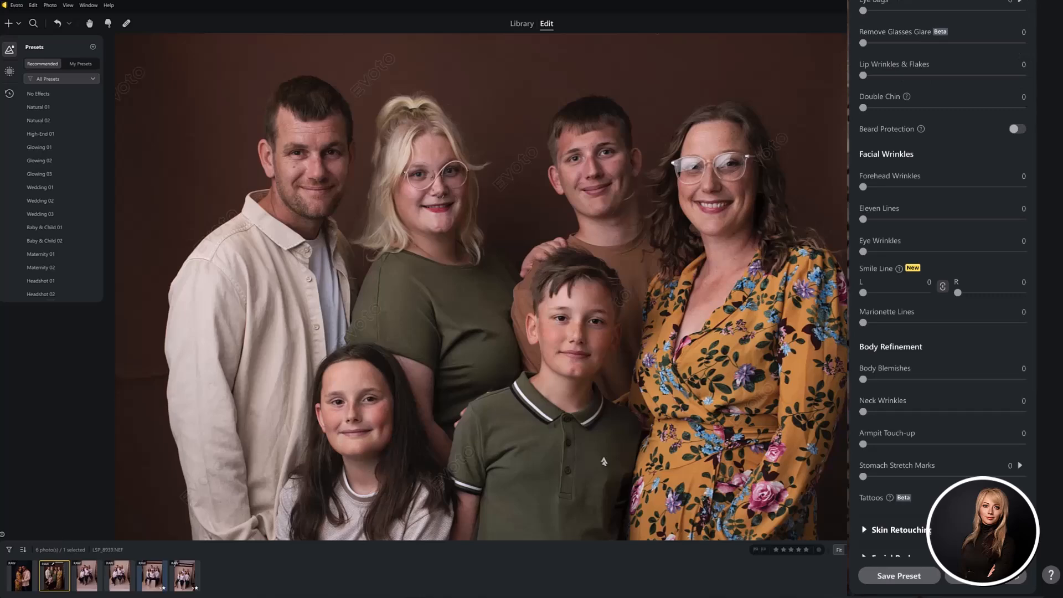
scroll(708, 197, "up", 2)
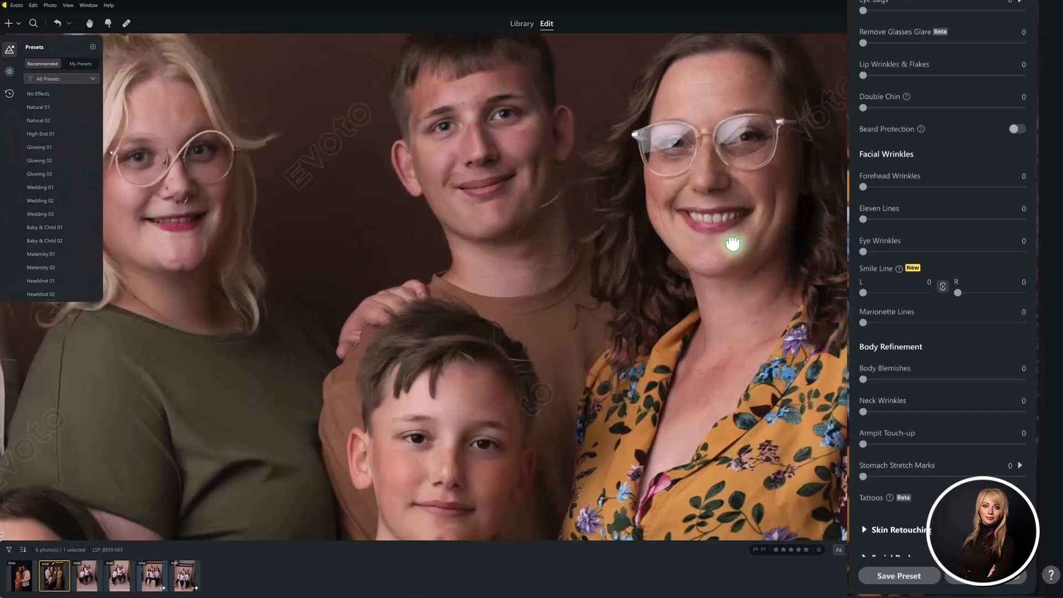
scroll(695, 243, "up", 3)
left_click_drag(684, 239, 671, 267)
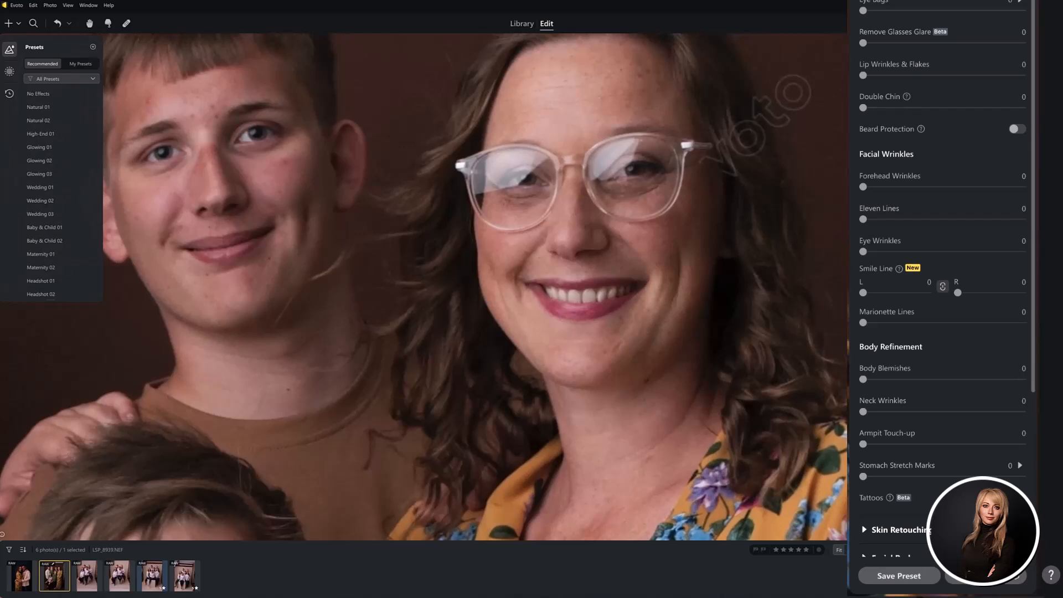
scroll(941, 276, "up", 2)
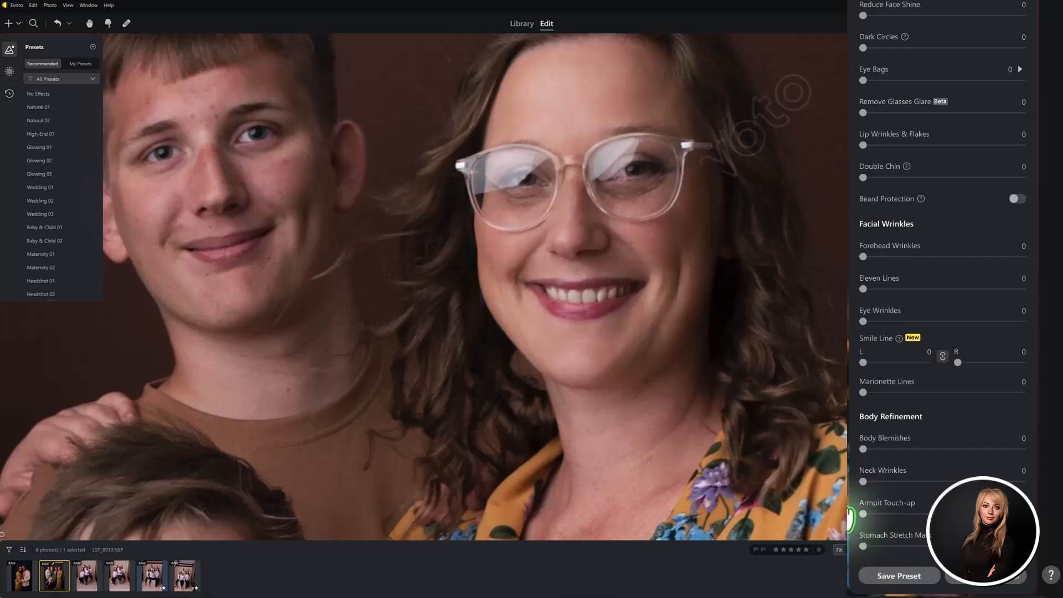
Compare the close-up of the woman and teenage boy before and after the edits.
left_click(846, 517)
left_click(847, 517)
left_click(847, 517)
left_click(847, 516)
left_click(847, 516)
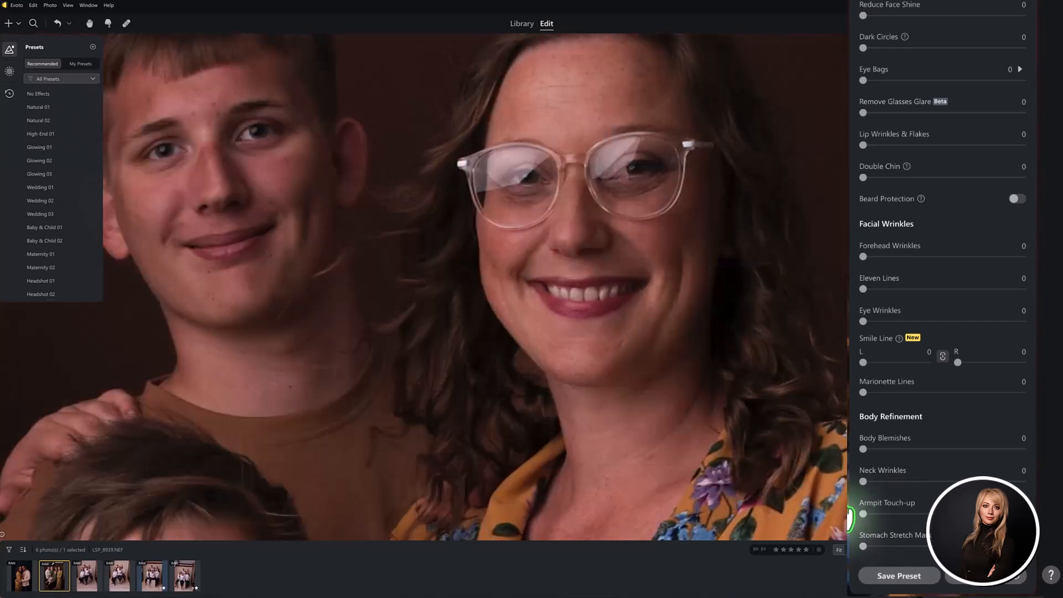
left_click(848, 516)
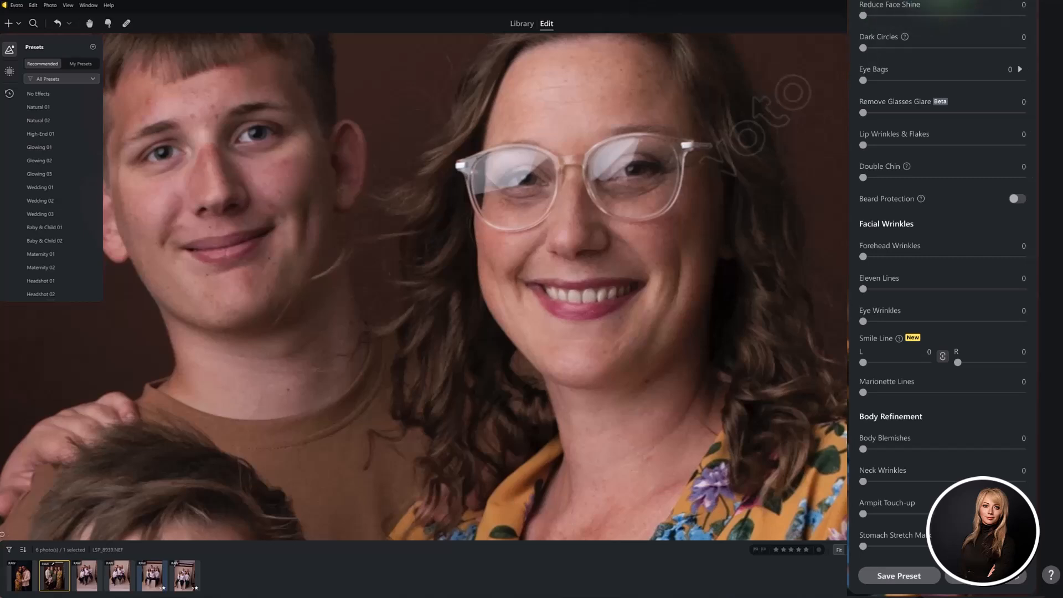
Try Reduce Face Shine at 90, settle on 10, and set Dark Circles to 24.
left_click_drag(863, 16, 1005, 16)
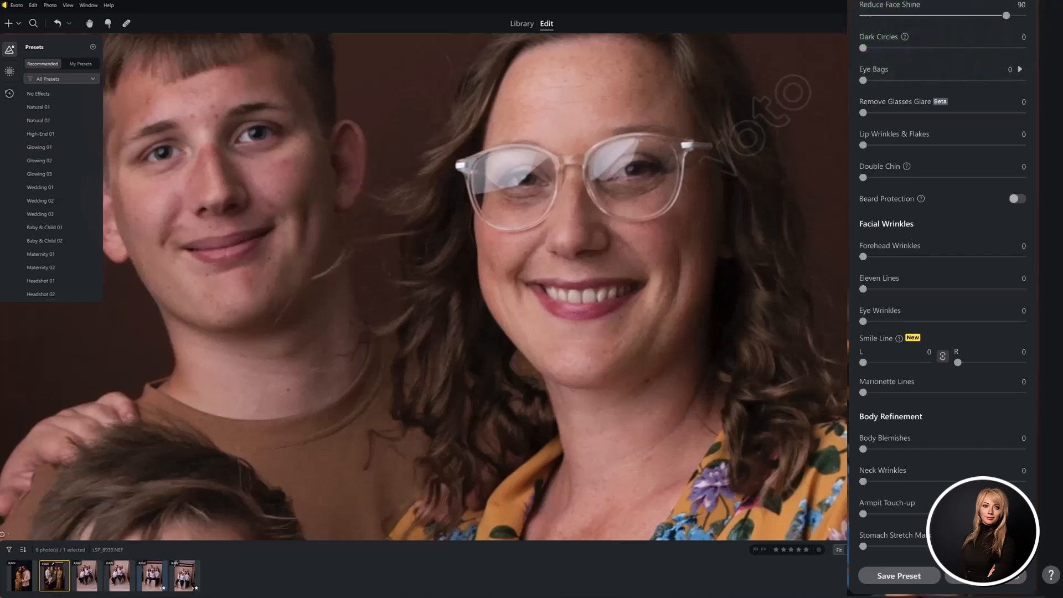
left_click(878, 16)
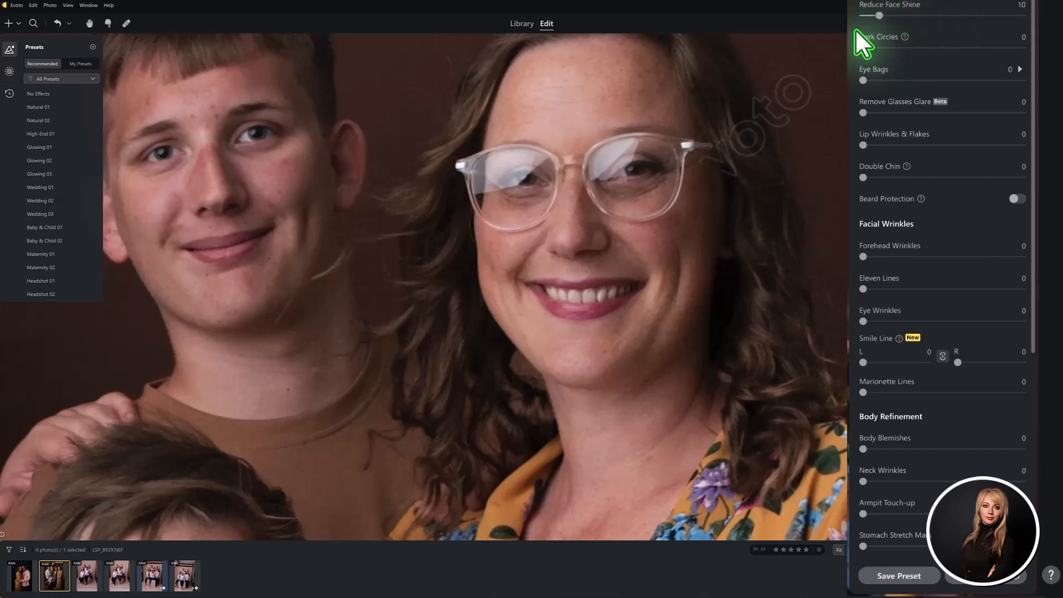
scroll(1035, 52, "down", 2)
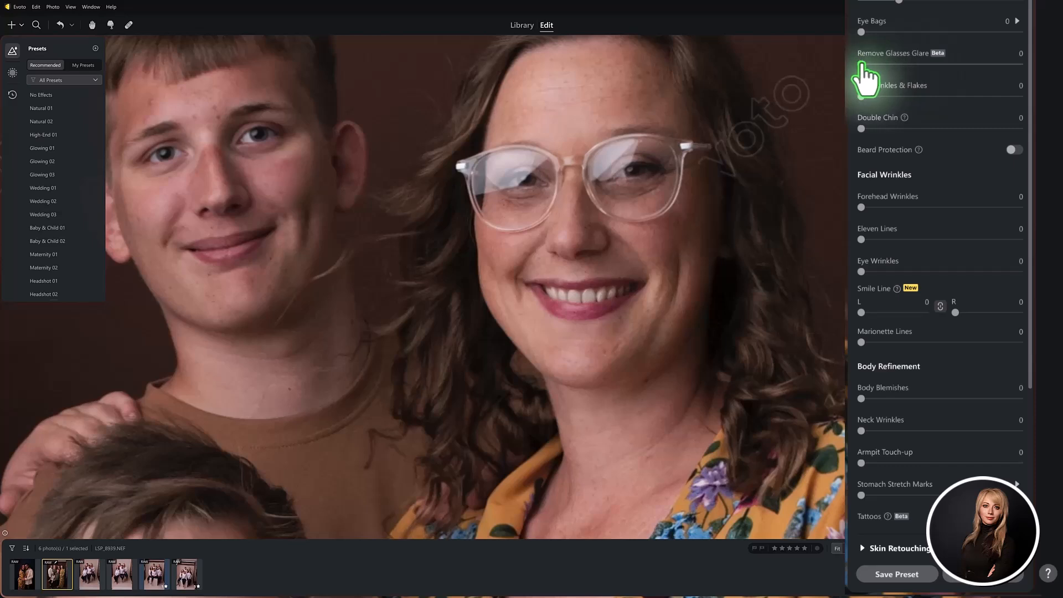
Set Remove Glasses Glare to 100 and compare the woman's glasses before and after.
left_click_drag(860, 64, 865, 64)
left_click_drag(865, 64, 1033, 61)
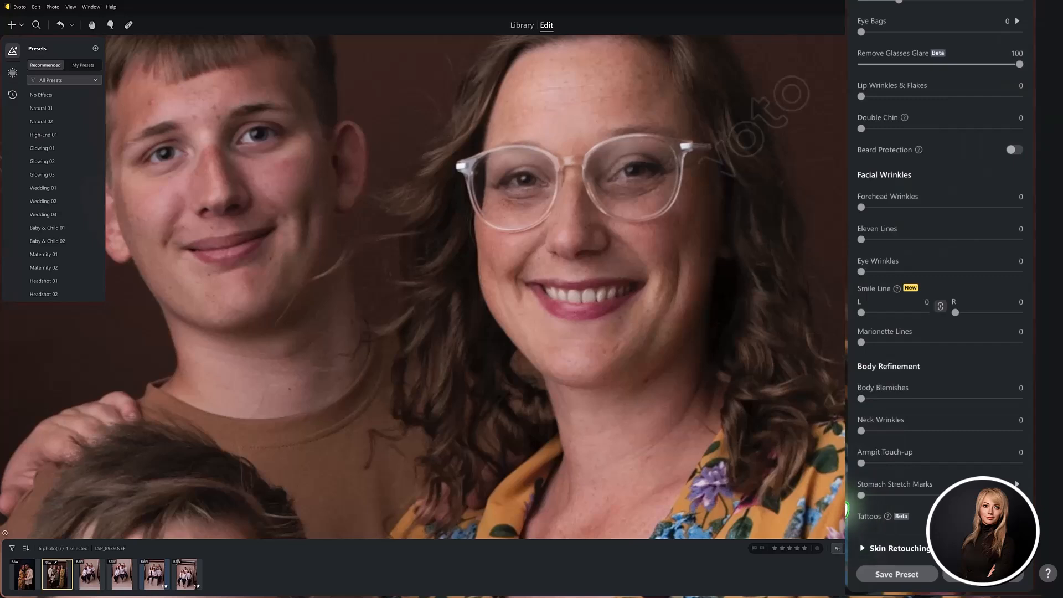
left_click(846, 509)
left_click(848, 512)
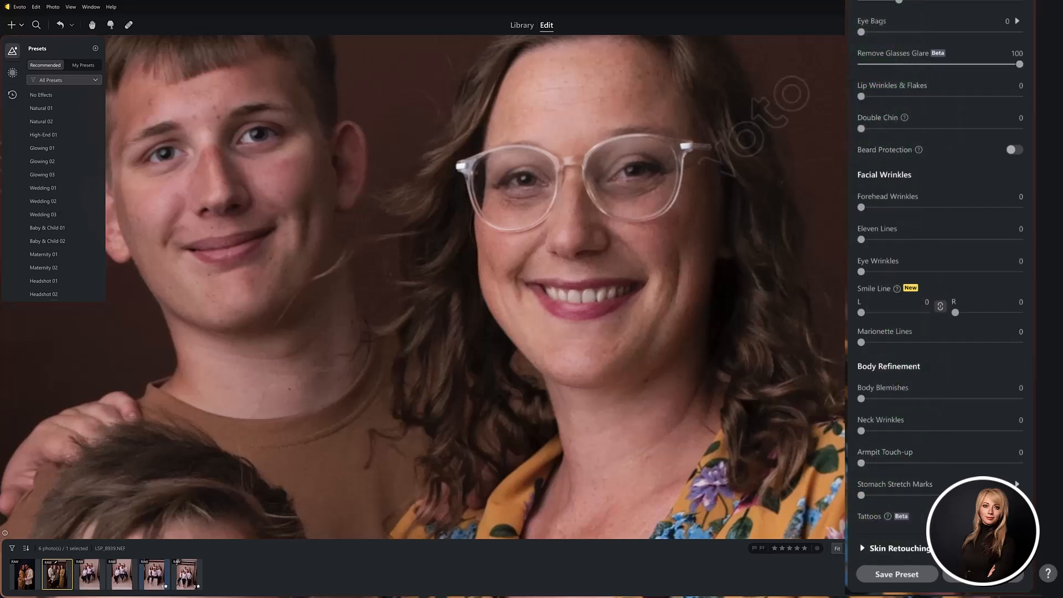
Set Lip Wrinkles & Flakes to 23 and Double Chin to 90.
left_click_drag(861, 97, 898, 98)
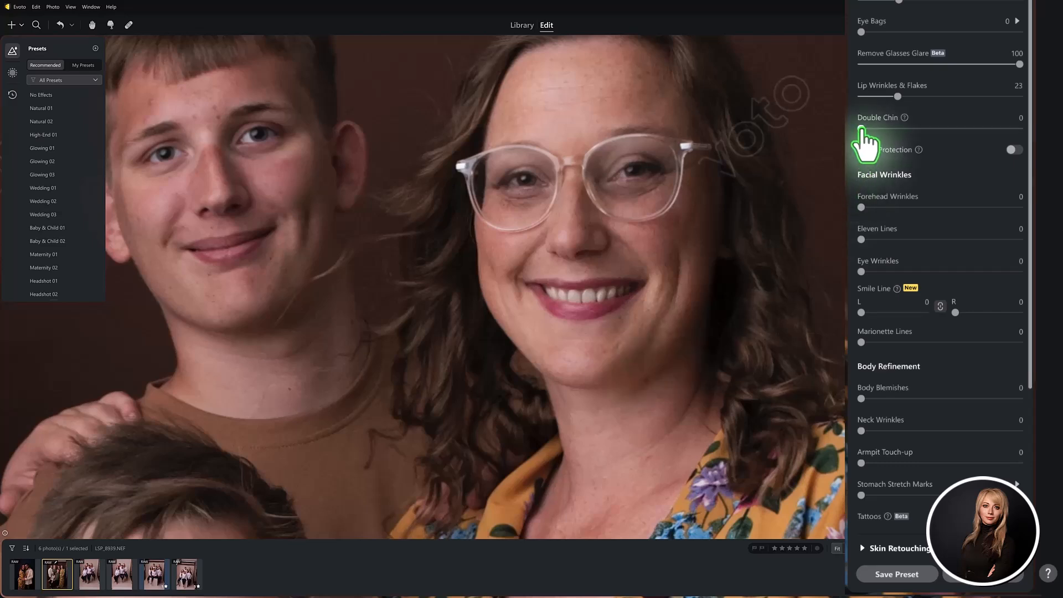
left_click_drag(861, 130, 1006, 129)
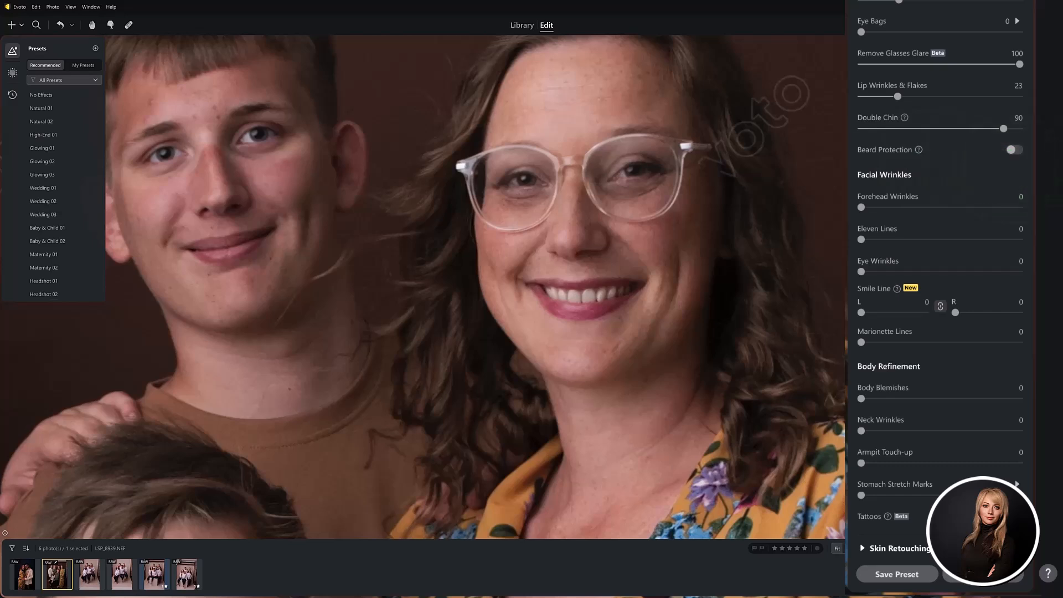
Try Forehead Wrinkles at full strength, 100, and settle on 26.
left_click_drag(1029, 161, 1029, 237)
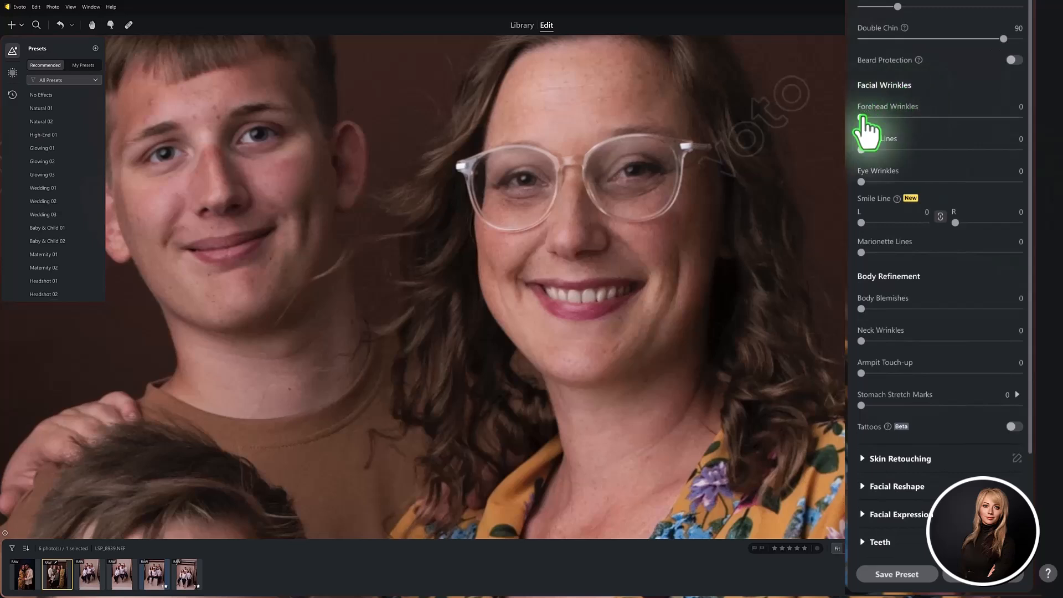
left_click_drag(860, 117, 894, 117)
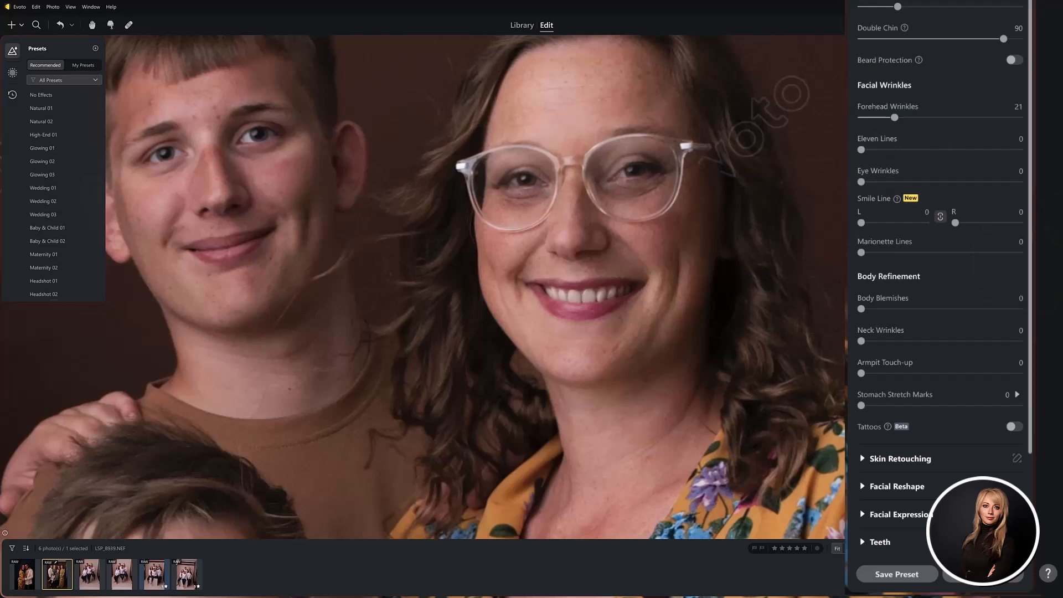
left_click_drag(893, 118, 902, 117)
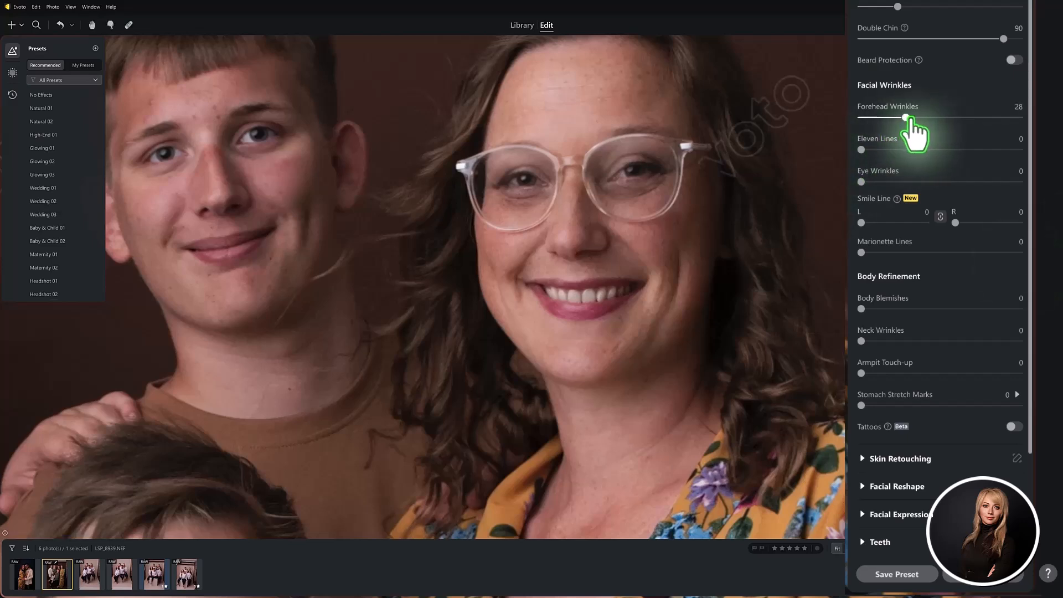
left_click_drag(902, 117, 1029, 135)
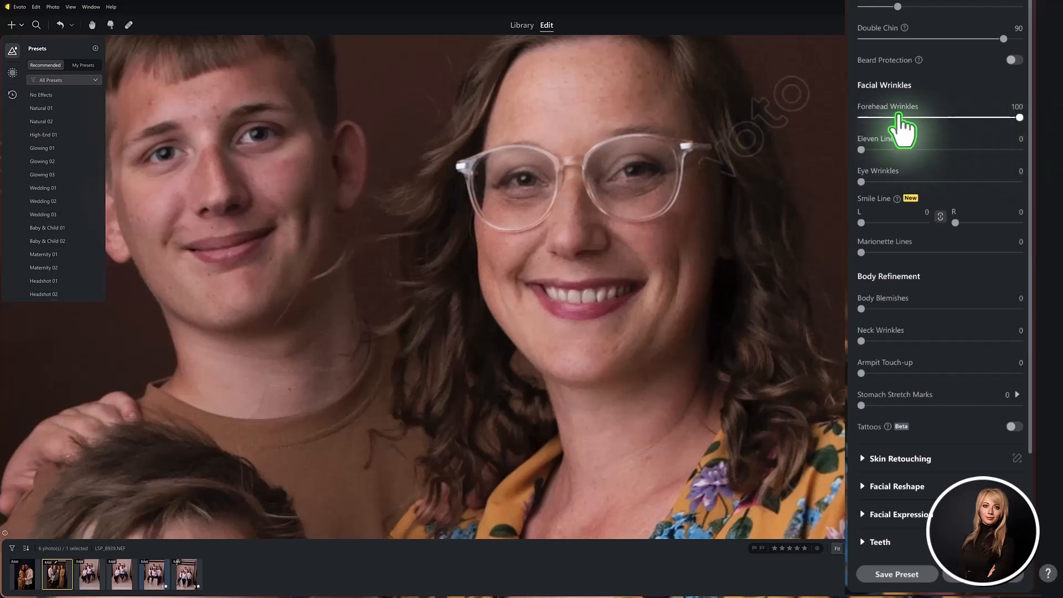
left_click(903, 117)
mouse_move(904, 118)
left_mouse_down()
mouse_move(860, 119)
mouse_move(1005, 118)
mouse_move(902, 116)
left_mouse_up()
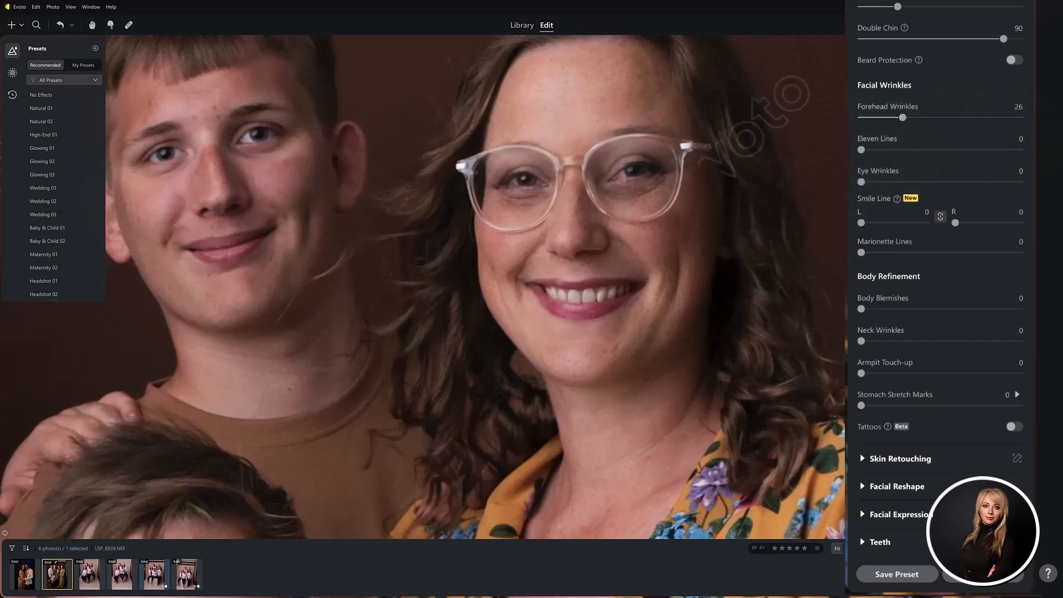
Set Eleven Lines to 29 and Eye Wrinkles to 80.
left_click_drag(860, 149, 908, 148)
left_click_drag(860, 181, 988, 182)
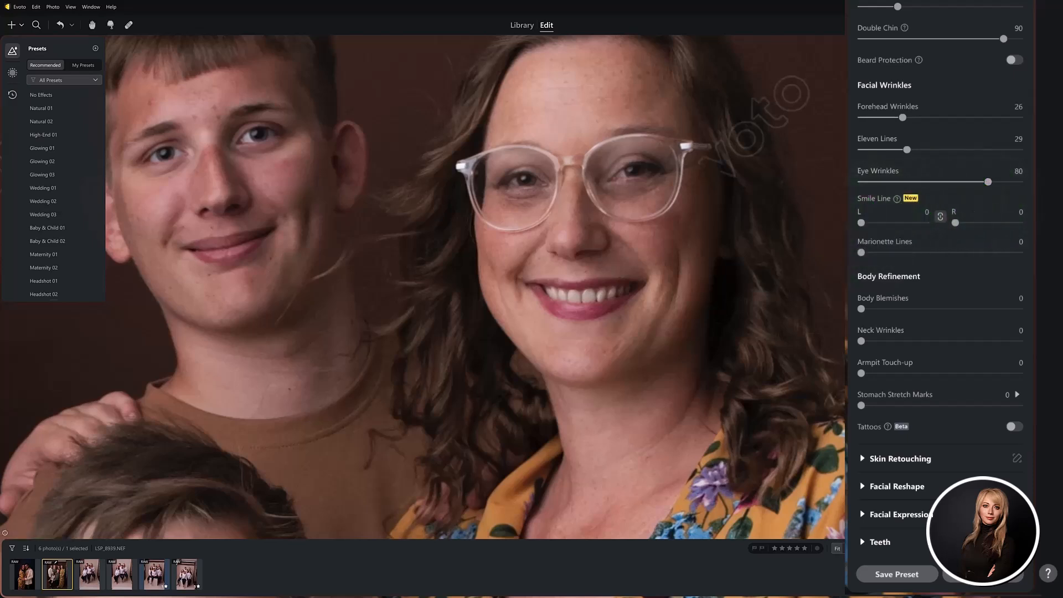
Set the linked left and right Smile Line values to 29 and Marionette Lines to 23.
left_click(862, 223)
mouse_move(862, 222)
left_mouse_down()
mouse_move(889, 222)
mouse_move(880, 222)
left_mouse_up()
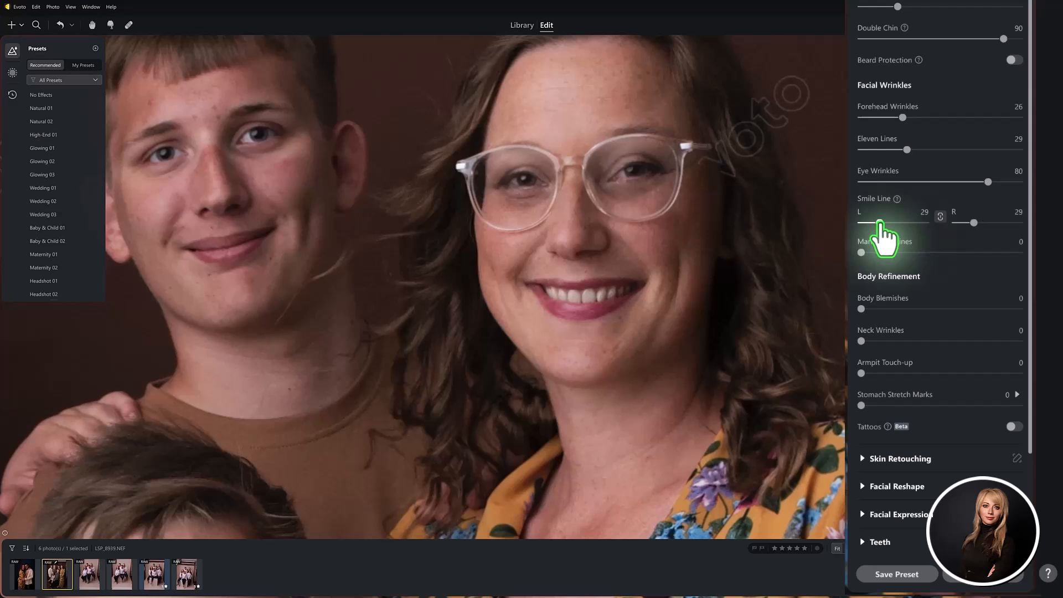
left_click_drag(1028, 198, 1032, 289)
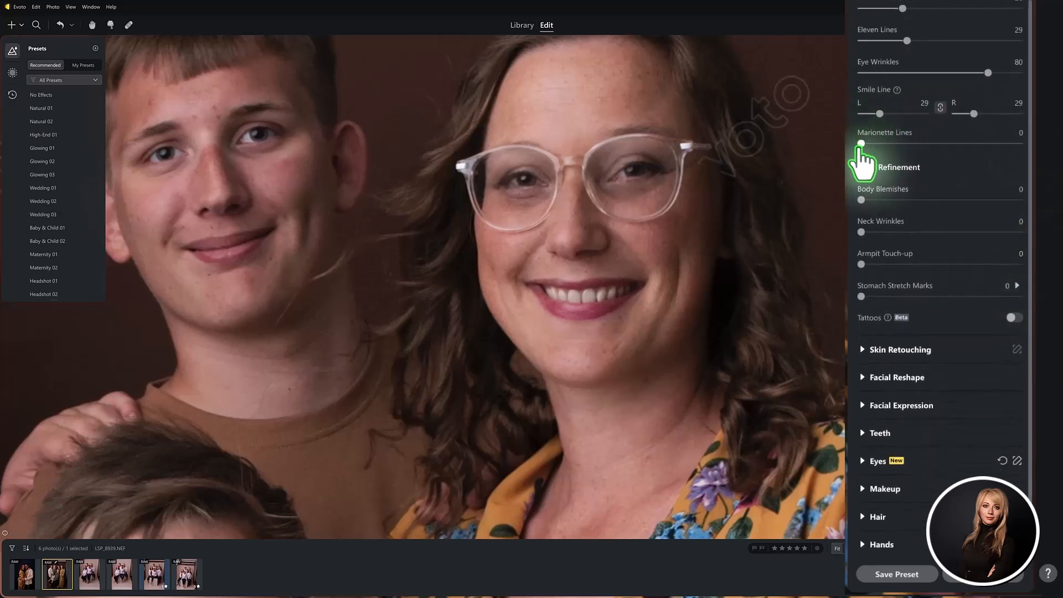
left_click_drag(861, 144, 897, 145)
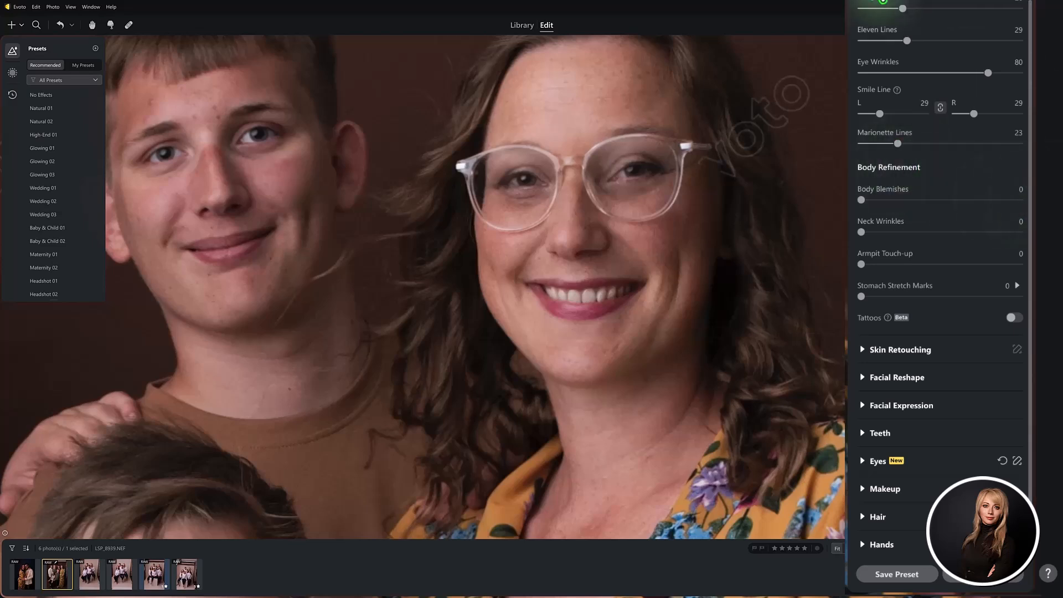
Refine the body skin with Body Blemishes at 50, Neck Wrinkles at 54 and Armpit Touch-up at 27.
left_click_drag(1029, 210, 1030, 263)
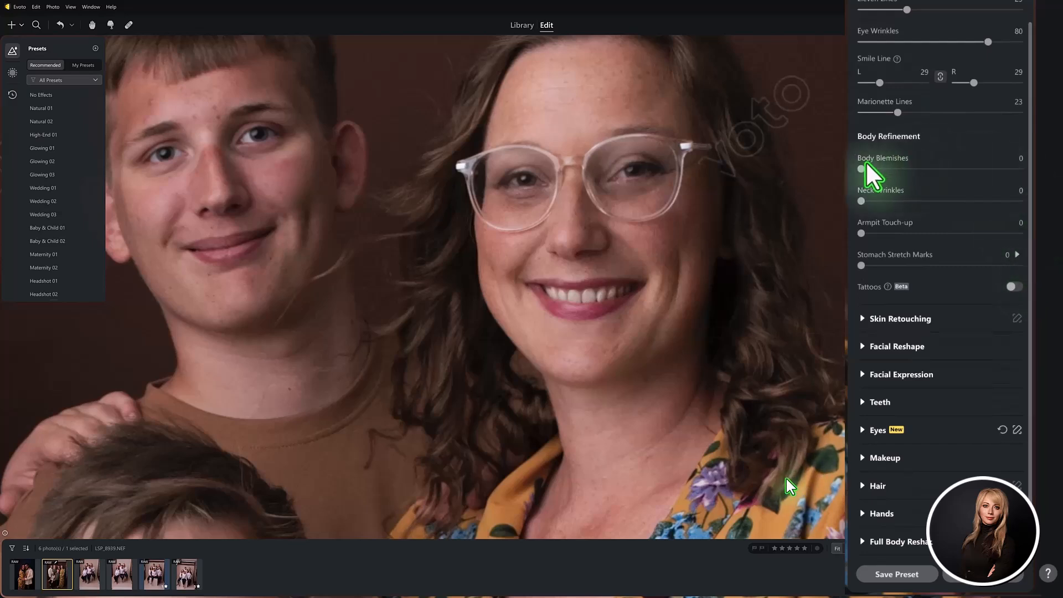
left_click_drag(743, 498, 662, 183)
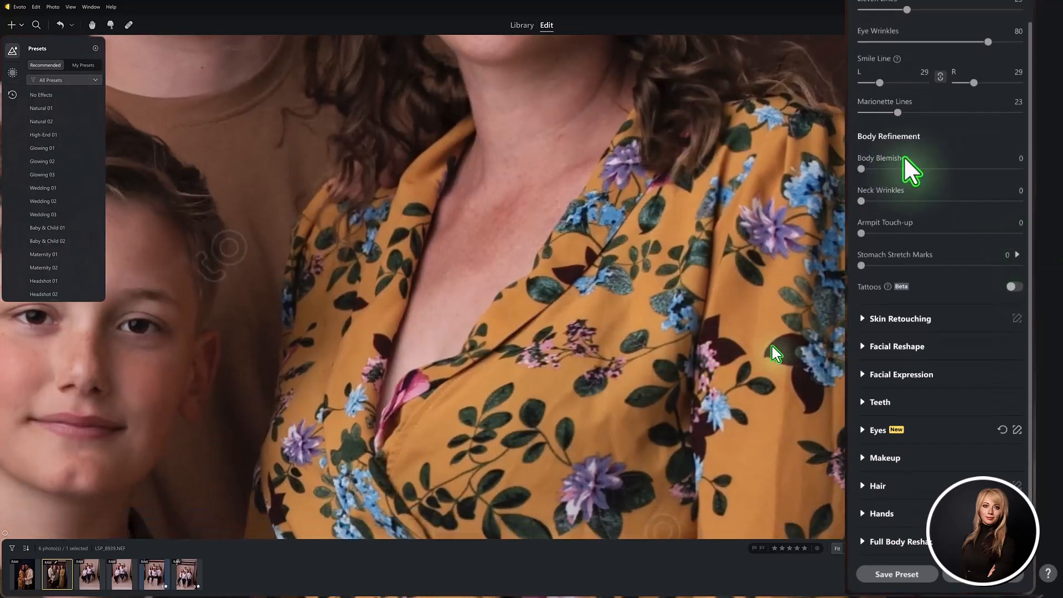
left_click_drag(861, 169, 939, 169)
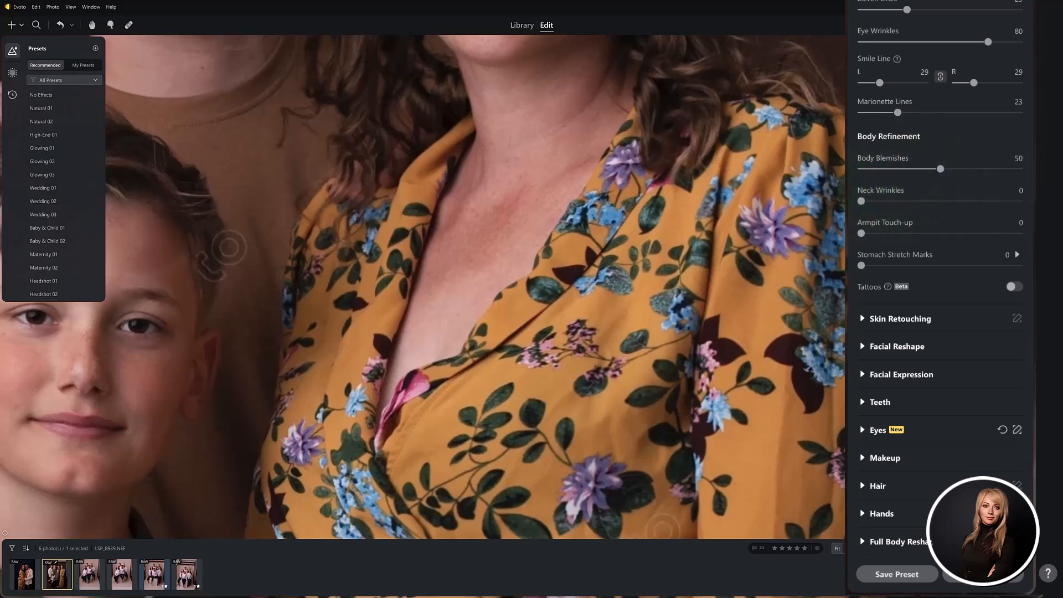
left_click_drag(862, 202, 947, 201)
left_click_drag(862, 233, 903, 234)
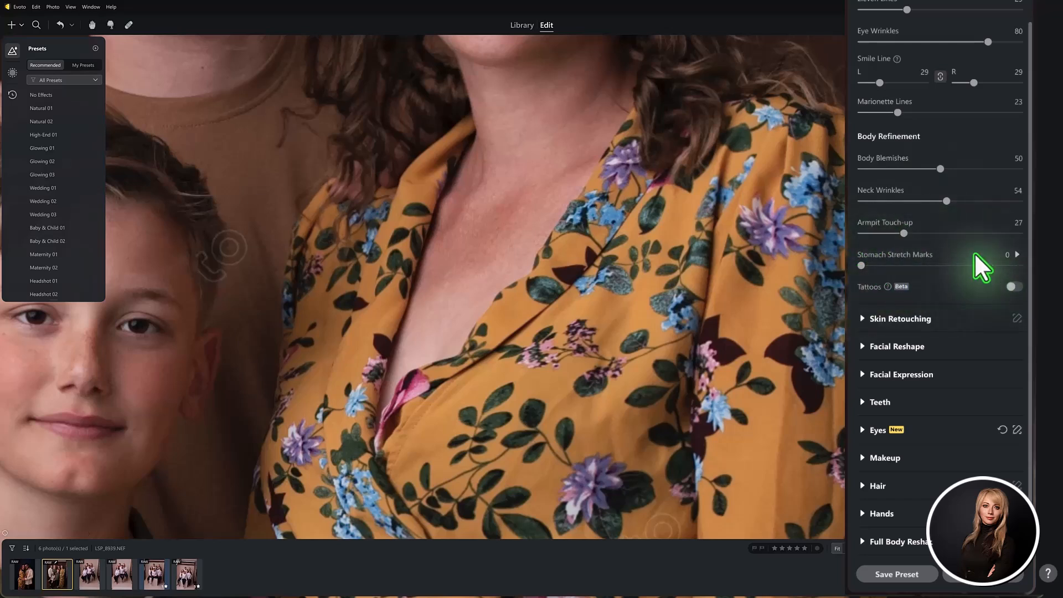
Set Stomach Stretch Marks to 67, expand its extra options, and set Pregnancy Line to 18.
left_click_drag(861, 265, 1029, 291)
left_click(1017, 254)
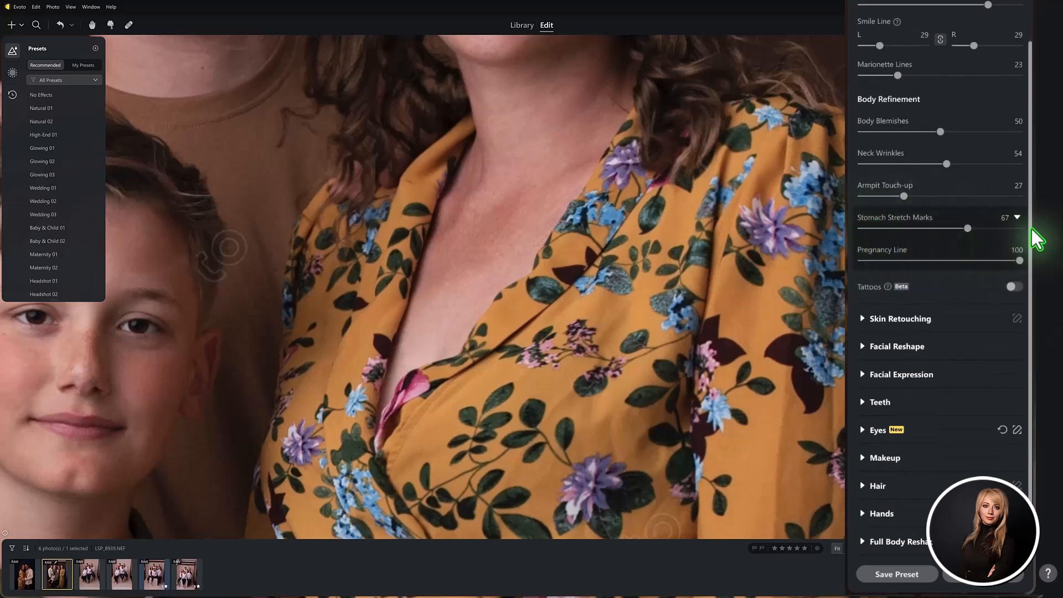
left_click_drag(1018, 260, 887, 260)
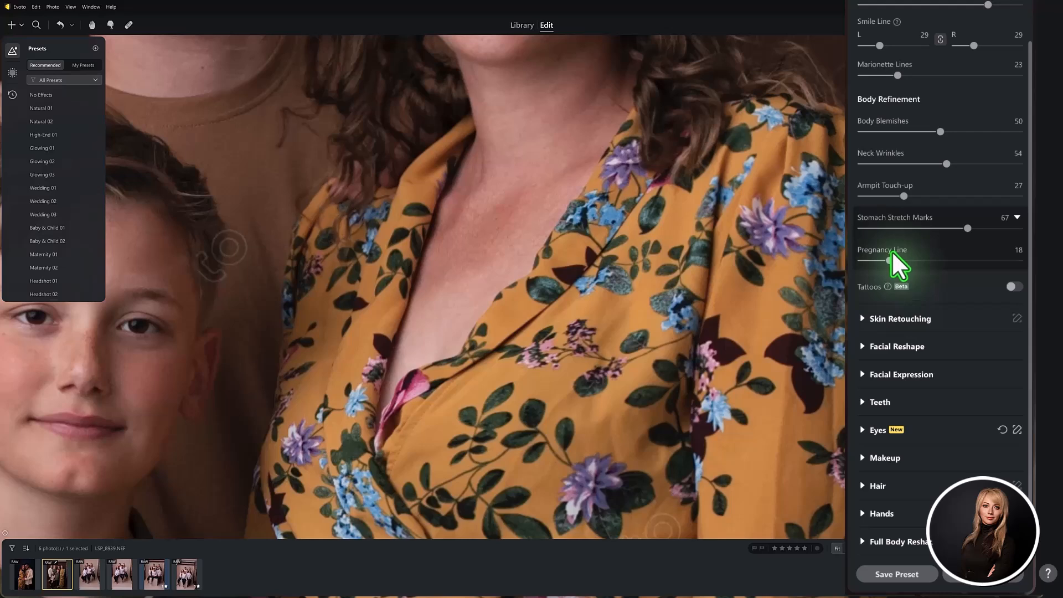
Examine the retouching on the faces of the two women and the bearded man, comparing before and after, and finish on the man.
left_click_drag(592, 166, 586, 386)
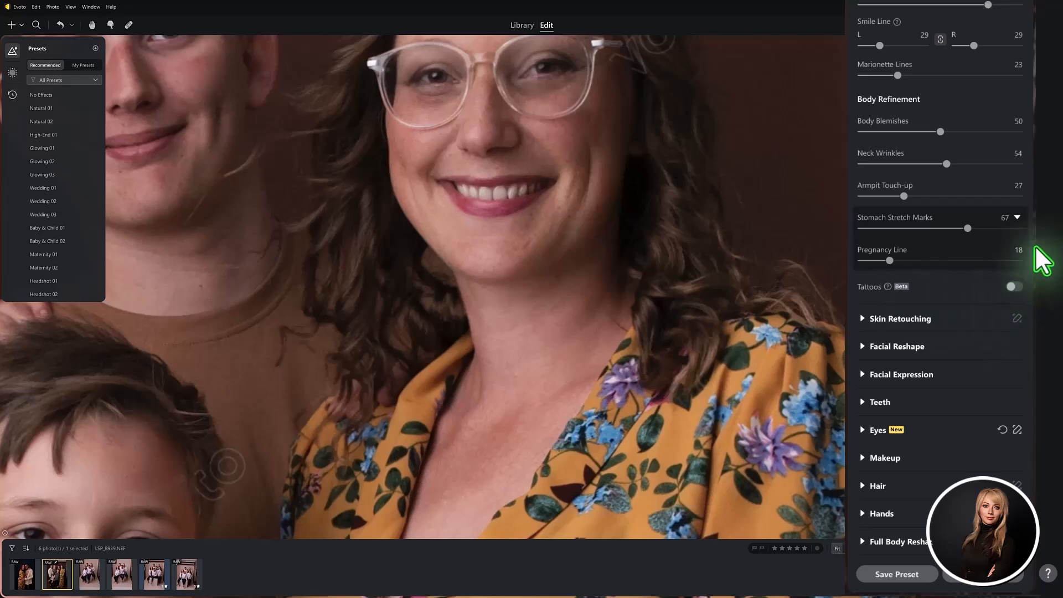
left_click_drag(1028, 254, 1049, 3)
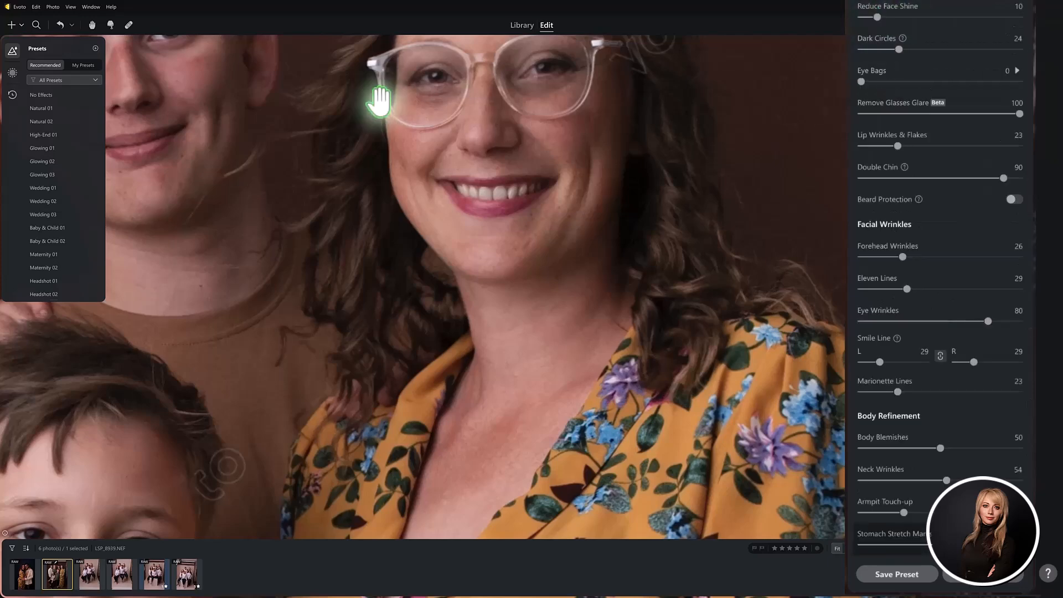
left_click_drag(166, 106, 611, 225)
left_click_drag(192, 251, 556, 276)
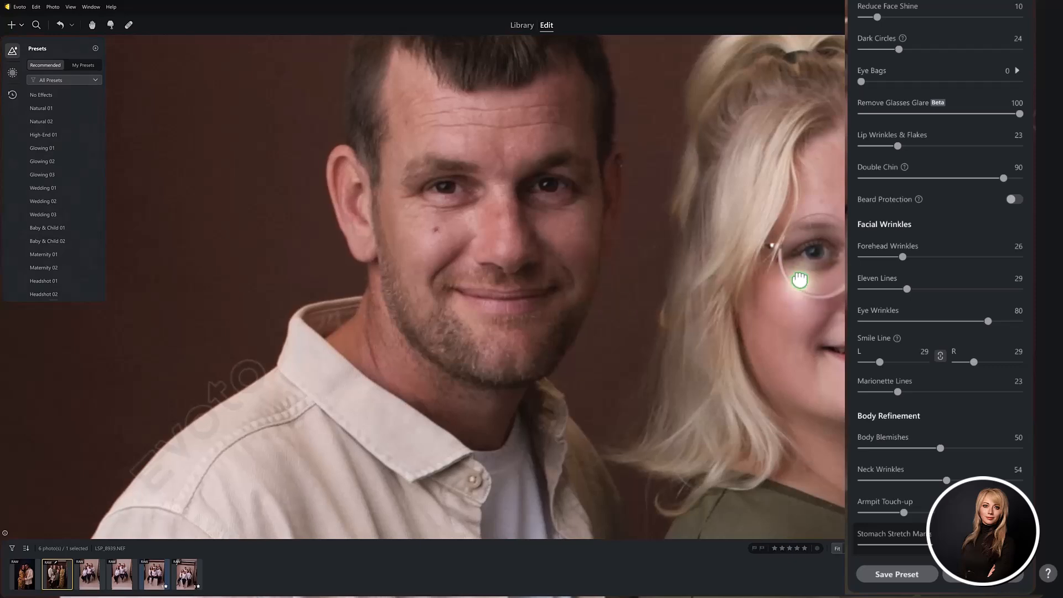
left_click_drag(814, 284, 601, 239)
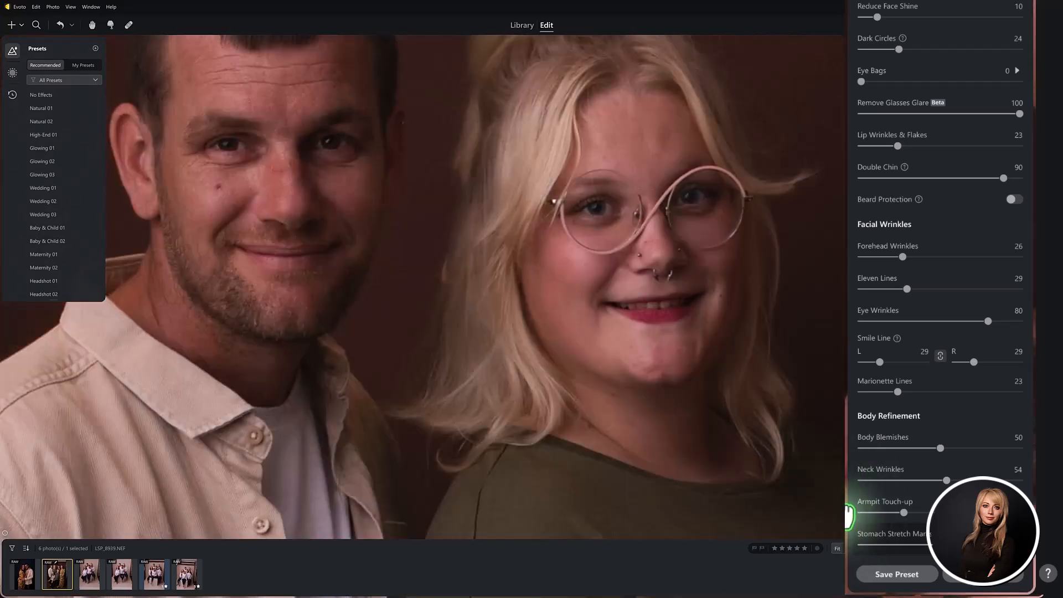
left_click(848, 516)
left_click_drag(283, 226, 595, 282)
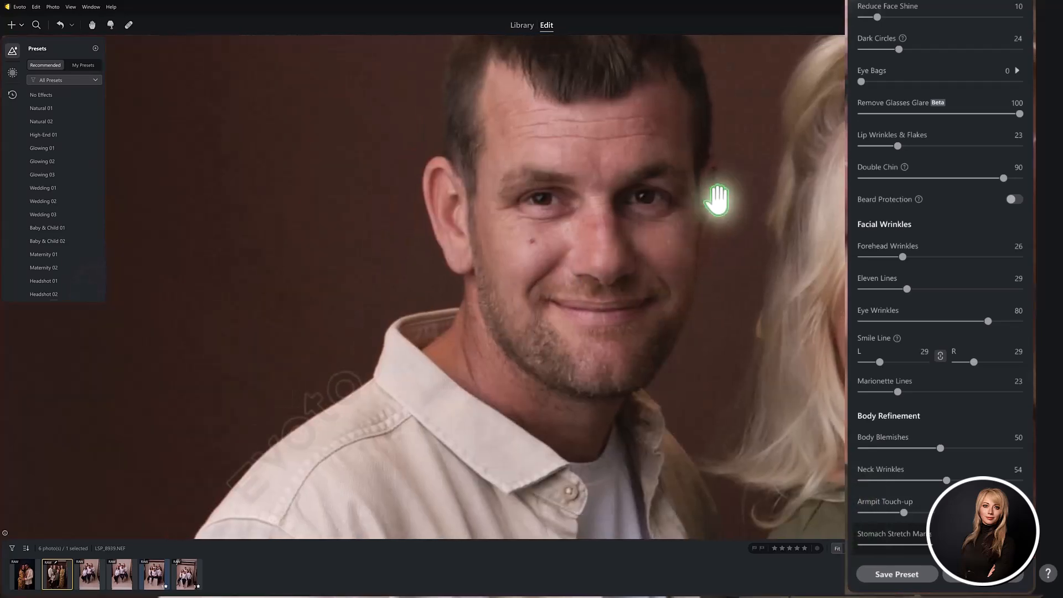
left_click_drag(707, 272, 670, 287)
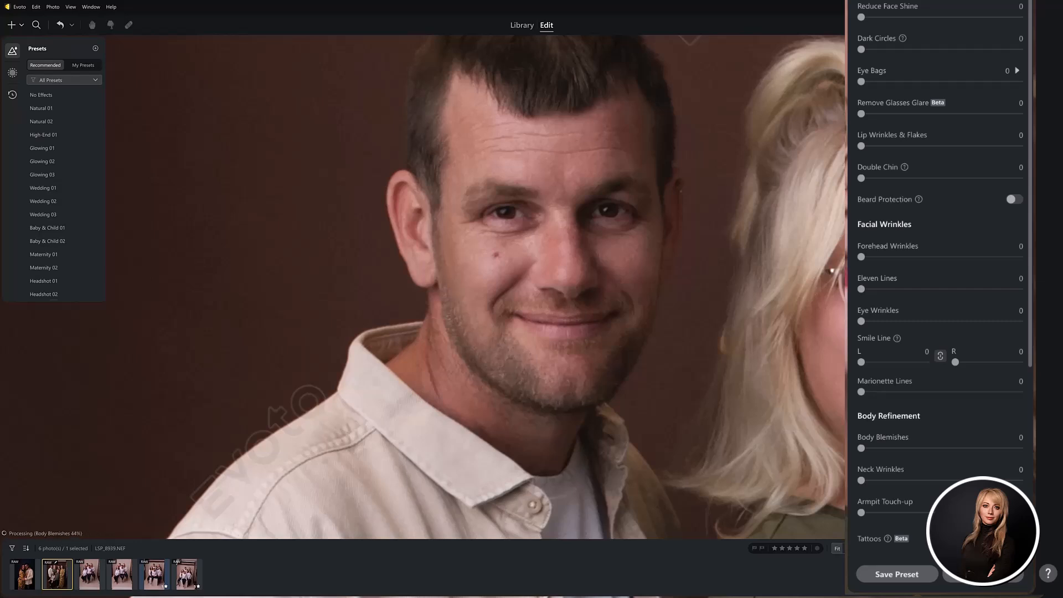
scroll(939, 277, "down", 1)
left_click_drag(616, 306, 606, 299)
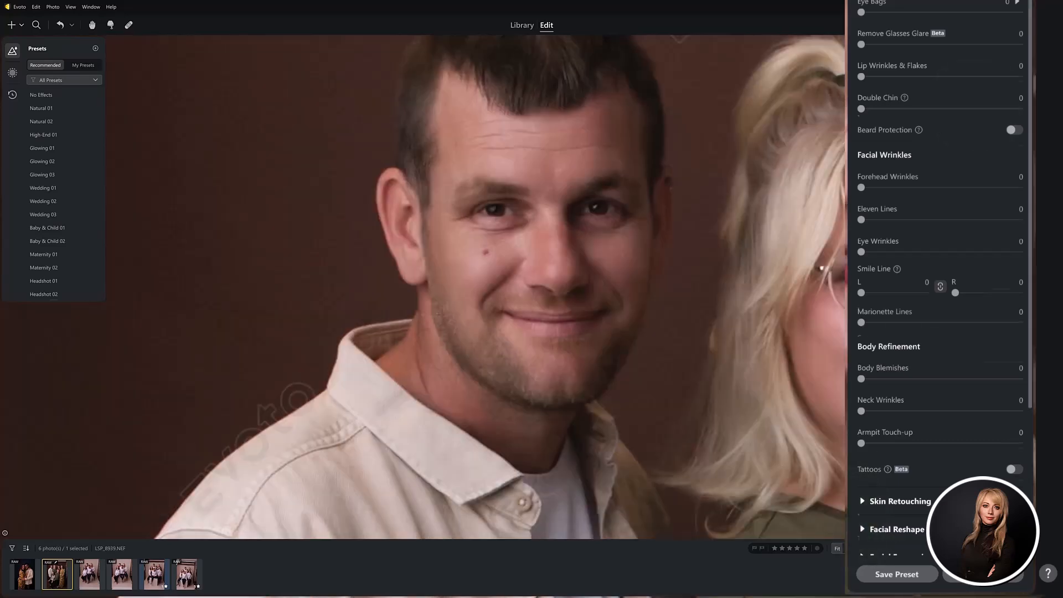
Examine the retouching options for the bearded man's face, including Eye Bags with its Lower Eyelids option.
scroll(939, 277, "up", 1)
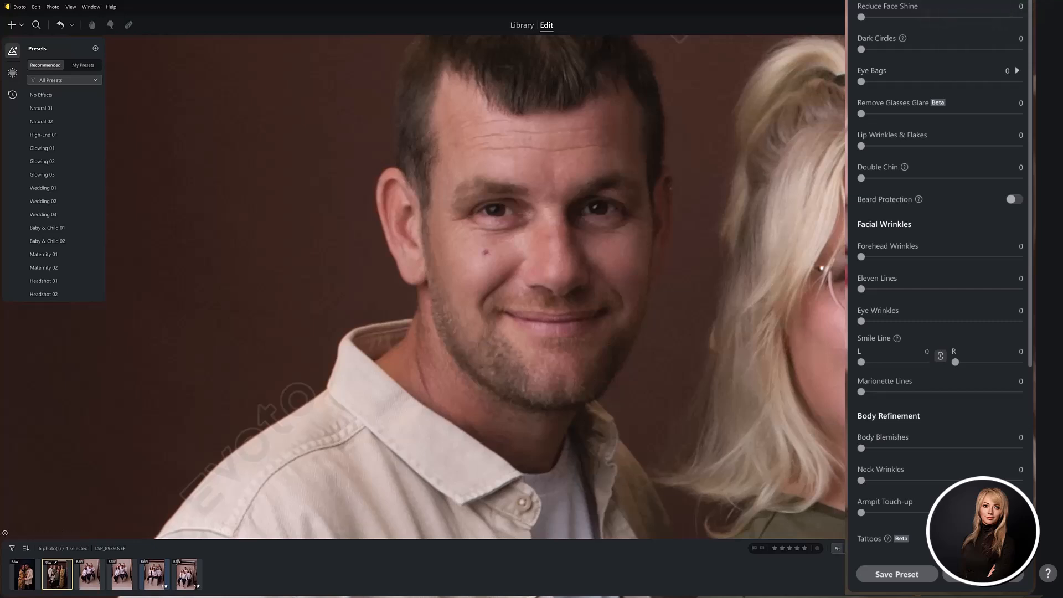
left_click_drag(724, 428, 712, 426)
scroll(1030, 14, "down", 2)
scroll(1027, 12, "down", 1)
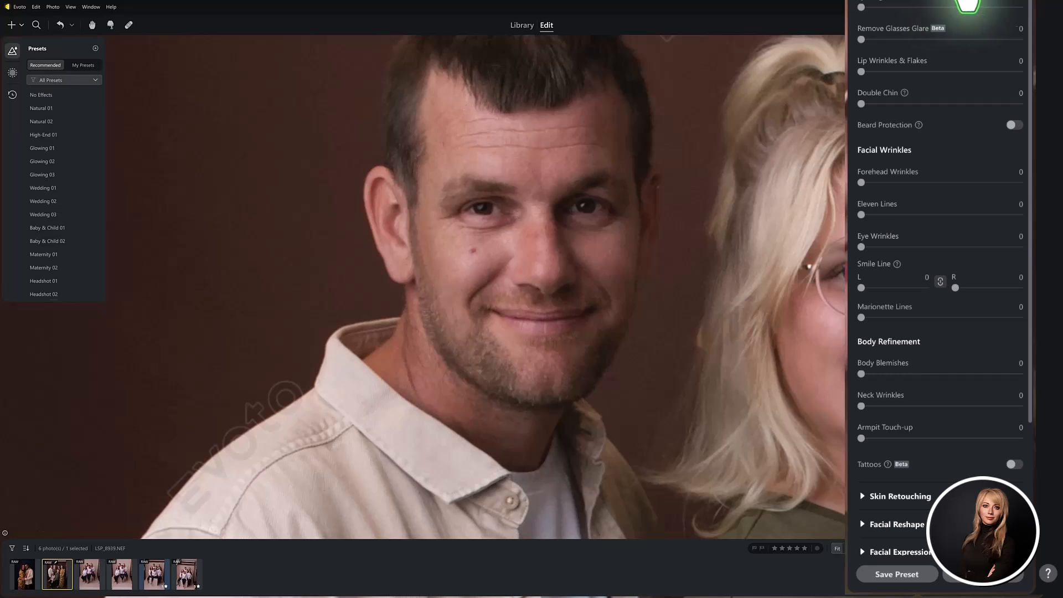
scroll(996, 9, "down", 1)
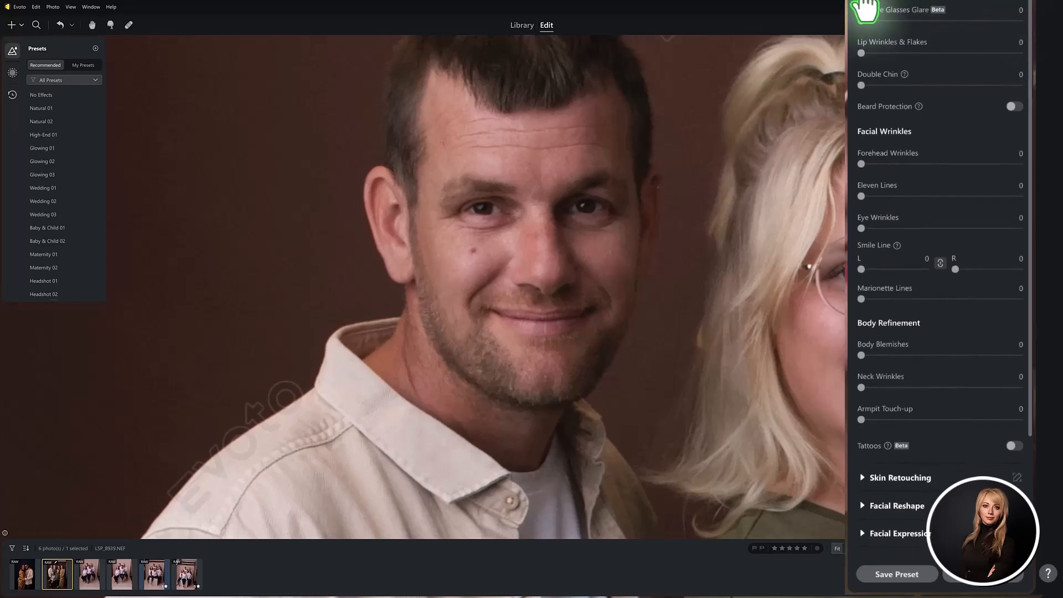
scroll(913, 8, "up", 2)
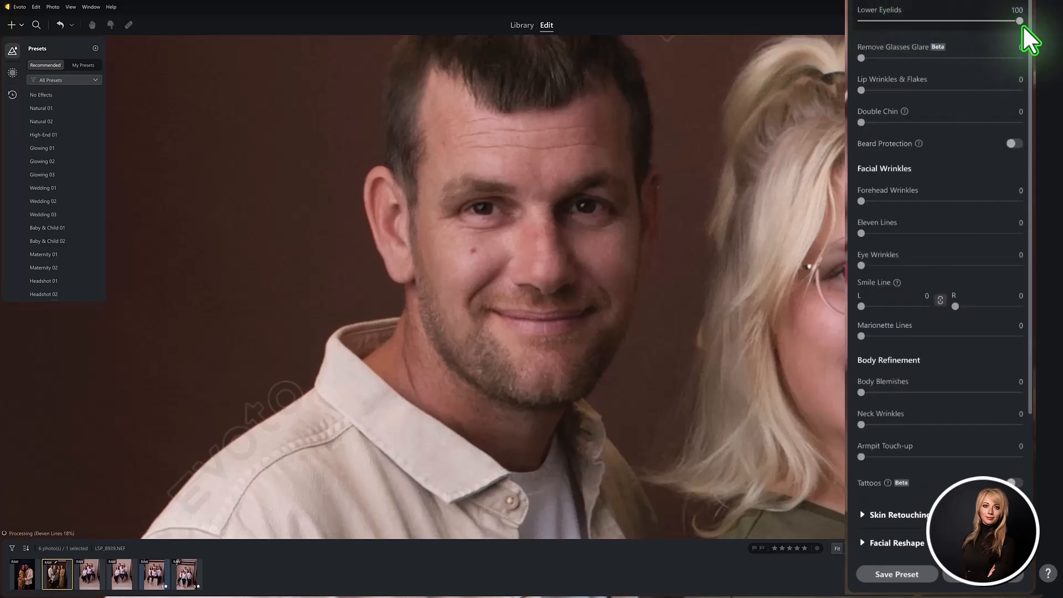
scroll(1024, 36, "down", 1)
scroll(1030, 55, "down", 2)
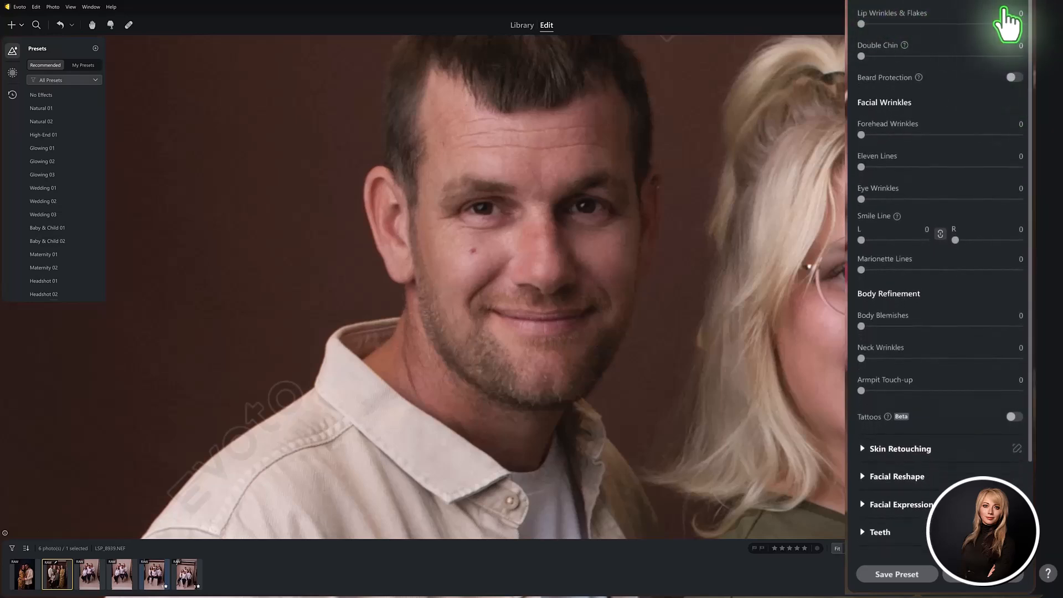
Set Lip Wrinkles & Flakes to 10 and Double Chin to 100, and turn on Beard Protection.
left_click(876, 24)
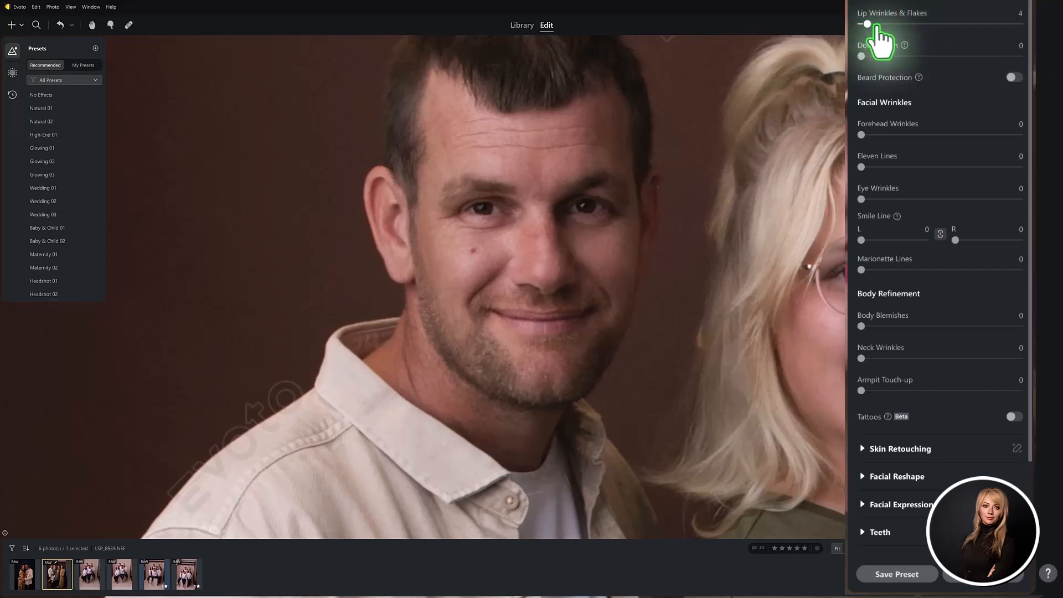
left_click_drag(862, 56, 1019, 55)
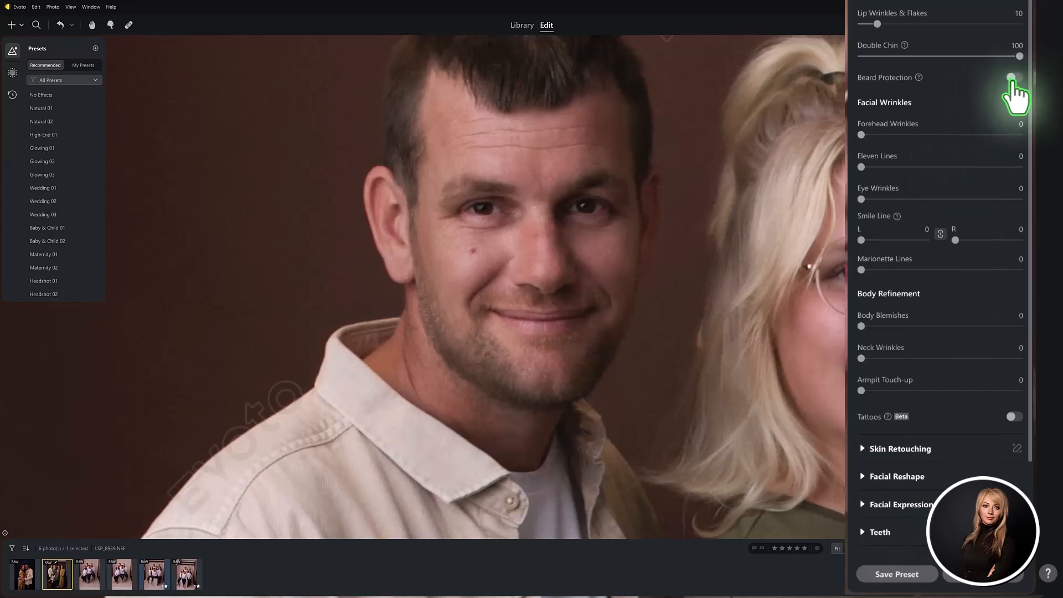
left_click(1012, 78)
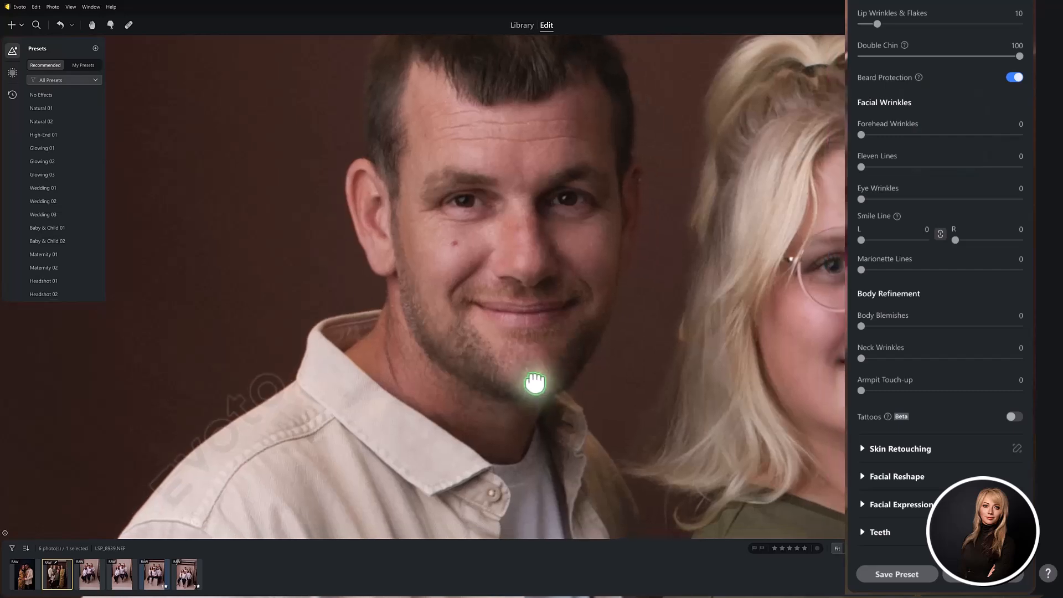
Reduce the facial wrinkles with Forehead Wrinkles at 31, Eleven Lines at 13 and Eye Wrinkles at 31.
scroll(919, 122, "down", 1)
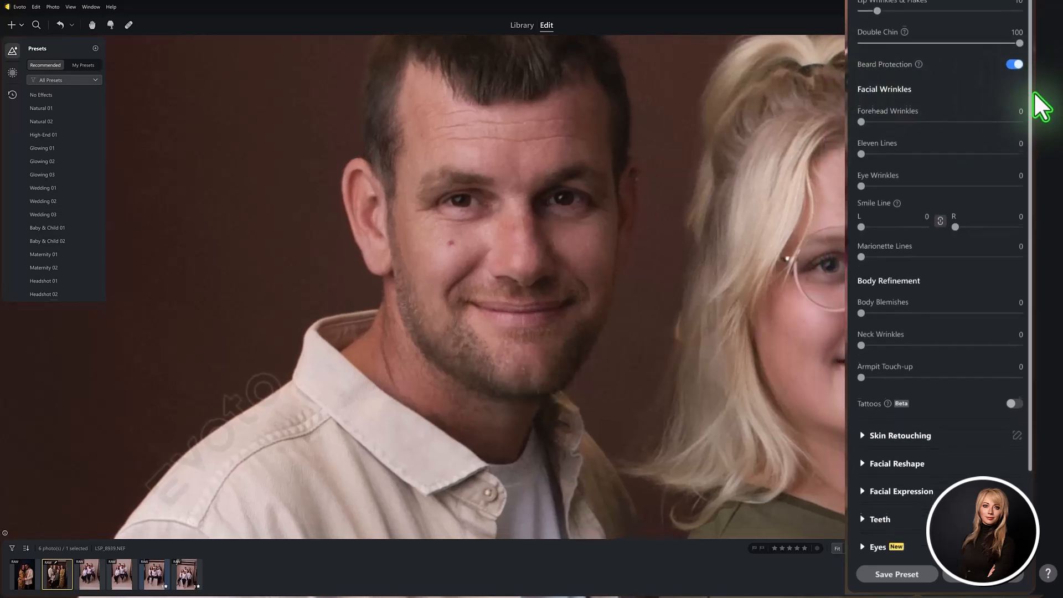
left_click_drag(861, 88, 1017, 89)
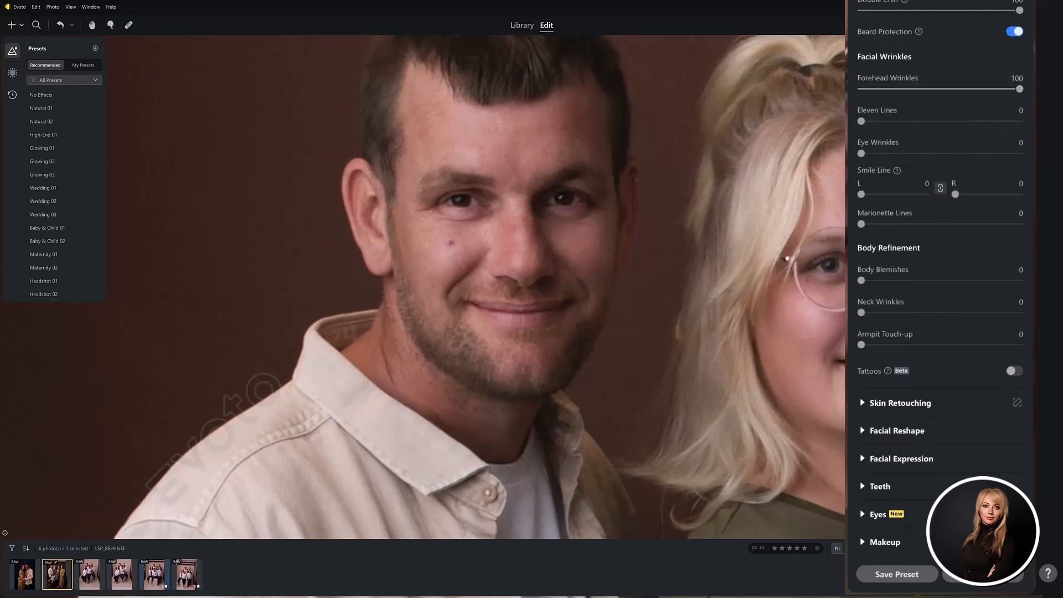
left_click_drag(1020, 91, 911, 88)
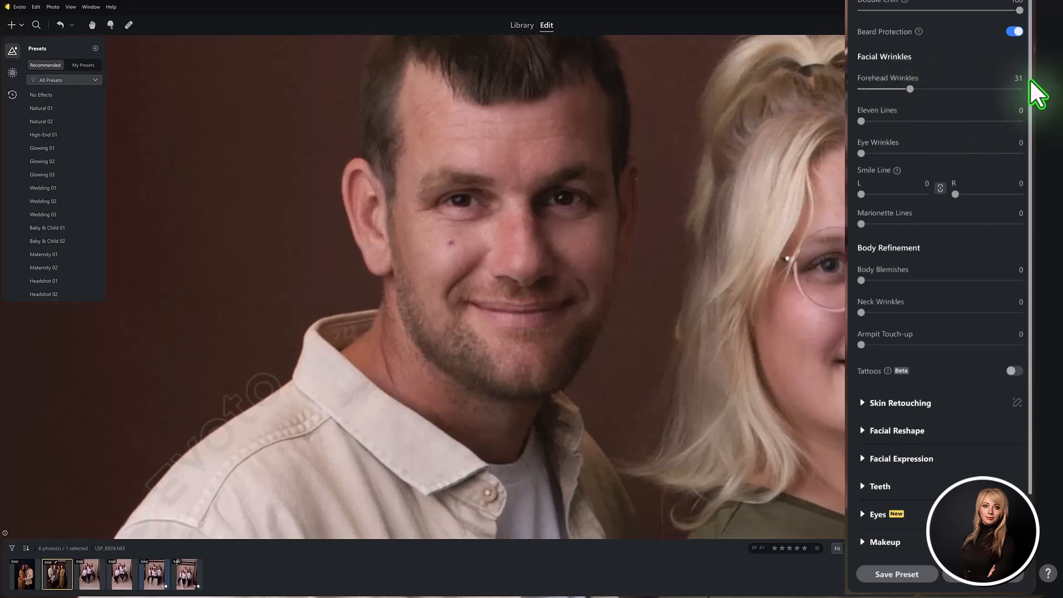
scroll(1033, 110, "down", 1)
left_click_drag(860, 68, 881, 67)
left_click(910, 100)
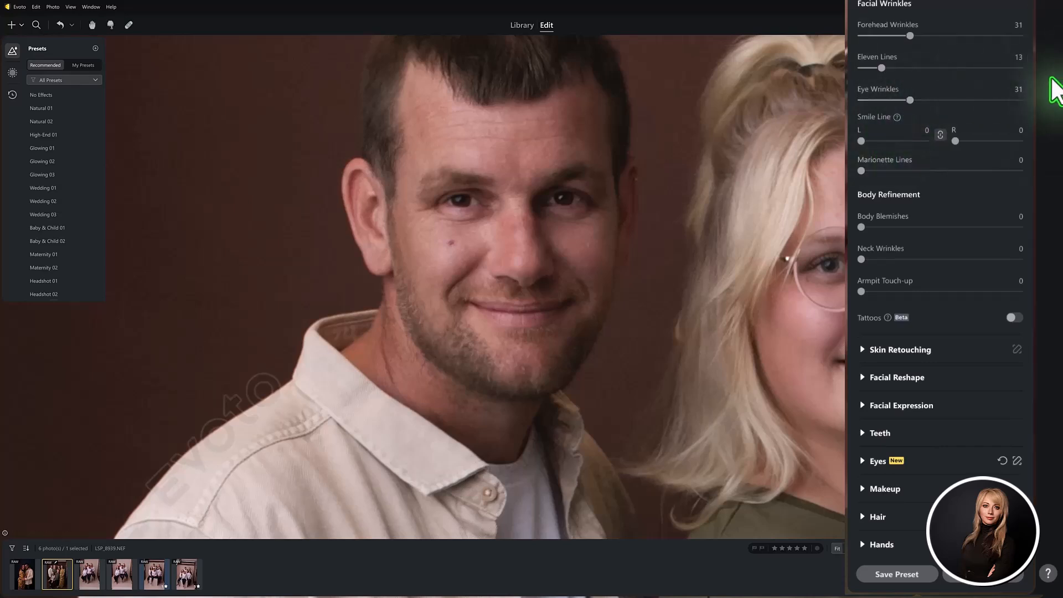
Examine the wrinkle retouching on the bearded man's face, along with his neck and shirt area.
scroll(1033, 97, "down", 1)
scroll(686, 396, "down", 5)
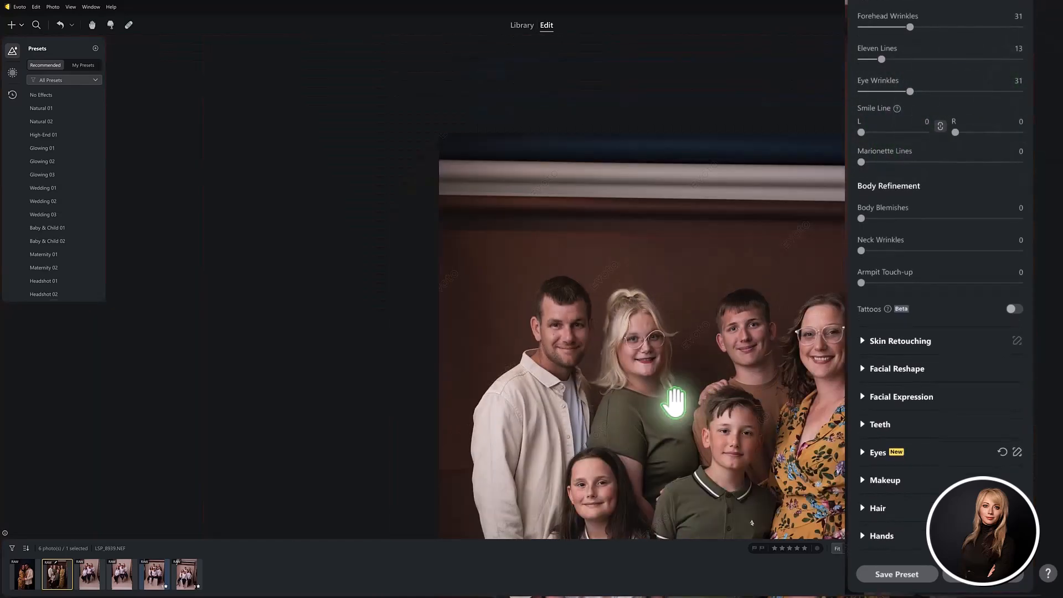
left_click_drag(634, 410, 470, 249)
scroll(396, 177, "up", 5)
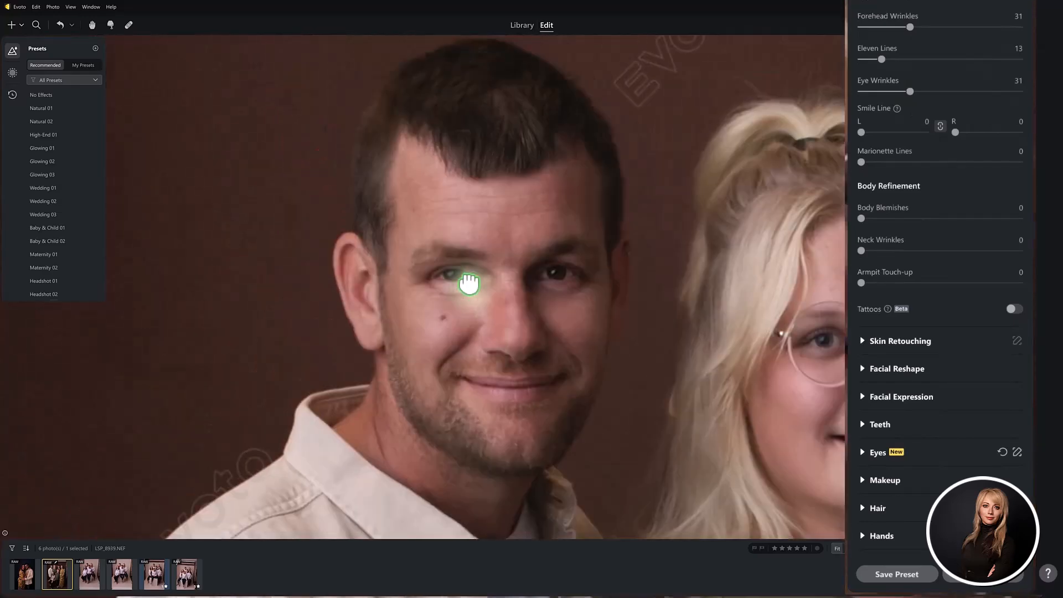
left_click_drag(469, 284, 456, 249)
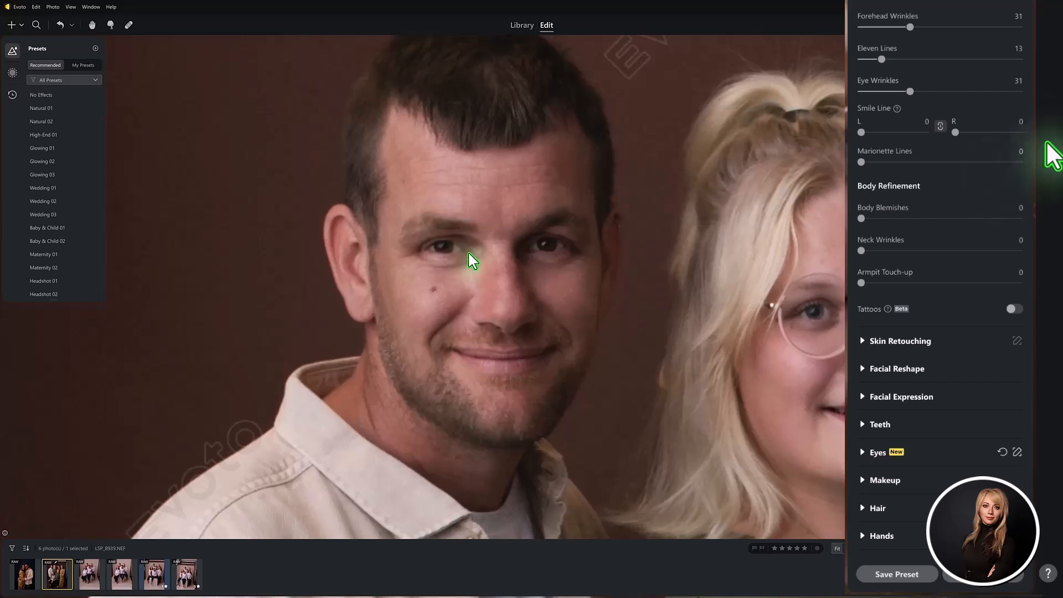
scroll(1033, 105, "down", 1)
scroll(1034, 111, "down", 1)
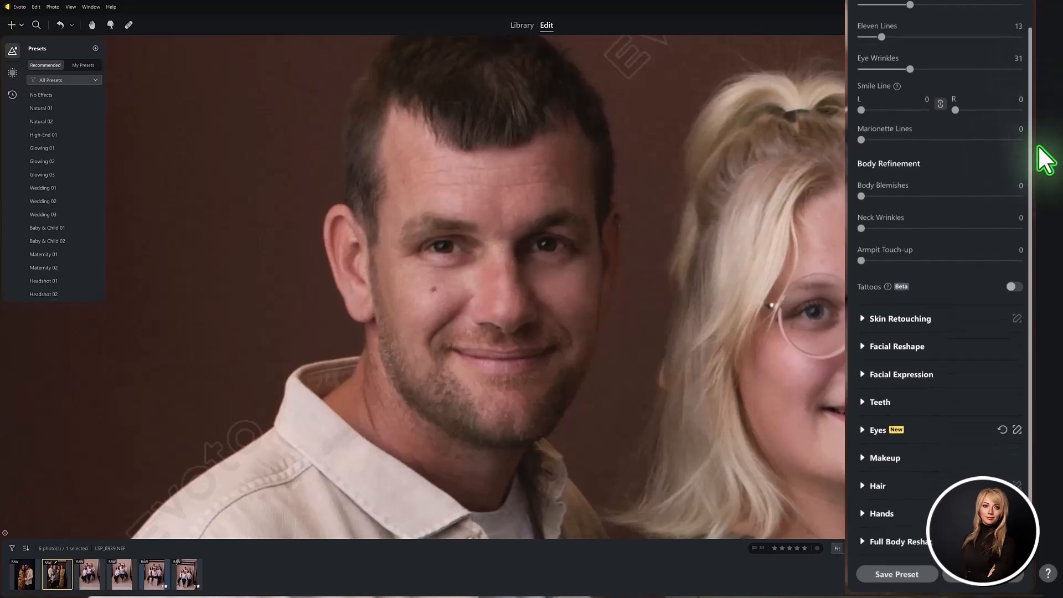
left_click_drag(588, 424, 531, 236)
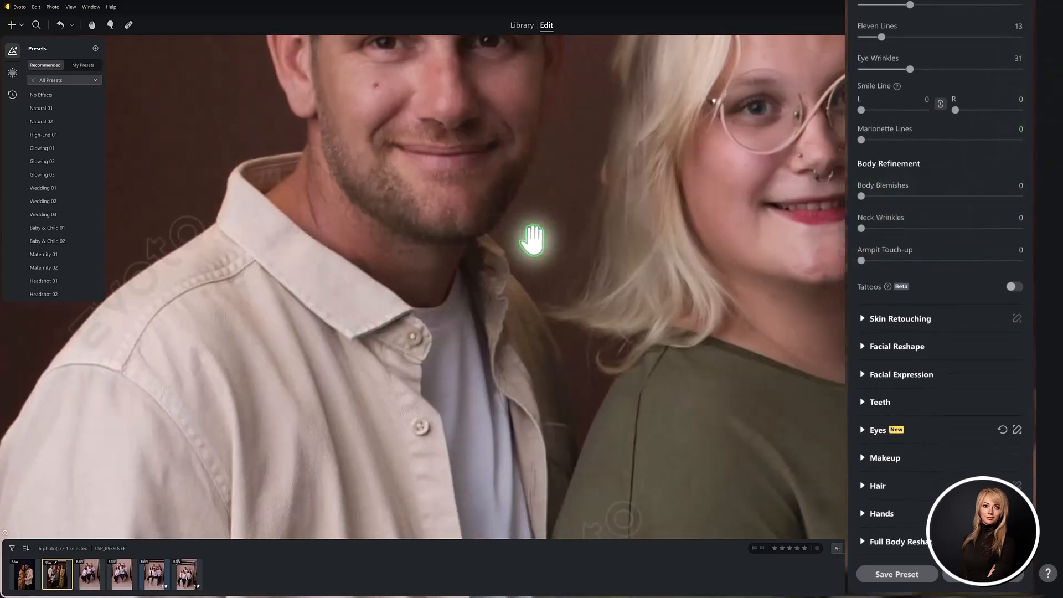
left_click_drag(427, 368, 486, 244)
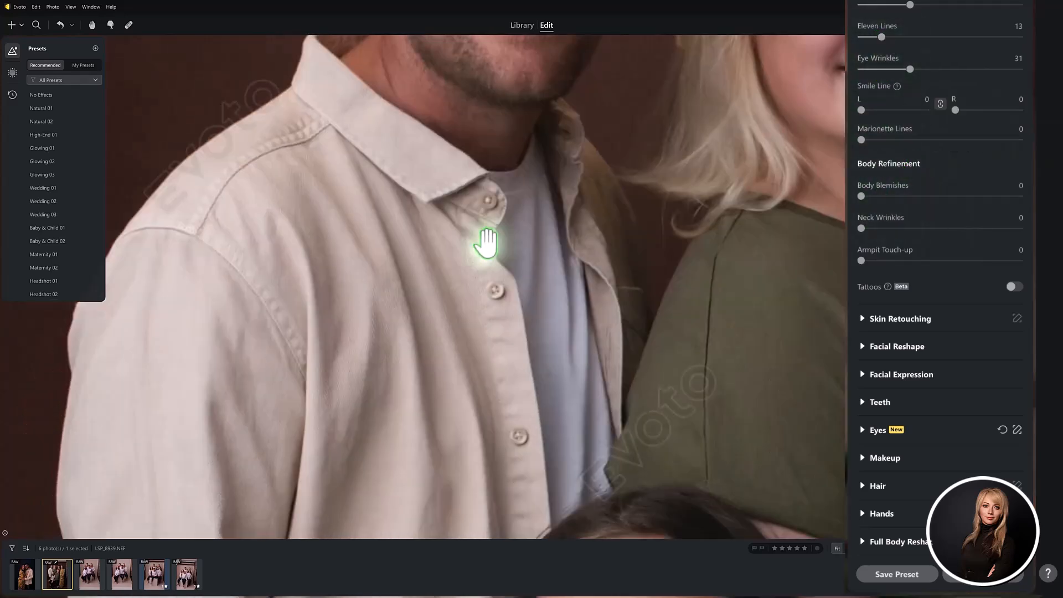
left_click_drag(780, 67, 782, 297)
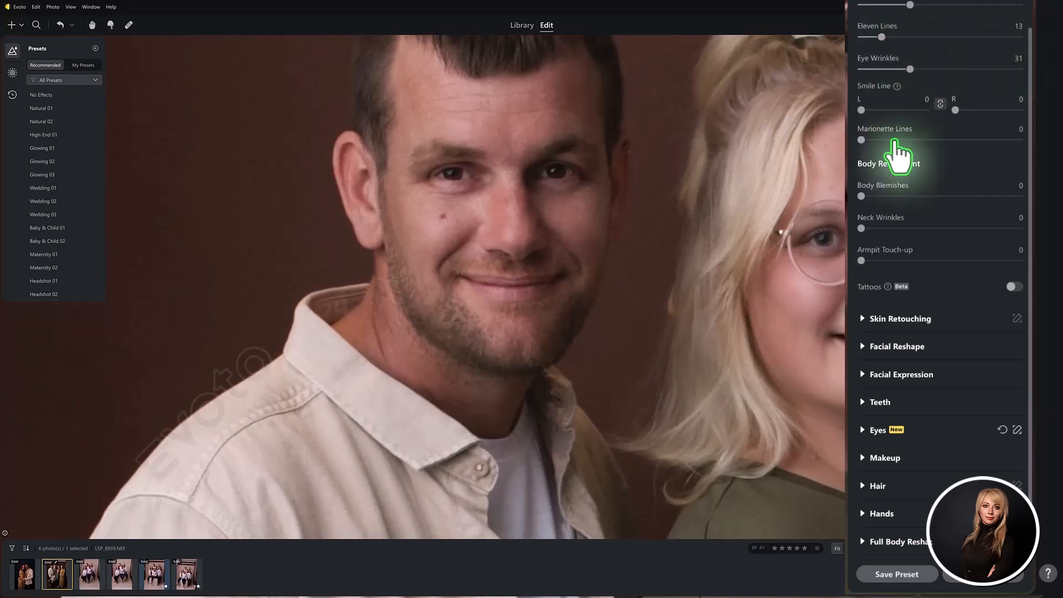
Refine the body skin with Body Blemishes at 35 and Neck Wrinkles at 45.
left_click_drag(861, 196, 917, 197)
left_click_drag(861, 228, 932, 243)
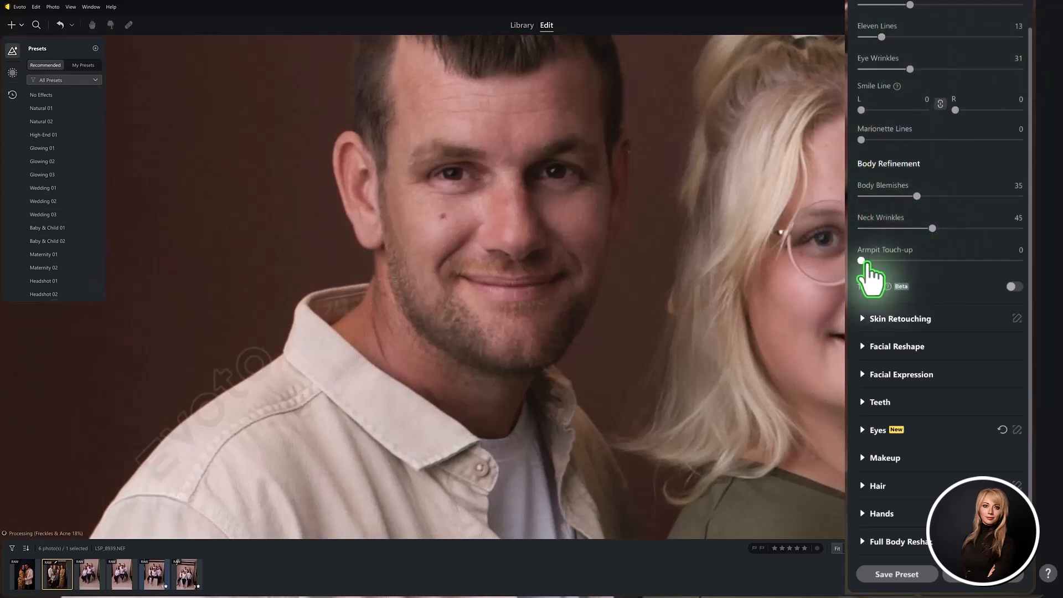
left_click_drag(566, 386, 531, 416)
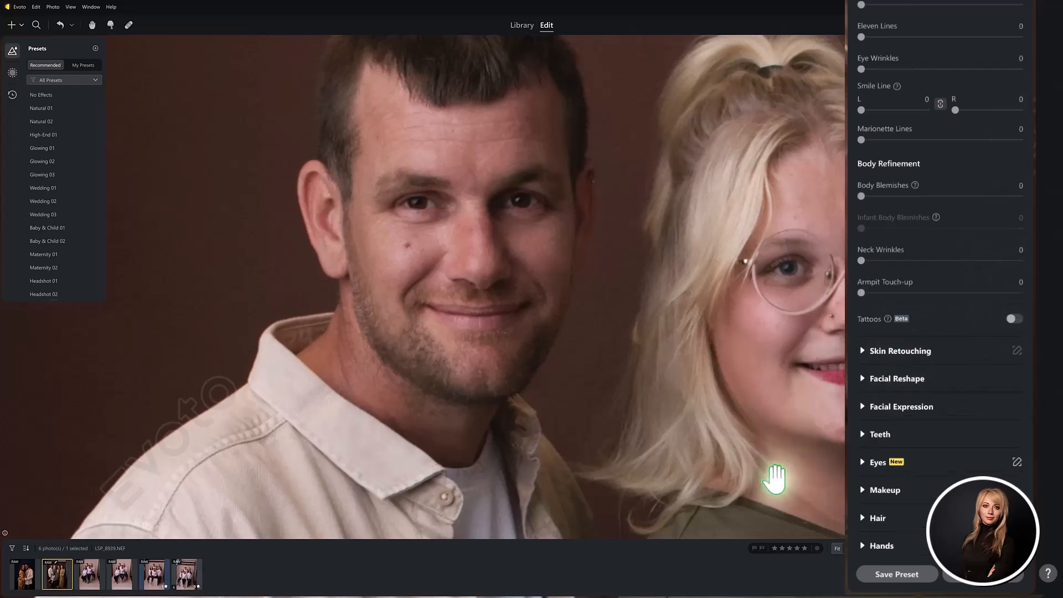
Inspect the face of the boy in the green polo shirt and the facial retouching options available for him.
left_click_drag(775, 469, 517, 19)
left_click_drag(723, 280, 501, 262)
left_click_drag(779, 140, 587, 261)
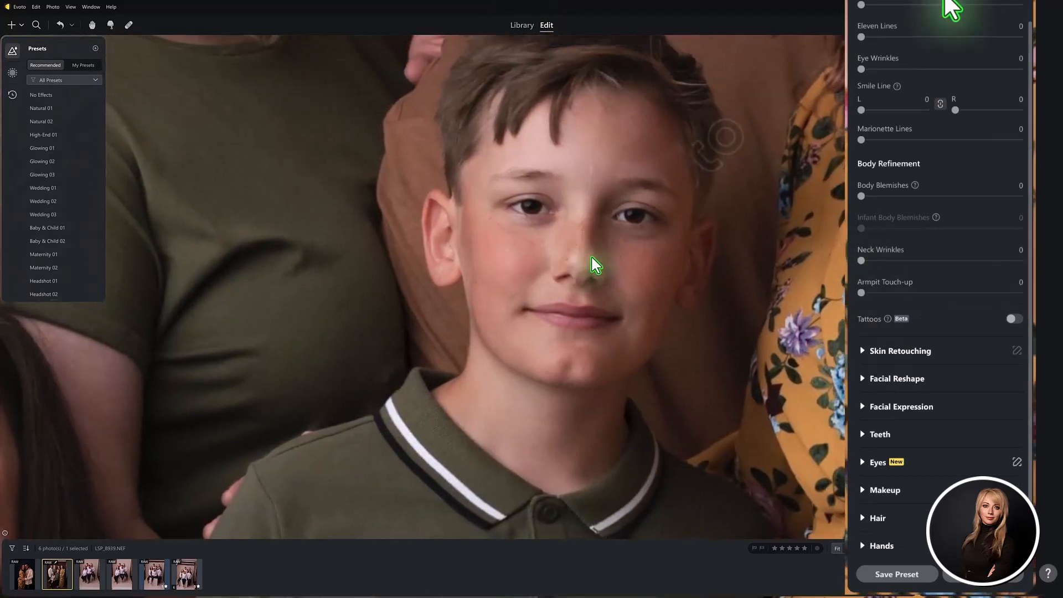
scroll(963, 11, "up", 5)
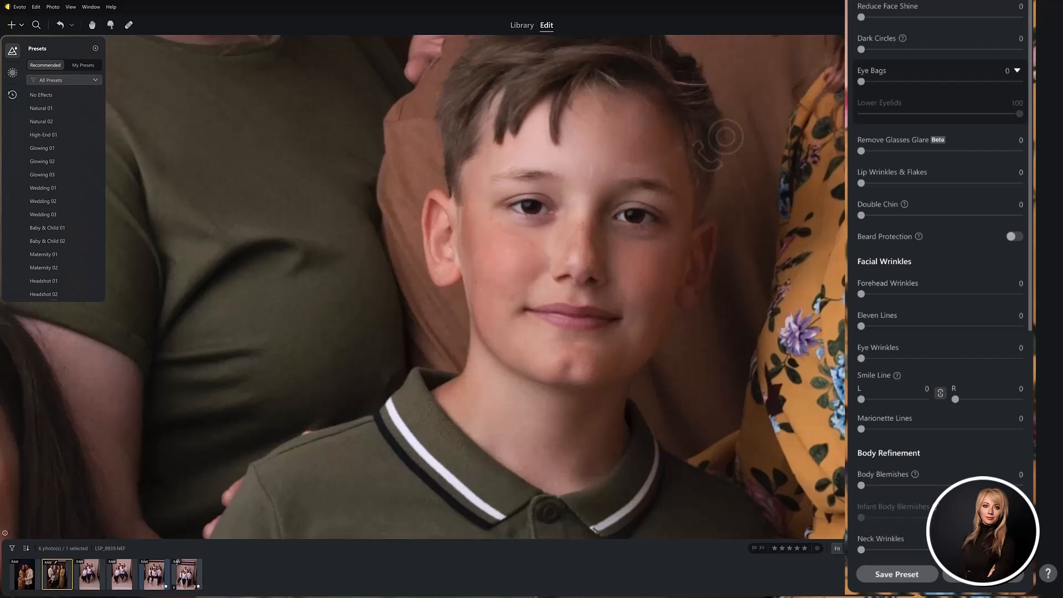
scroll(622, 238, "up", 2)
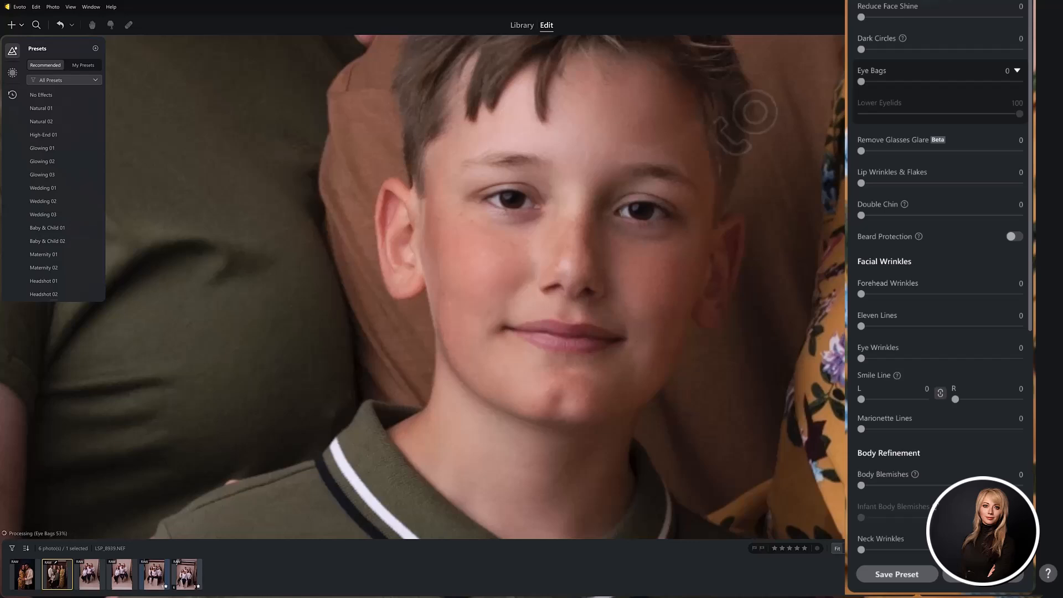
Try Double Chin at 89 on the boy's face, and reset it to 0.
left_click_drag(1028, 20, 1030, 143)
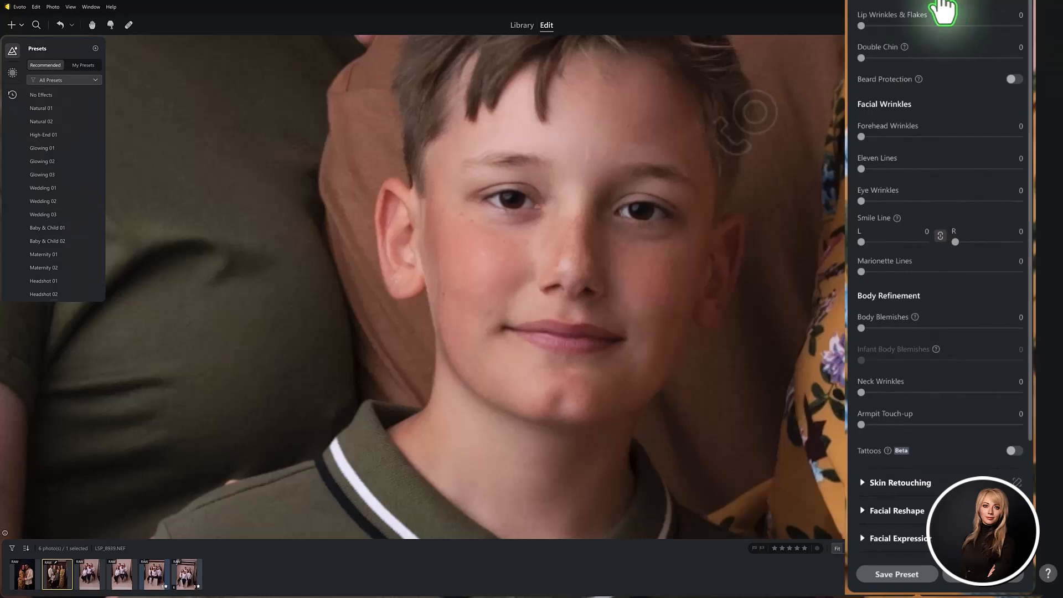
left_click_drag(1032, 30, 1038, 49)
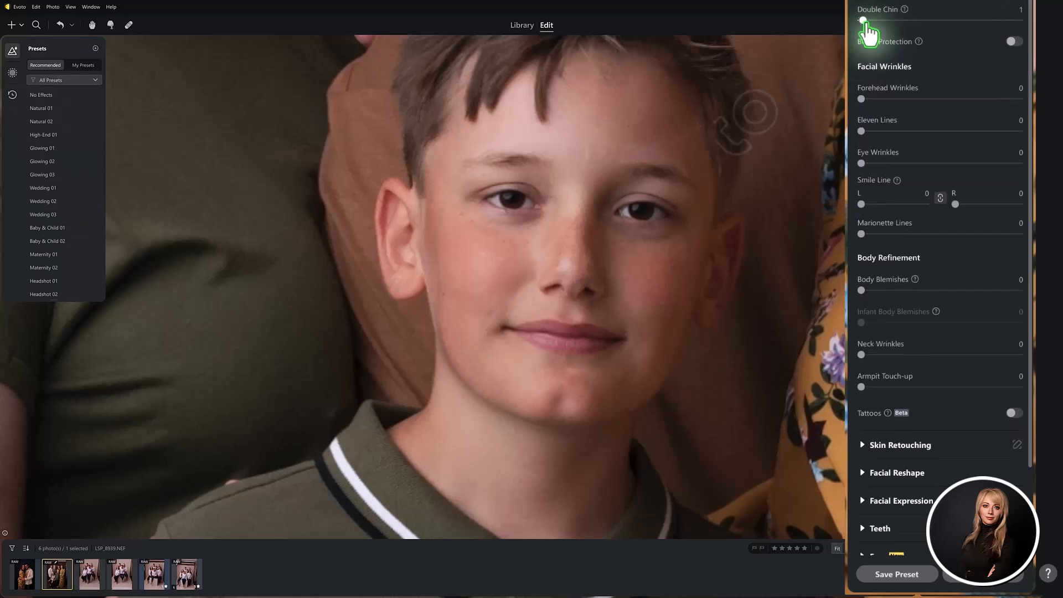
left_click_drag(861, 21, 1001, 20)
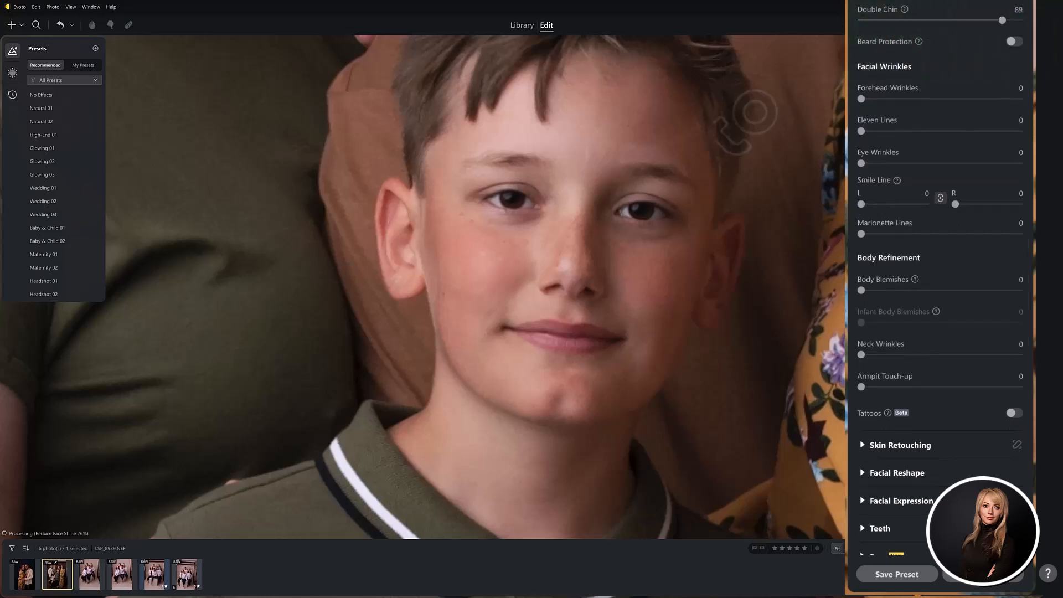
left_click_drag(1002, 20, 861, 20)
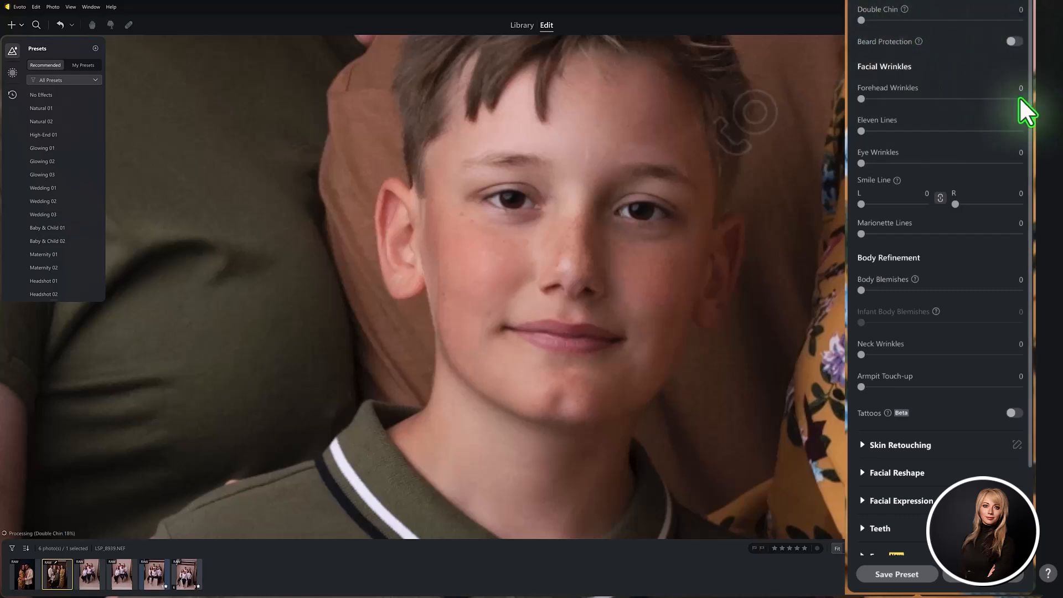
Set Body Blemishes to 69 for the boy in the green polo shirt.
scroll(1029, 111, "down", 2)
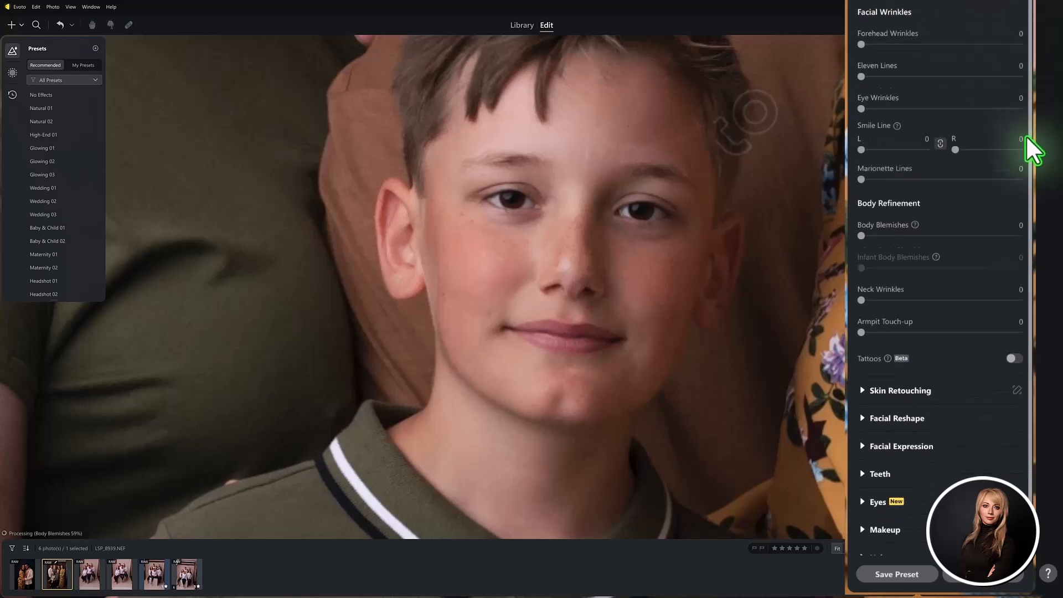
scroll(1027, 149, "down", 1)
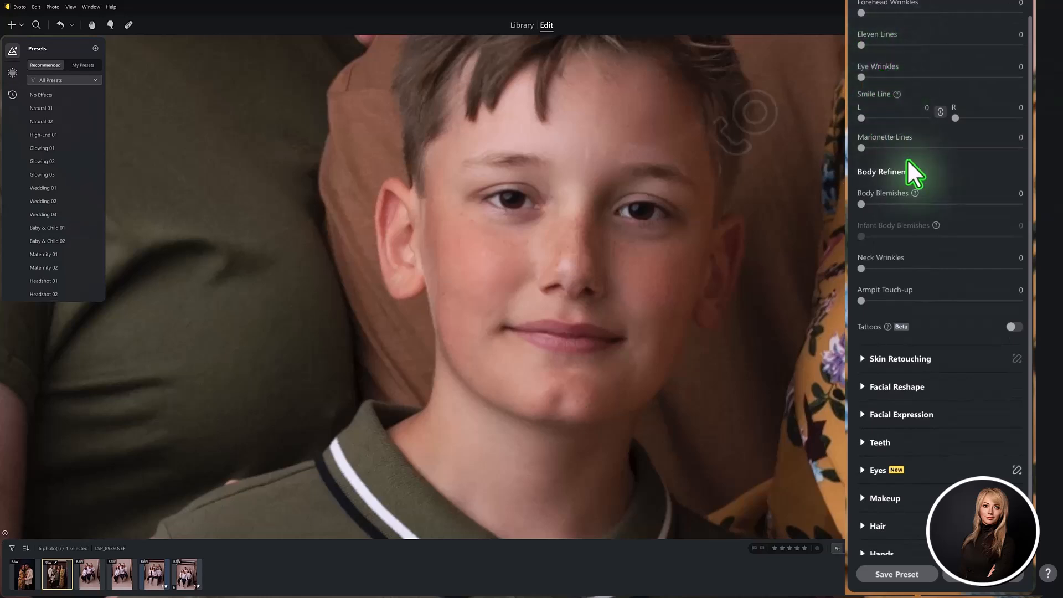
scroll(1026, 180, "down", 1)
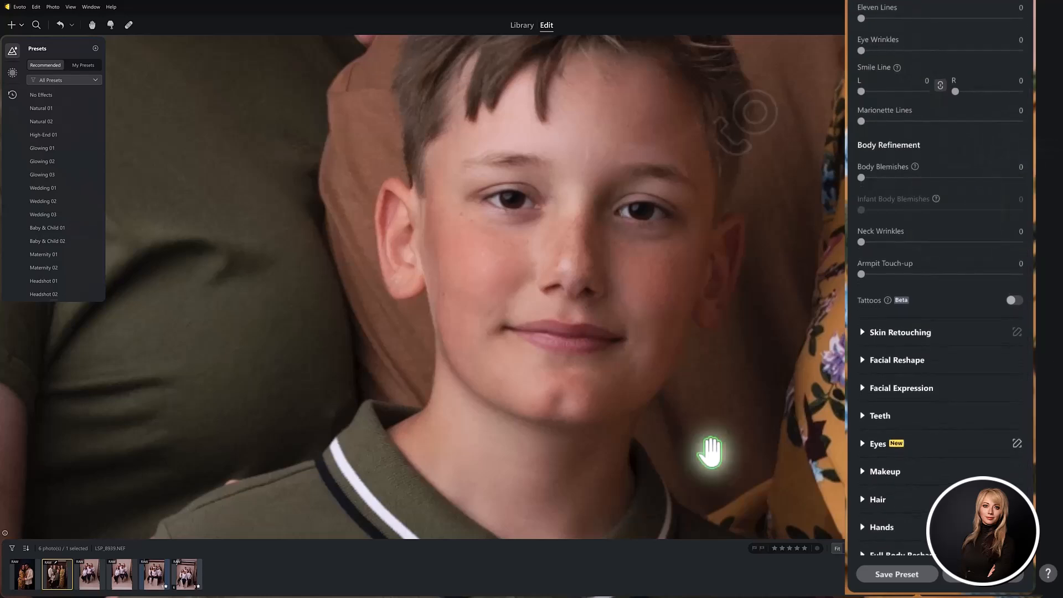
left_click_drag(568, 498, 518, 285)
left_click_drag(861, 177, 970, 177)
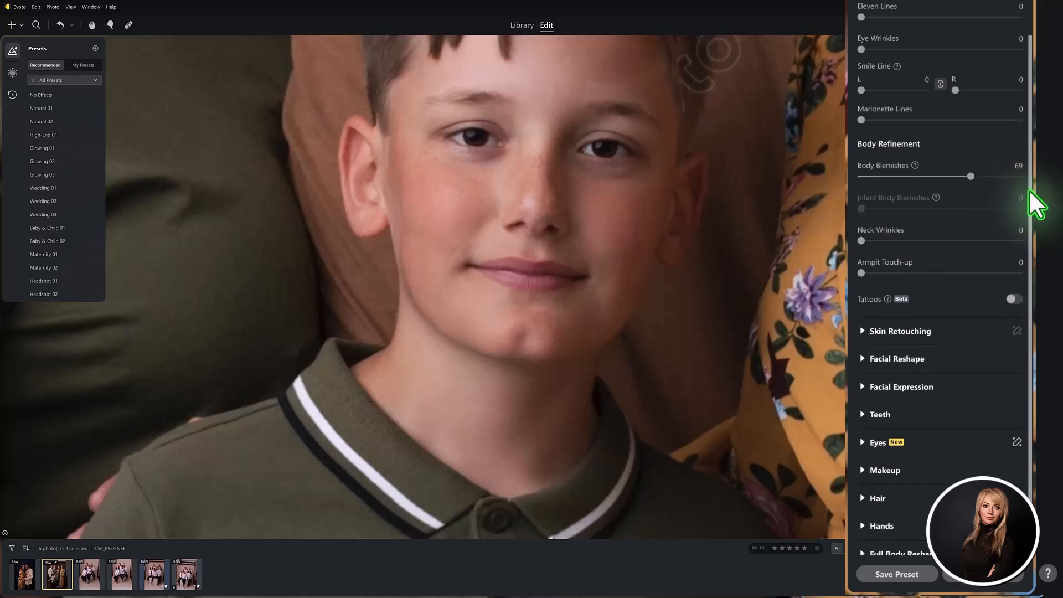
scroll(1031, 210, "down", 1)
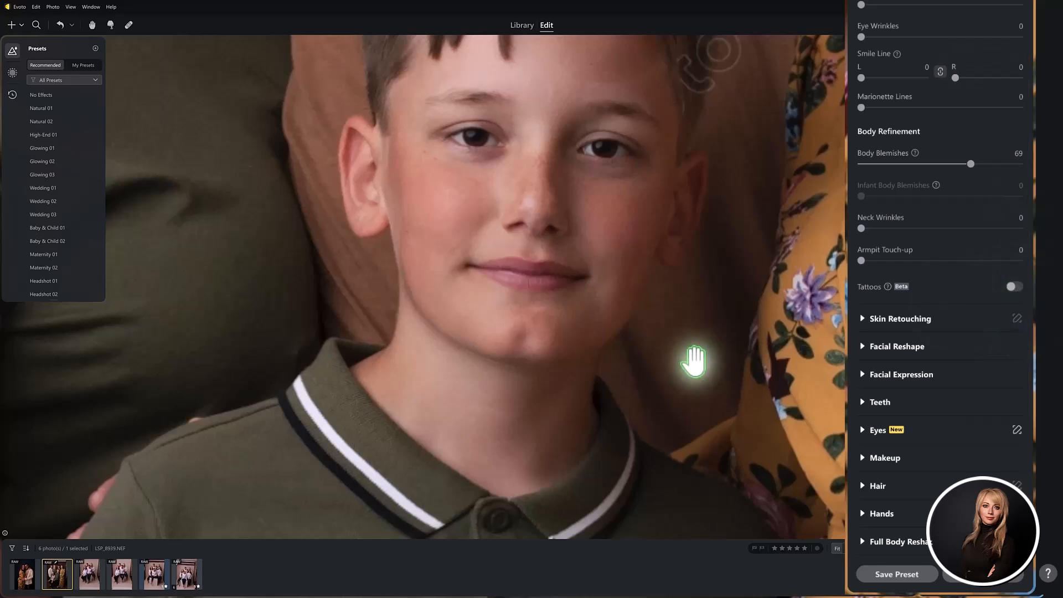
Examine the skin on the children's arms and hands after the body blemish retouching.
left_click_drag(458, 434, 731, 133)
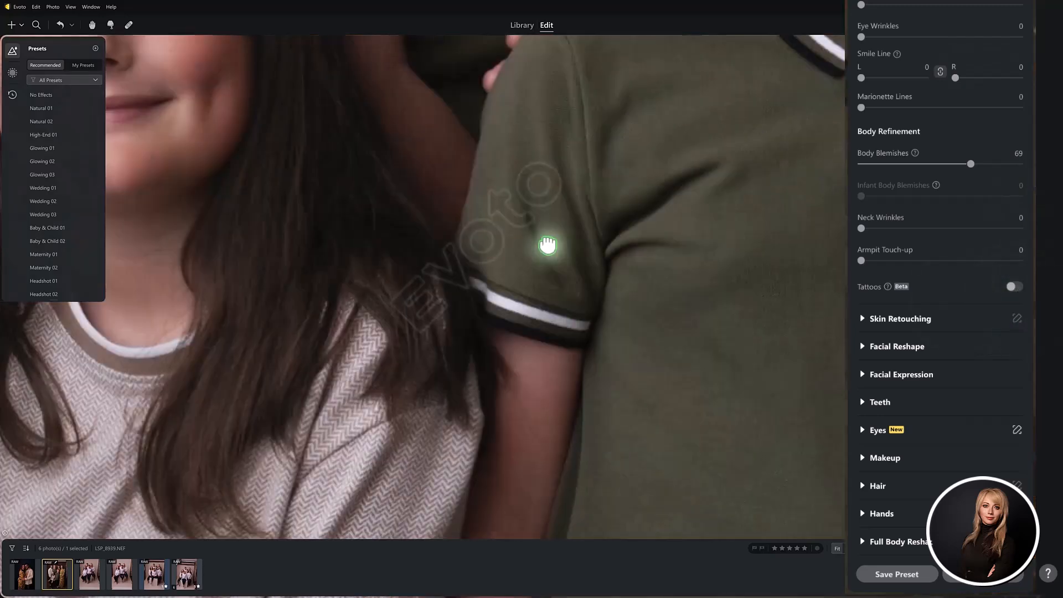
left_click_drag(547, 245, 520, 159)
left_click_drag(452, 467, 524, 73)
left_click_drag(545, 532, 564, 395)
left_click_drag(465, 351, 392, 487)
left_click_drag(414, 318, 538, 484)
left_click_drag(453, 481, 379, 358)
left_click_drag(424, 467, 547, 443)
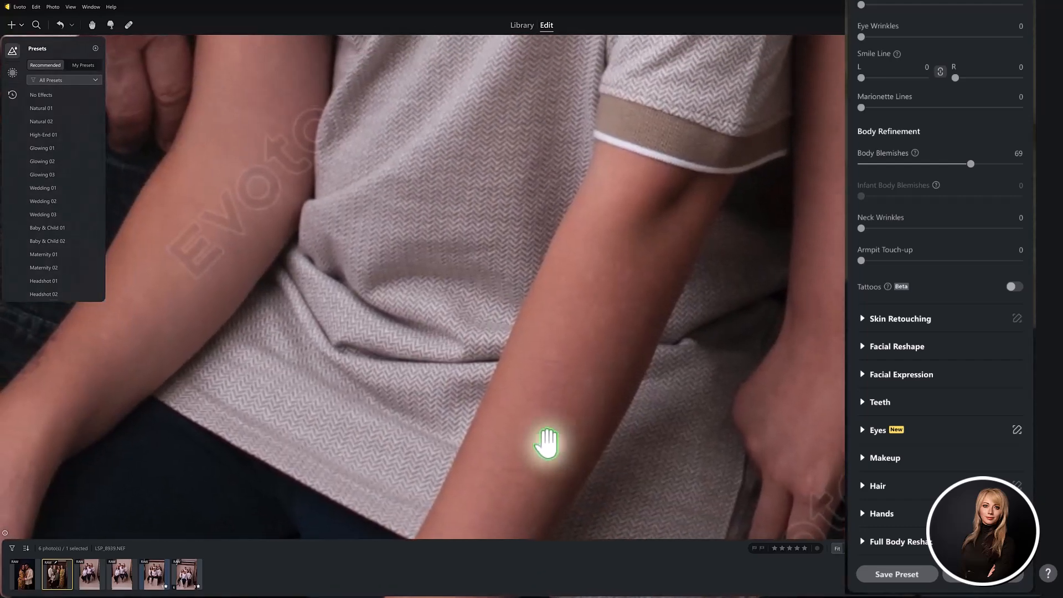
Enable tattoo removal and set Body Blemishes to 92 for the child with drawings on the arms.
left_click(1013, 287)
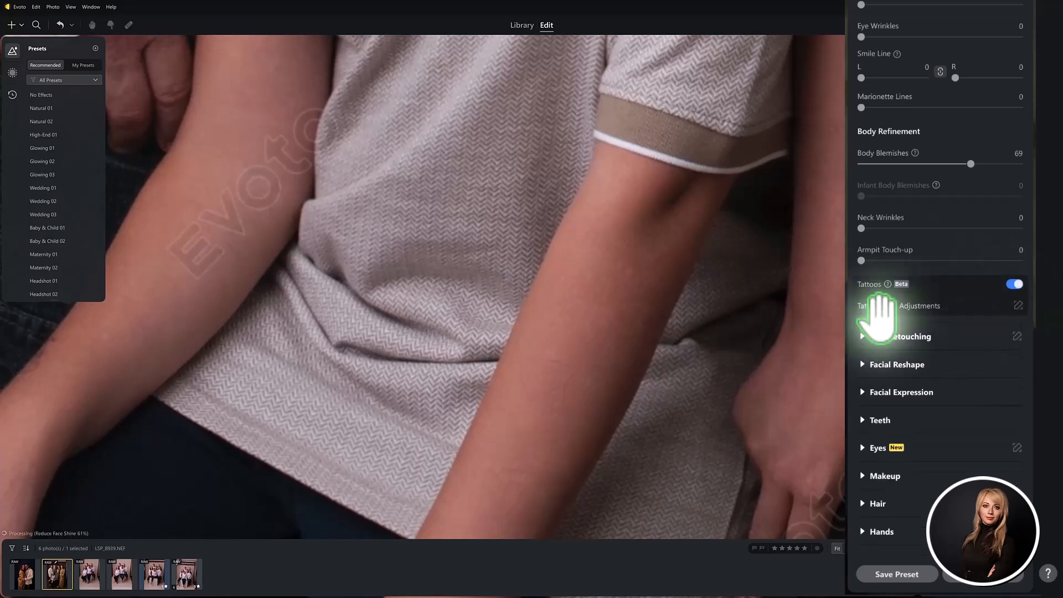
left_click_drag(970, 164, 1006, 164)
left_click_drag(751, 271, 617, 213)
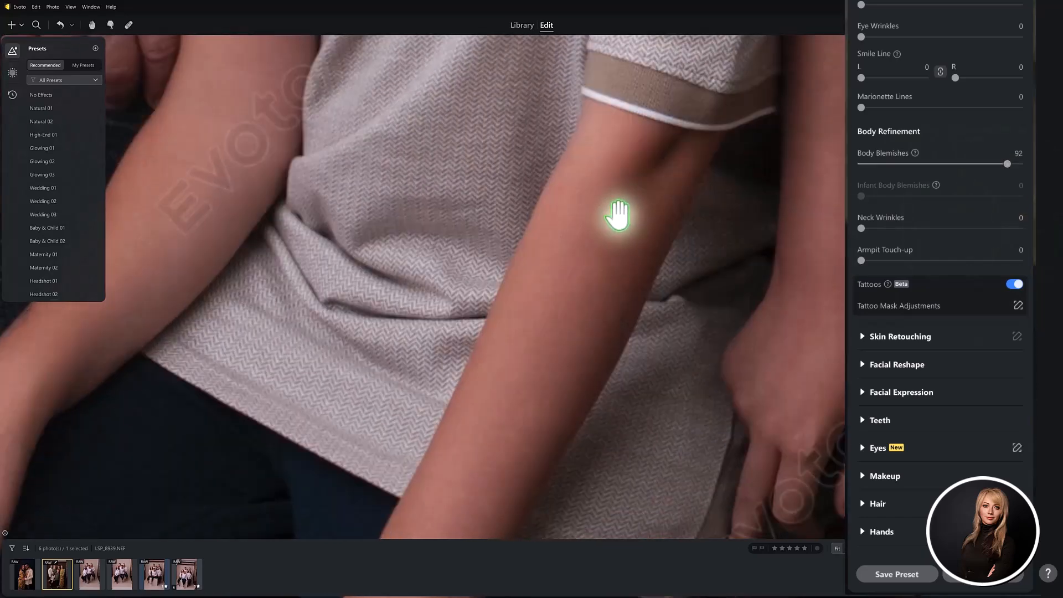
Compare the child's forearms, hands and upper body before and after the tattoo and body blemish retouching.
left_click(847, 521)
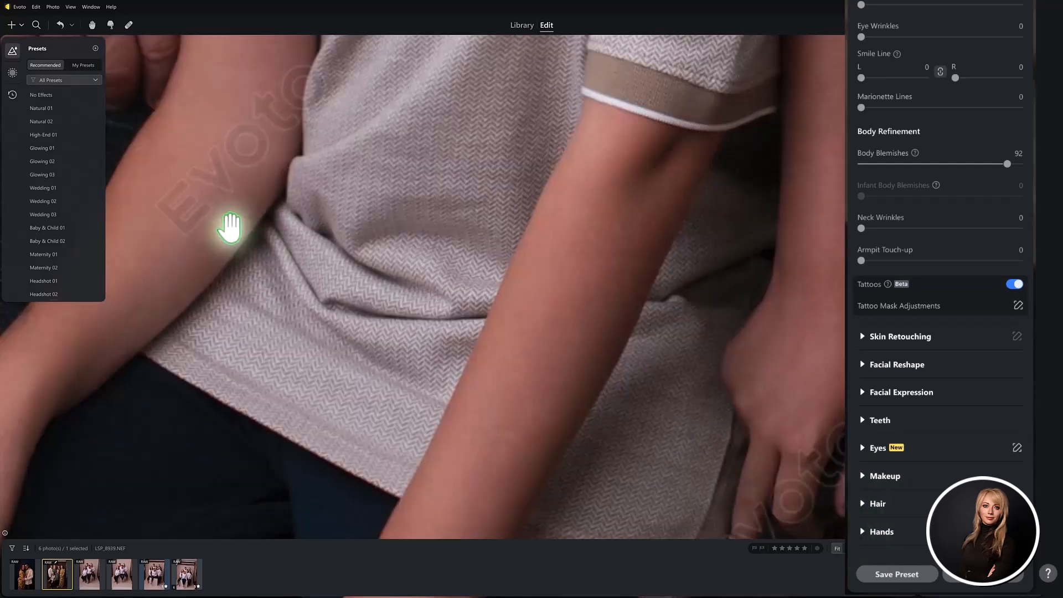
left_click_drag(230, 228, 491, 315)
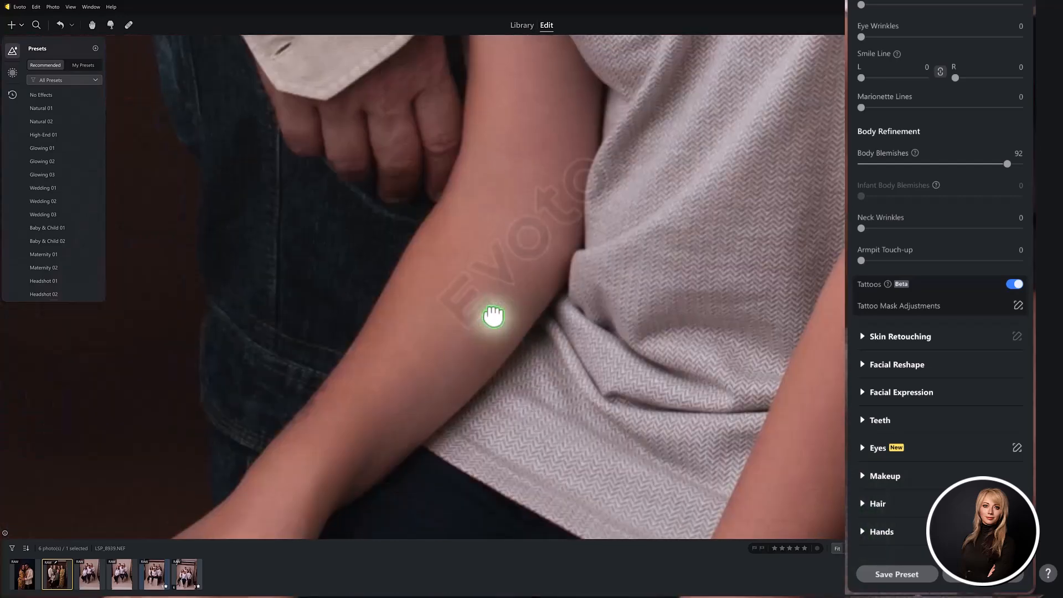
left_click(848, 515)
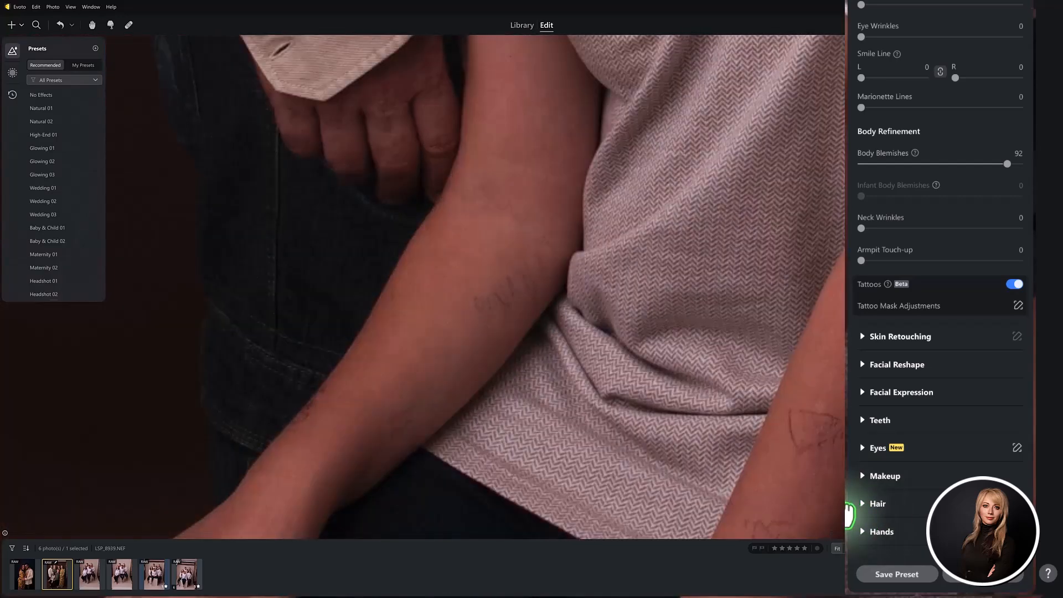
left_click(848, 515)
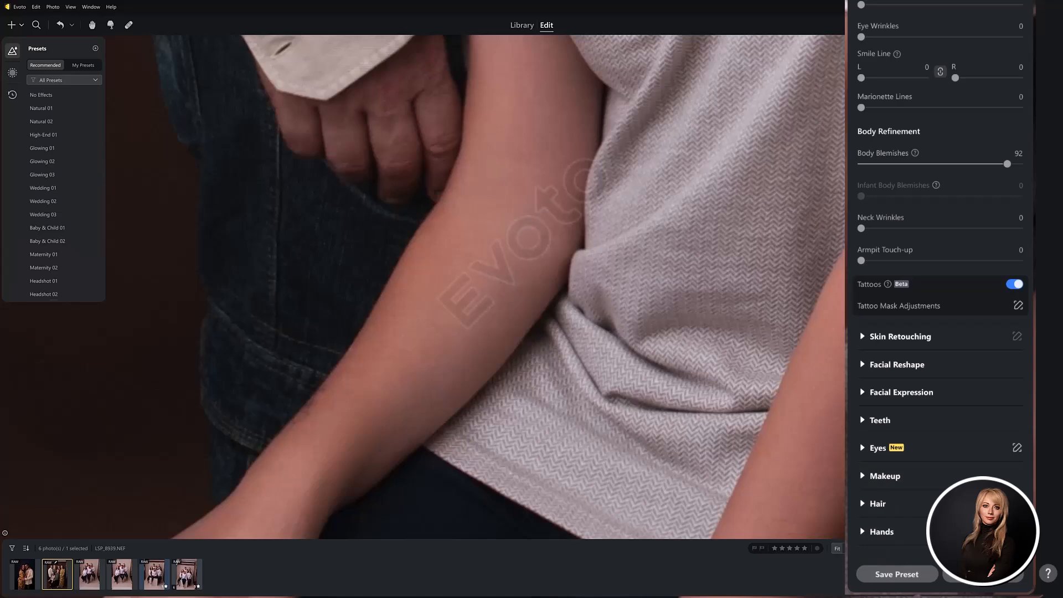
left_click_drag(766, 197, 569, 496)
left_click_drag(630, 310, 613, 347)
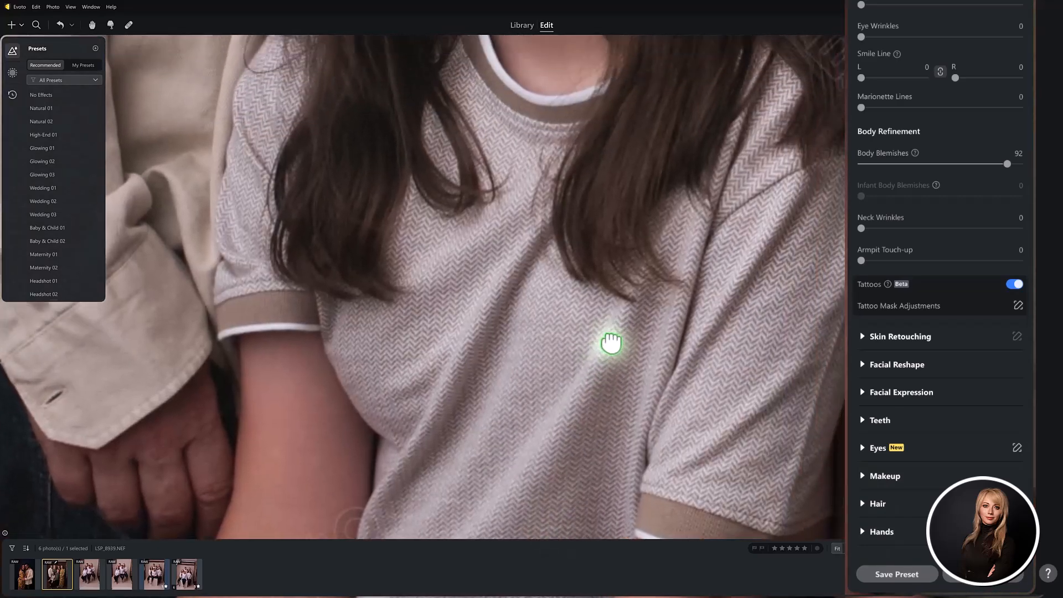
left_click(850, 520)
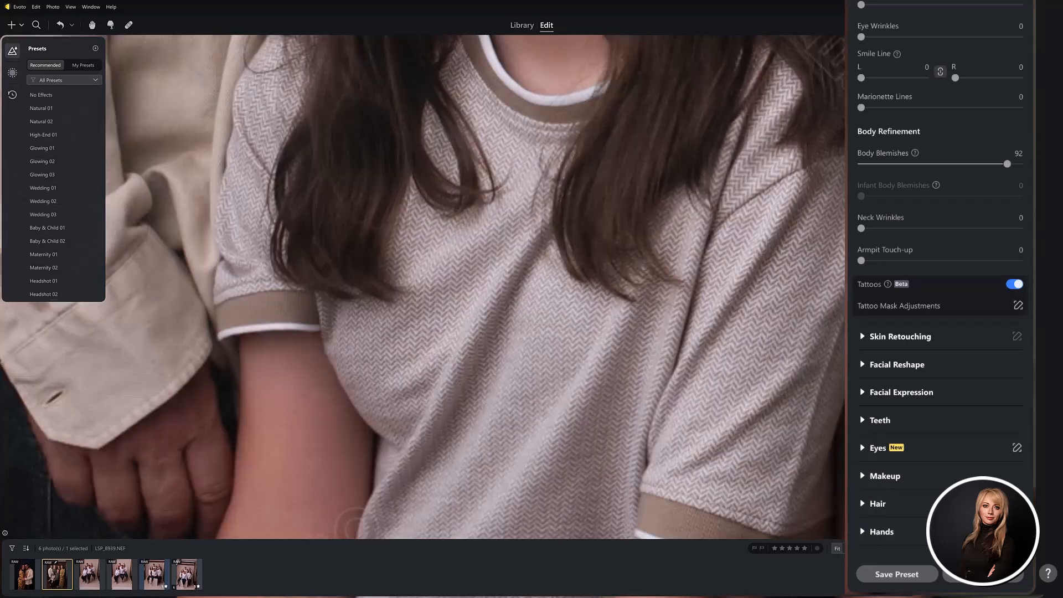
left_click(855, 546)
left_click(835, 549)
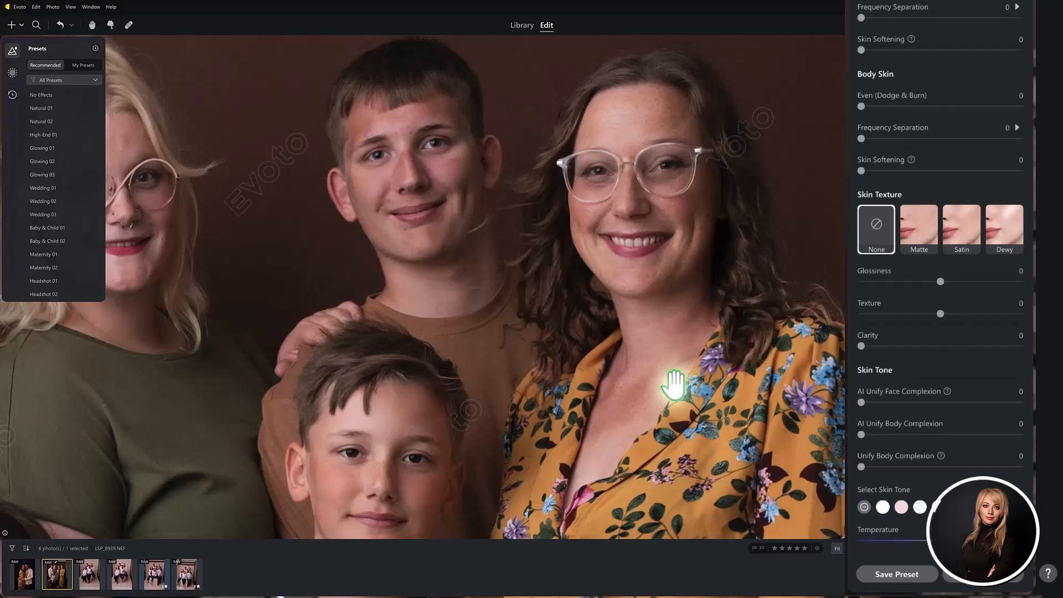
View the Manual Tuning mask over the family's faces and leave the brush mode.
left_click_drag(631, 296, 757, 278)
left_click_drag(513, 316, 586, 329)
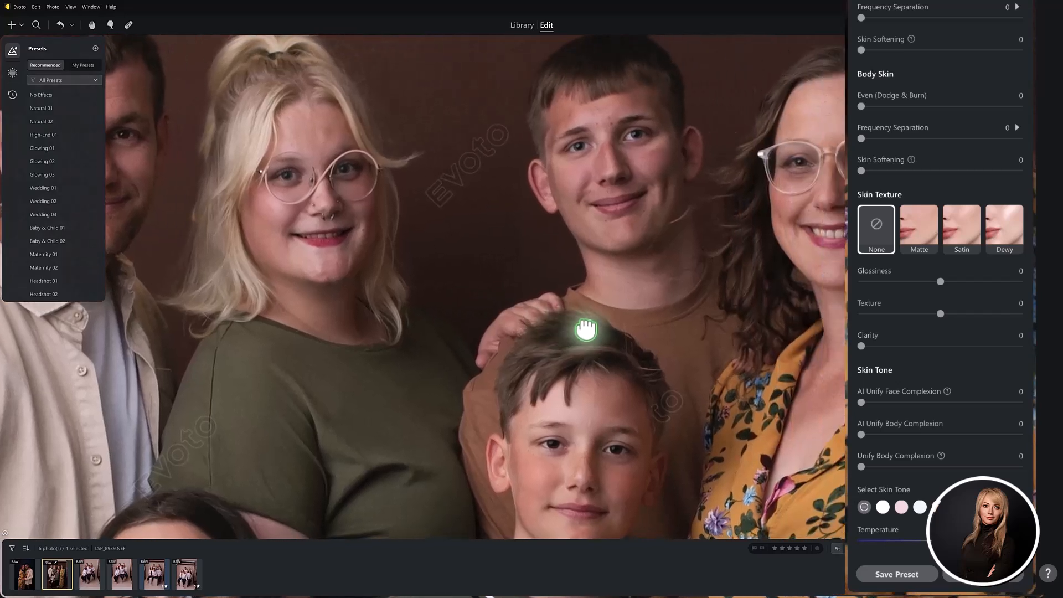
left_click_drag(759, 261, 682, 262)
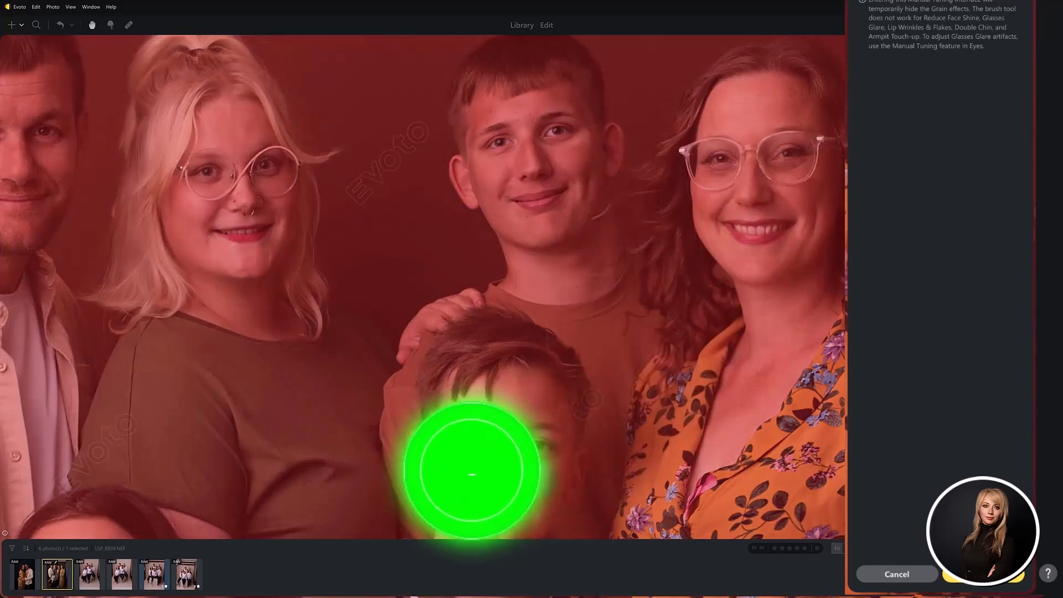
left_click(975, 575)
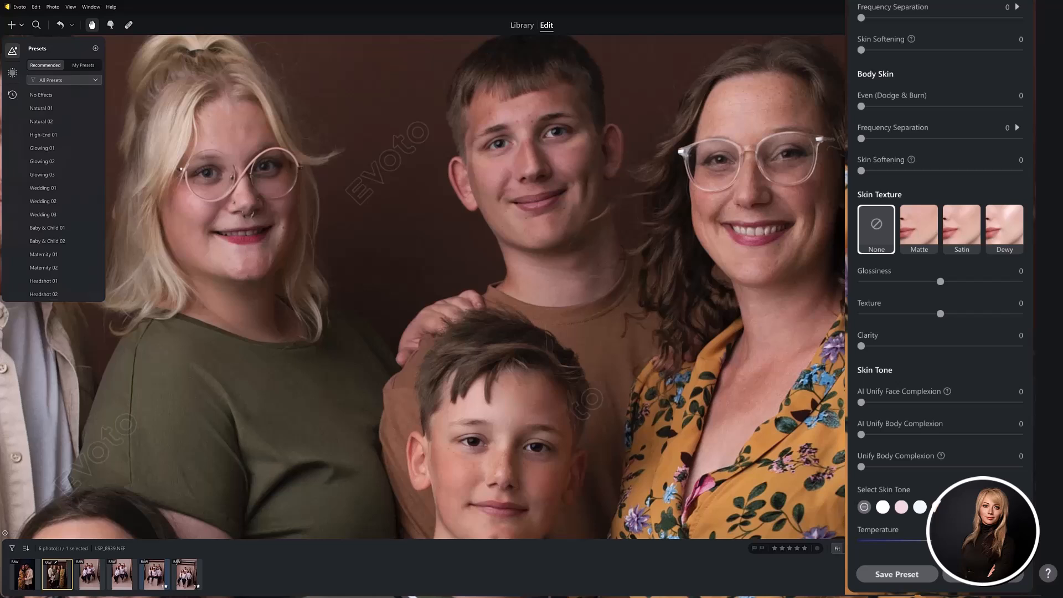
Examine the face skin, body skin, texture and tone retouching options with the woman in clear glasses in close view.
scroll(939, 277, "down", 1)
scroll(940, 277, "down", 1)
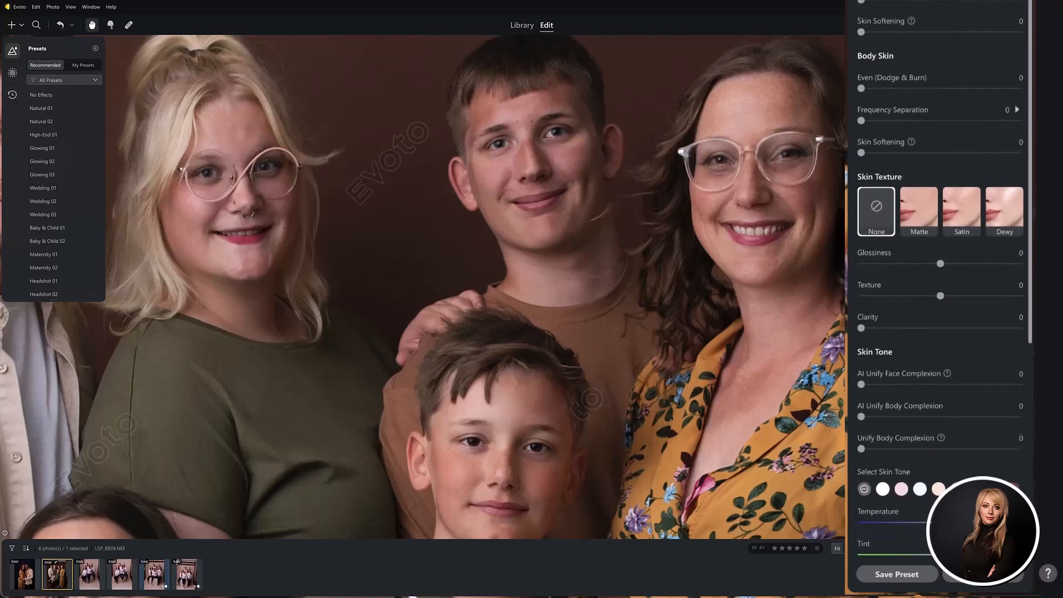
scroll(939, 277, "down", 2)
left_click_drag(786, 194, 651, 245)
scroll(652, 237, "up", 1)
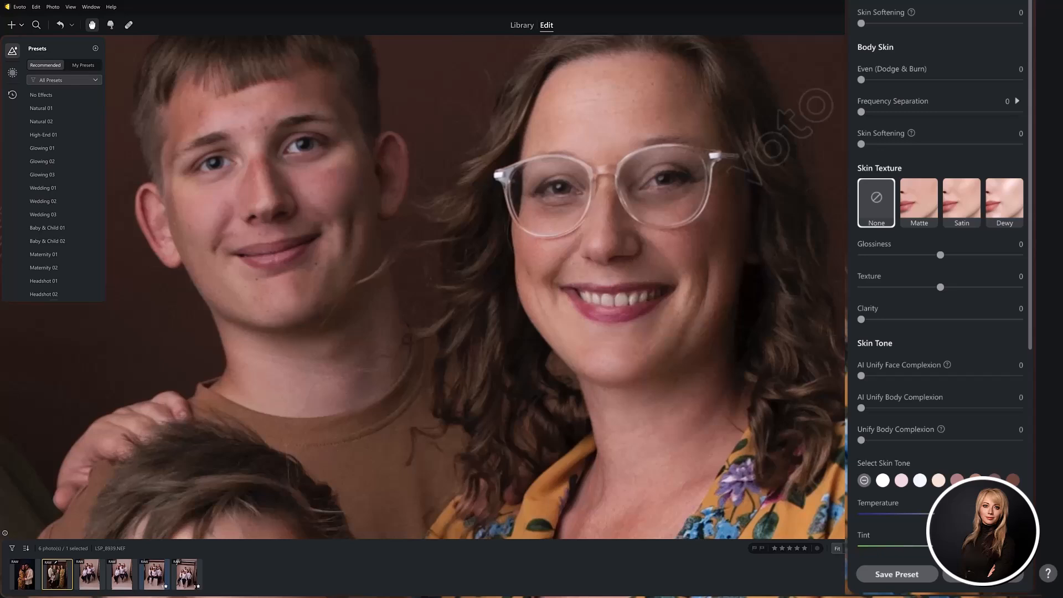
scroll(939, 277, "up", 1)
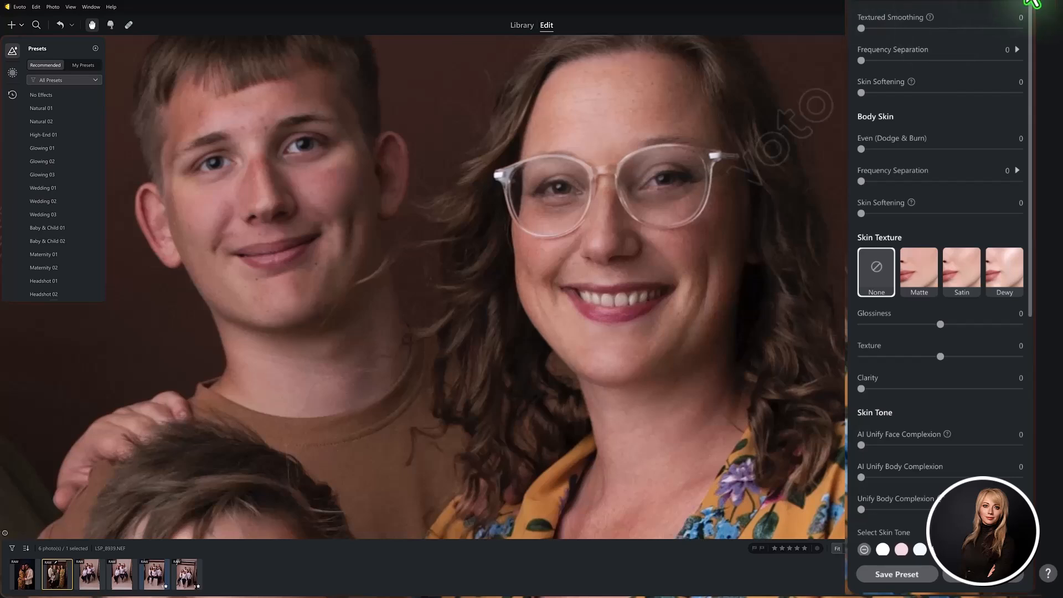
scroll(1036, 27, "down", 2)
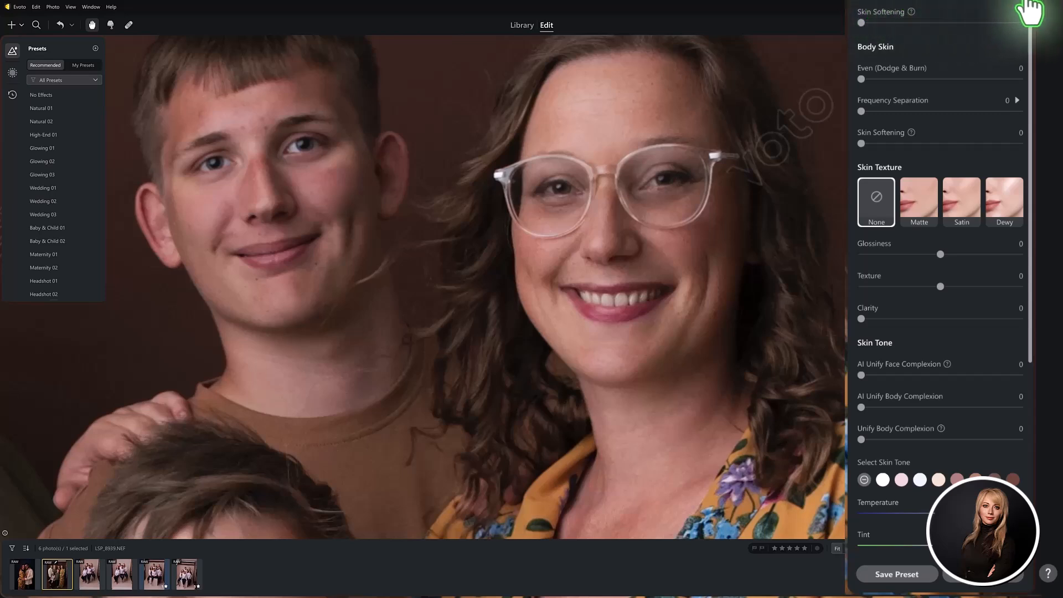
scroll(1029, 12, "up", 2)
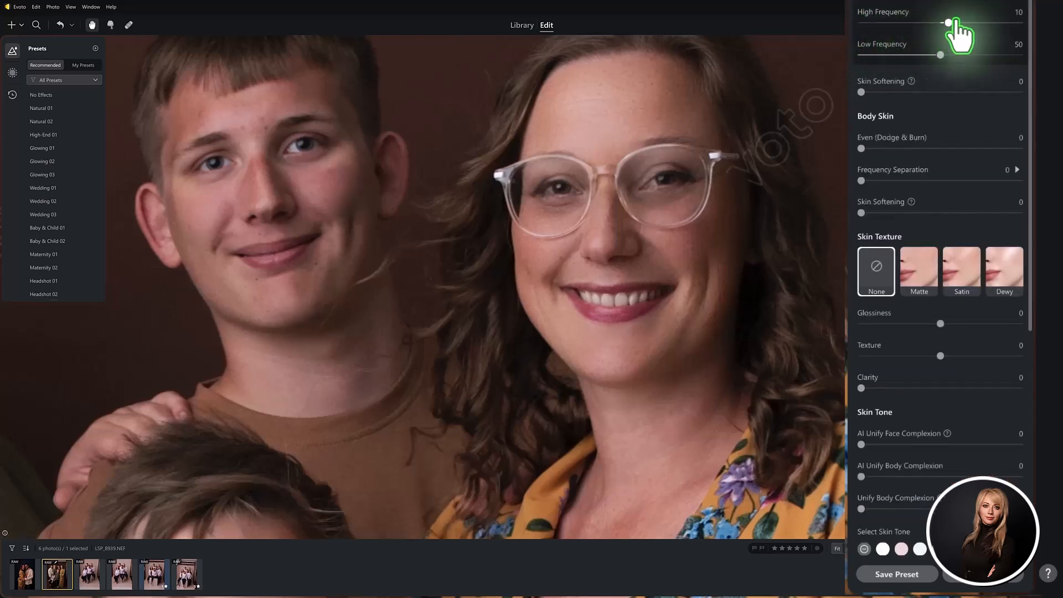
Set the women's facial Frequency Separation to 35, with High Frequency at 23 and Low Frequency at 61.
left_click_drag(948, 17, 1019, 24)
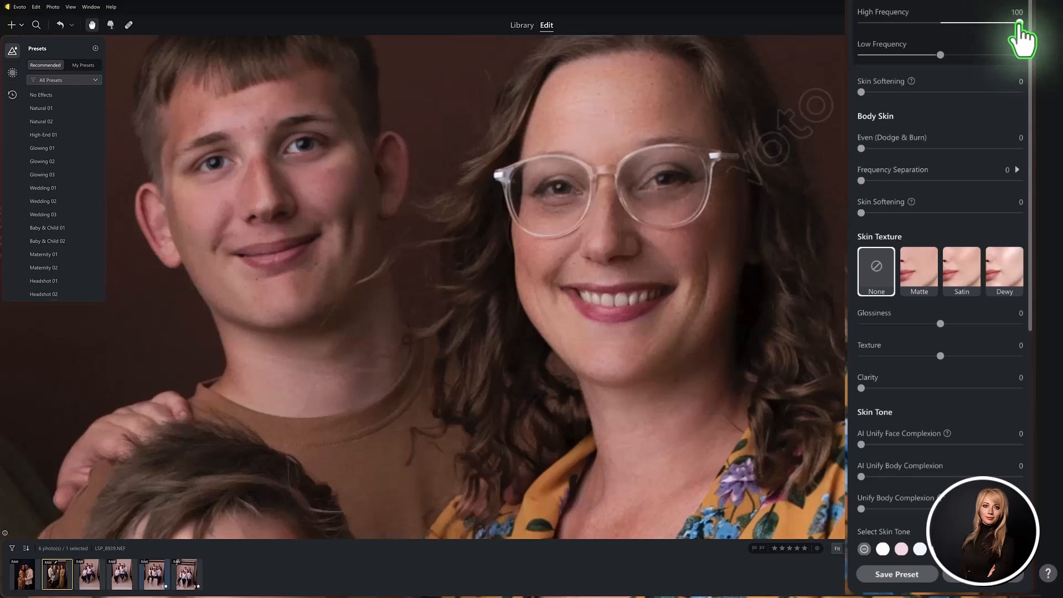
left_click_drag(939, 55, 933, 55)
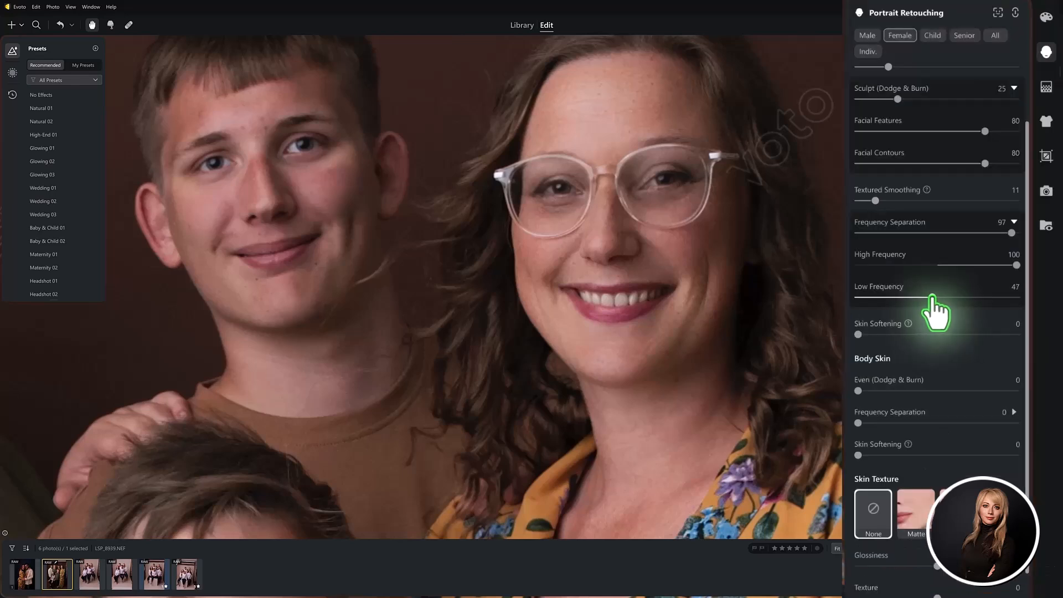
left_click_drag(932, 299, 1024, 299)
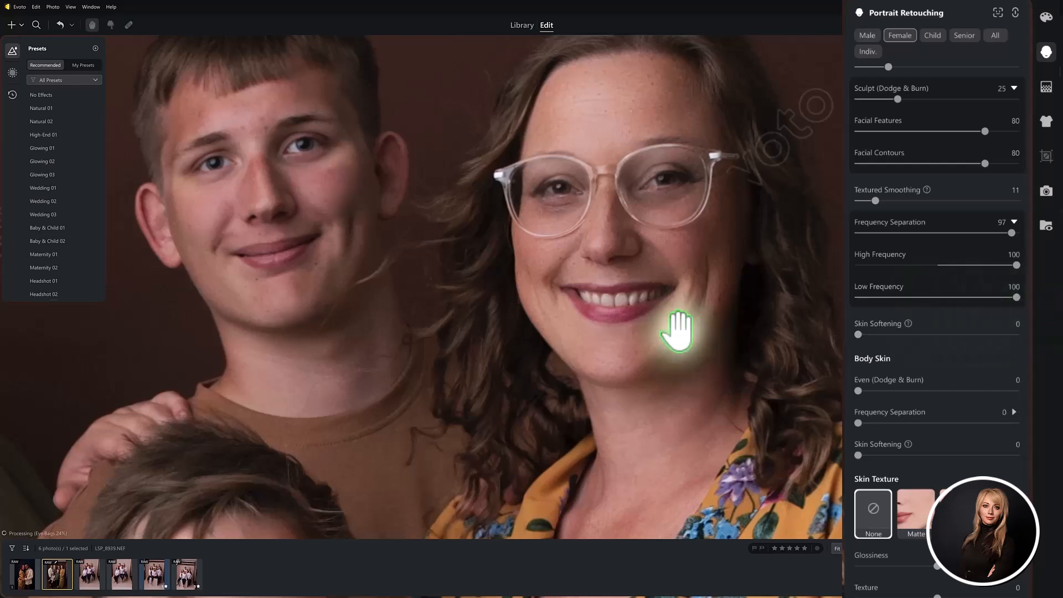
left_click_drag(931, 297, 954, 297)
left_click(955, 265)
left_click_drag(1011, 233, 913, 232)
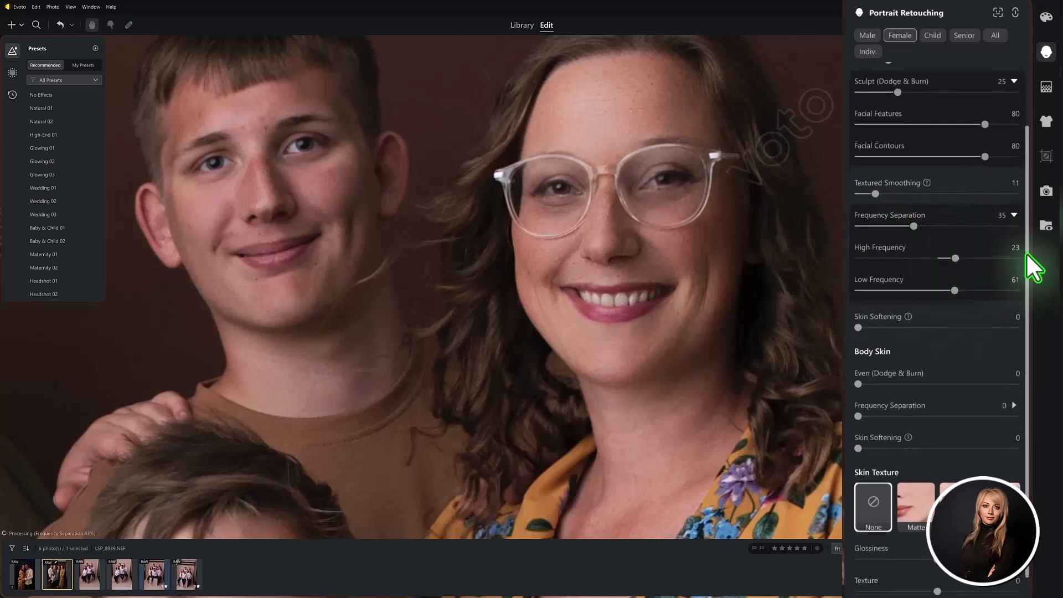
Try facial Skin Softening at 100 for the women, and settle on 13.
left_click_drag(1025, 253, 1033, 287)
left_click_drag(856, 269, 1019, 269)
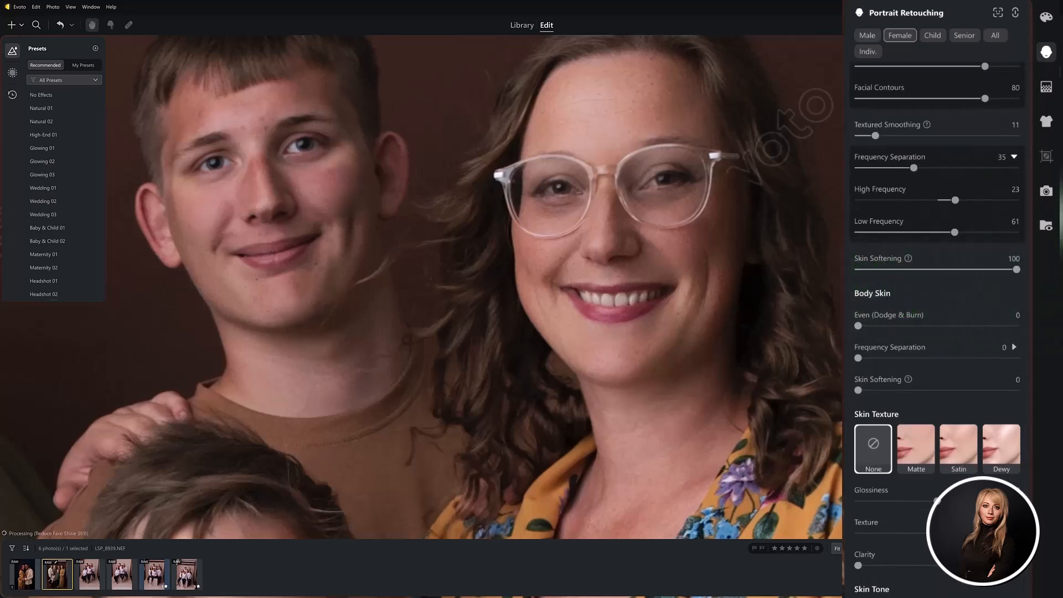
left_click(879, 270)
Set the women's body skin Even (Dodge & Burn) to 28, checking it on the hand against the floral dress.
left_click_drag(708, 477, 678, 310)
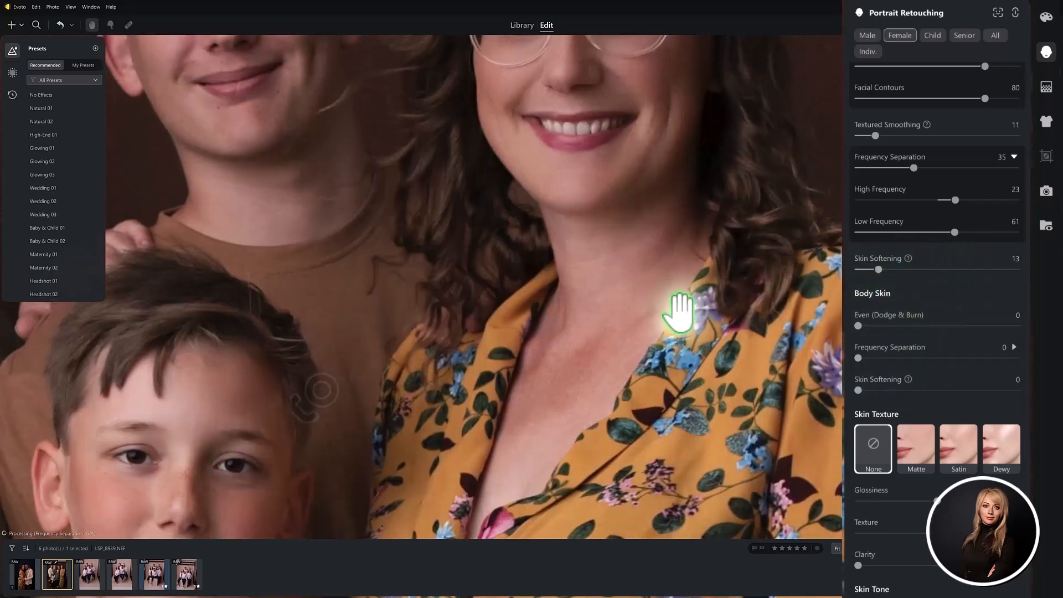
left_click_drag(733, 448, 546, 185)
left_click_drag(609, 408, 676, 69)
left_click_drag(609, 346, 698, 280)
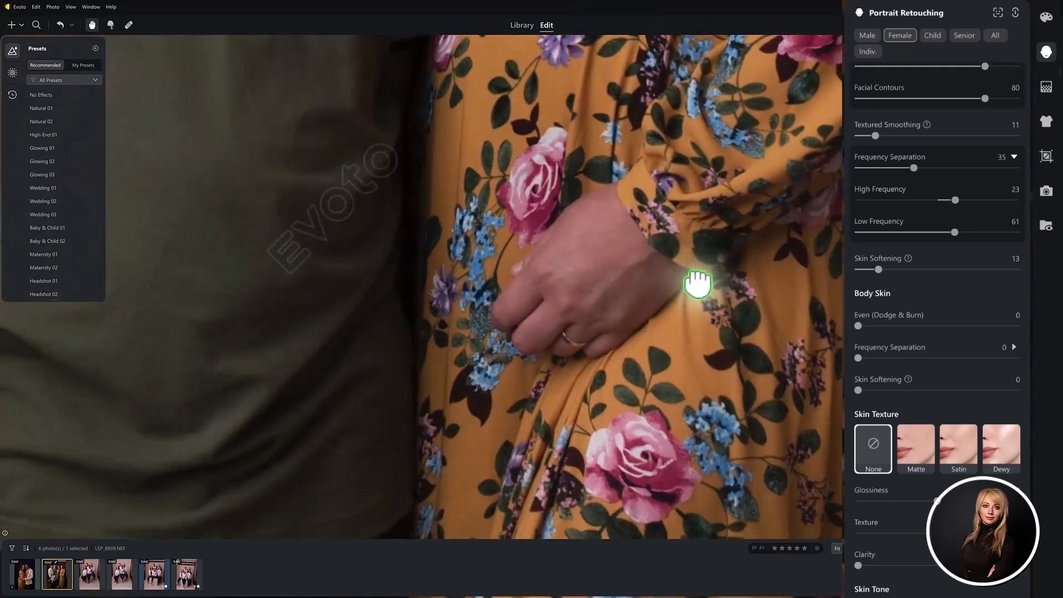
left_click_drag(860, 326, 1021, 326)
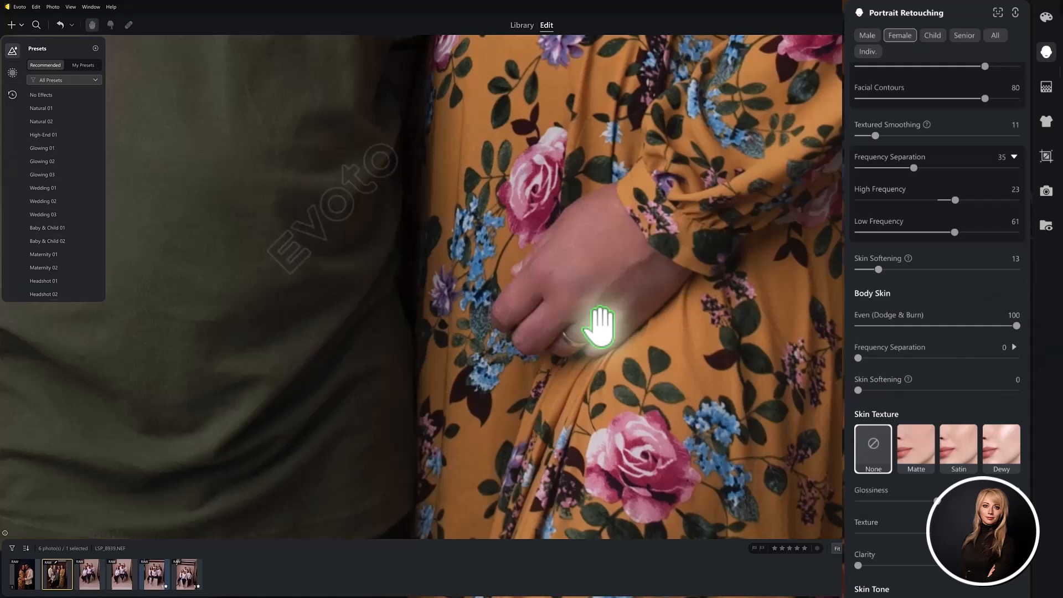
scroll(596, 275, "up", 2)
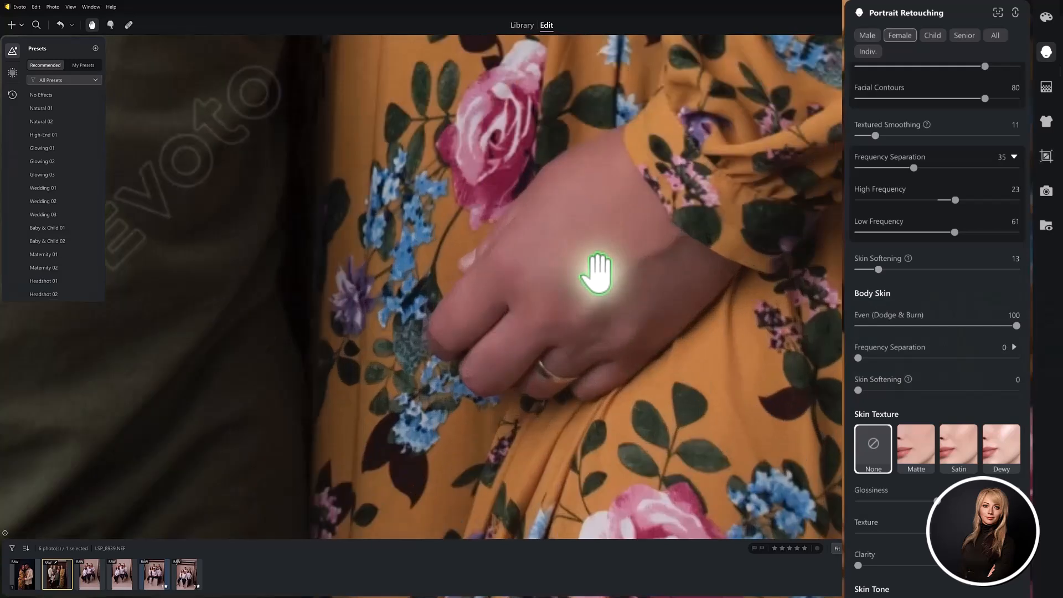
left_click_drag(869, 329, 880, 338)
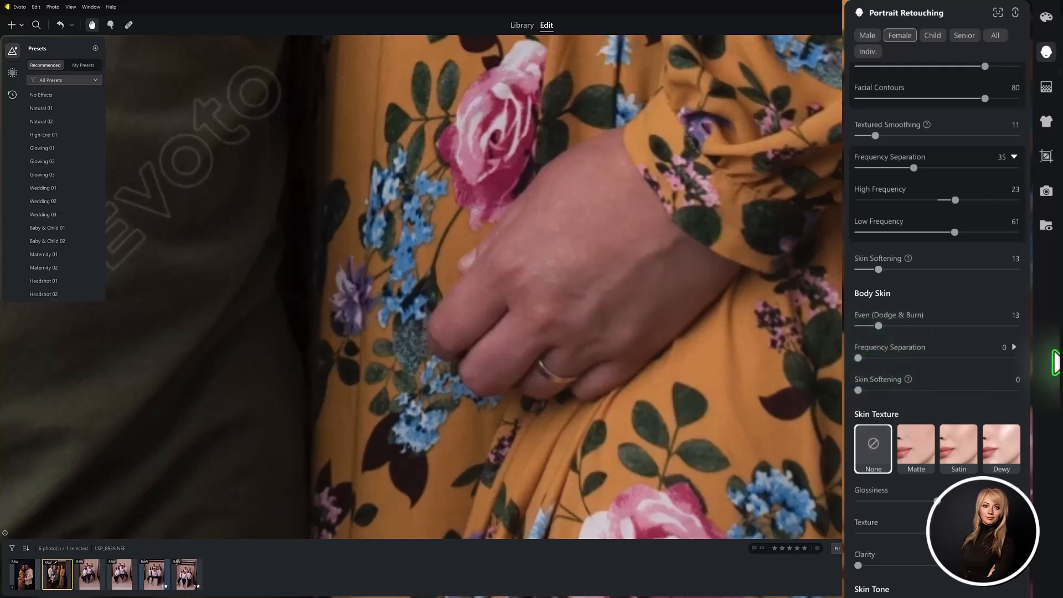
left_click_drag(881, 330, 904, 332)
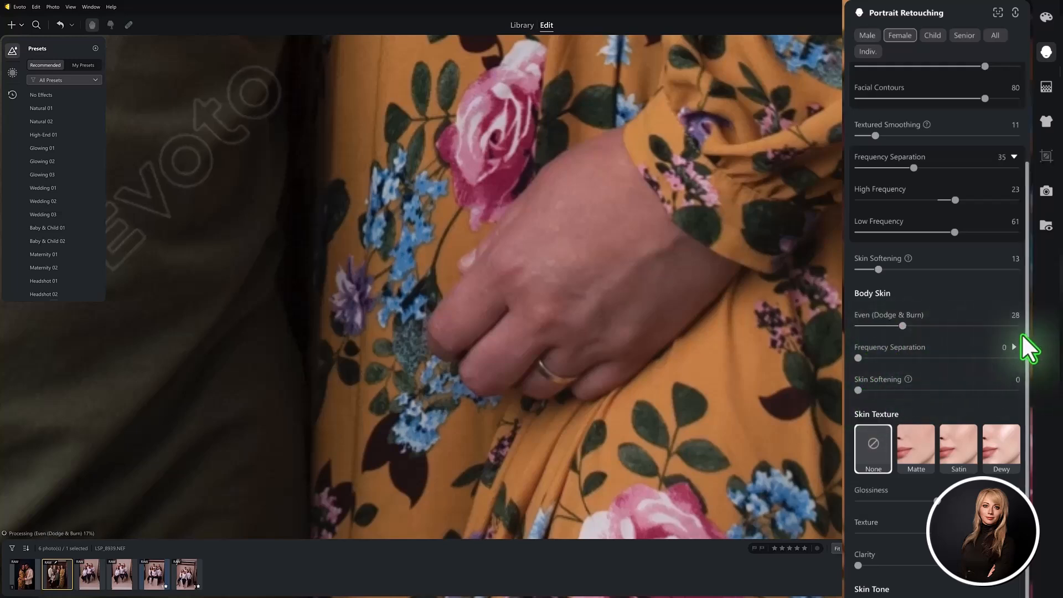
Try a strong Glossiness on the face of the woman in clear glasses, and set it to -1.
scroll(1027, 346, "down", 2)
scroll(1028, 360, "down", 3)
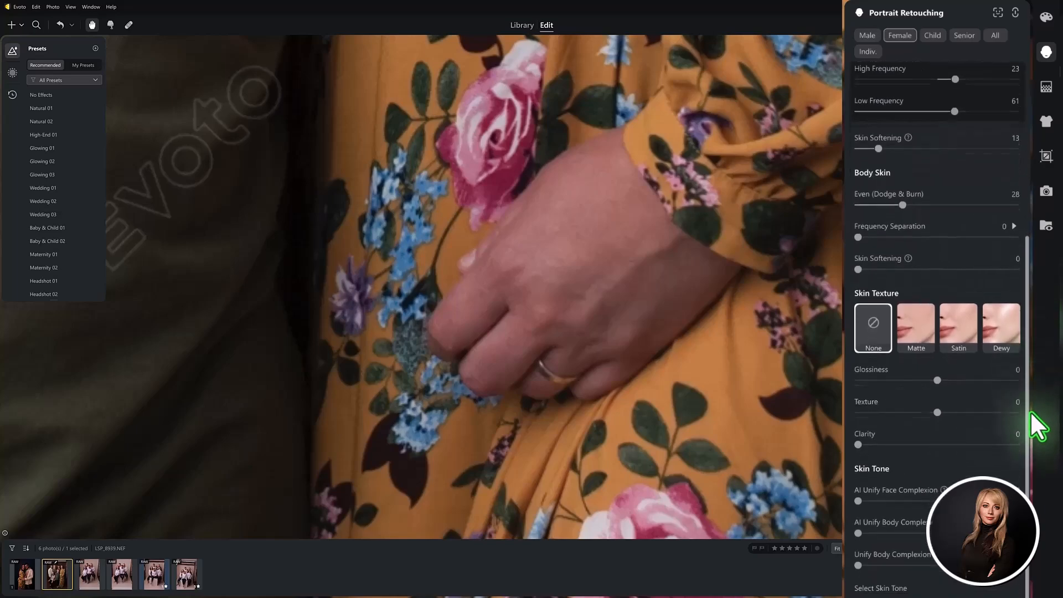
left_click_drag(719, 143, 609, 501)
left_click_drag(632, 185, 629, 501)
left_click_drag(629, 185, 596, 468)
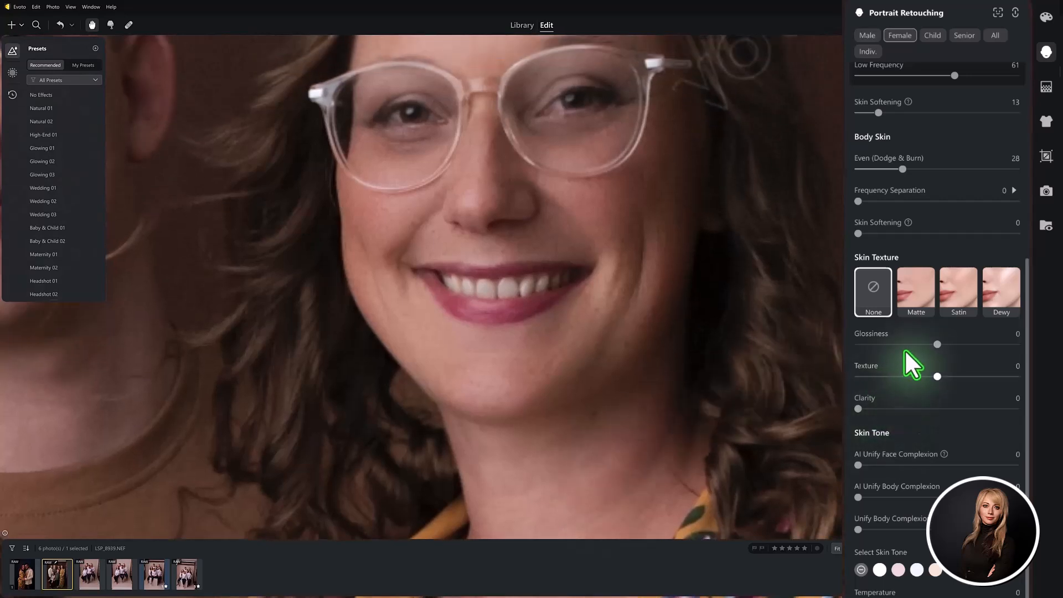
left_click_drag(935, 344, 1043, 348)
left_click_drag(612, 230, 636, 296)
left_click(936, 344)
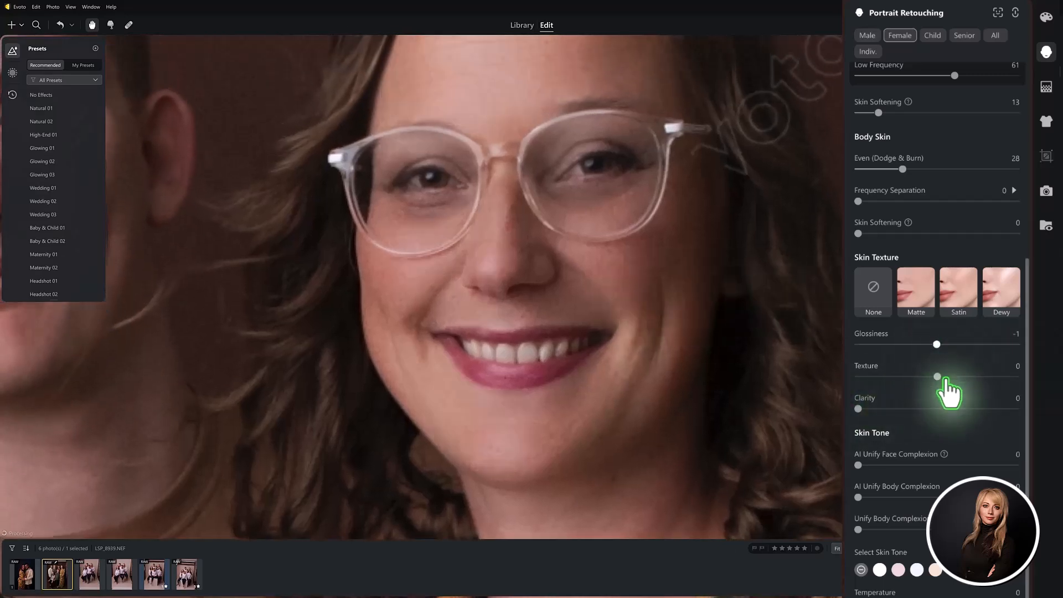
Set the women's skin Texture to 2, and try Clarity at 100 before resetting it to 0.
left_click_drag(937, 376, 1025, 380)
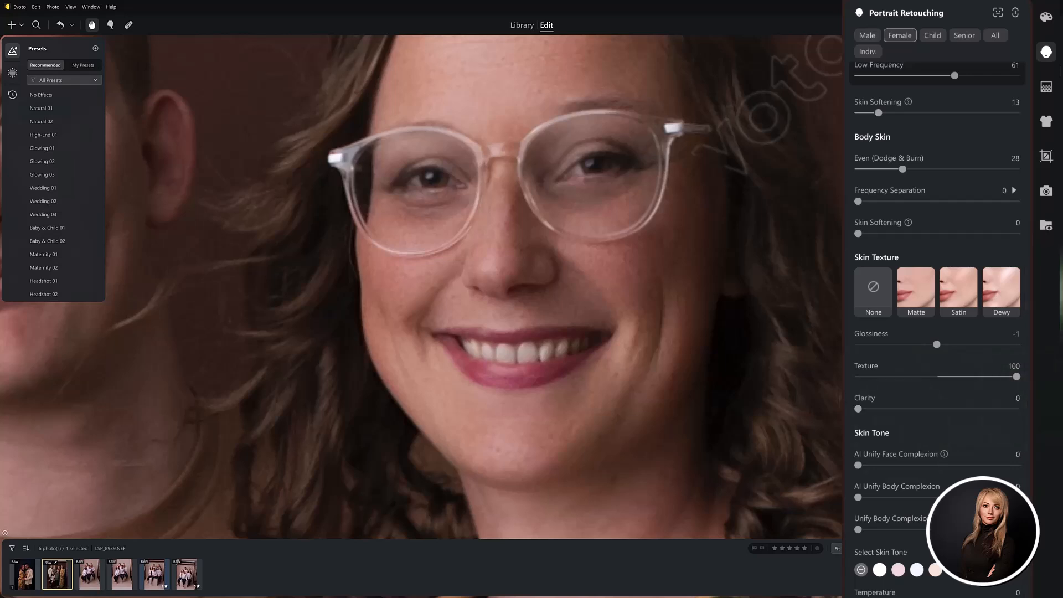
left_click(938, 377)
left_click_drag(858, 409, 1016, 409)
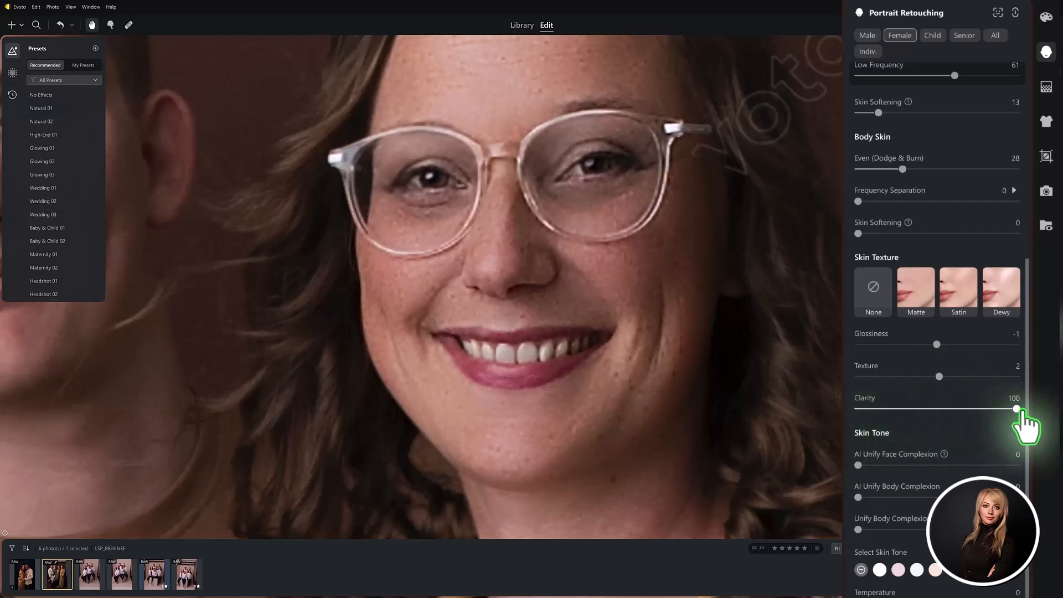
left_click_drag(1014, 410, 858, 410)
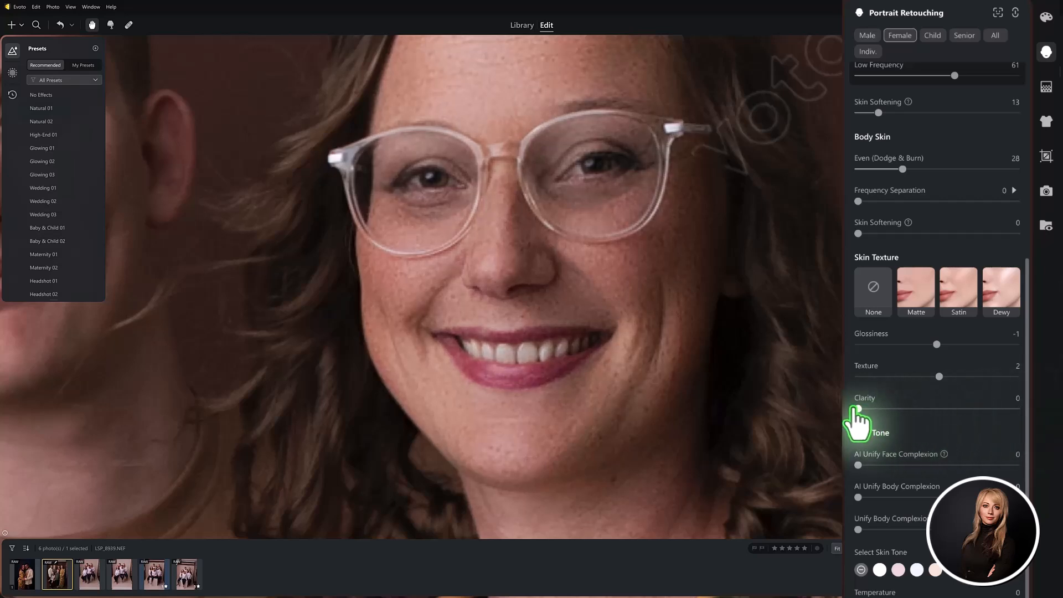
left_click_drag(1025, 413, 1021, 434)
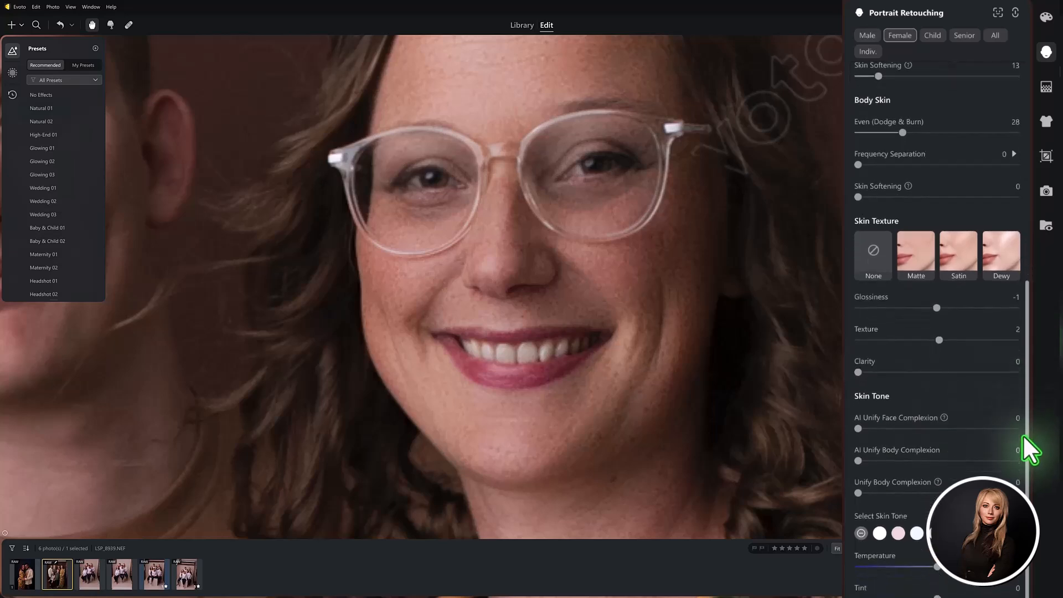
Try AI Unify Face Complexion at 100 for the women, and settle on 2.
scroll(705, 284, "down", 2)
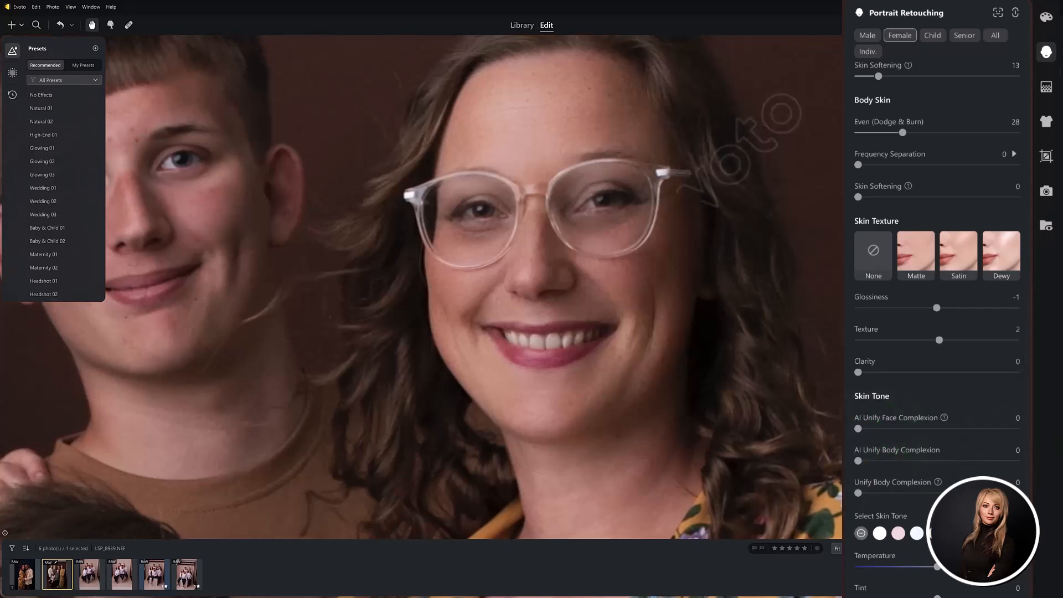
left_click_drag(858, 428, 1016, 428)
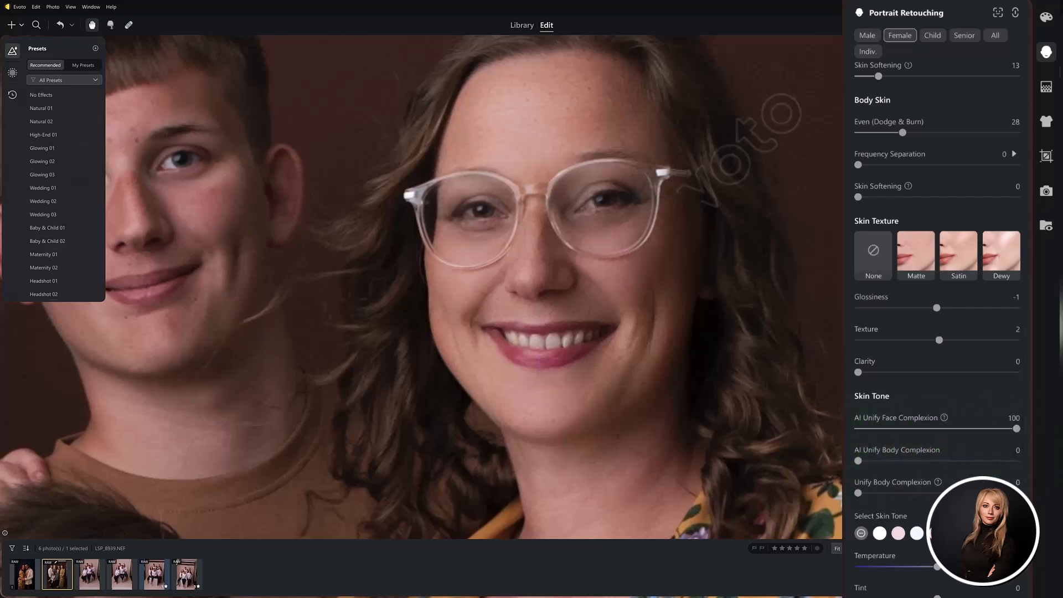
left_click(861, 429)
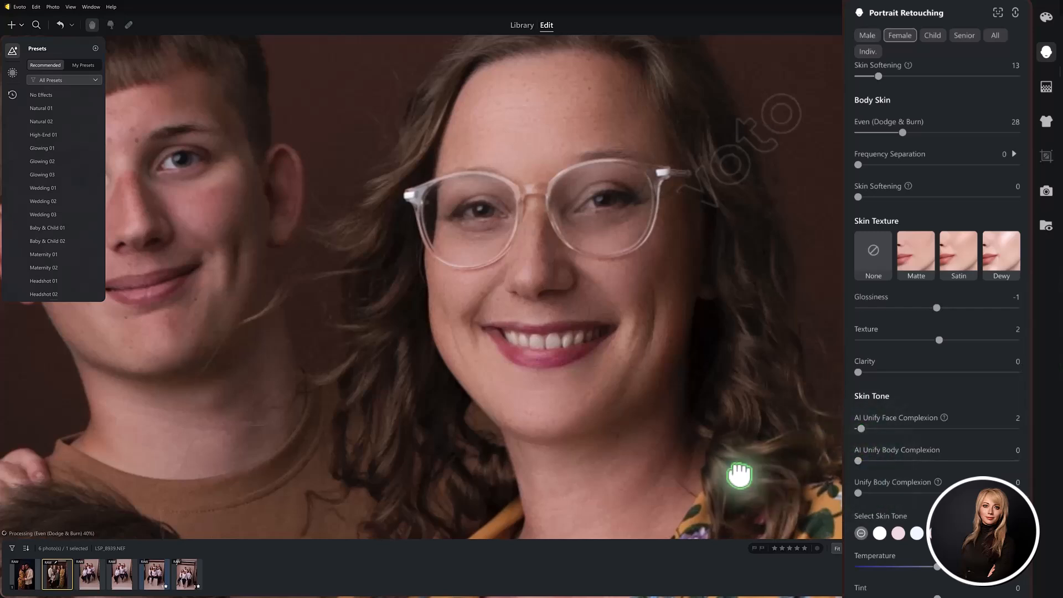
Set the women's AI Unify Body Complexion to 9 and Unify Body Complexion to 17, checking the neck and chest above the floral dress.
left_click_drag(740, 486, 680, 131)
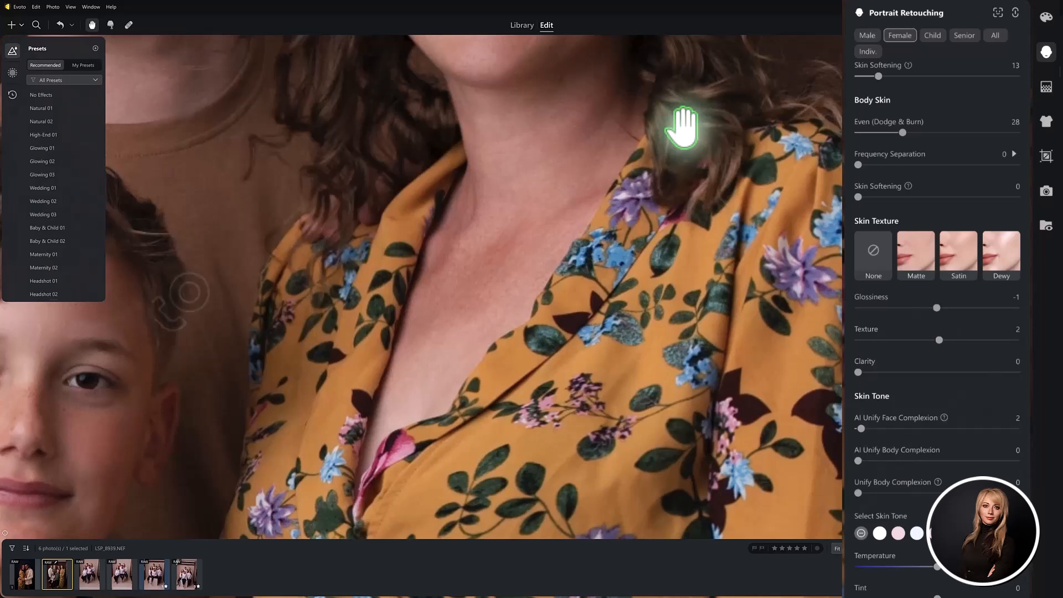
left_click_drag(858, 461, 1023, 461)
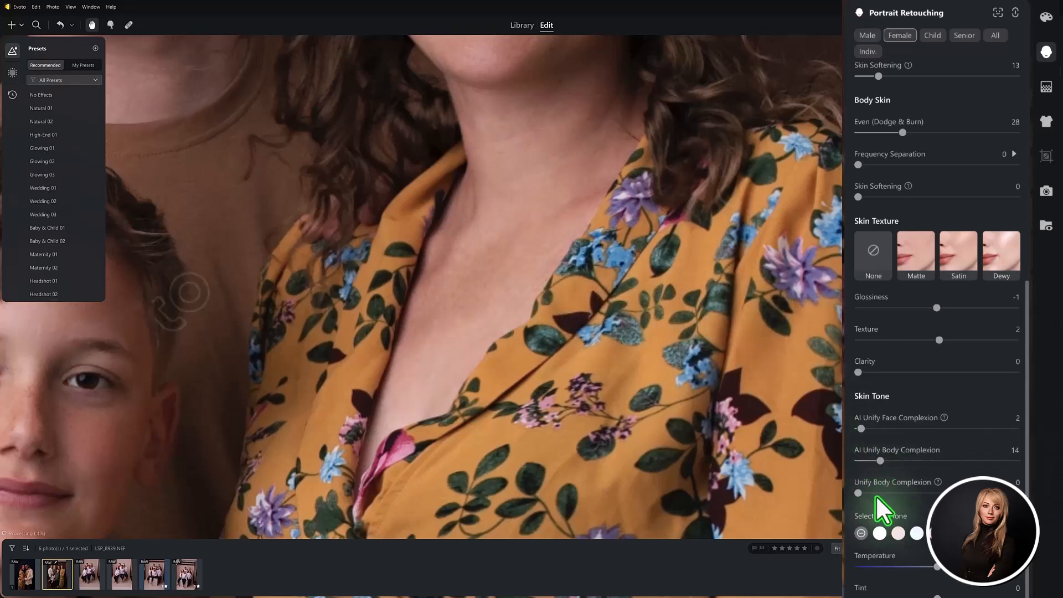
left_click_drag(884, 461, 892, 492)
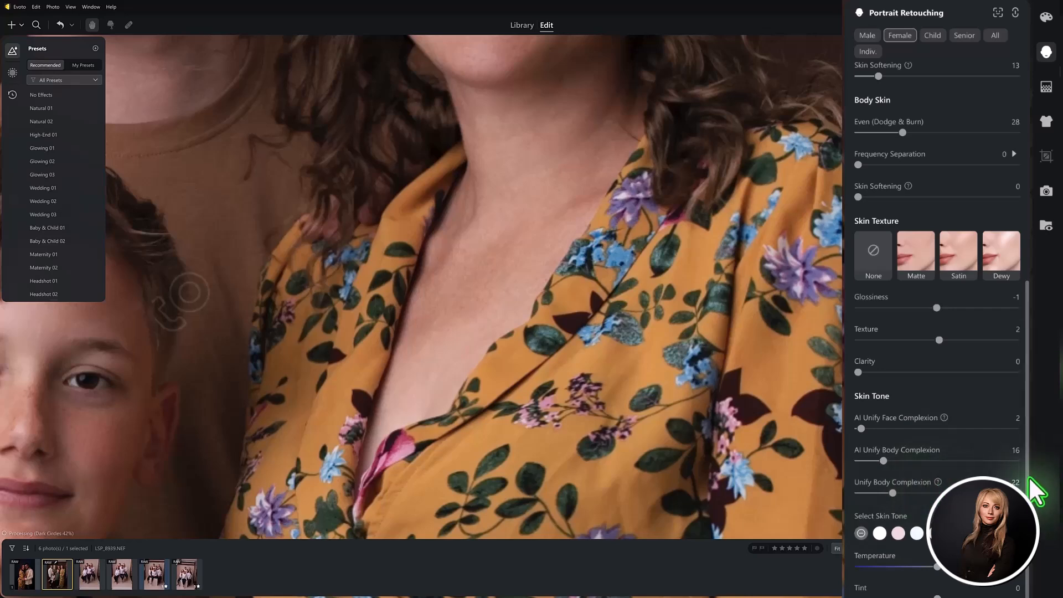
left_click_drag(882, 460, 884, 492)
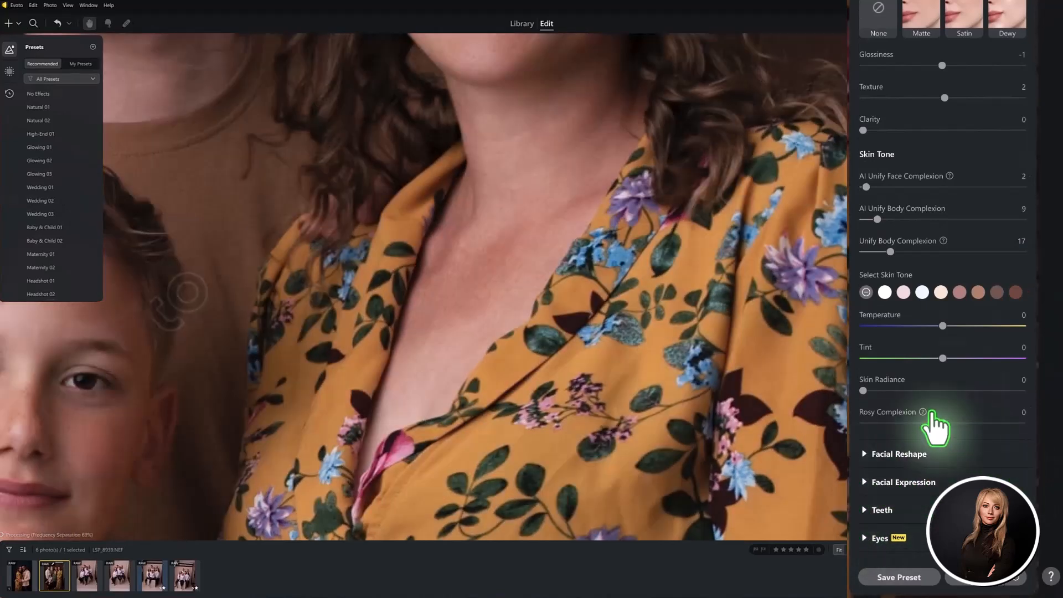
scroll(1013, 47, "up", 3)
scroll(1005, 34, "up", 3)
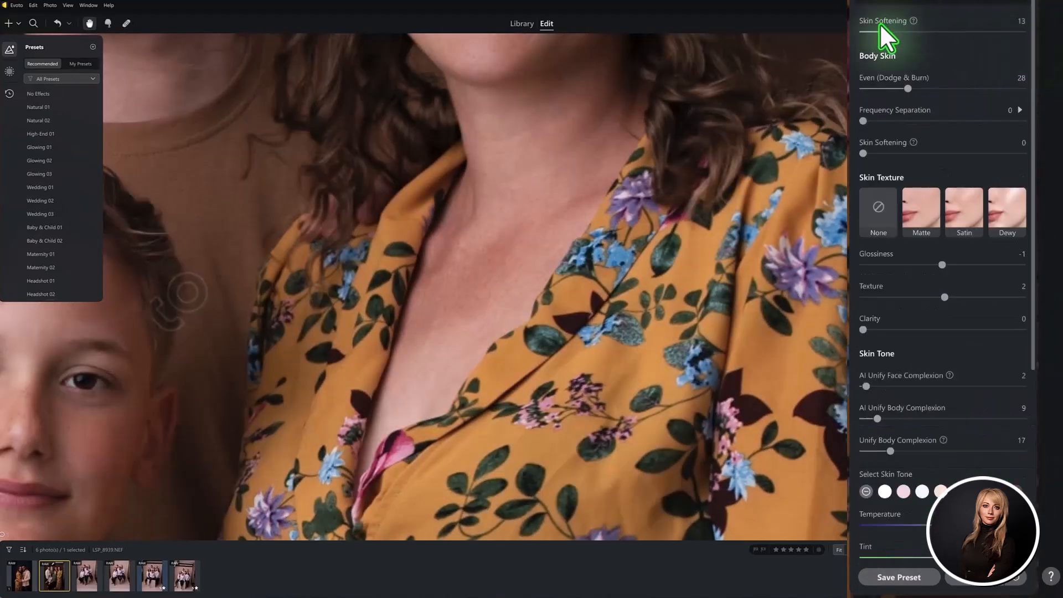
scroll(889, 176, "up", 5)
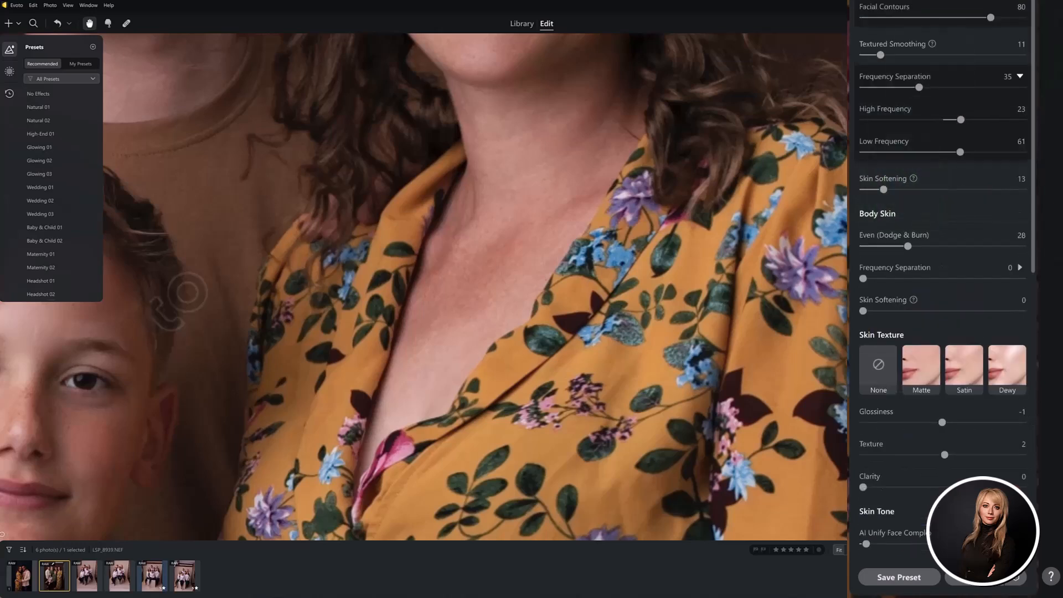
scroll(928, 356, "down", 6)
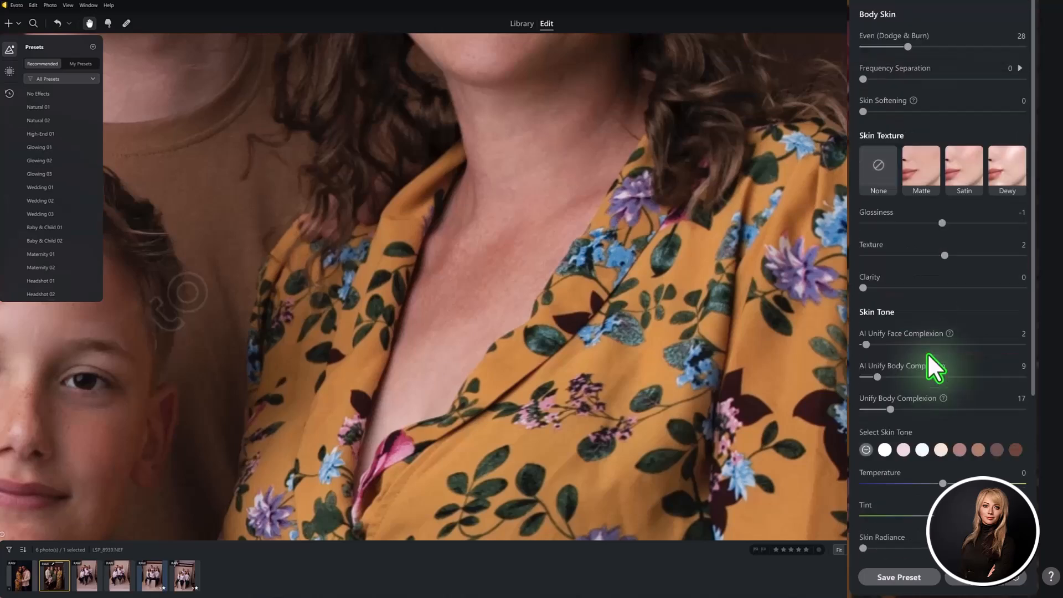
scroll(929, 355, "down", 6)
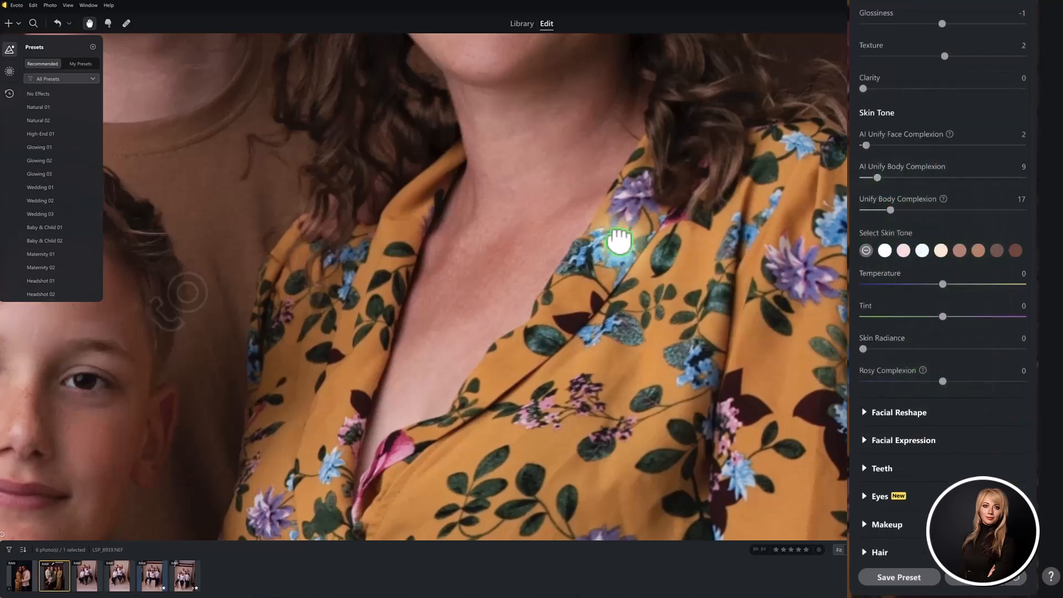
Try several light and dark skin tone swatches on the women's skin, and reset the skin tone selection to none.
scroll(616, 216, "up", 8)
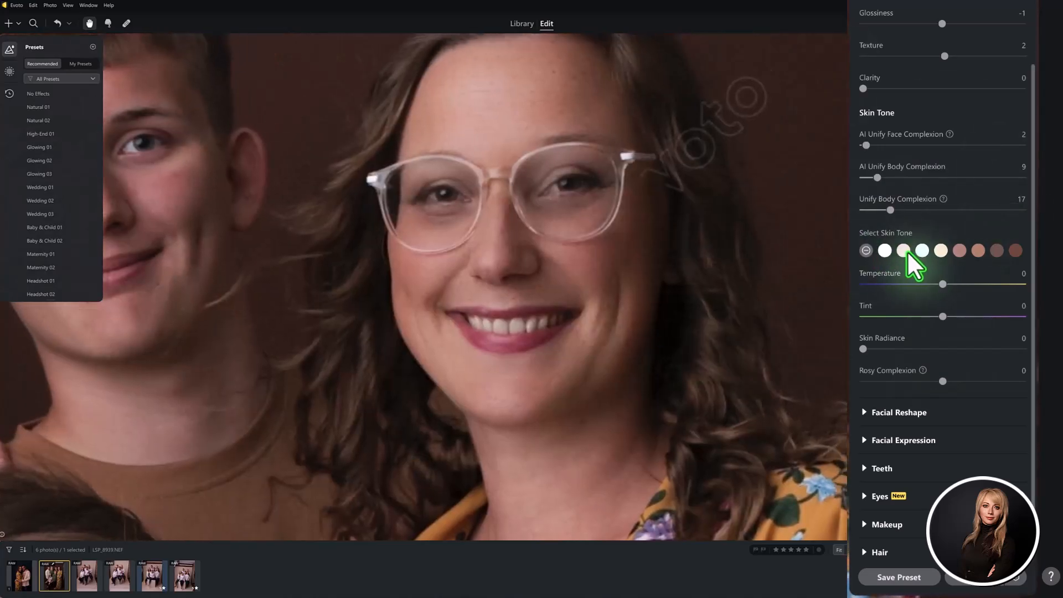
left_click(904, 252)
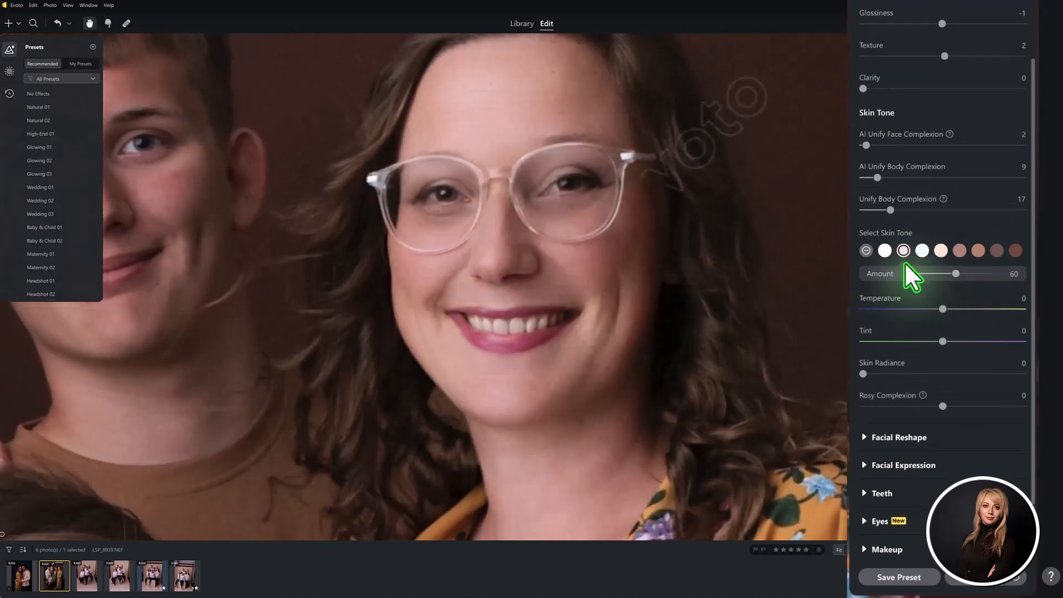
left_click(922, 251)
left_click(941, 251)
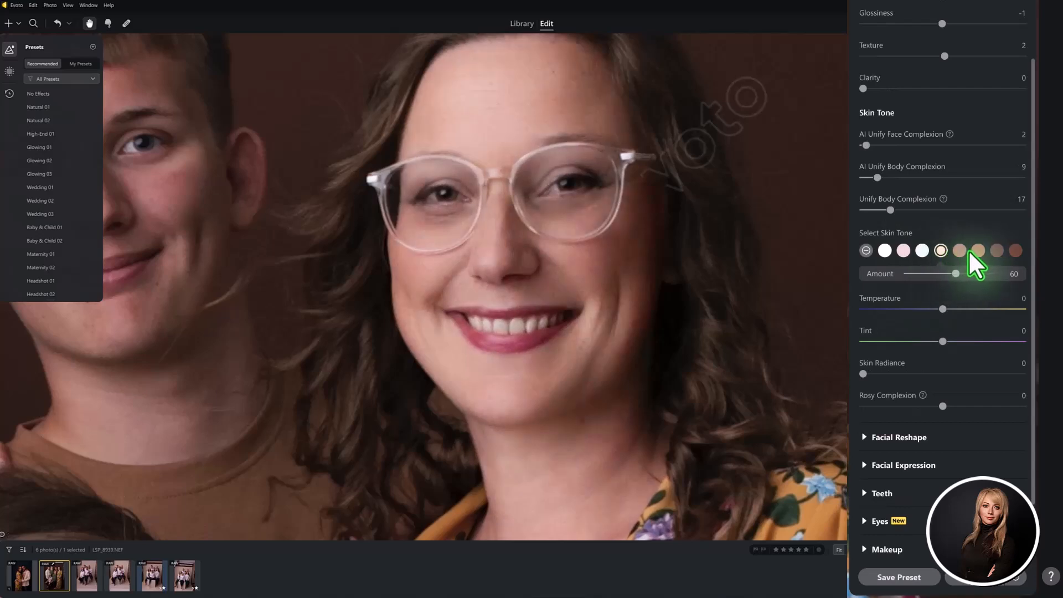
left_click(978, 250)
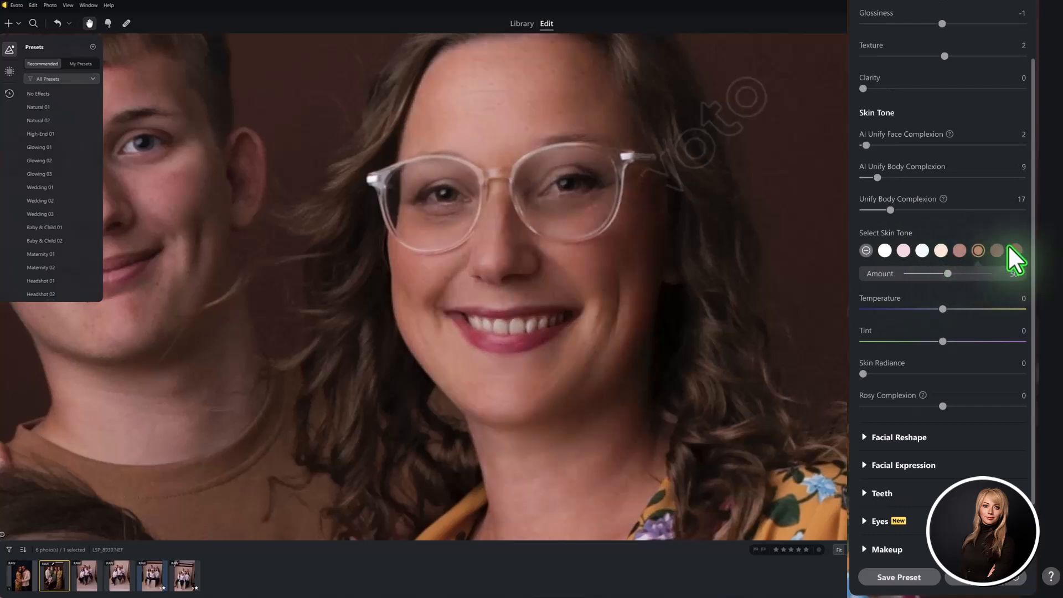
left_click(996, 250)
left_click(865, 251)
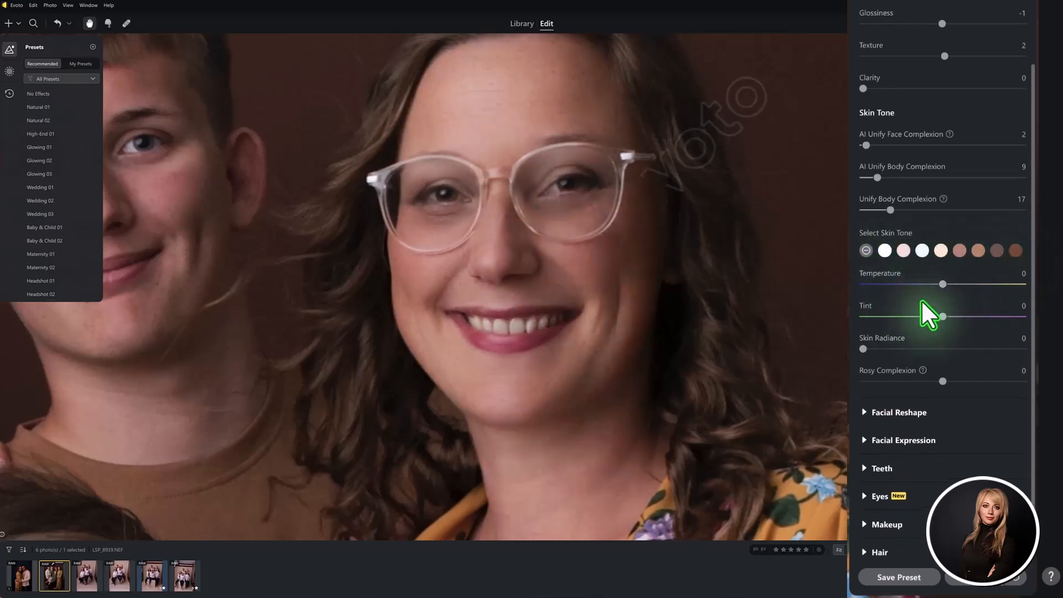
Set the women's skin tone Temperature to -4, checking it on the woman in clear glasses.
left_click_drag(944, 279, 940, 302)
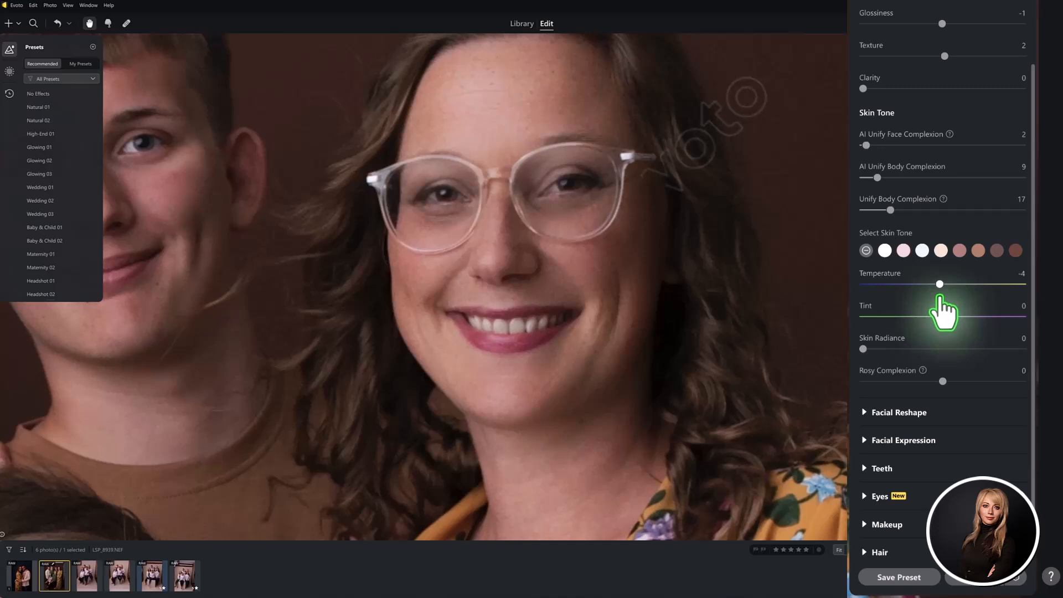
left_click_drag(207, 316, 301, 308)
left_click_drag(846, 356, 792, 343)
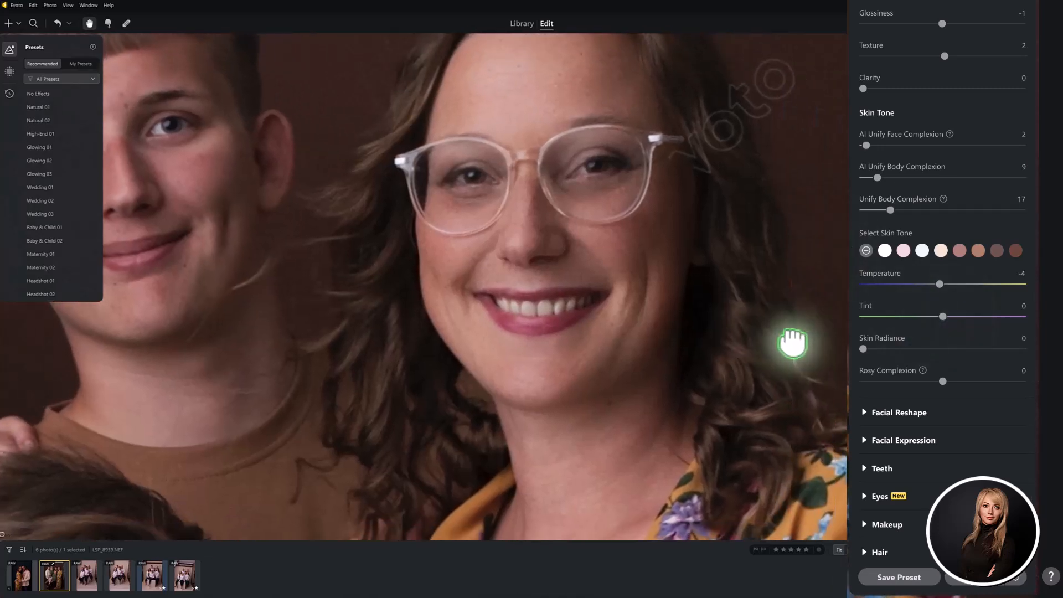
Set the women's Rosy Complexion to 5 and Skin Radiance to 11.
scroll(1037, 282, "down", 2)
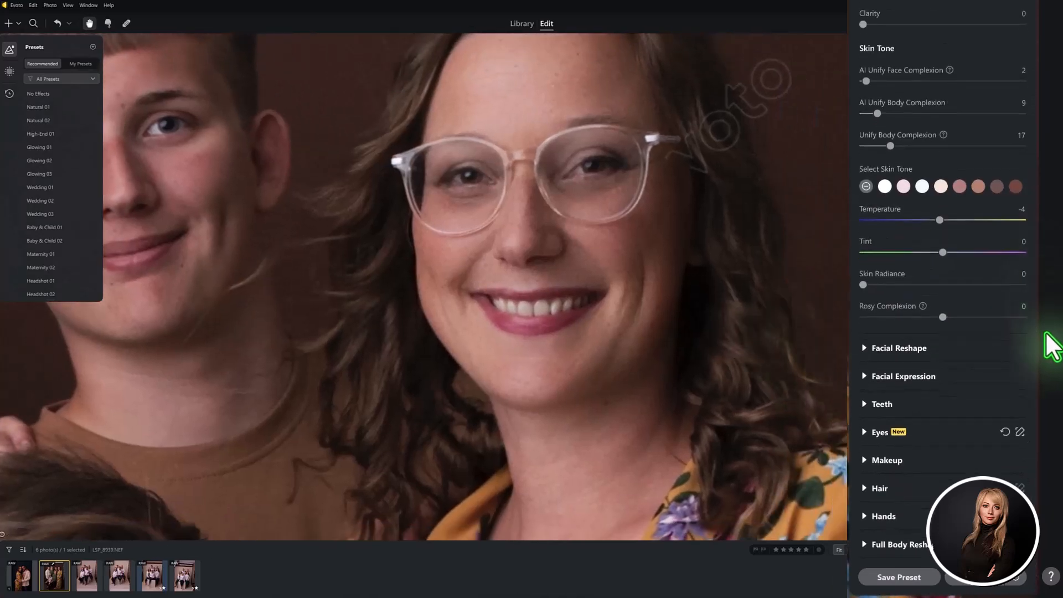
mouse_move(943, 317)
left_mouse_down()
mouse_move(1030, 316)
mouse_move(946, 316)
left_mouse_up()
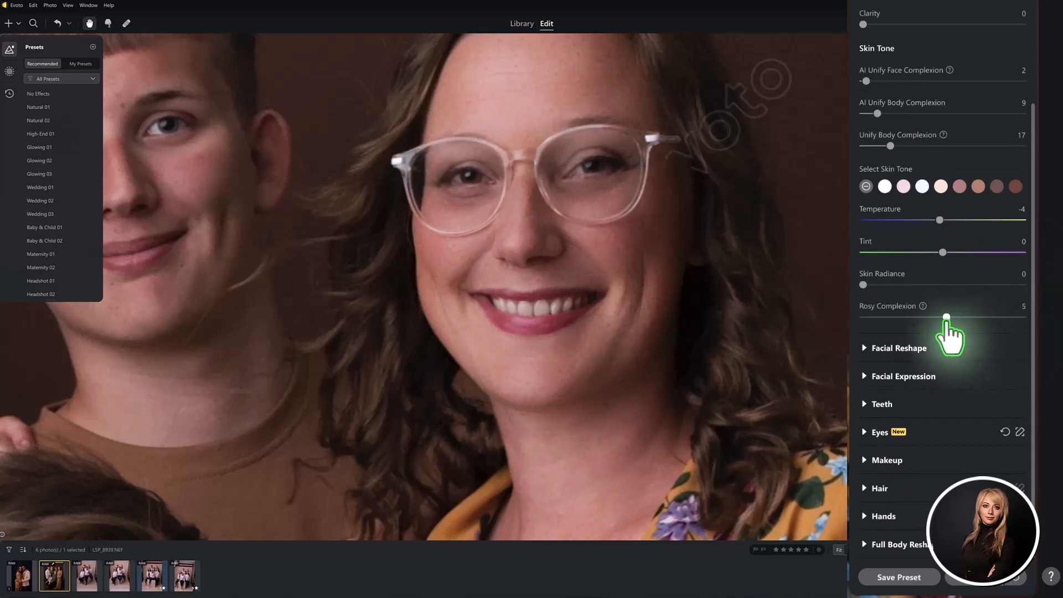
mouse_move(863, 284)
left_mouse_down()
mouse_move(1037, 293)
mouse_move(866, 295)
mouse_move(880, 287)
left_mouse_up()
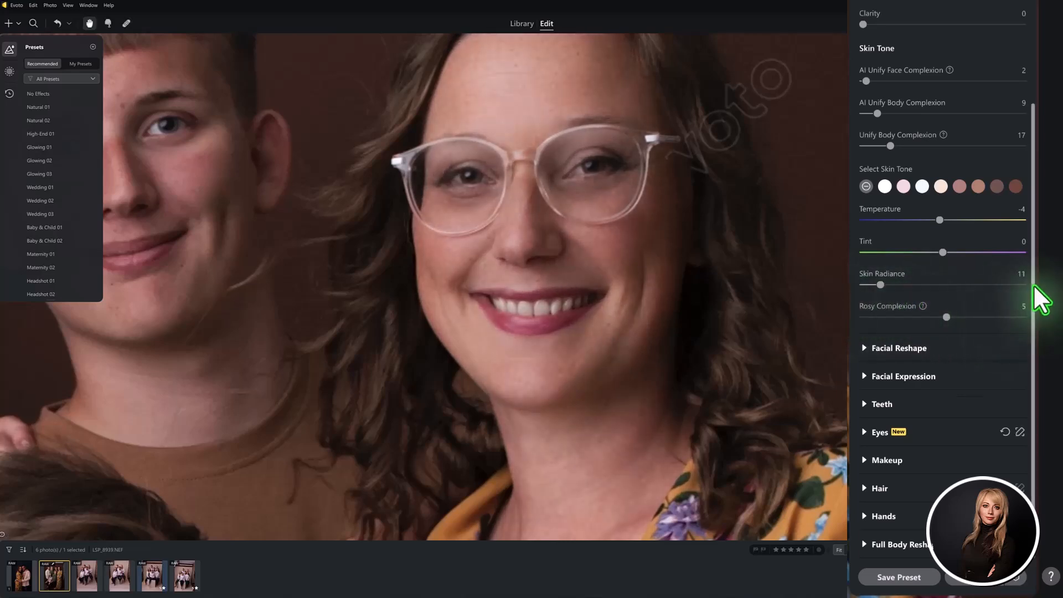
Switch the retouching to the Male group, and set facial Frequency Separation to 6 and body skin Even (Dodge & Burn) to 4.
left_click_drag(173, 301, 818, 277)
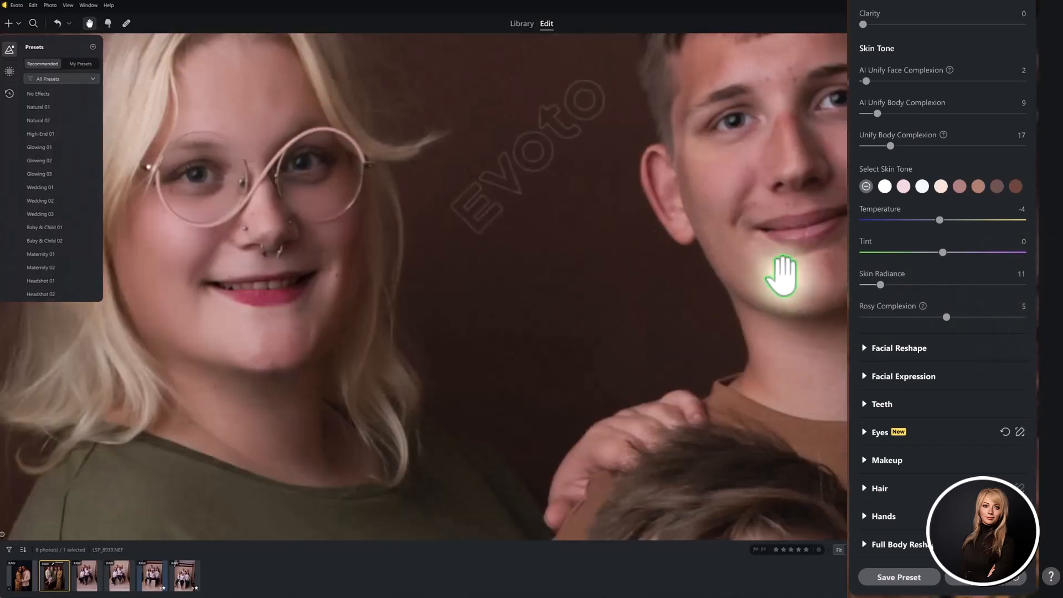
left_click_drag(335, 261, 790, 274)
left_click_drag(387, 244, 705, 350)
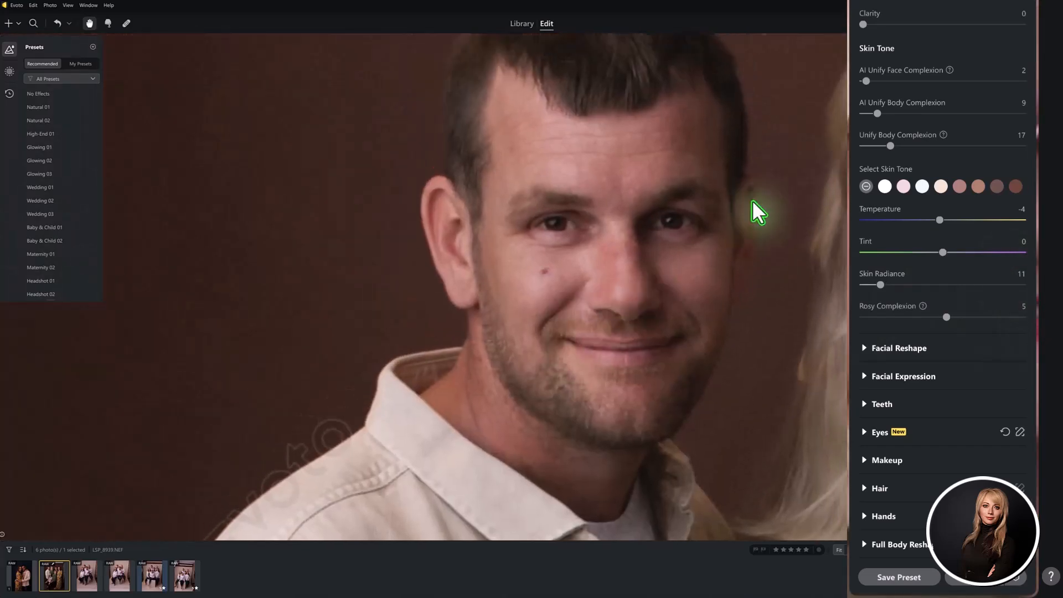
left_click_drag(747, 259, 636, 230)
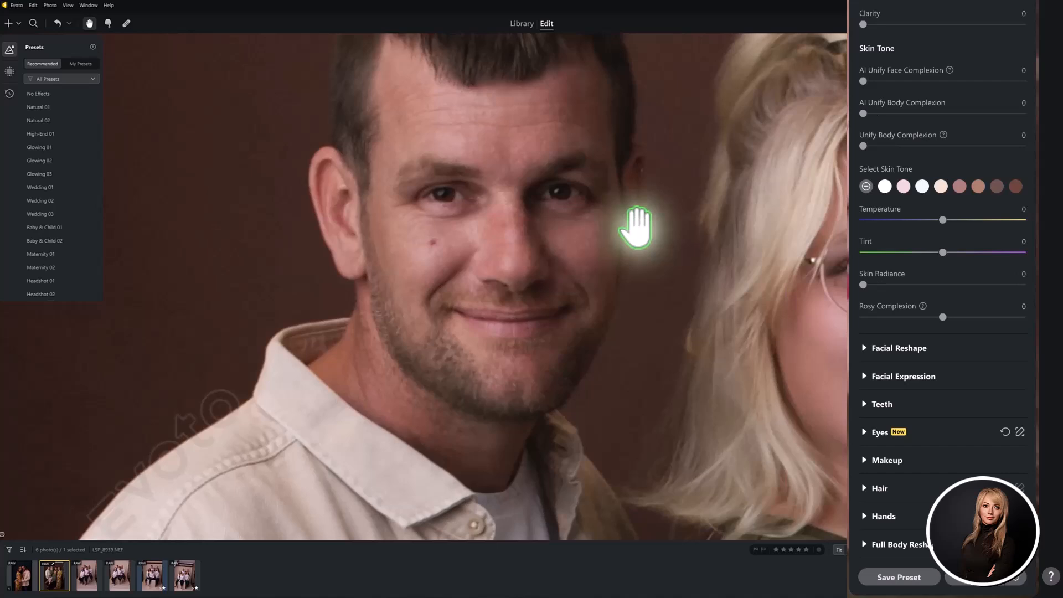
scroll(960, 31, "up", 8)
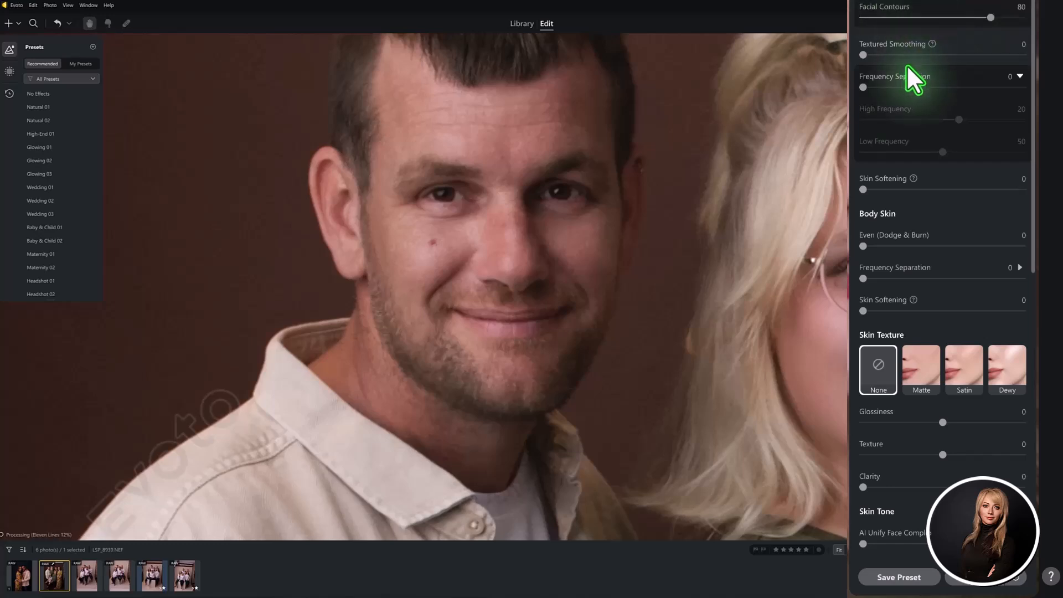
scroll(906, 69, "down", 3)
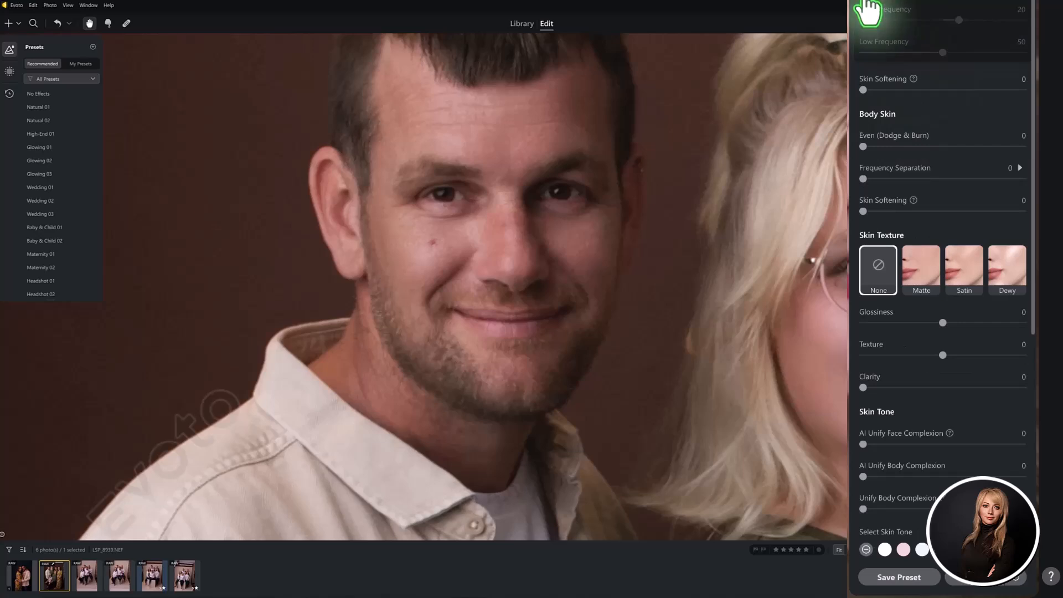
scroll(904, 61, "down", 3)
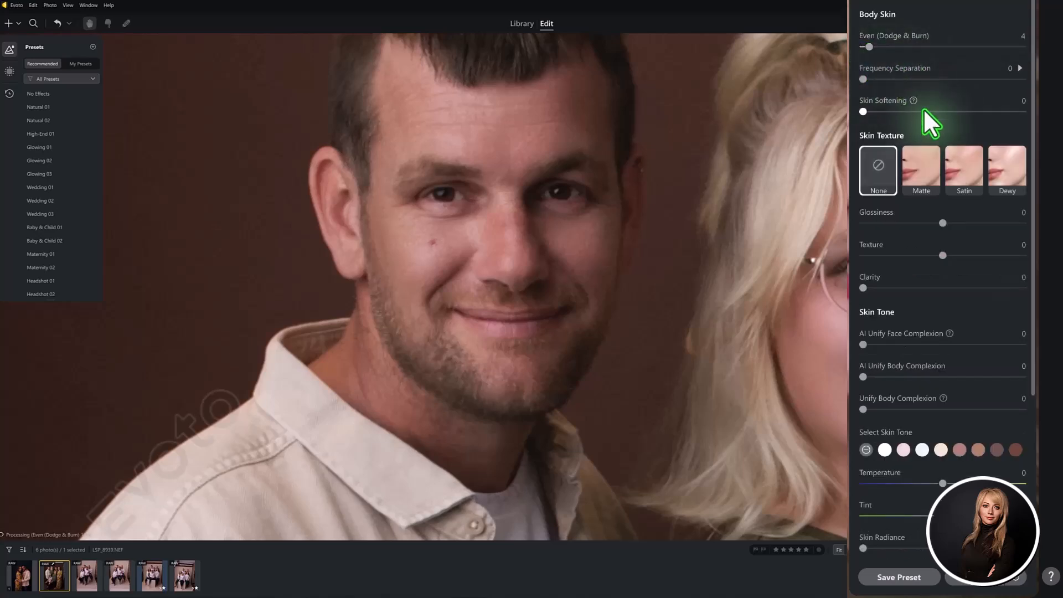
Set the men's AI Unify Face Complexion to 19, AI Unify Body Complexion to 8, Unify Body Complexion to 2 and Skin Radiance to 6.
scroll(925, 121, "down", 6)
left_click_drag(863, 145, 893, 145)
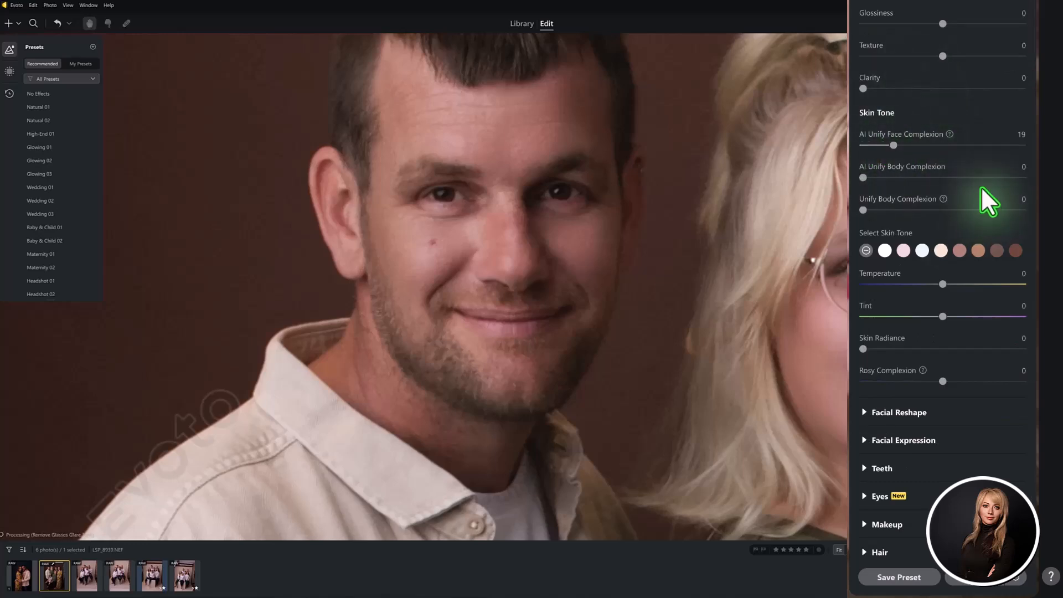
left_click_drag(863, 178, 866, 210)
scroll(977, 225, "down", 2)
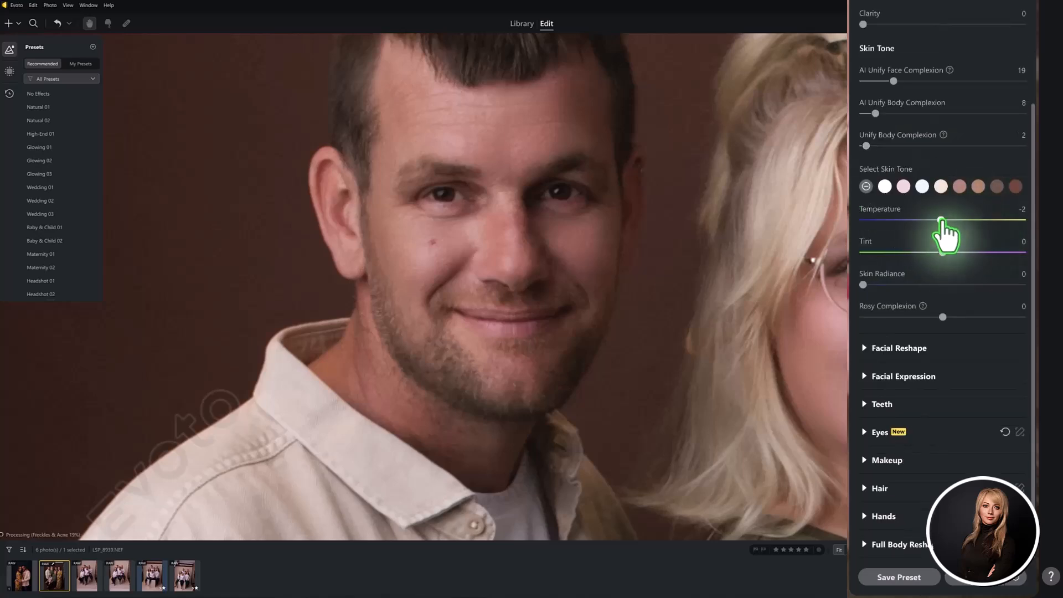
left_click_drag(862, 284, 872, 285)
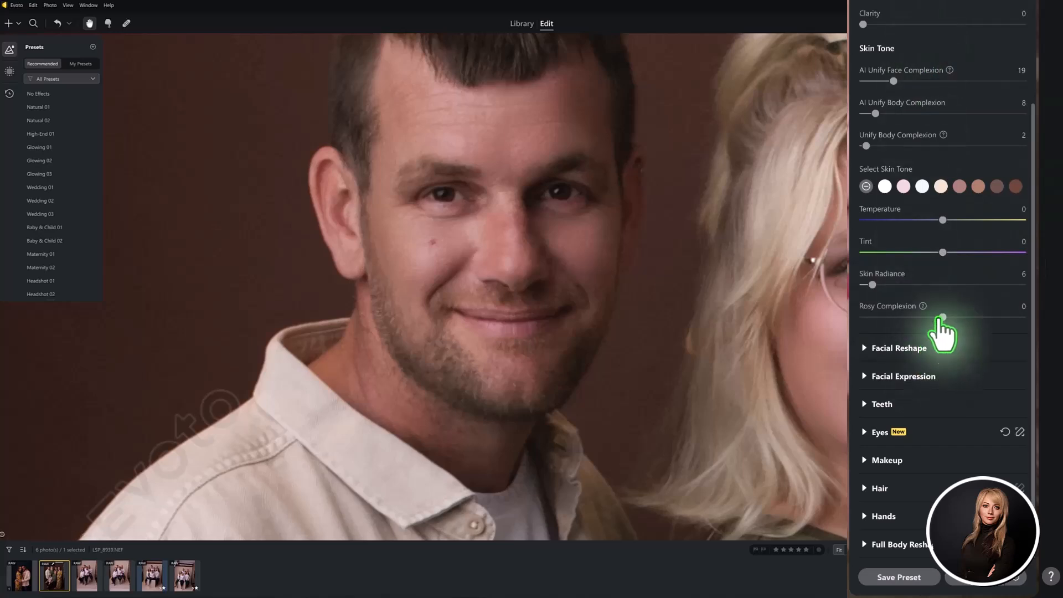
Collapse the men's Skin Retouching section and expand the Facial Reshape settings.
scroll(946, 316, "up", 10)
scroll(942, 302, "up", 5)
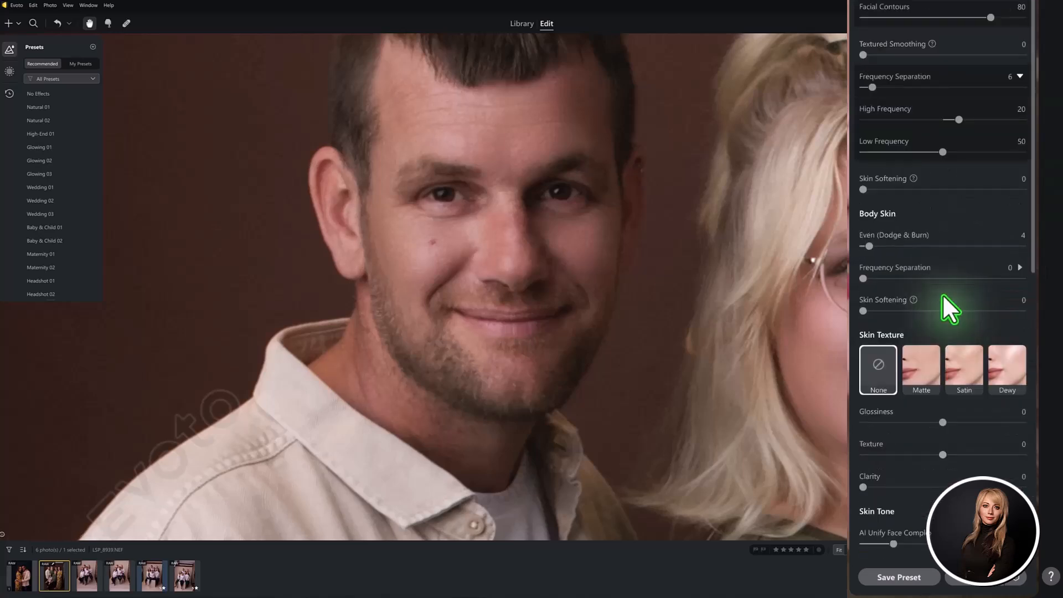
left_click(864, 101)
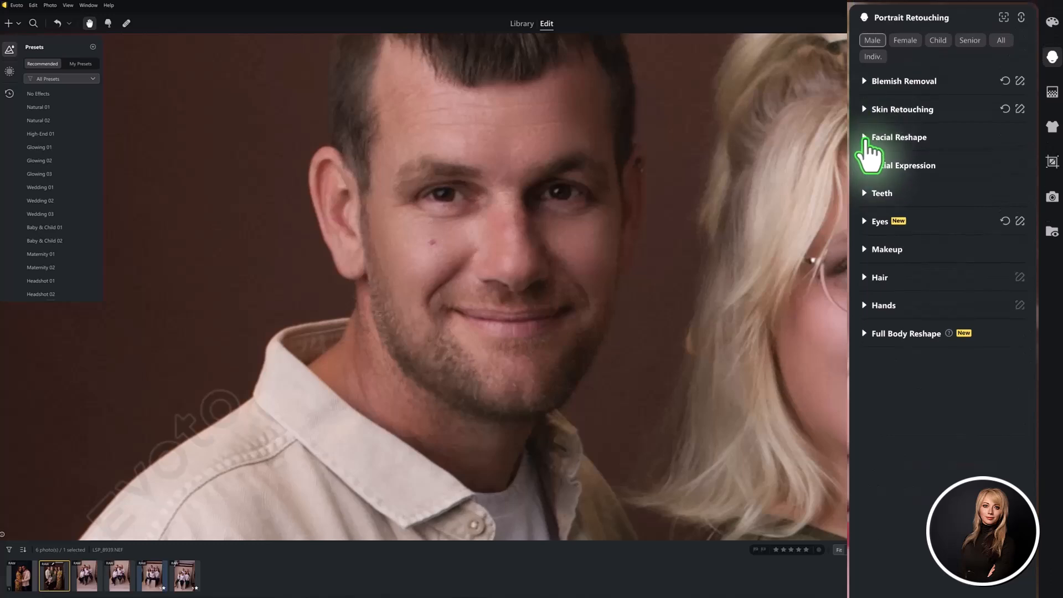
left_click(863, 141)
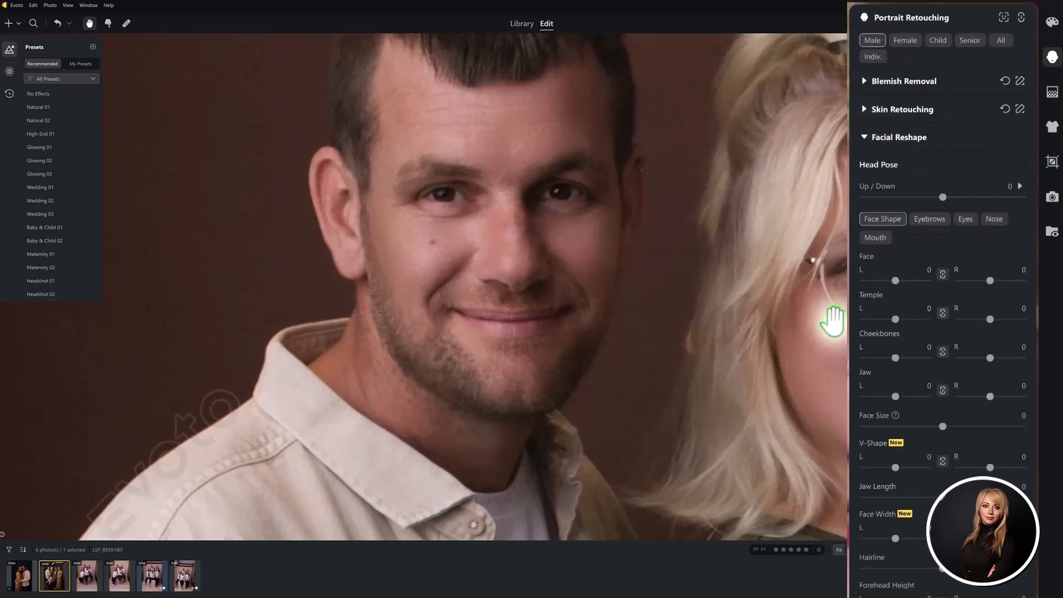
Switch the facial reshaping to the Female group and set the Head Pose Up/Down to 2 and Tilt to 2.
left_click_drag(830, 316, 384, 288)
left_click_drag(813, 296, 389, 285)
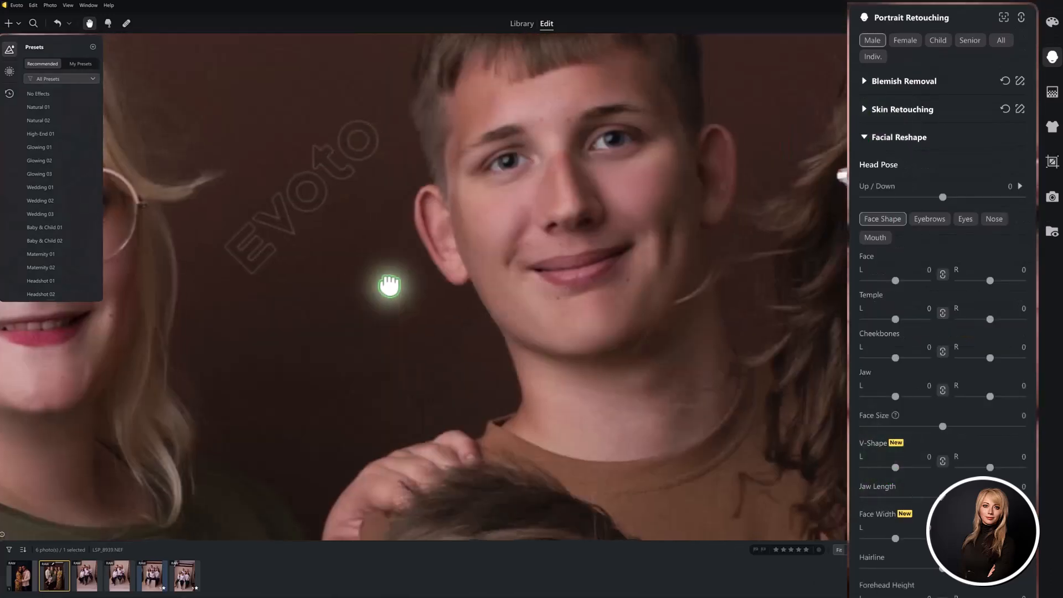
left_click_drag(797, 327, 461, 337)
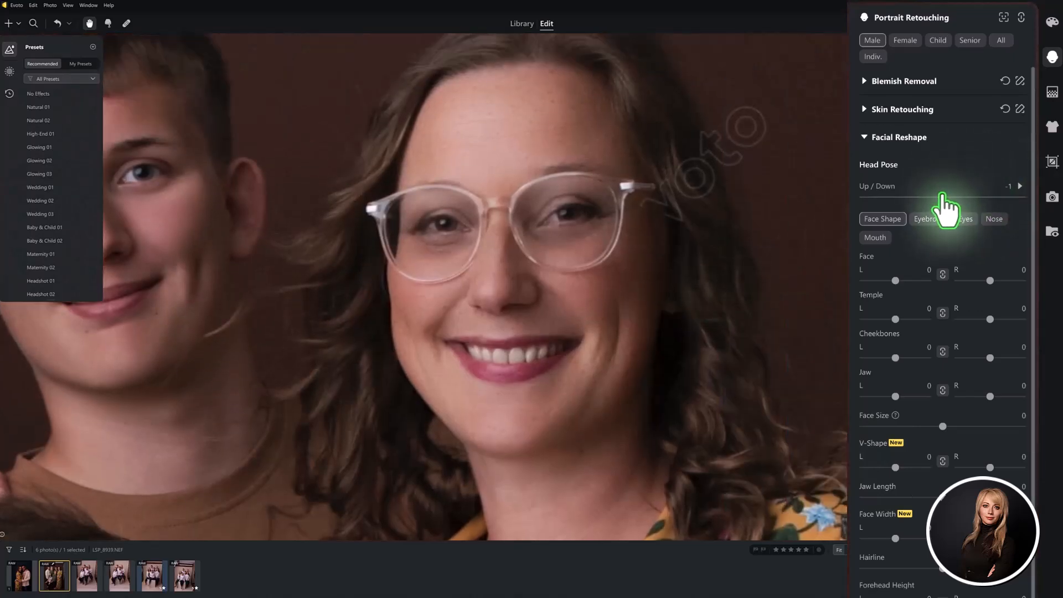
left_click(905, 40)
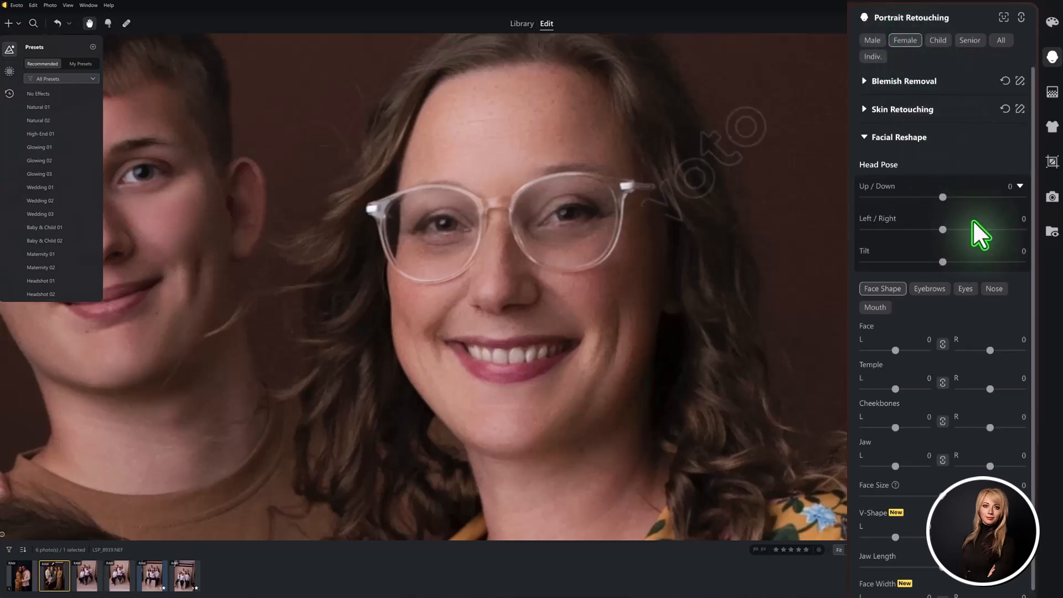
left_click_drag(943, 197, 943, 243)
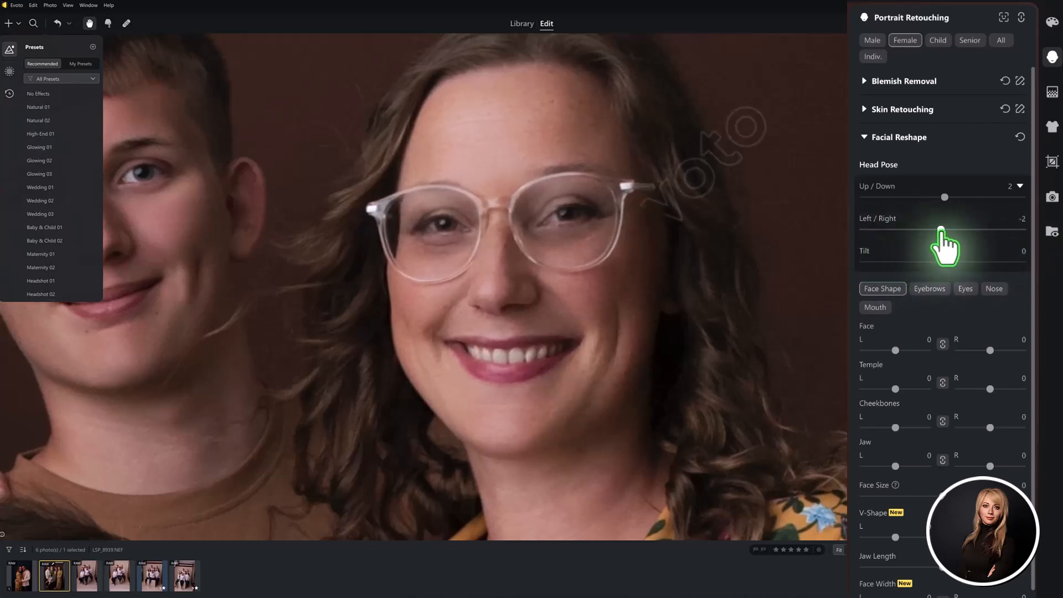
mouse_move(944, 197)
left_mouse_down()
mouse_move(1038, 196)
mouse_move(859, 203)
mouse_move(944, 200)
left_mouse_up()
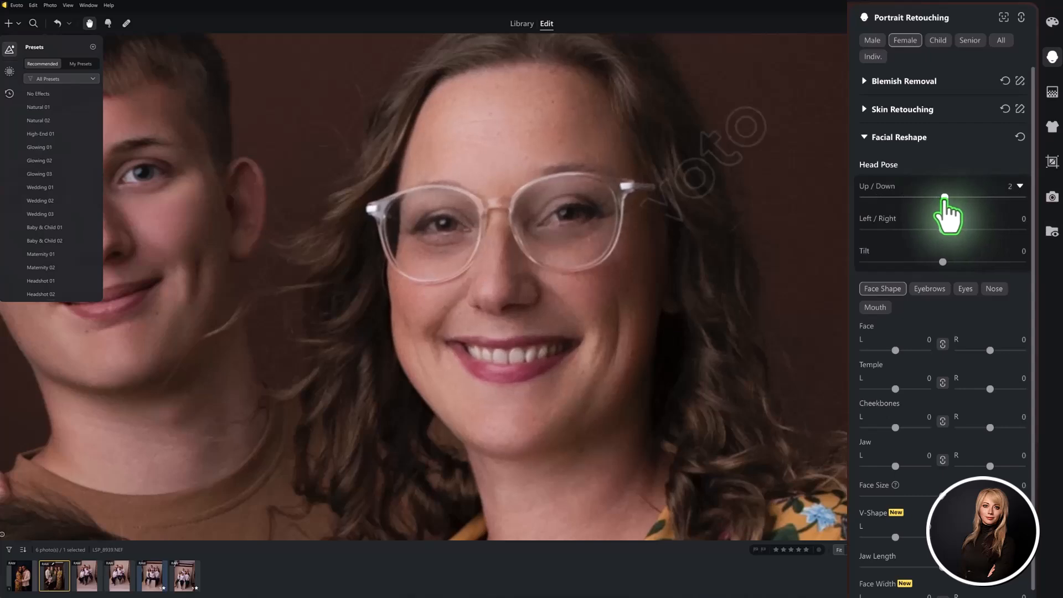
mouse_move(942, 263)
left_mouse_down()
mouse_move(861, 262)
mouse_move(1036, 266)
mouse_move(861, 261)
mouse_move(944, 264)
left_mouse_up()
Set the women's eyebrow Thickness to 6 and Distance to -4 on both sides.
scroll(1034, 268, "down", 1)
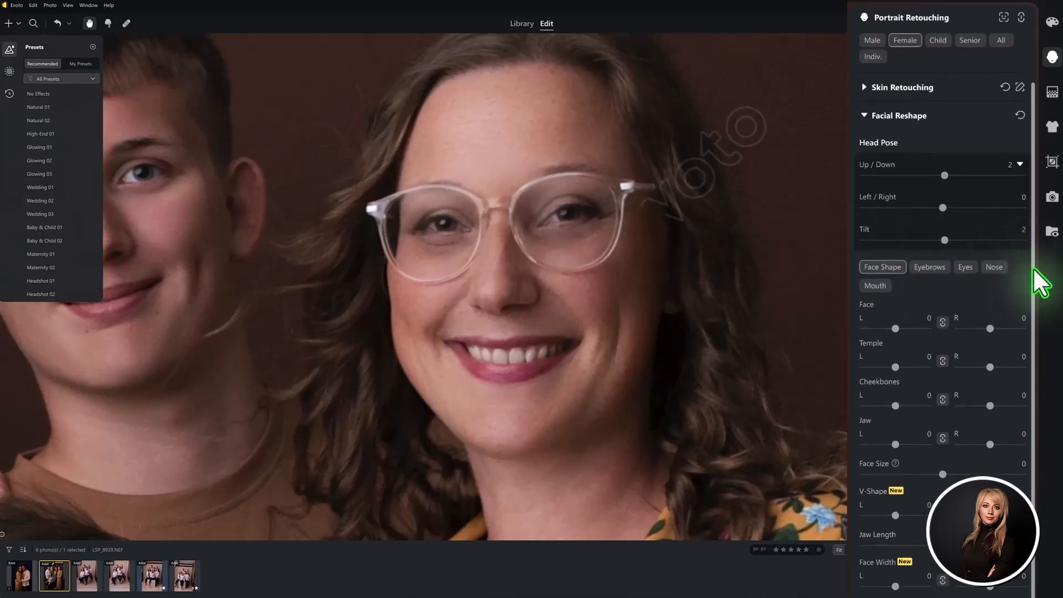
scroll(1037, 283, "down", 1)
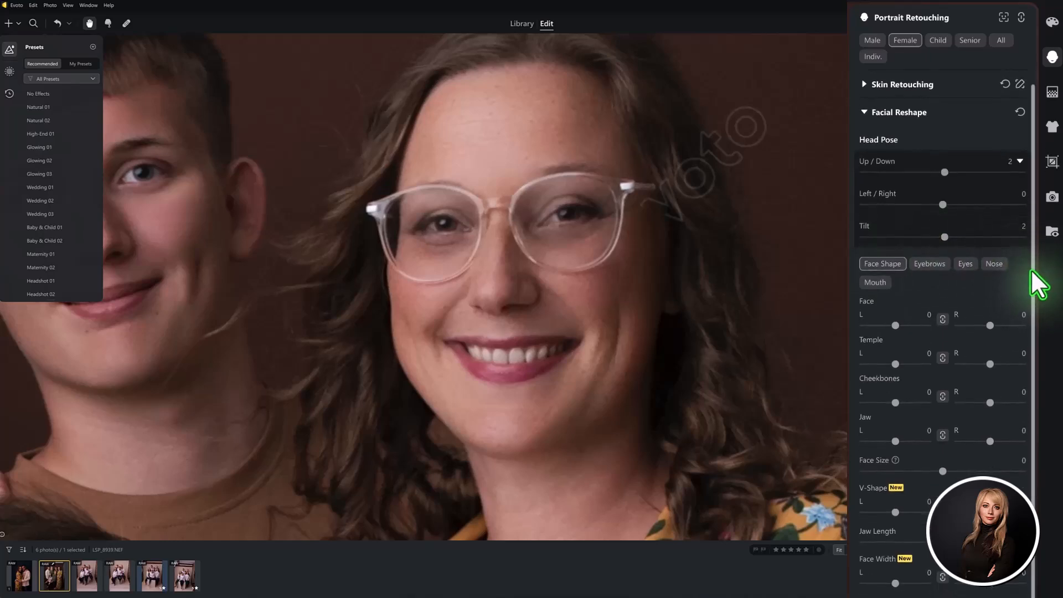
scroll(1034, 265, "down", 1)
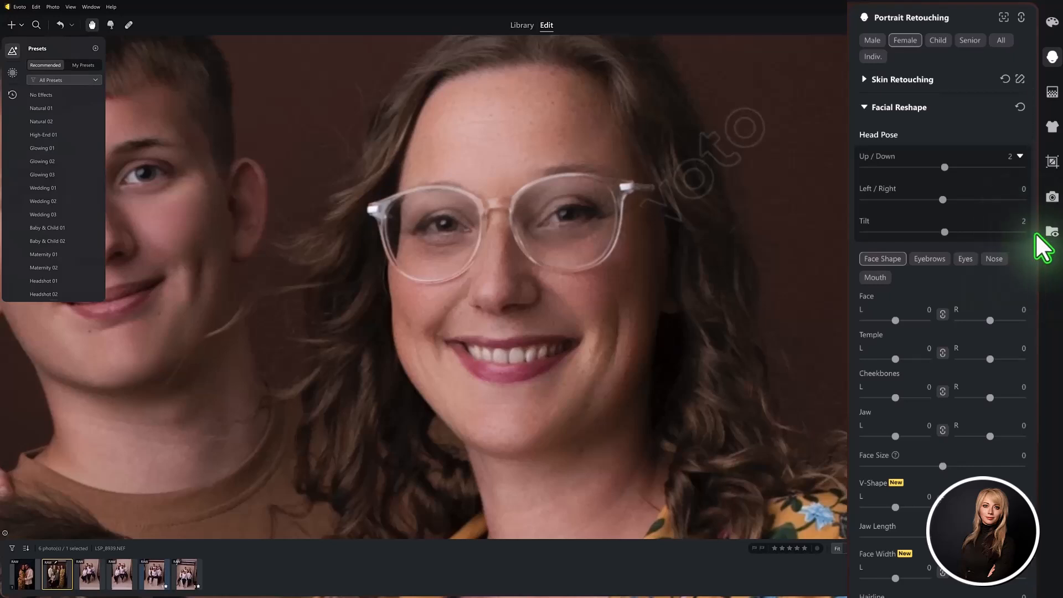
scroll(1032, 236, "down", 2)
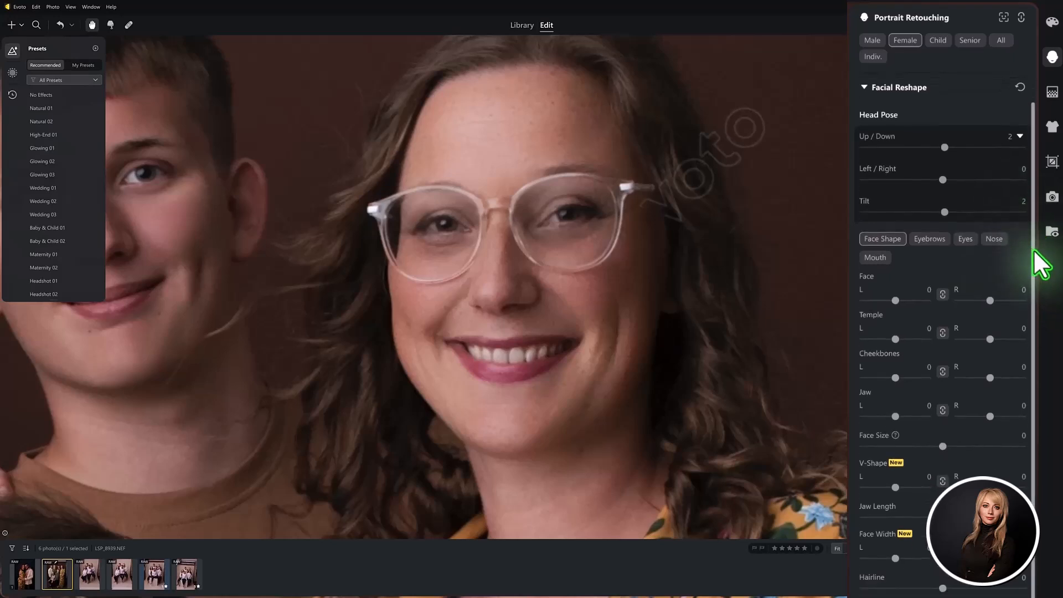
scroll(1040, 277, "down", 1)
scroll(1040, 276, "down", 1)
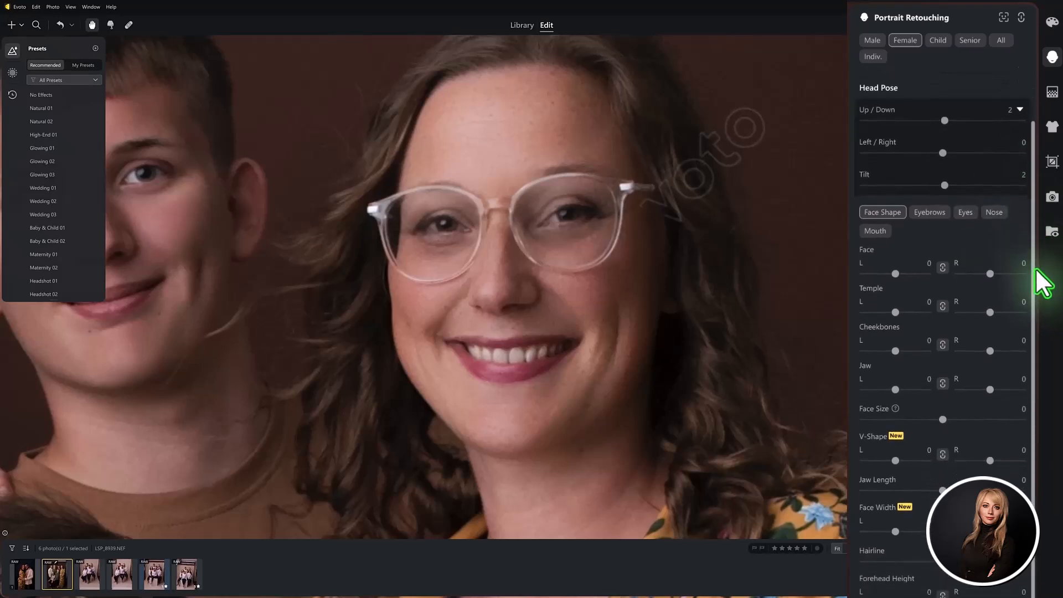
scroll(1041, 285, "down", 2)
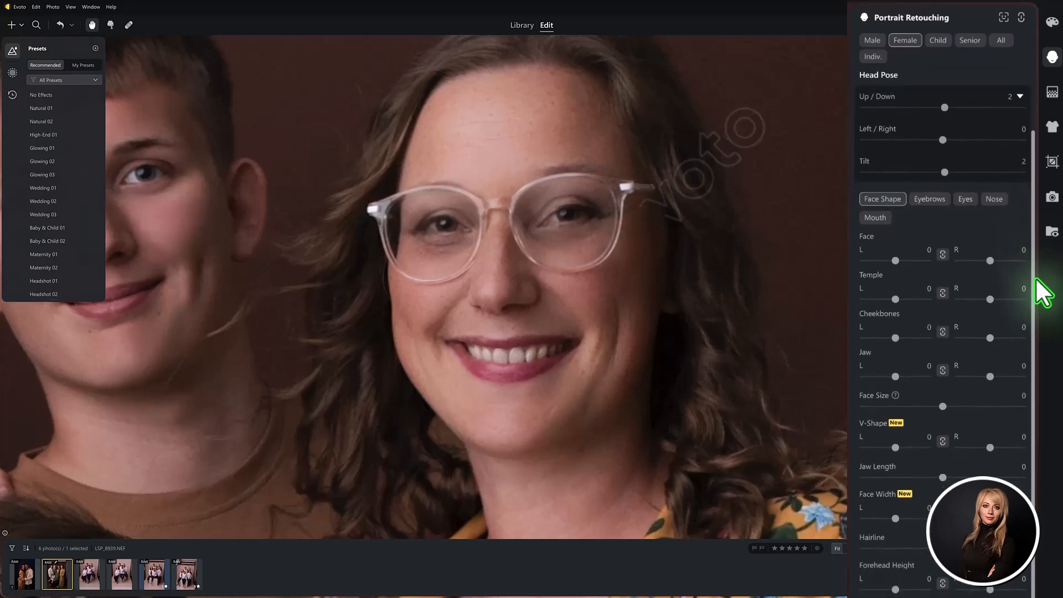
left_click(929, 198)
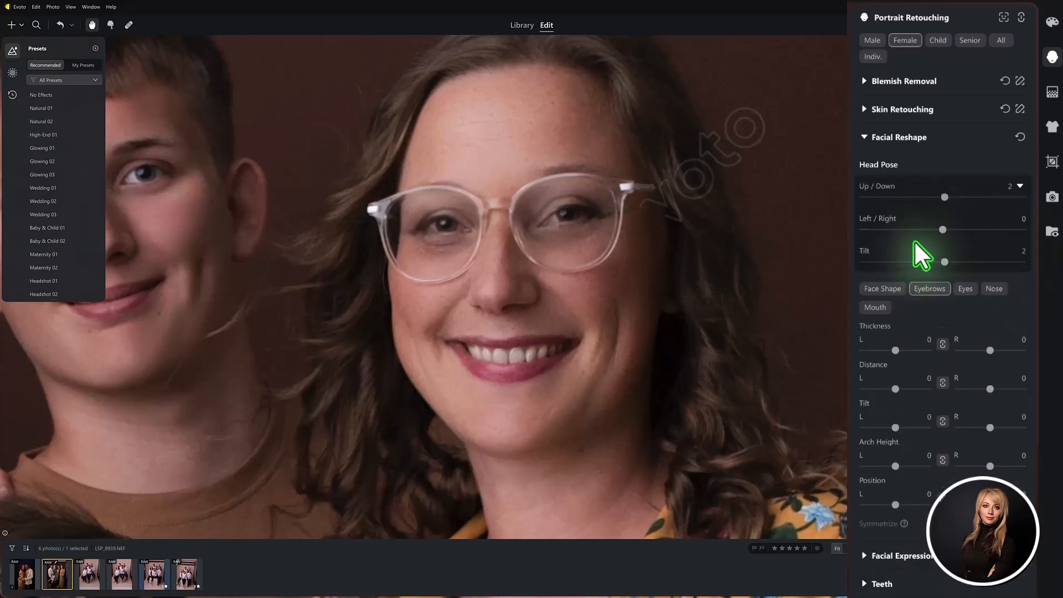
mouse_move(895, 350)
left_mouse_down()
mouse_move(864, 351)
mouse_move(897, 350)
left_mouse_up()
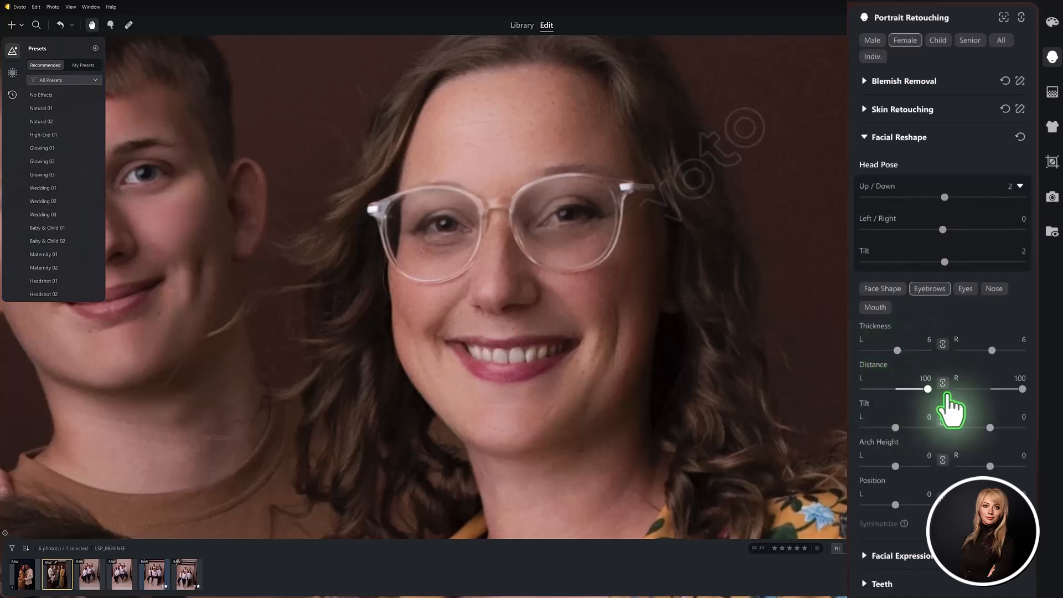
mouse_move(895, 388)
left_mouse_down()
mouse_move(863, 389)
mouse_move(894, 389)
left_mouse_up()
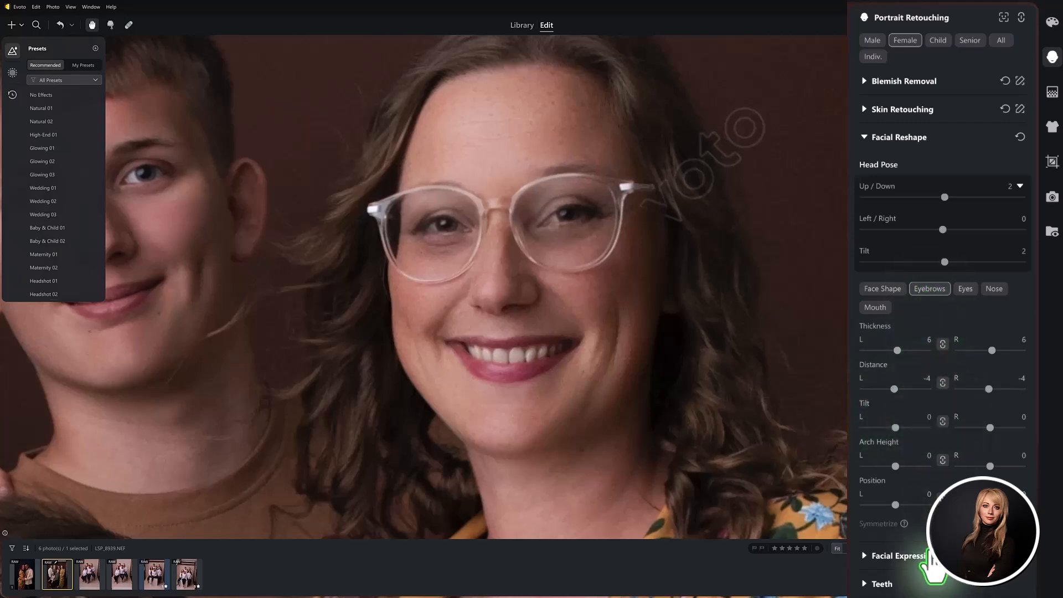
Try the Gummy Smile, Gentle Smile and Toothy options in Facial Expression, and return Smile Generation to None.
left_click(864, 556)
scroll(951, 467, "down", 2)
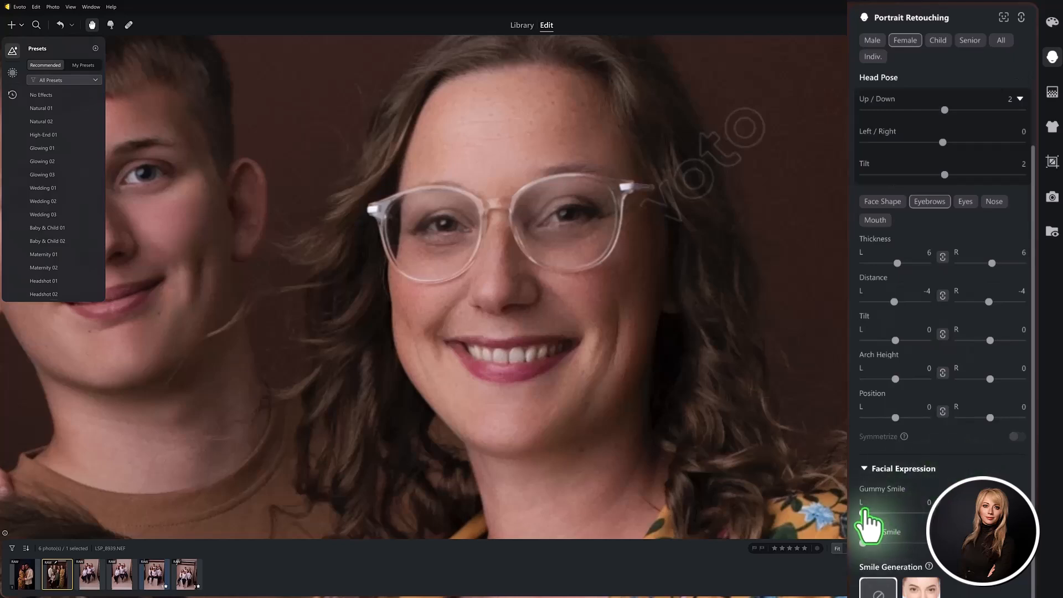
mouse_move(868, 513)
left_mouse_down()
mouse_move(927, 513)
mouse_move(862, 513)
left_mouse_up()
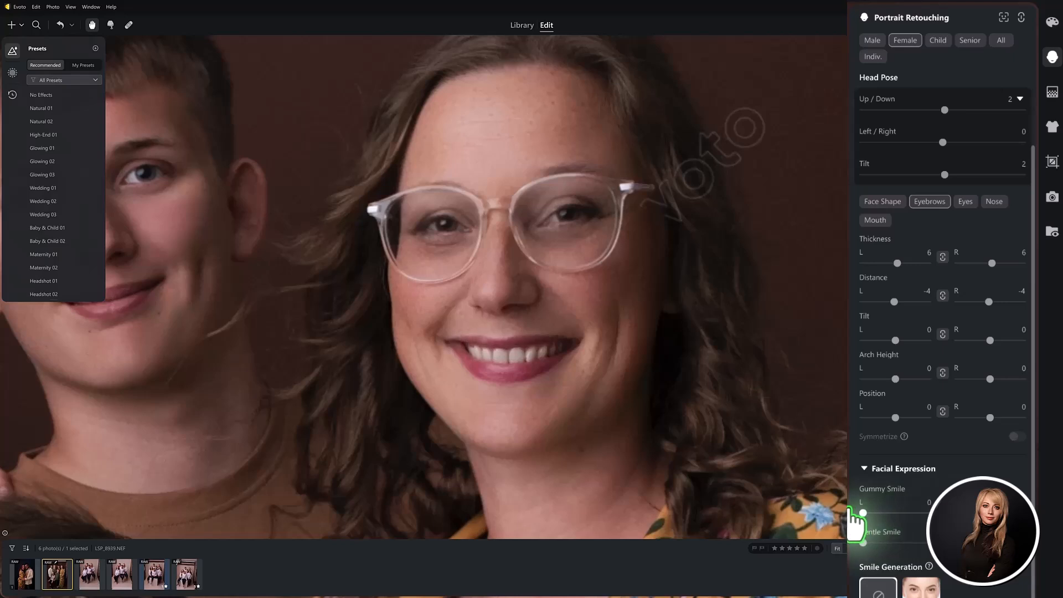
mouse_move(863, 542)
left_mouse_down()
mouse_move(1025, 542)
mouse_move(863, 542)
left_mouse_up()
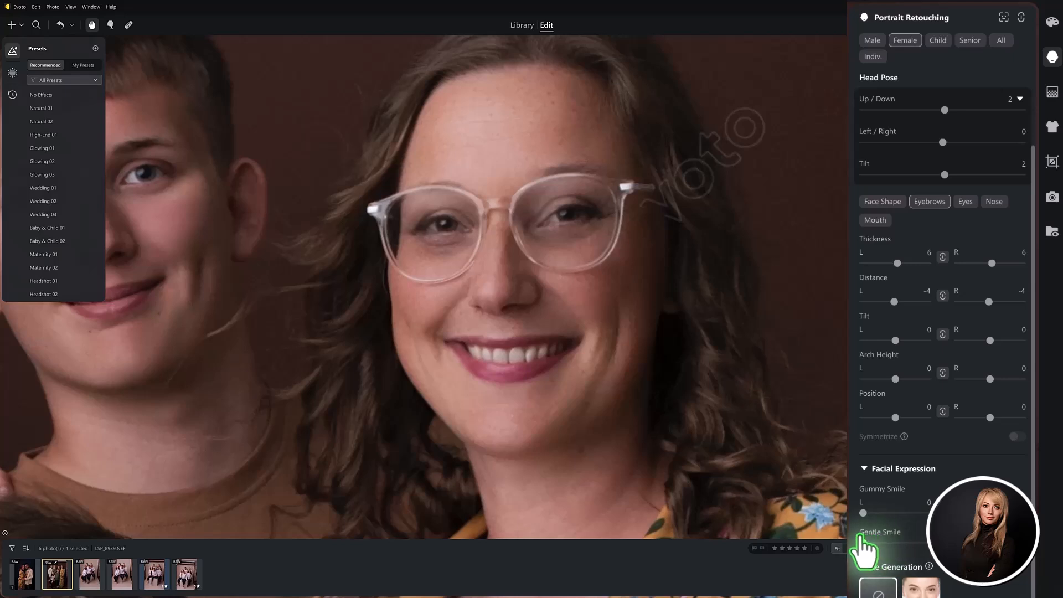
scroll(1035, 443, "down", 5)
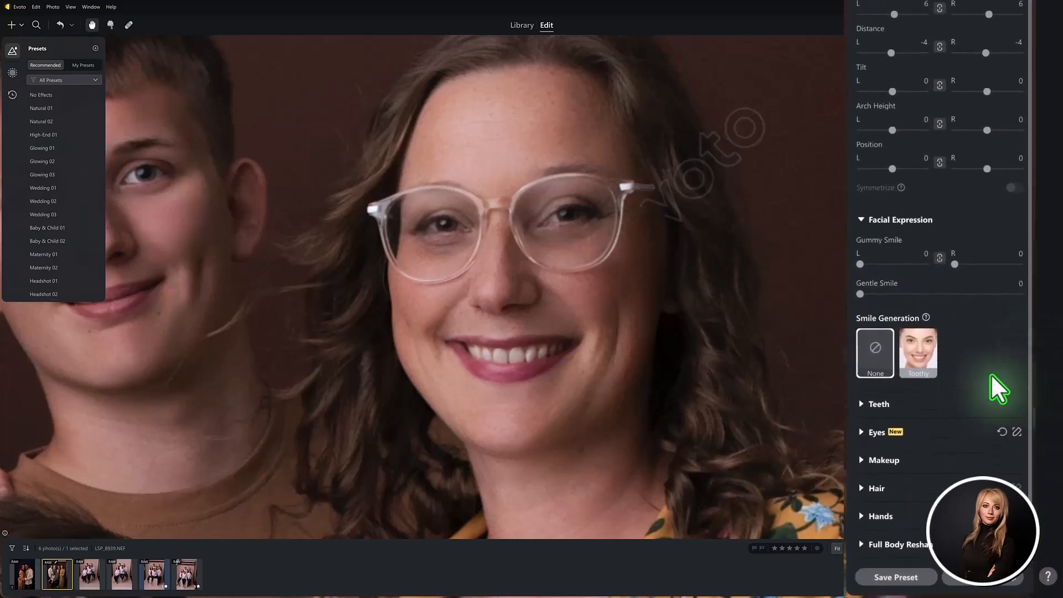
left_click(917, 354)
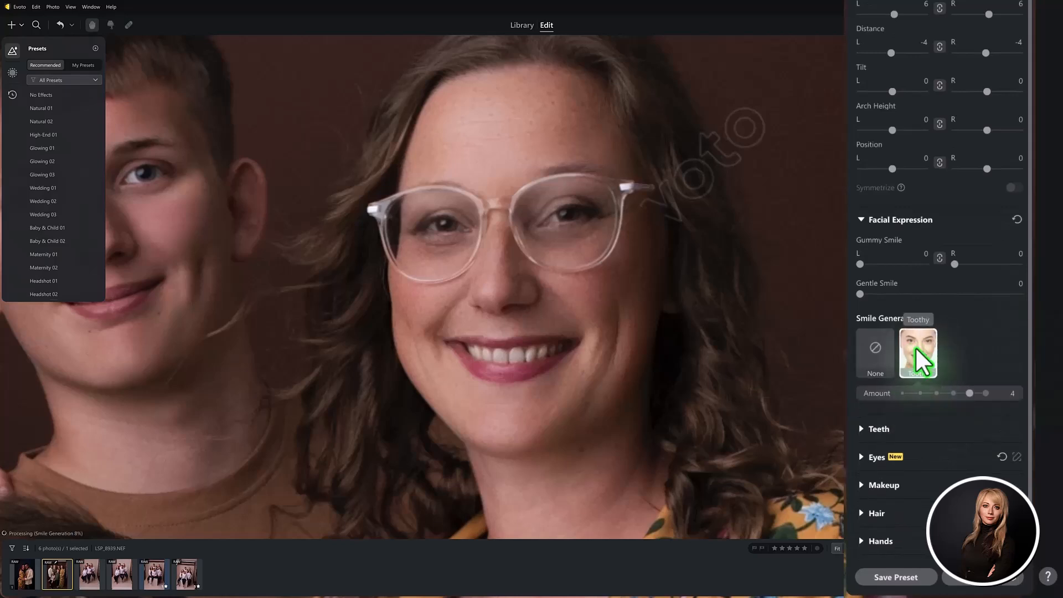
left_click(879, 356)
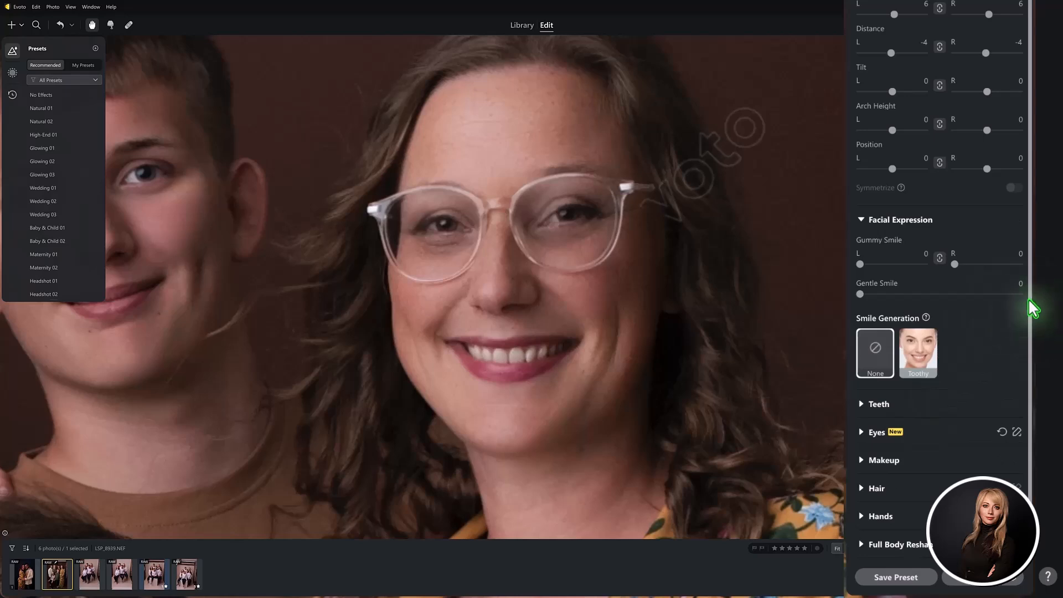
Expand the Teeth settings and set Teeth Flaws Removal to 48, Teeth Whitening to 61 and Teeth Desaturation to 29.
left_click(877, 407)
scroll(975, 332, "down", 2)
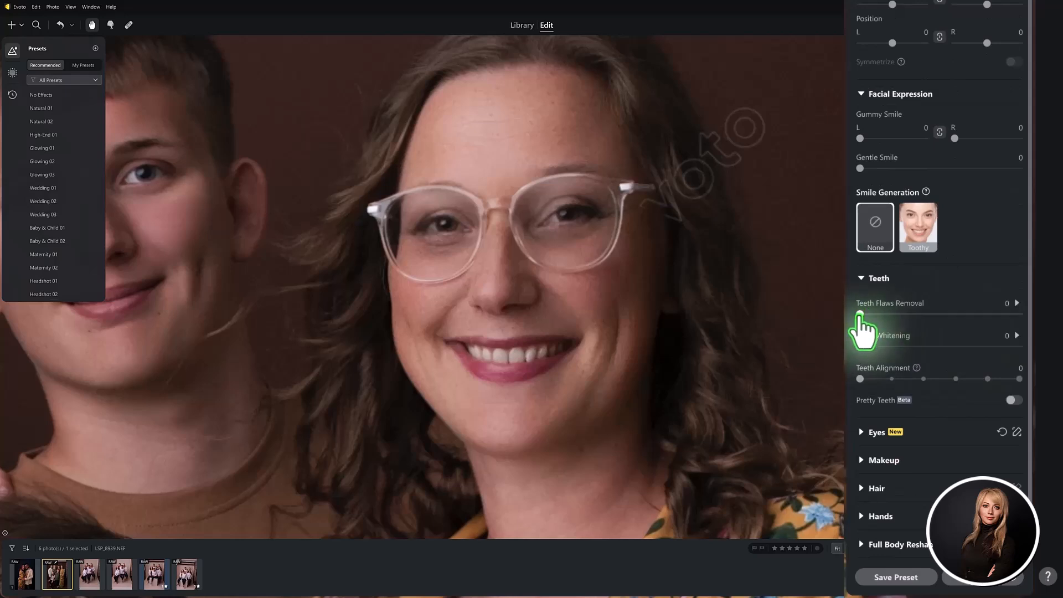
left_click_drag(867, 314, 1008, 313)
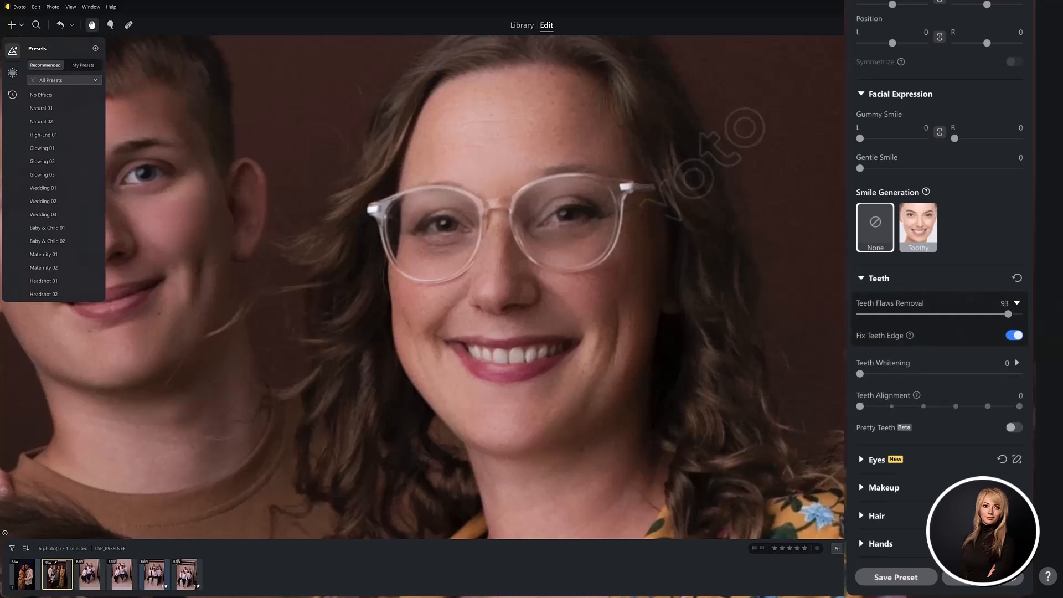
left_click_drag(1007, 313, 939, 318)
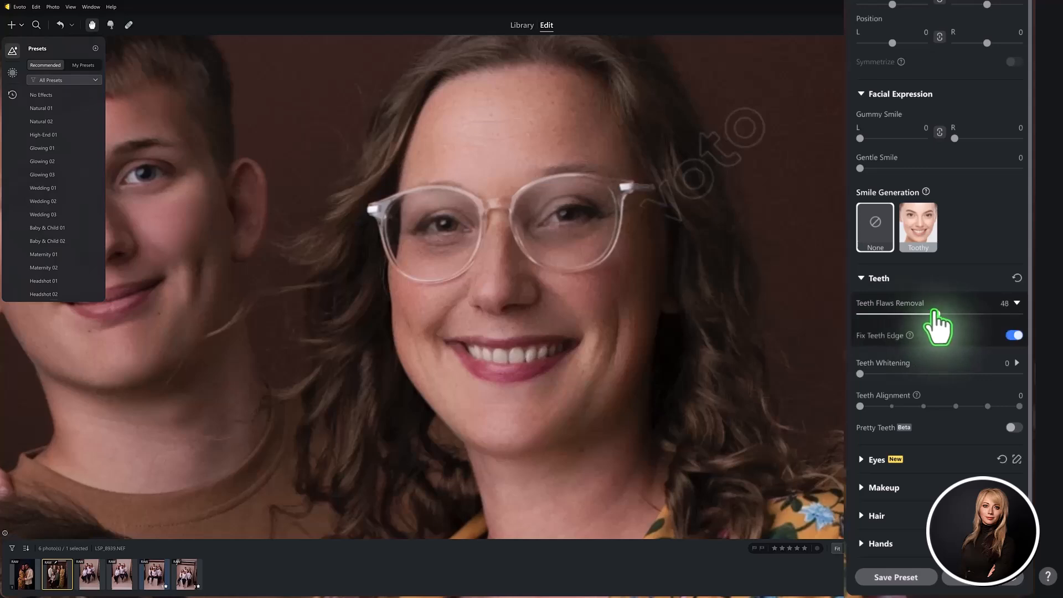
left_click_drag(861, 347, 1051, 348)
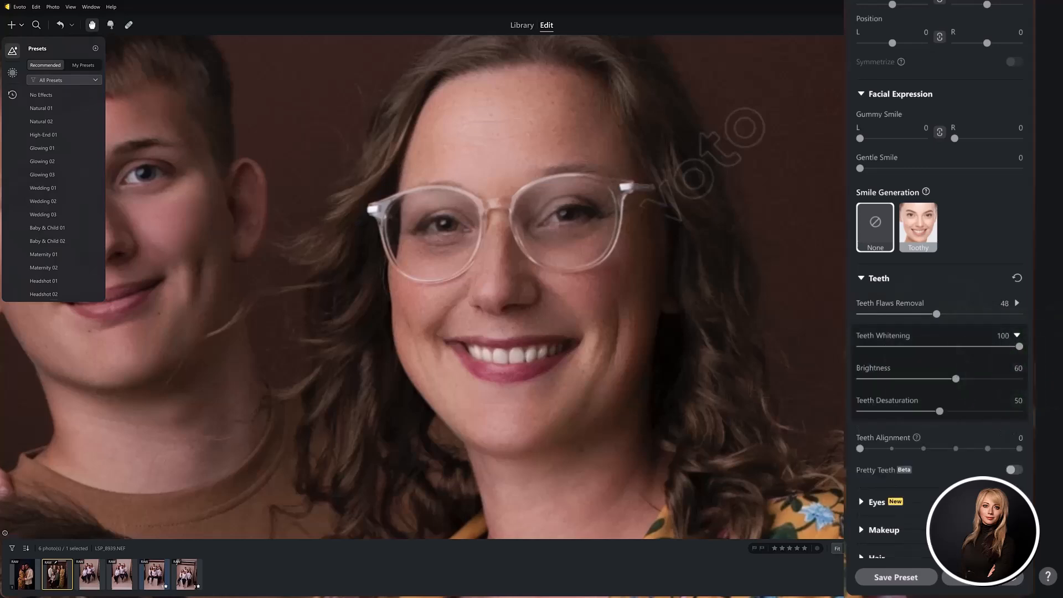
left_click_drag(1018, 346, 957, 347)
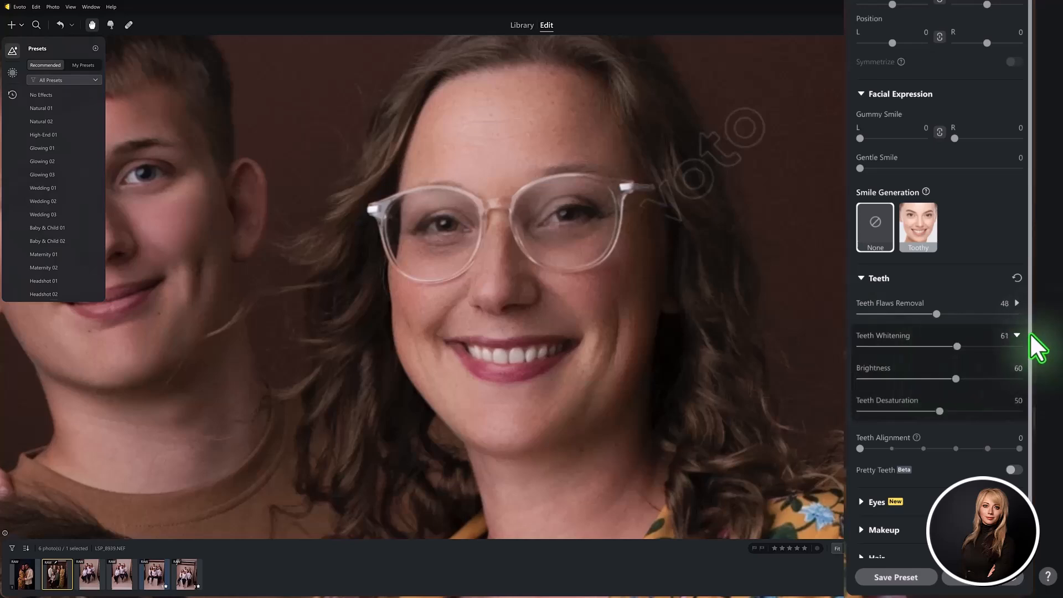
left_click_drag(1030, 321, 1032, 378)
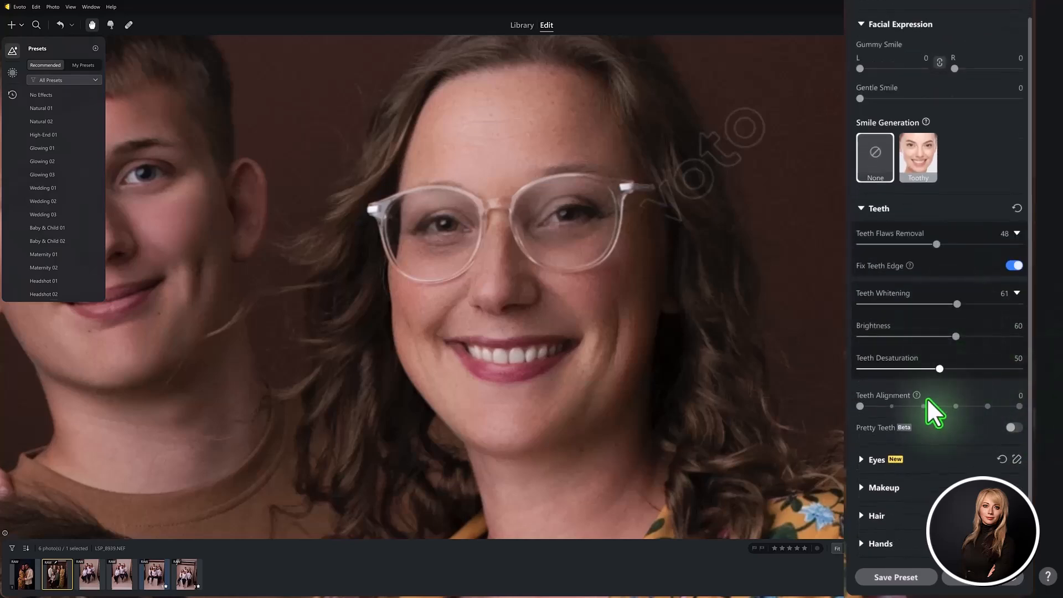
left_click_drag(939, 369, 911, 370)
scroll(1030, 410, "down", 1)
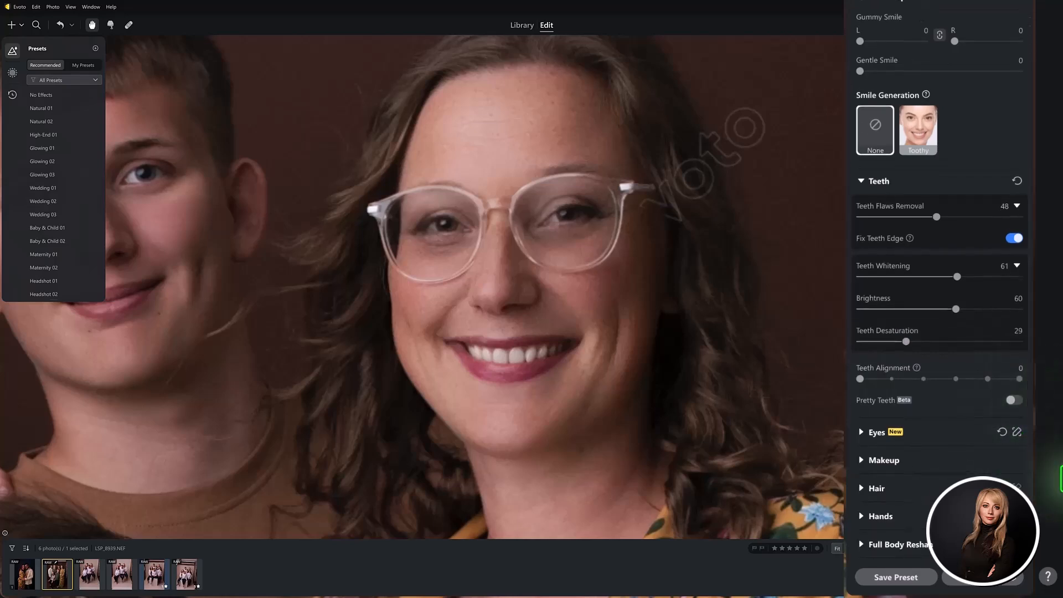
Try a Teeth Alignment of 5 and return it to 0.
left_click_drag(859, 379, 1014, 382)
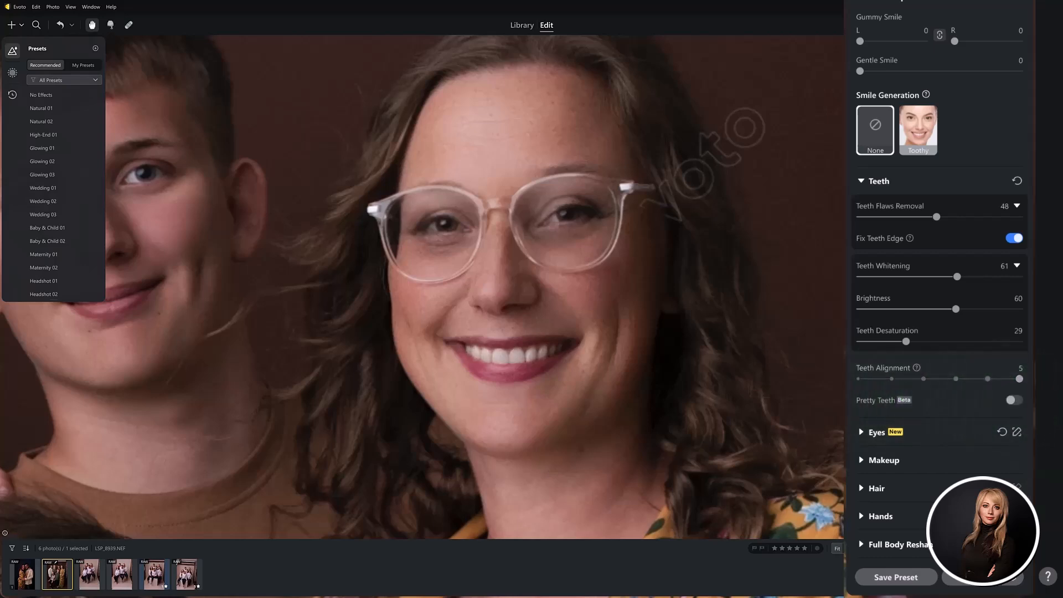
left_click(859, 379)
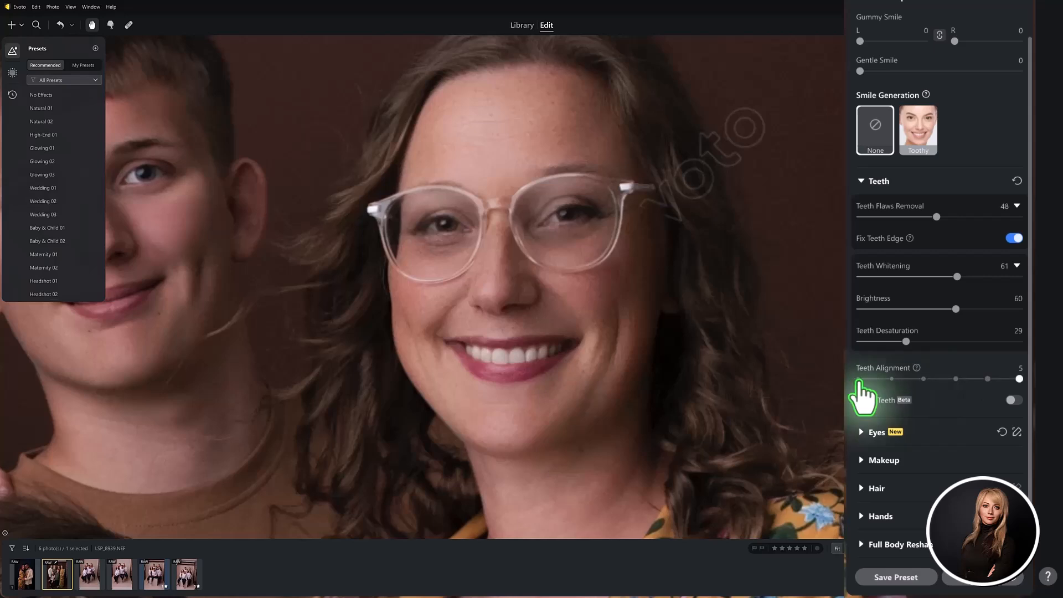
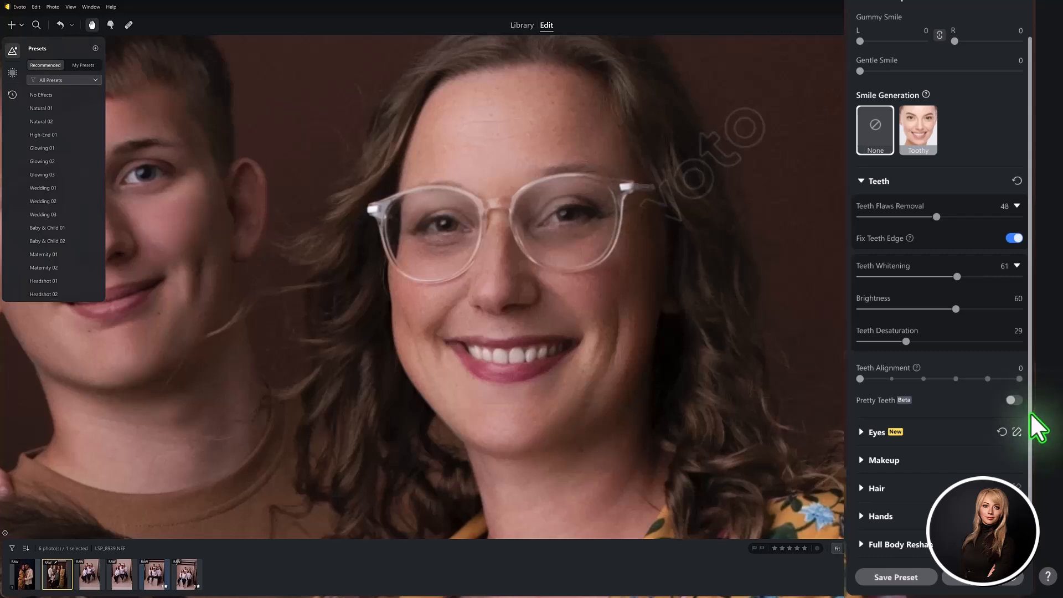
Reduce the women's Teeth Flaws Removal to 39, Teeth Whitening to 48 and teeth Brightness to 54.
left_click_drag(373, 462, 383, 419)
left_click_drag(936, 216, 922, 217)
left_click_drag(956, 277, 945, 309)
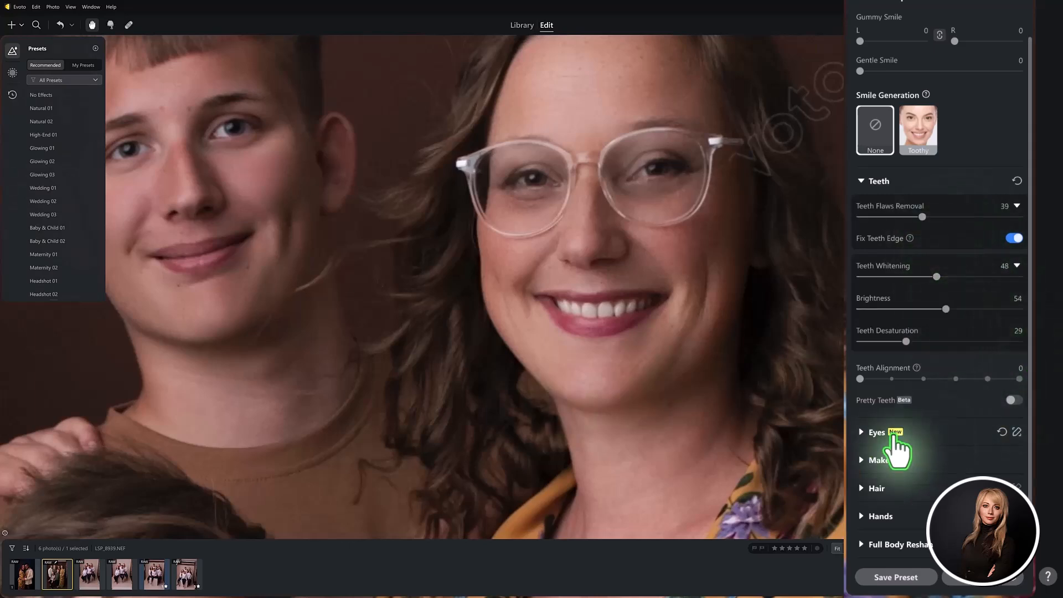
Expand the Eyes settings and set Brightness to 100, Iris to 89 and Eyes (Whites) to 7 on both sides.
left_click(861, 438)
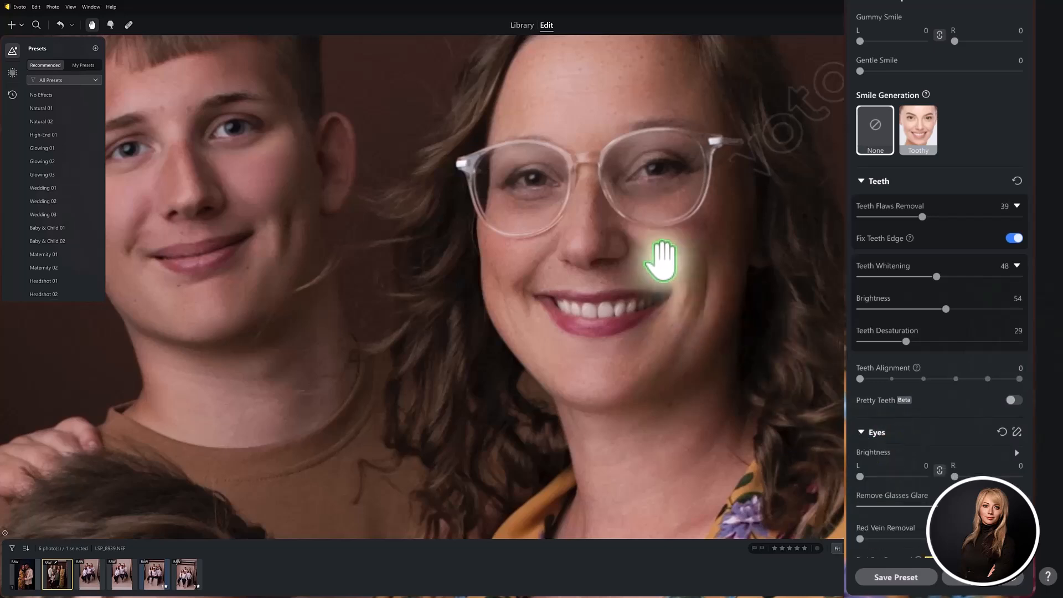
scroll(974, 421, "down", 3)
left_click_drag(859, 277, 880, 285)
left_click(939, 252)
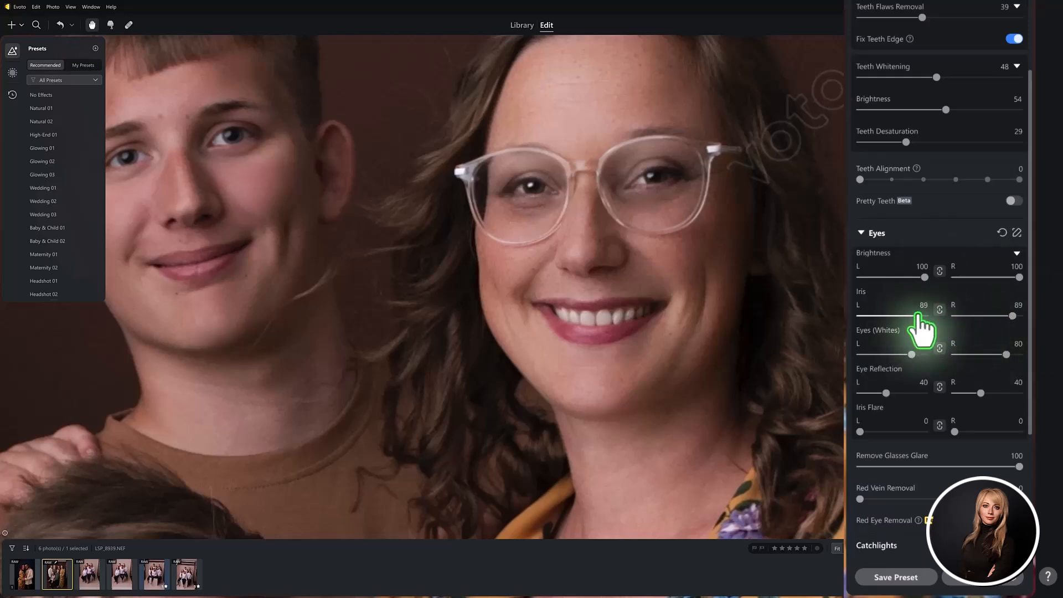
left_click_drag(911, 354, 867, 354)
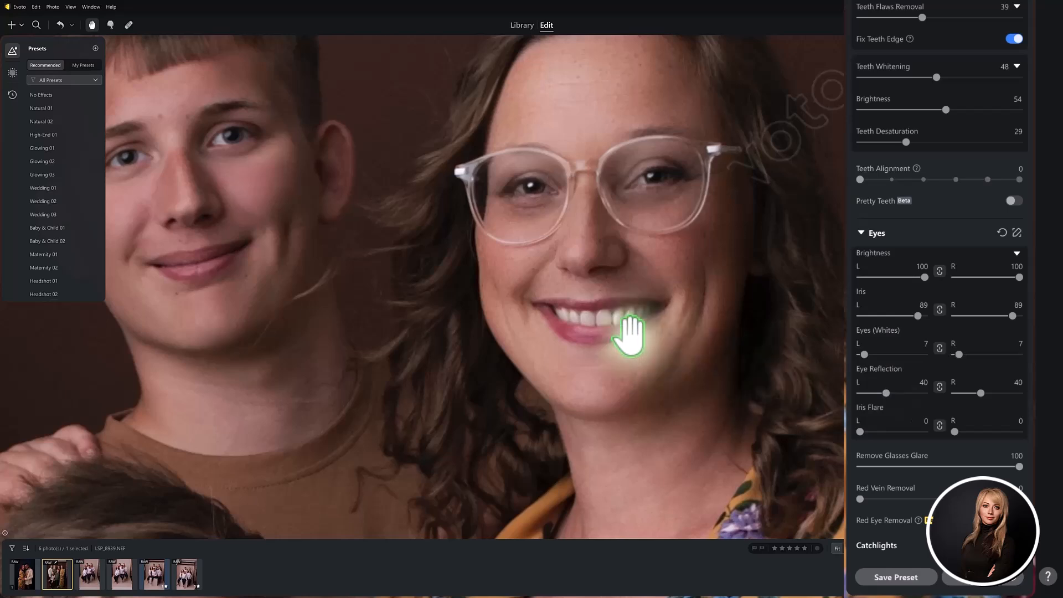
left_click_drag(628, 332, 593, 362)
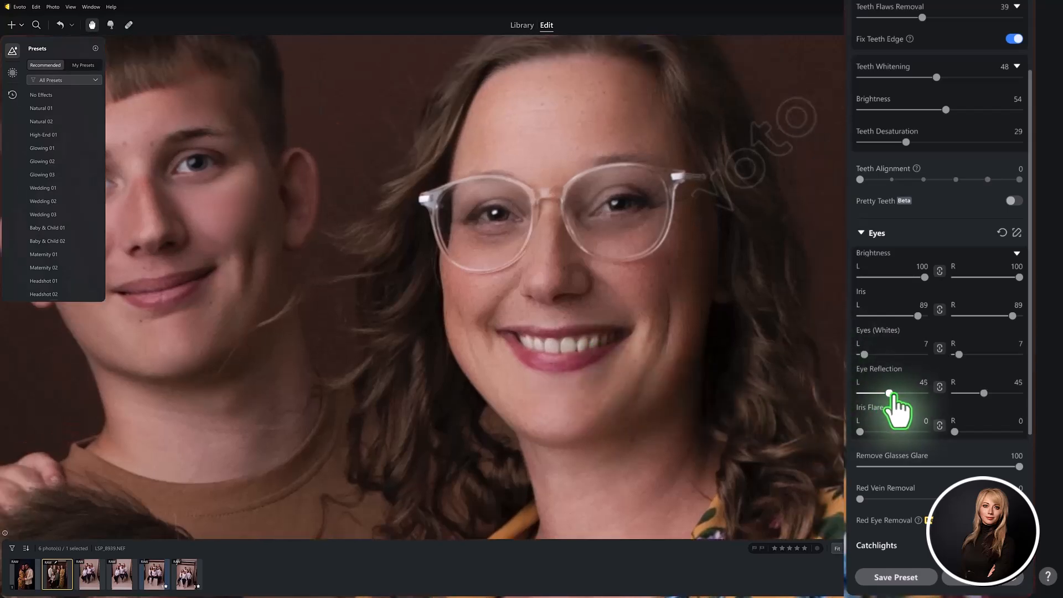
Set the women's Eye Reflection to 9 and Iris Flare to 77 on both sides.
left_click_drag(888, 392, 941, 392)
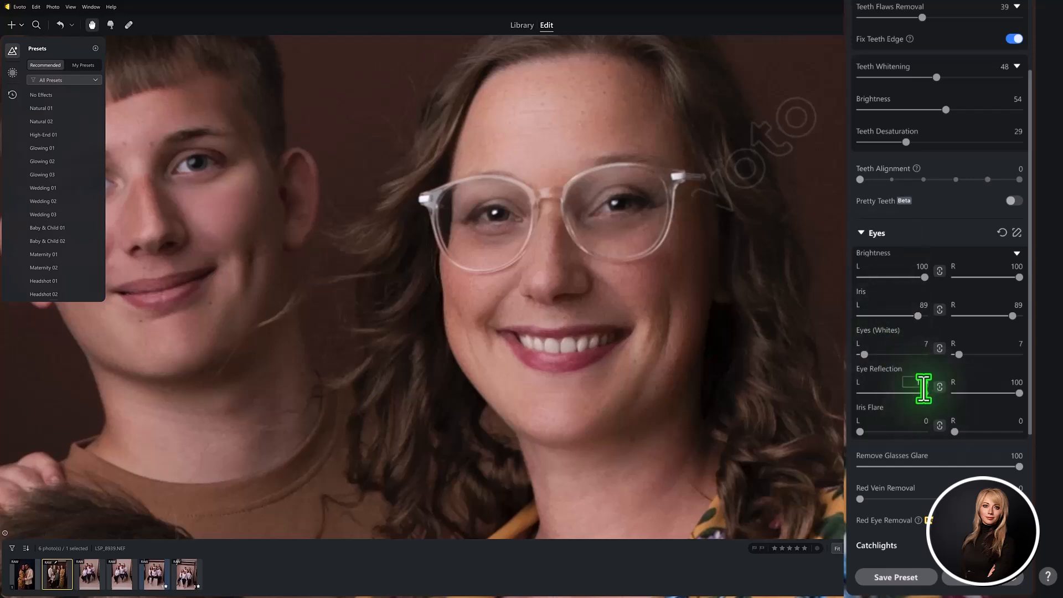
left_click_drag(925, 393, 863, 392)
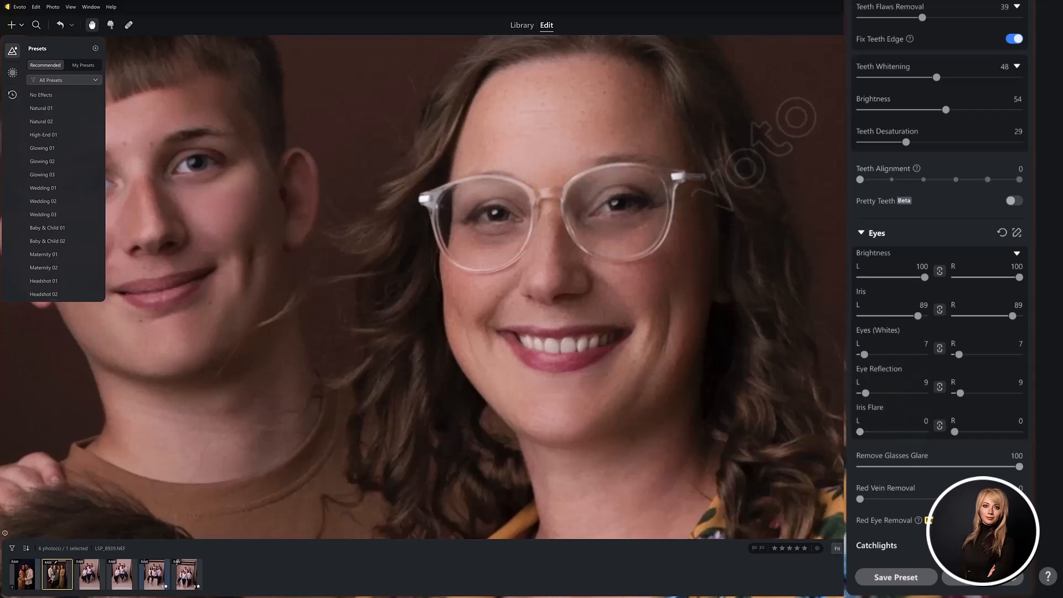
left_click_drag(859, 431, 901, 432)
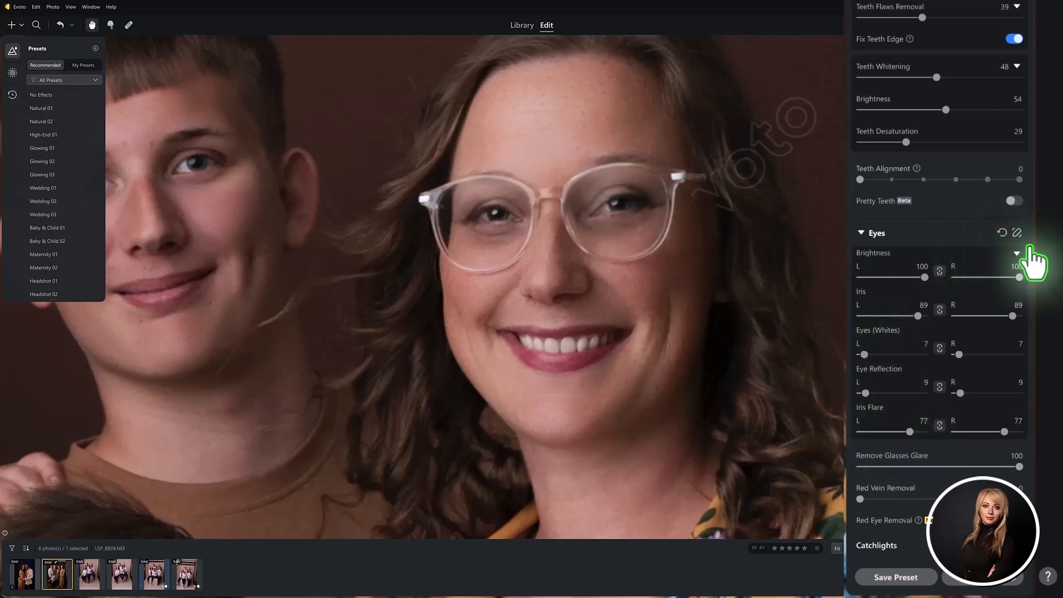
Set Red Vein Removal to 61 in the Eyes settings, and try Red Eye Removal before switching it off again.
left_click_drag(1030, 253, 1032, 407)
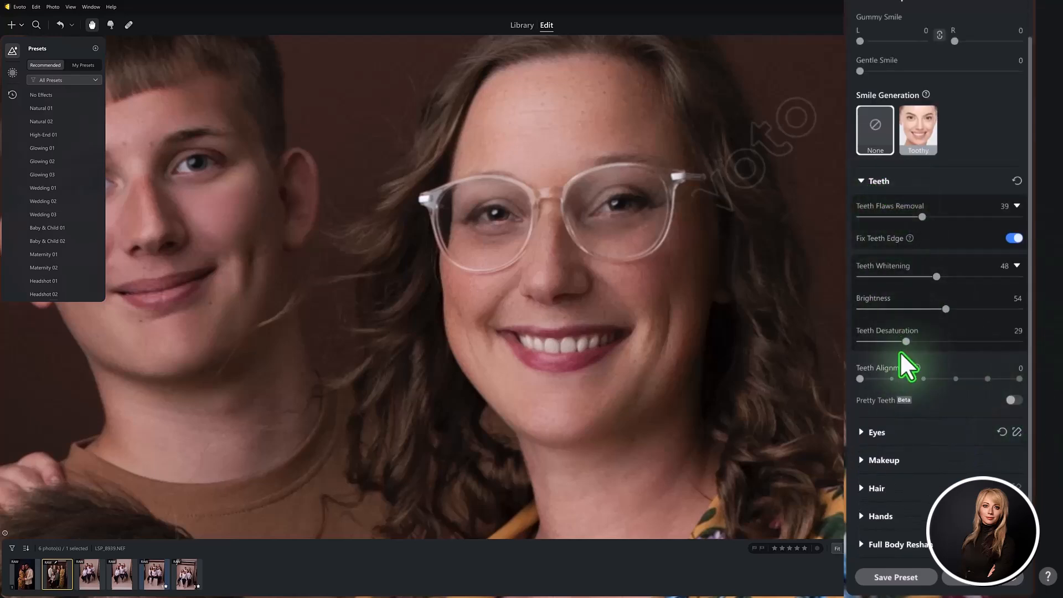
left_click(869, 432)
scroll(965, 304, "down", 10)
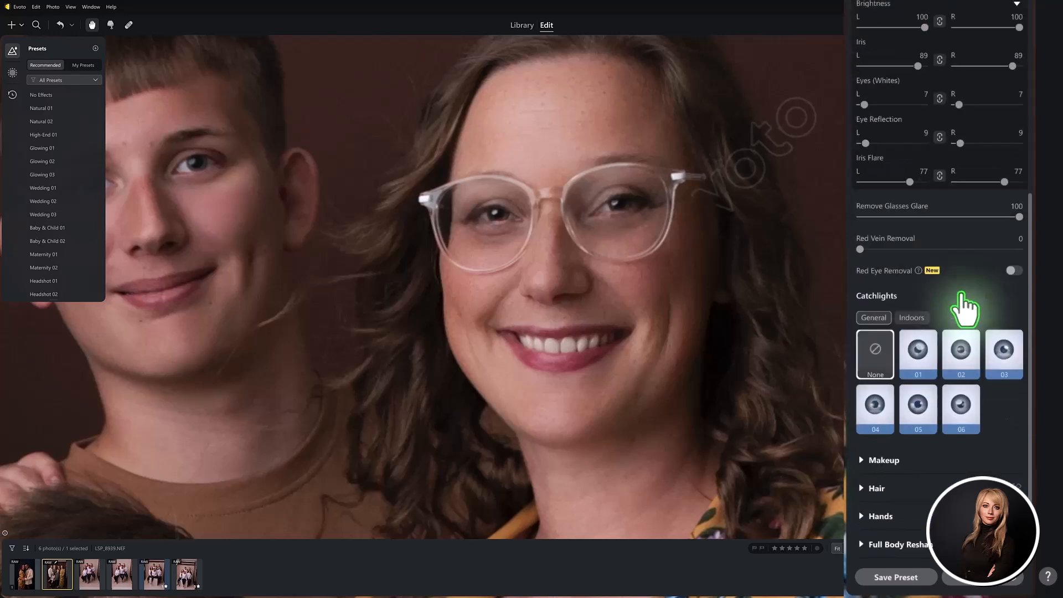
left_click_drag(860, 249, 957, 249)
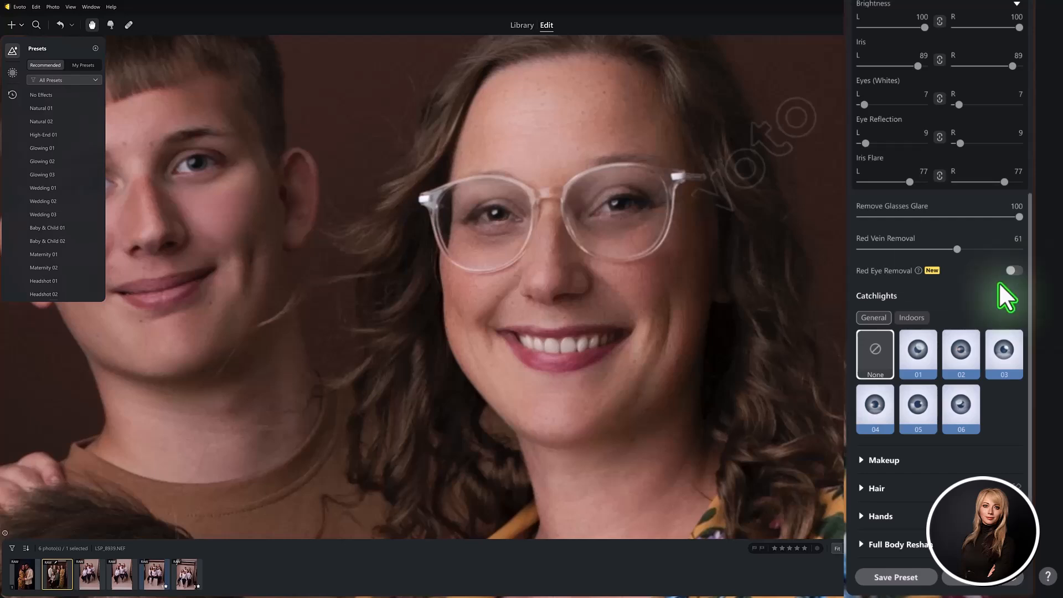
left_click(1015, 271)
left_click(1014, 271)
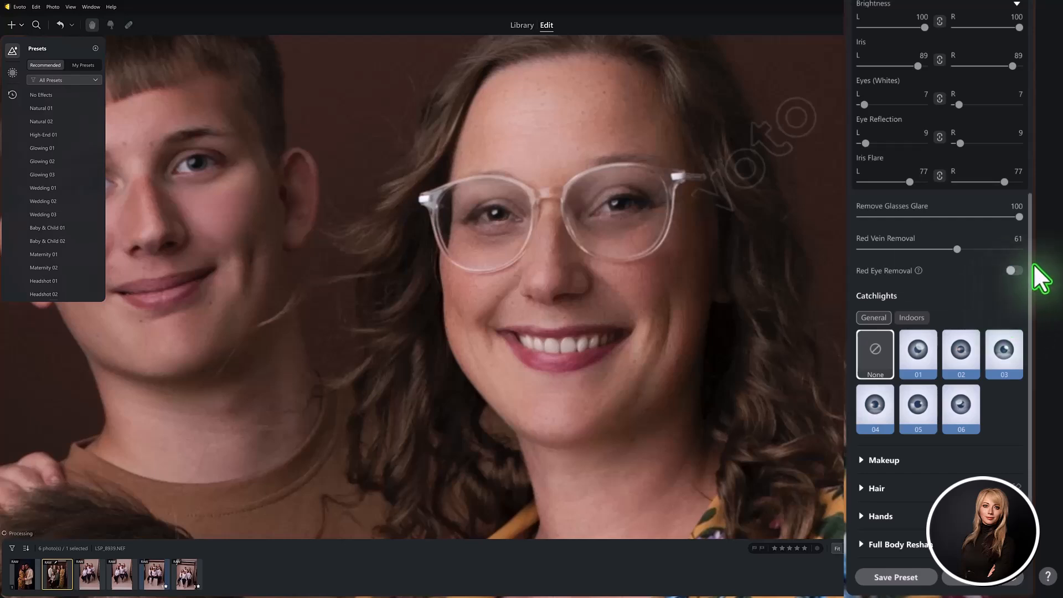
Try General catchlights 01 and 02 on the women's eyes and return the choice to None.
left_click(918, 353)
left_click(972, 357)
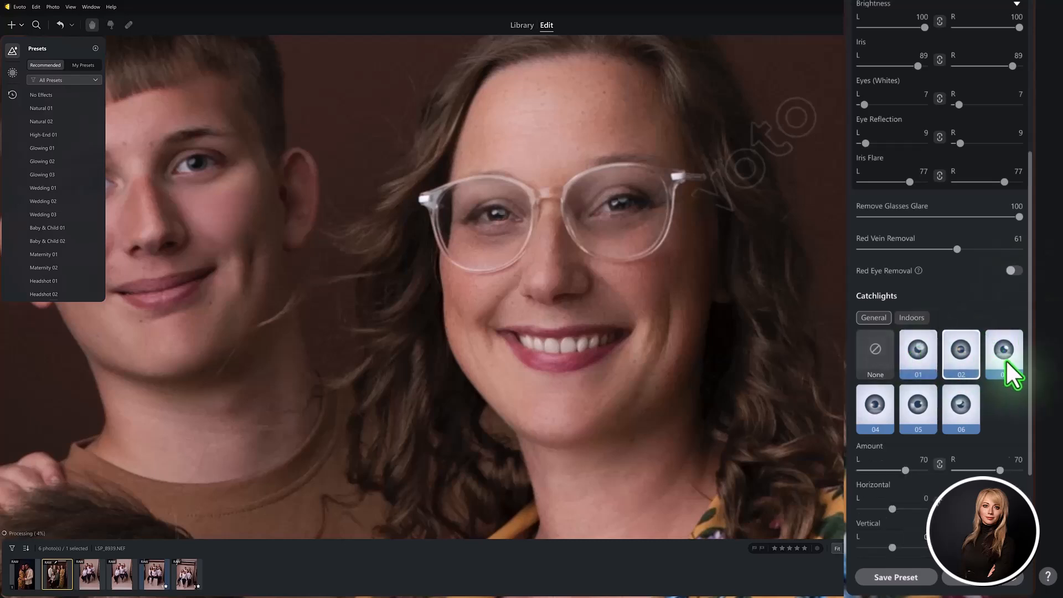
left_click(875, 354)
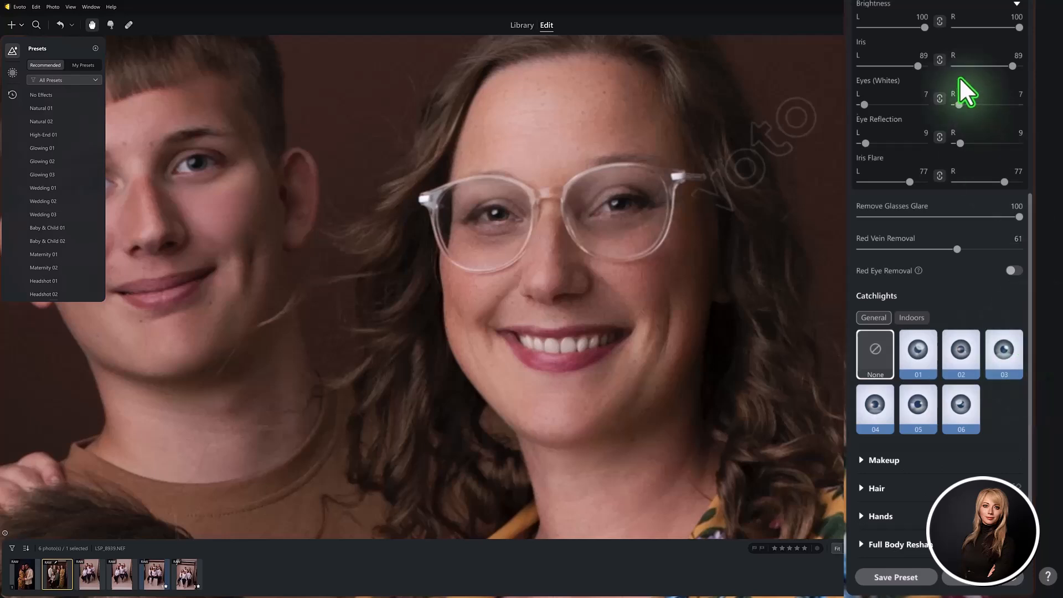
Collapse the Facial Expression settings, show the individual face selection, and return to the Female group.
scroll(960, 89, "up", 6)
scroll(941, 61, "up", 5)
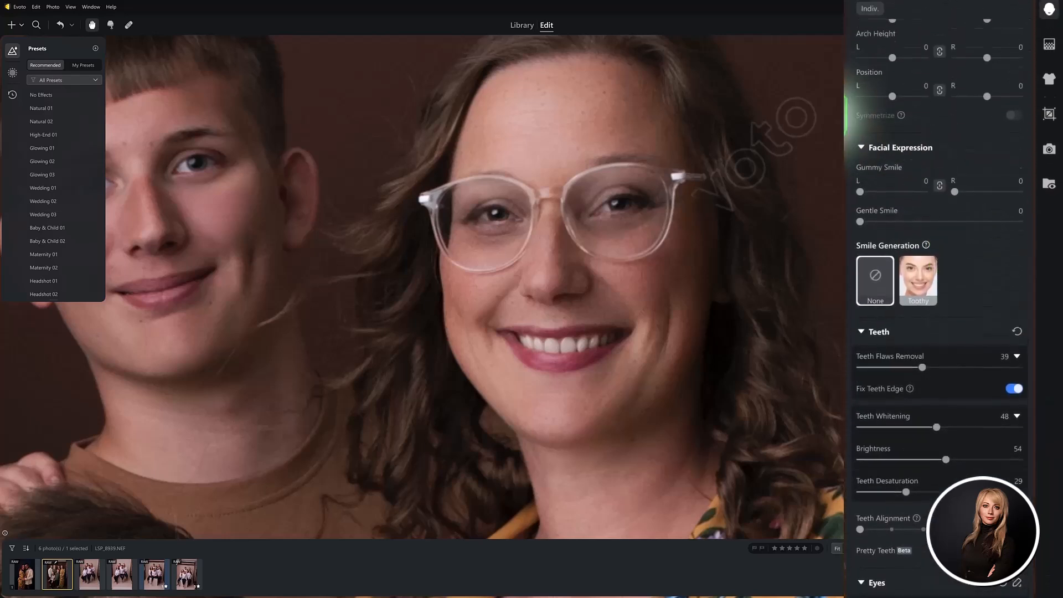
left_click(861, 191)
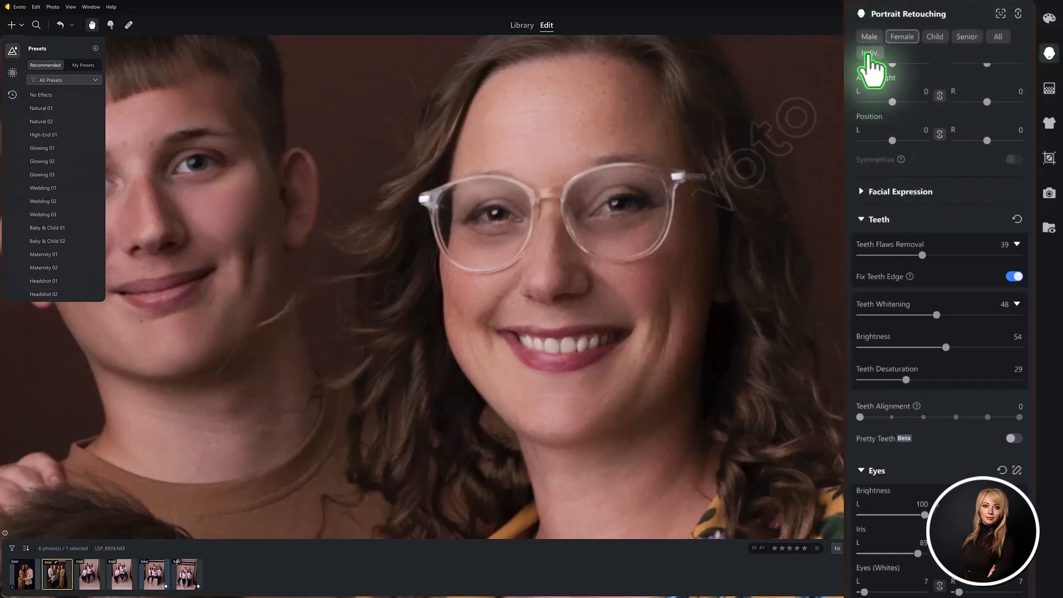
left_click(868, 53)
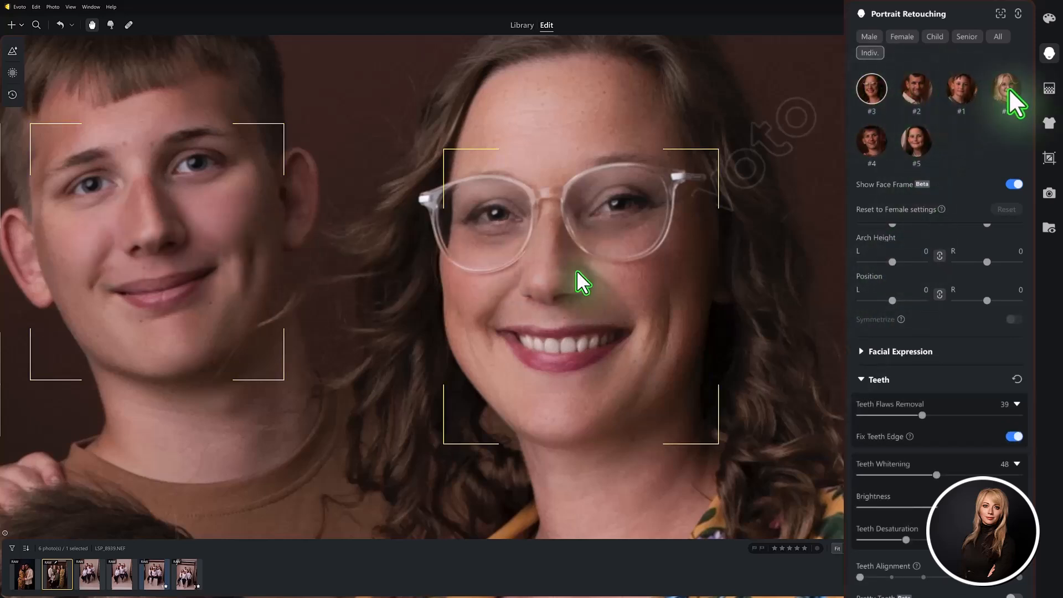
scroll(958, 458, "down", 3)
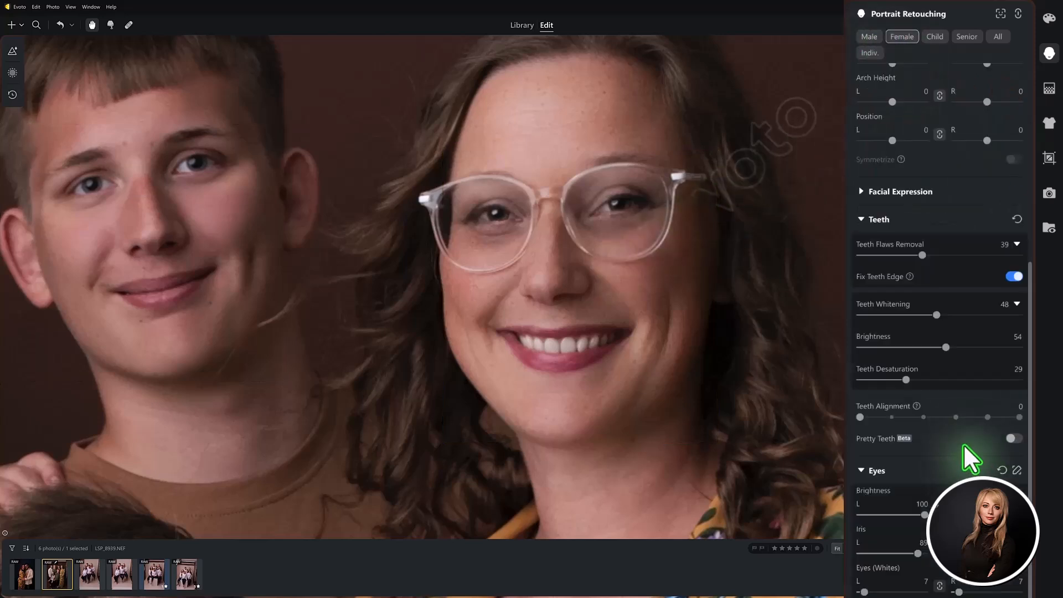
Collapse the Teeth and Eyes settings and expand the Makeup settings for the Female group.
left_click(864, 219)
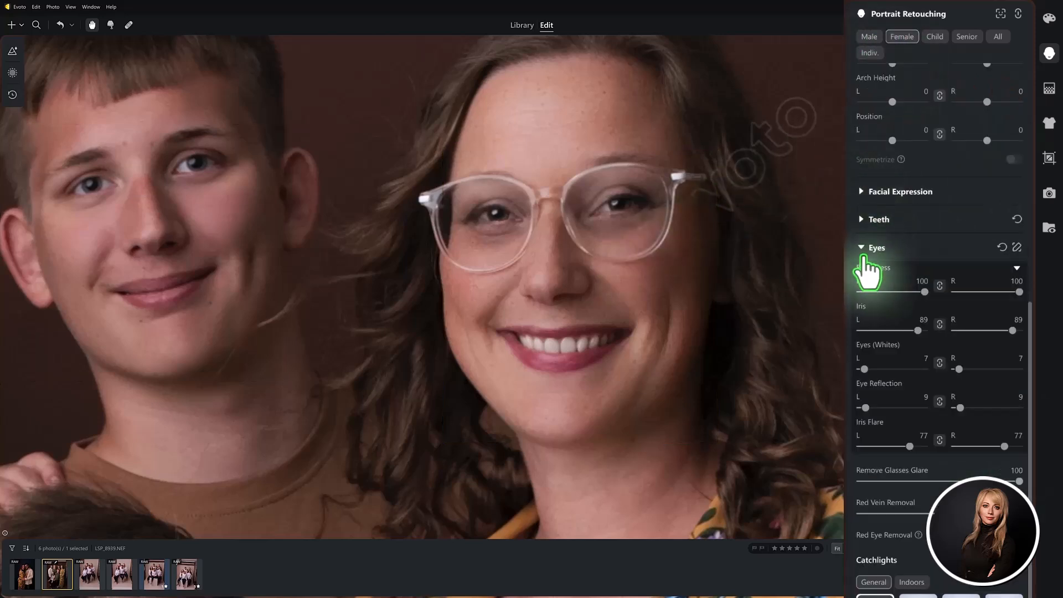
scroll(863, 265, "up", 5)
scroll(872, 304, "down", 4)
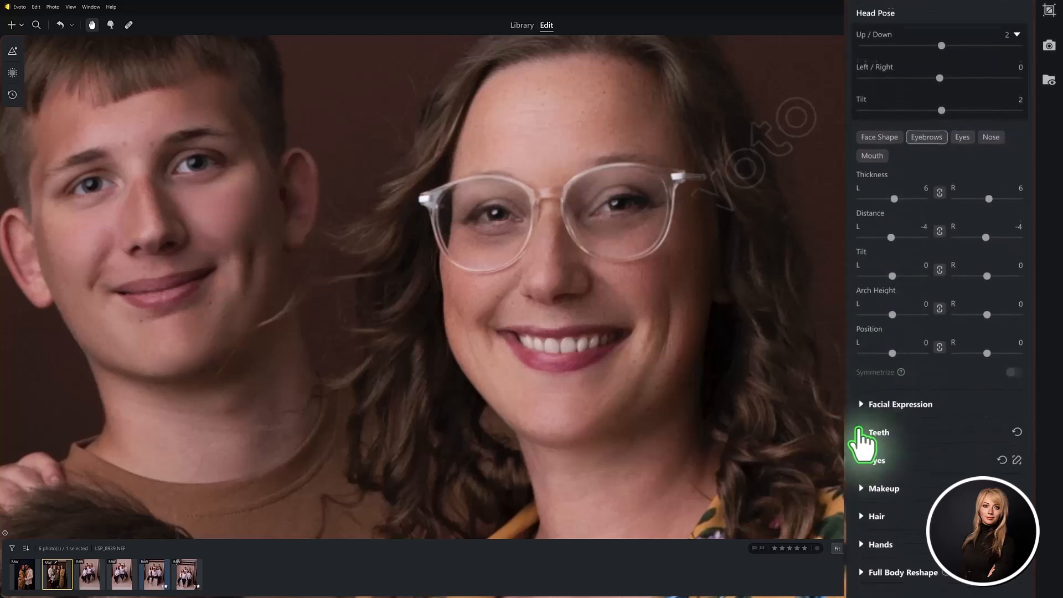
left_click(940, 470)
scroll(941, 469, "down", 5)
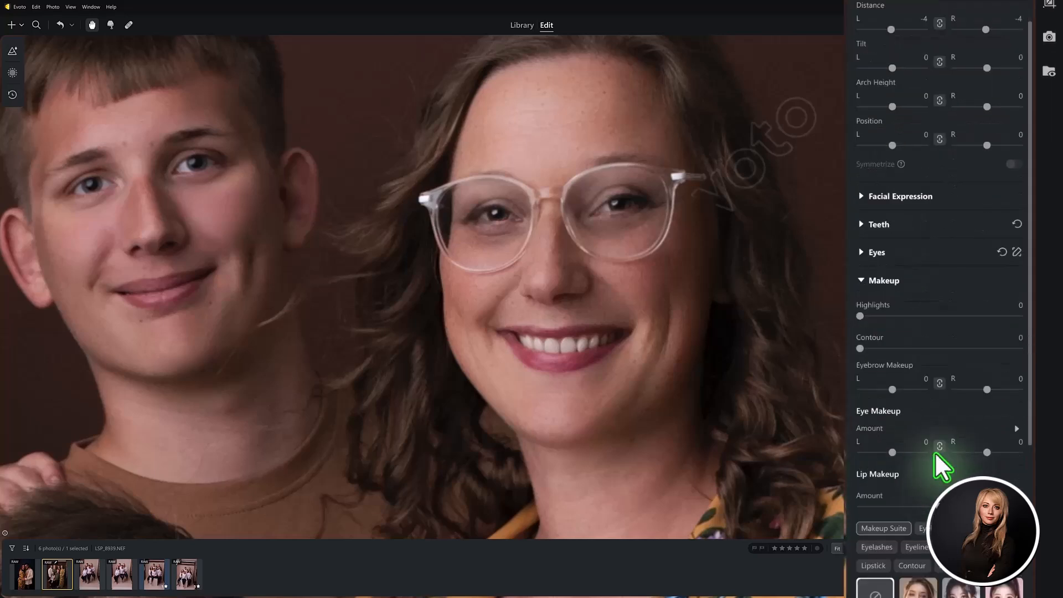
Set the woman's makeup highlights to 7, contour to 26, eyebrow makeup to 38 and eye makeup to 31 on both sides.
left_click_drag(869, 317, 901, 349)
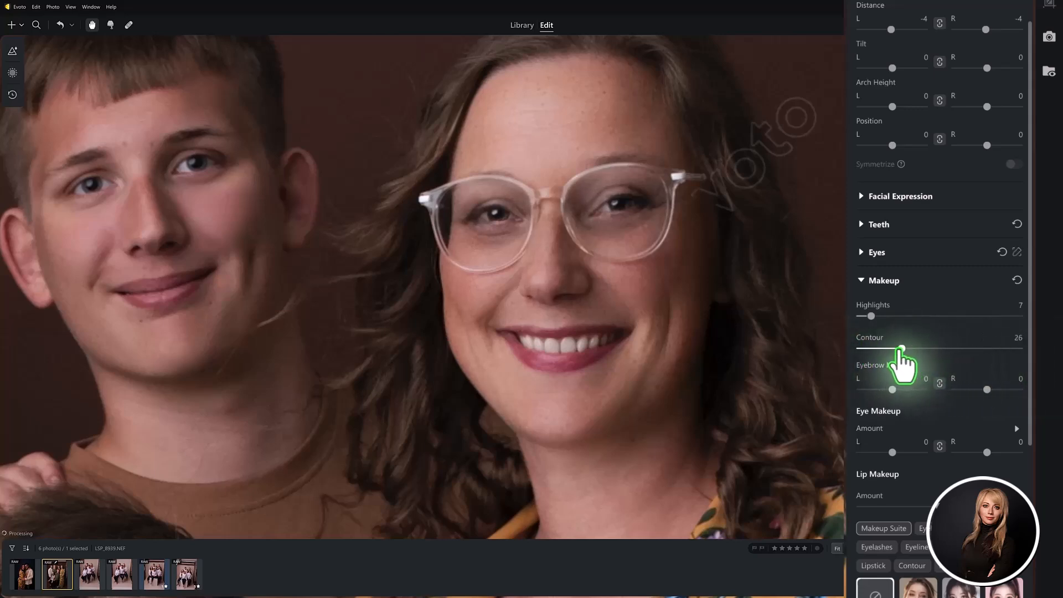
mouse_move(892, 389)
left_mouse_down()
mouse_move(928, 389)
mouse_move(904, 390)
left_mouse_up()
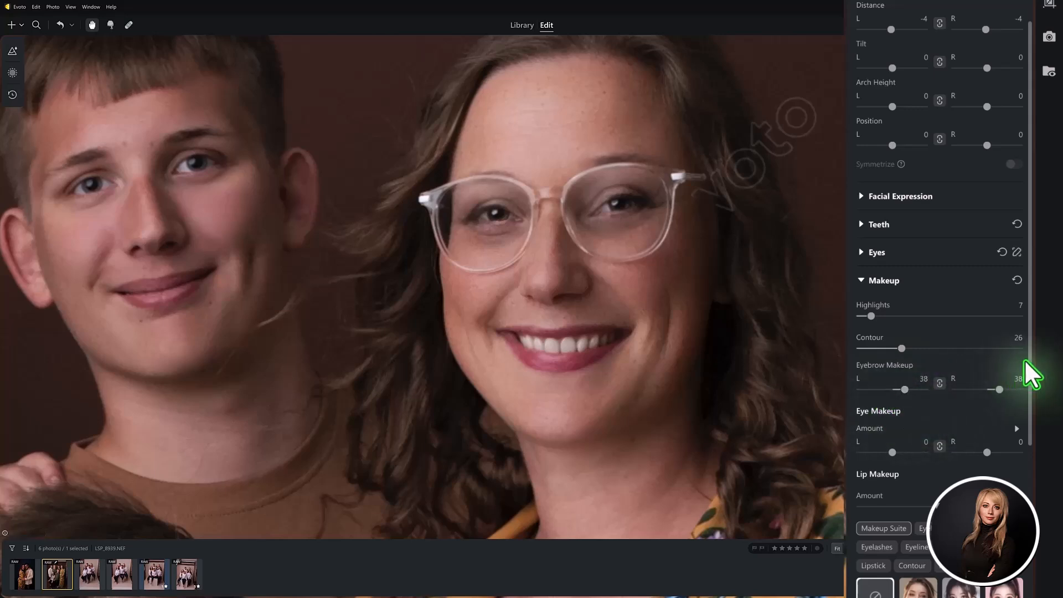
left_click_drag(1028, 368, 1028, 418)
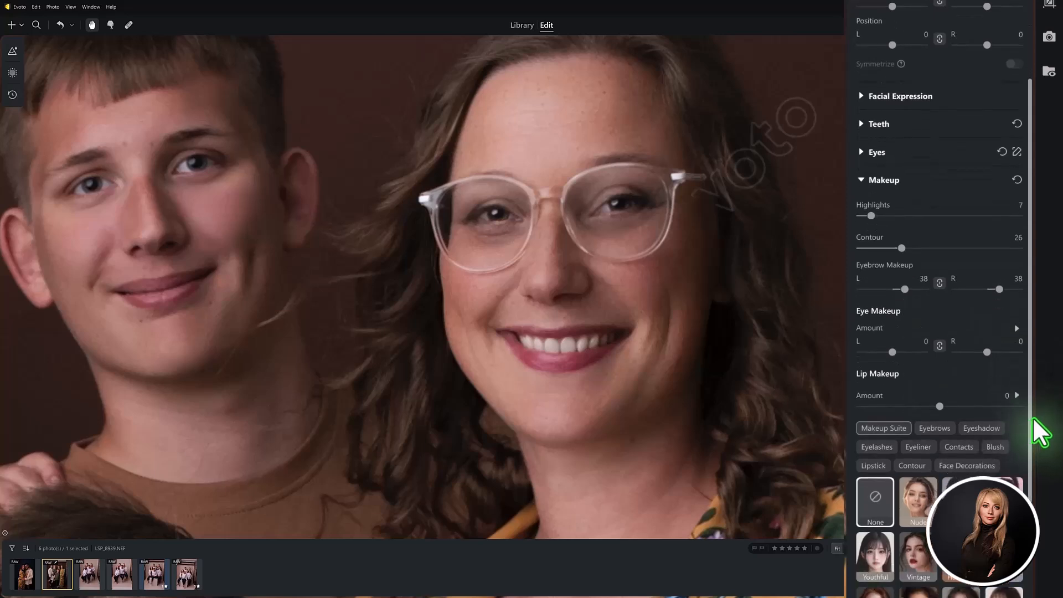
mouse_move(892, 352)
left_mouse_down()
mouse_move(935, 354)
mouse_move(902, 353)
left_mouse_up()
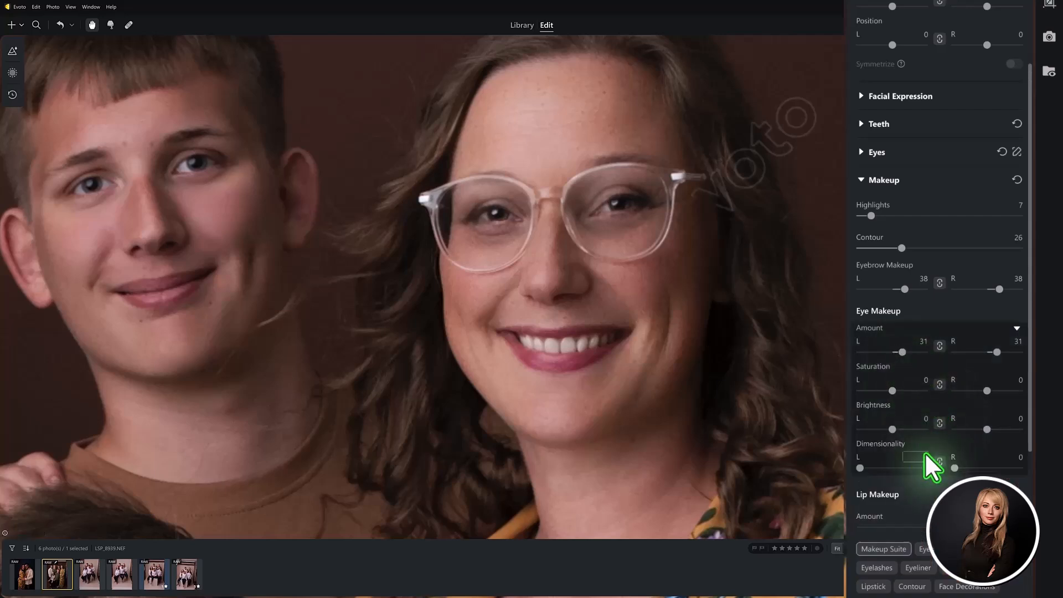
Set the lip makeup amount to 11 and expand its detailed settings.
scroll(929, 457, "down", 2)
mouse_move(939, 427)
left_mouse_down()
mouse_move(1012, 428)
mouse_move(855, 427)
mouse_move(948, 427)
left_mouse_up()
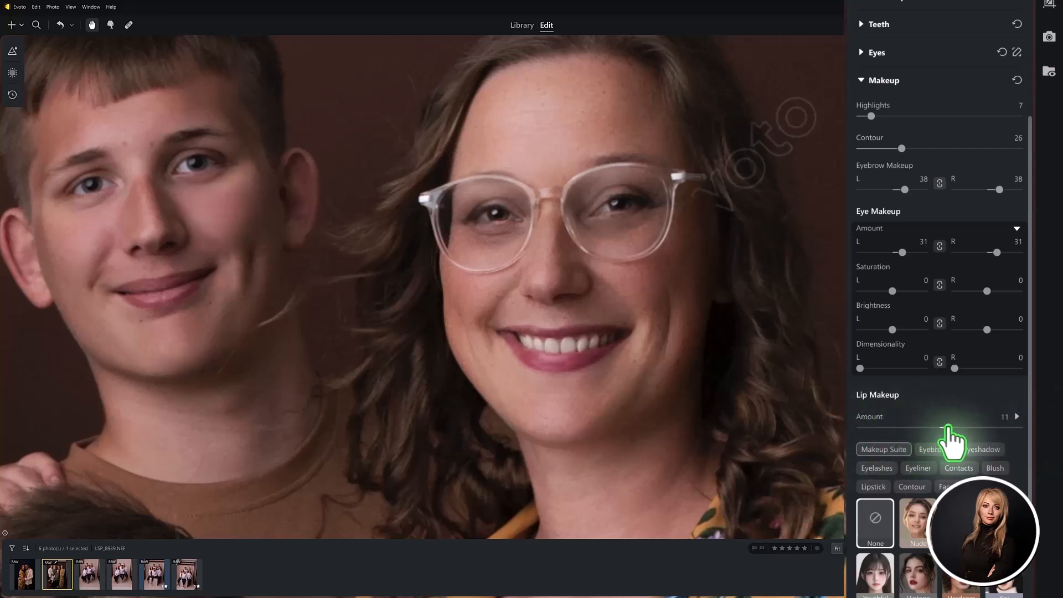
left_click(1016, 417)
Try the Grace, Cat Eyes, Freckles, Hardcore and Chic makeup suites on the woman's face, reducing the amount for Chic.
left_click_drag(1030, 407, 1033, 581)
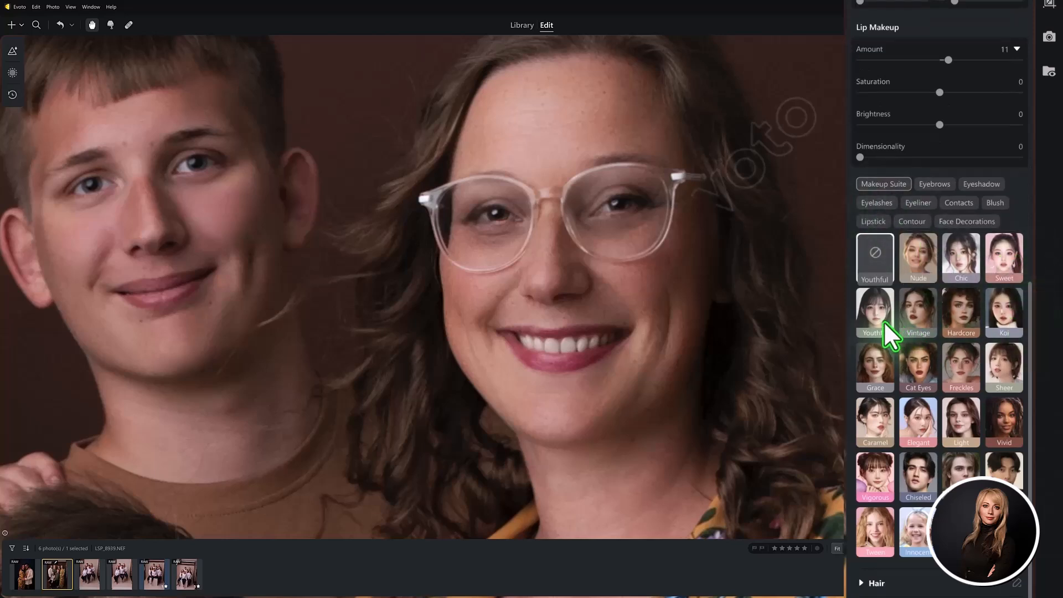
left_click(877, 369)
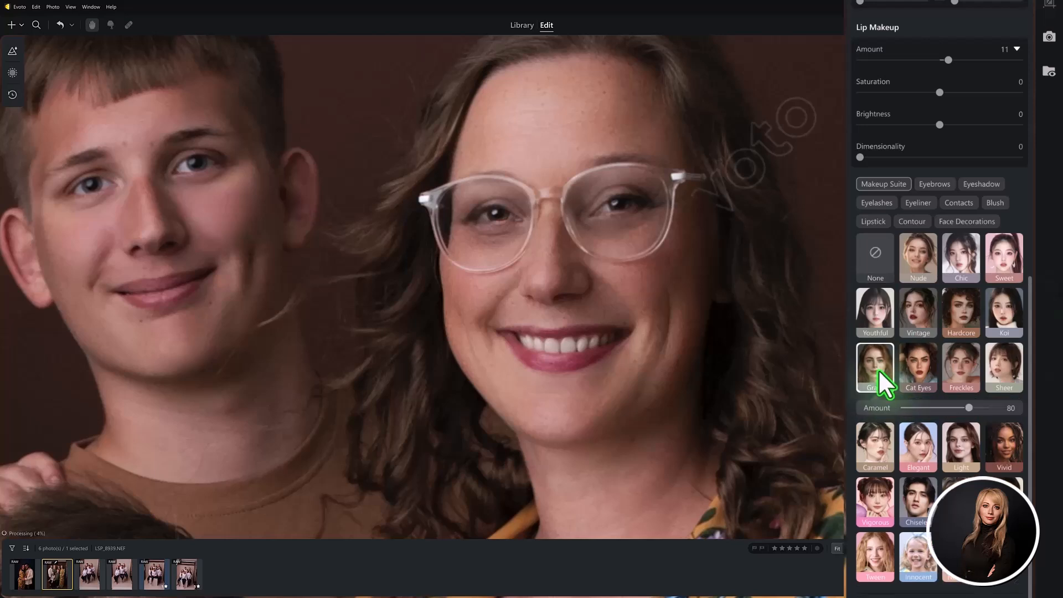
left_click(931, 375)
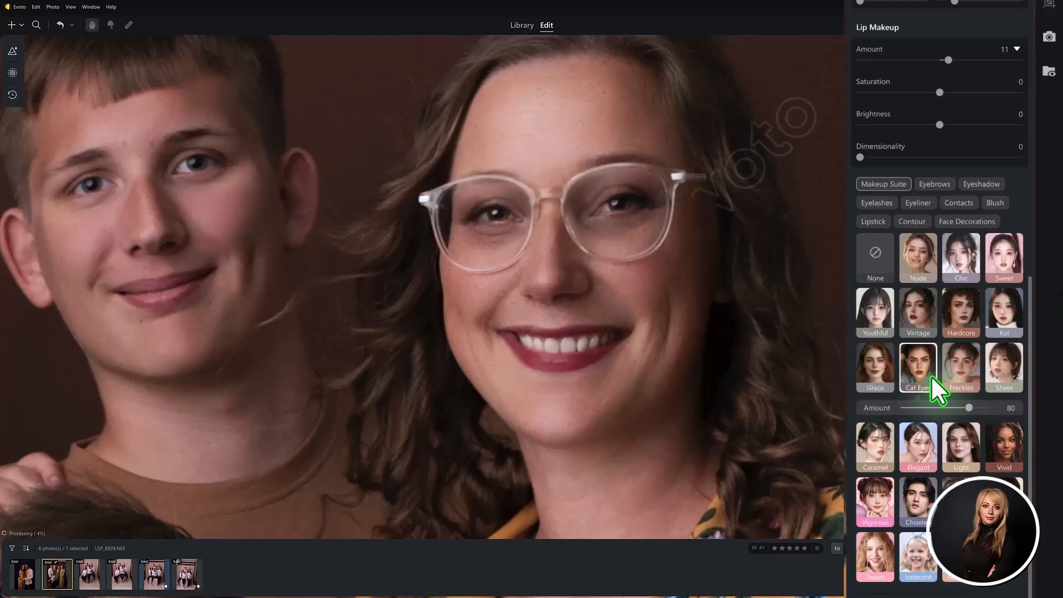
left_click(965, 370)
left_click(965, 314)
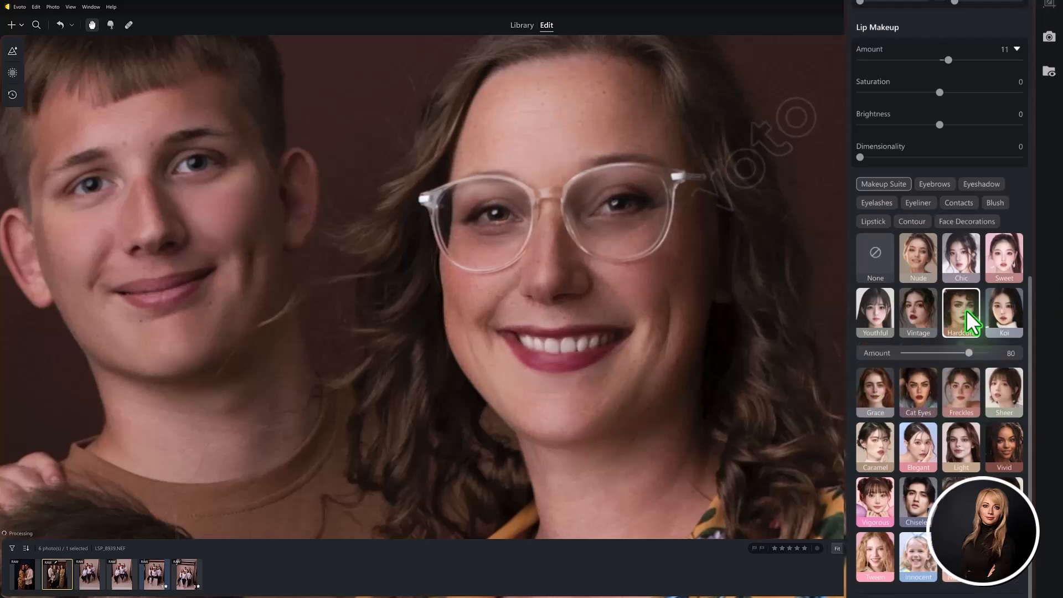
left_click(973, 270)
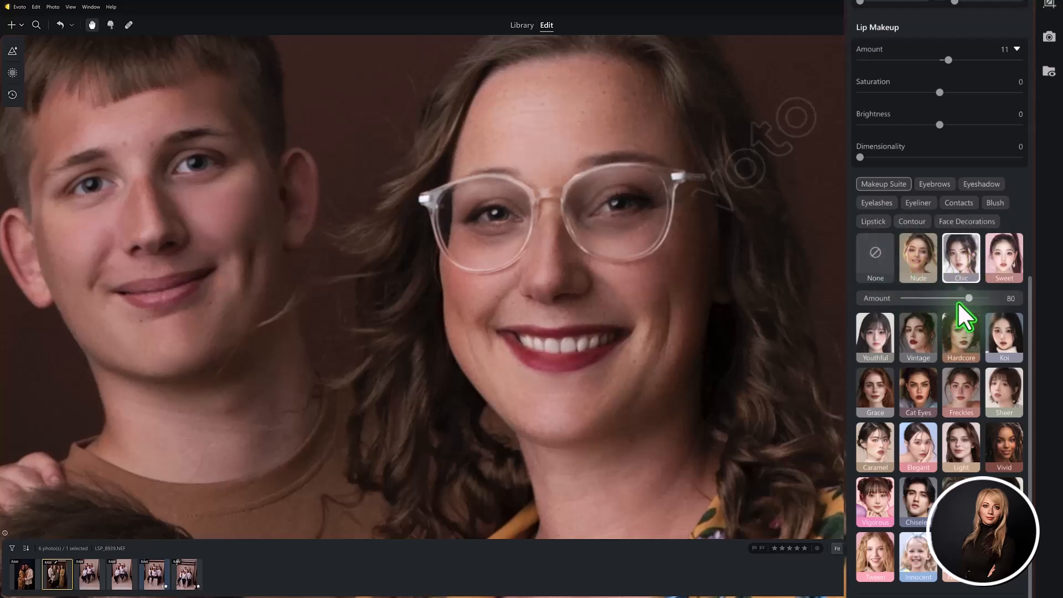
left_click_drag(968, 299, 935, 298)
Try further makeup suites on the woman's face, including Vivid, Chiseled and Vigorous.
left_click(1006, 450)
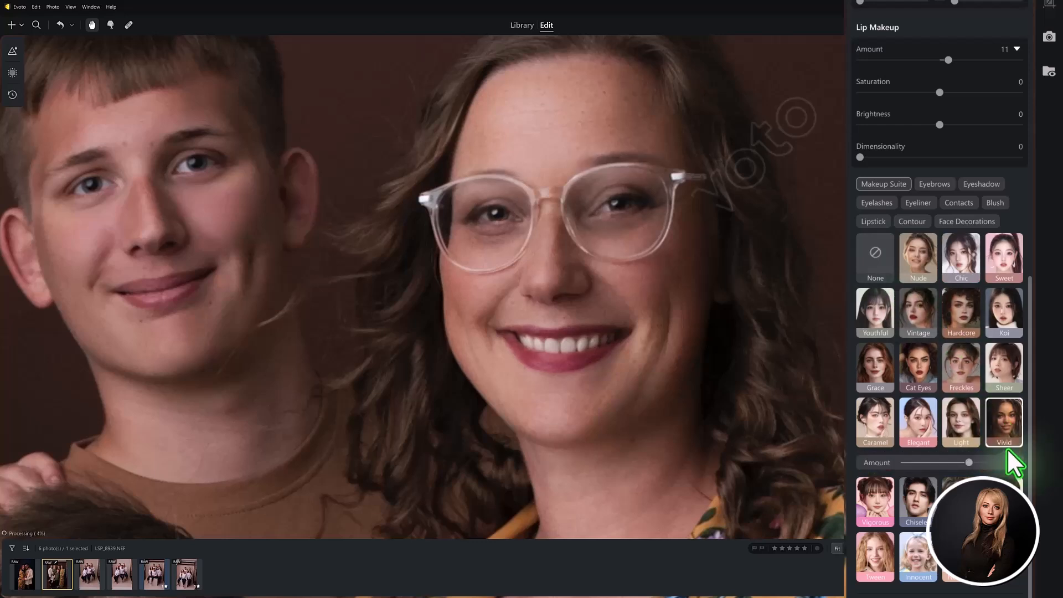
left_click(960, 499)
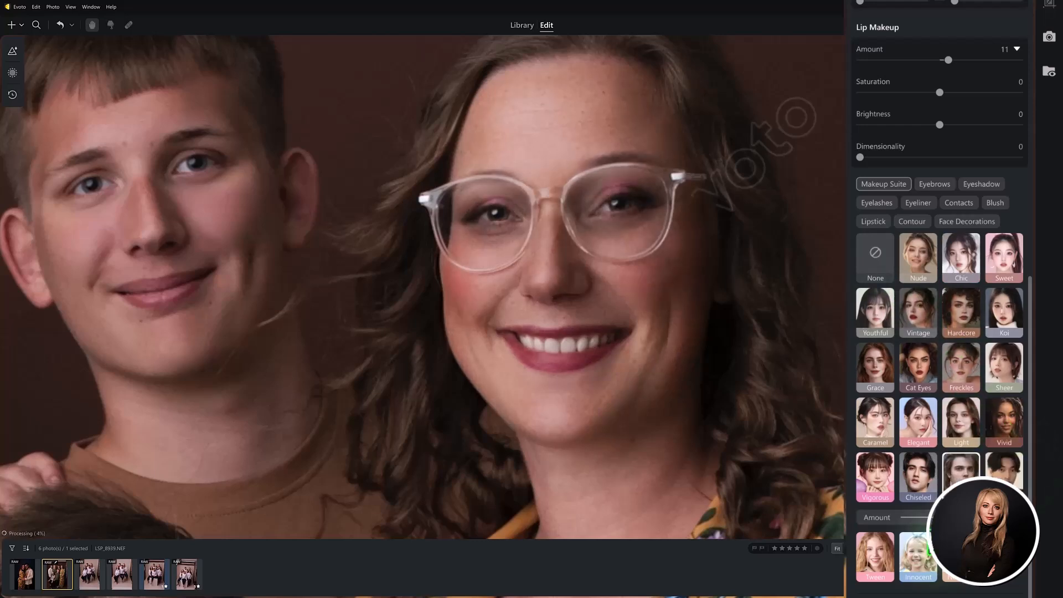
left_click(916, 474)
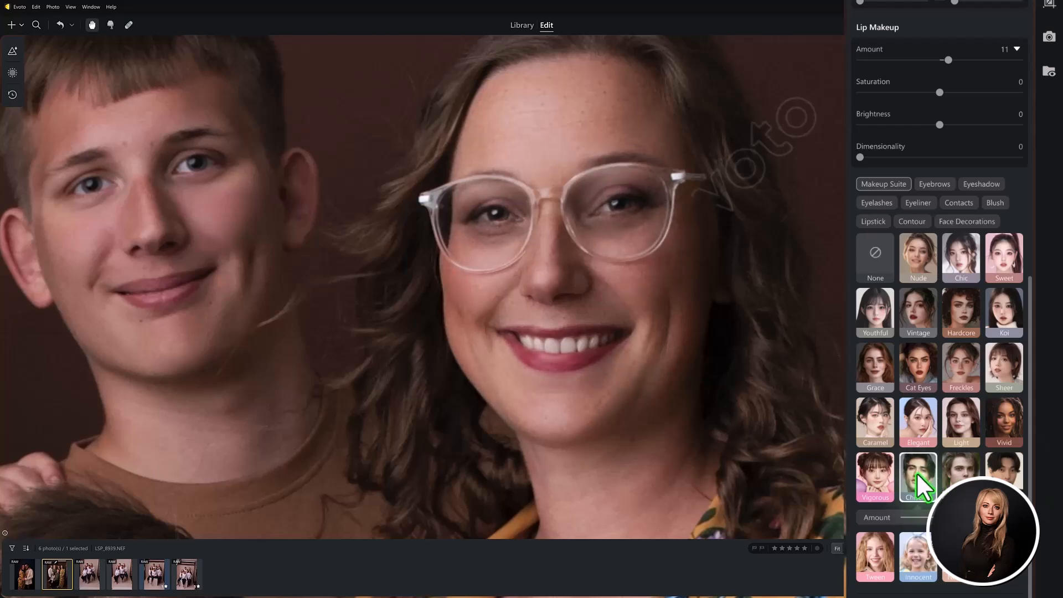
left_click(878, 484)
Apply the makeup suite beside Innocent to the woman's face and reduce its amount.
left_click(878, 562)
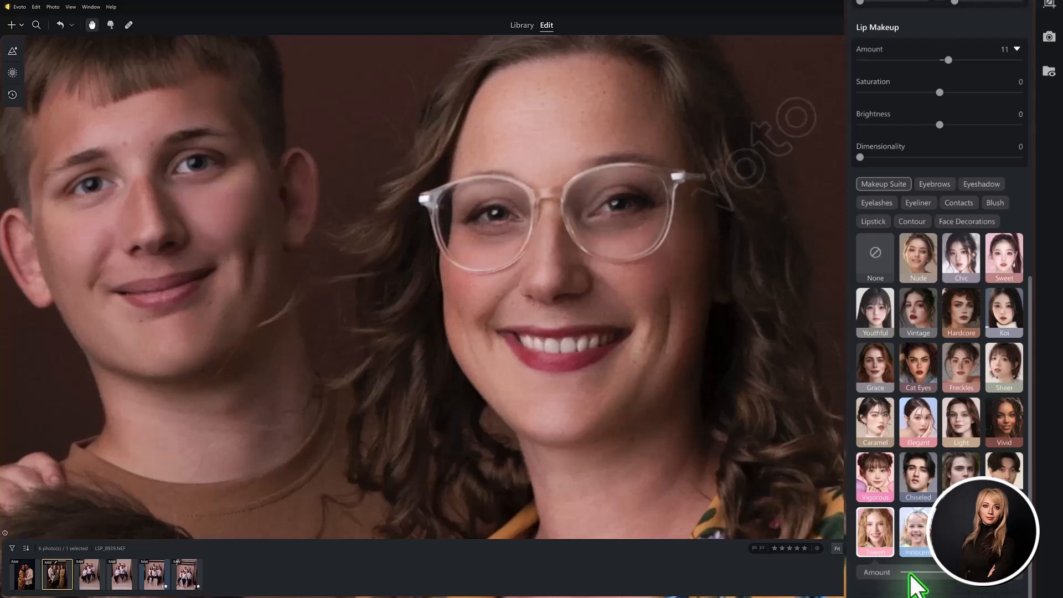
left_click(904, 573)
left_click_drag(905, 573, 921, 573)
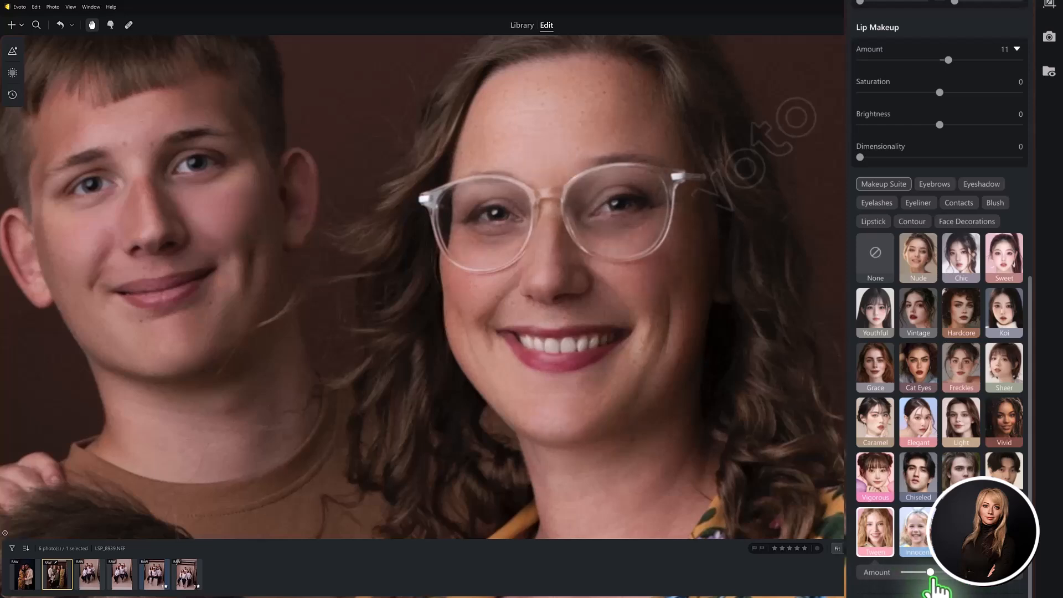
Compare the eyeliner styles on the woman's eyes and apply style 04 with an amount of 6.
left_click(920, 207)
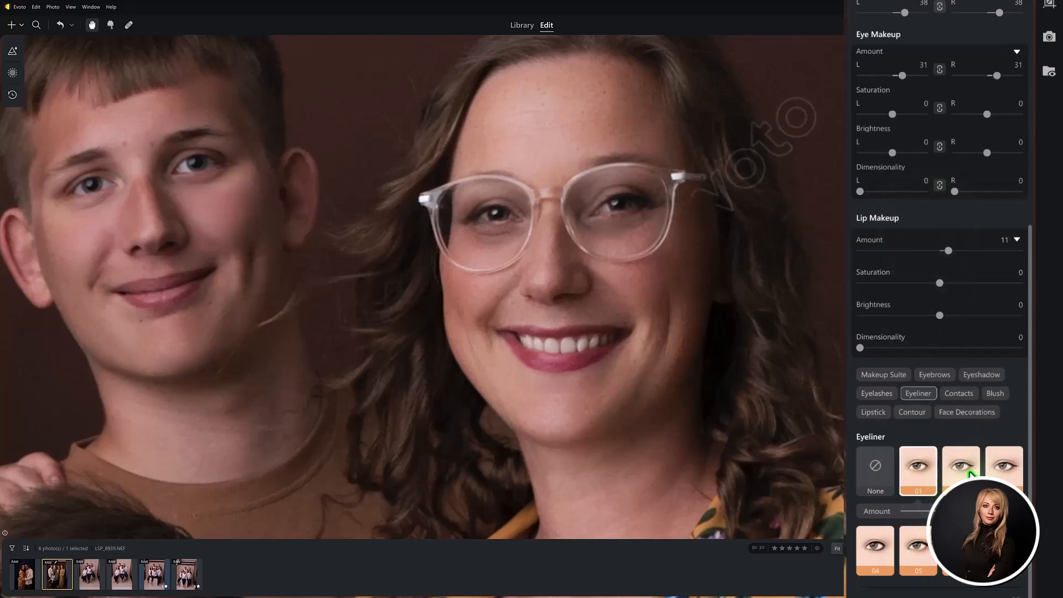
left_click(959, 550)
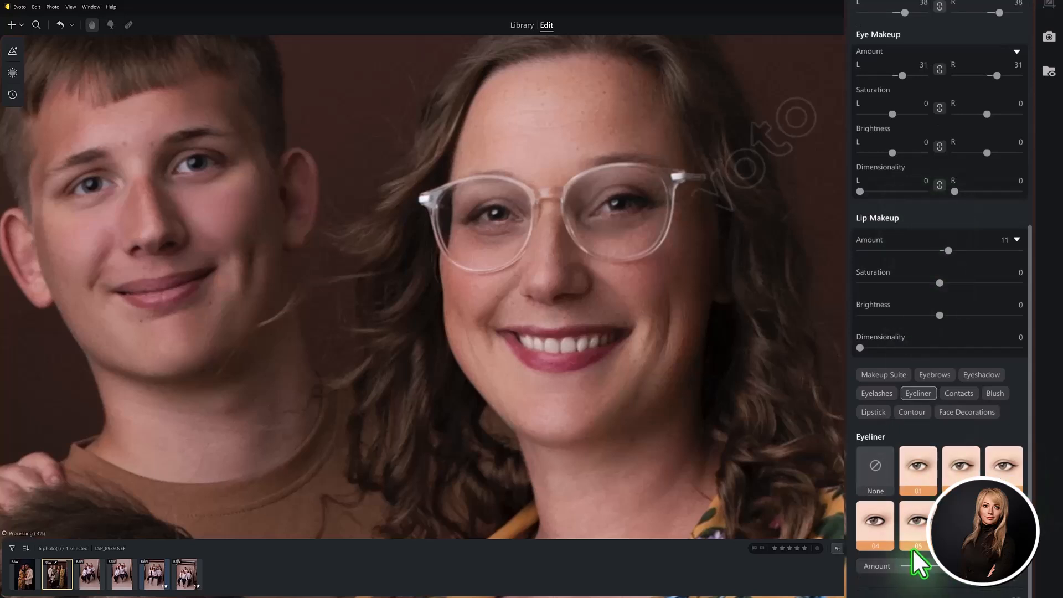
left_click(882, 539)
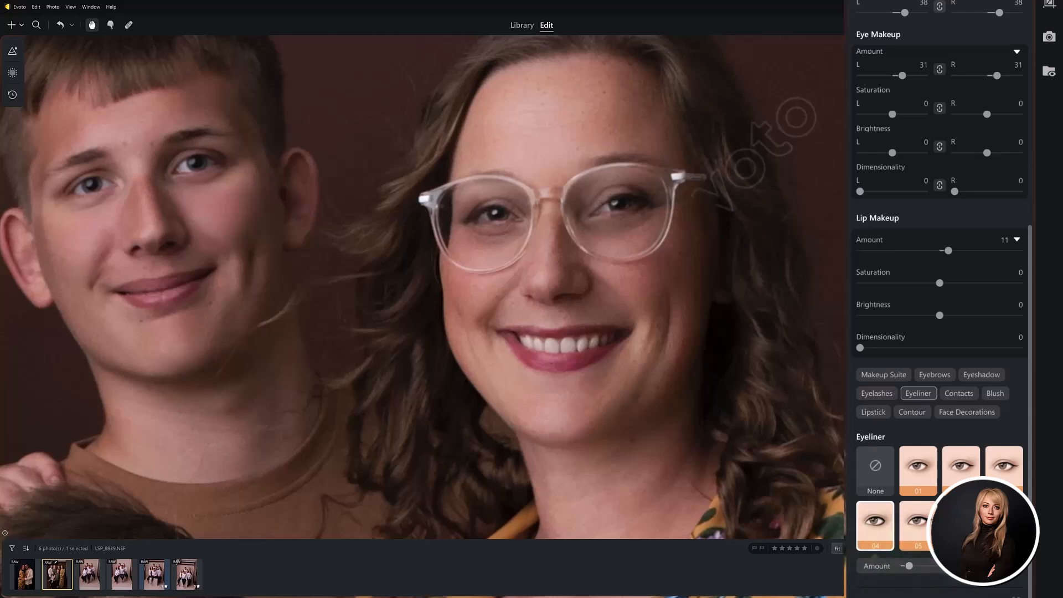
Open the hair retouching settings and set the woman's hair part line to 100.
scroll(1029, 535, "down", 1)
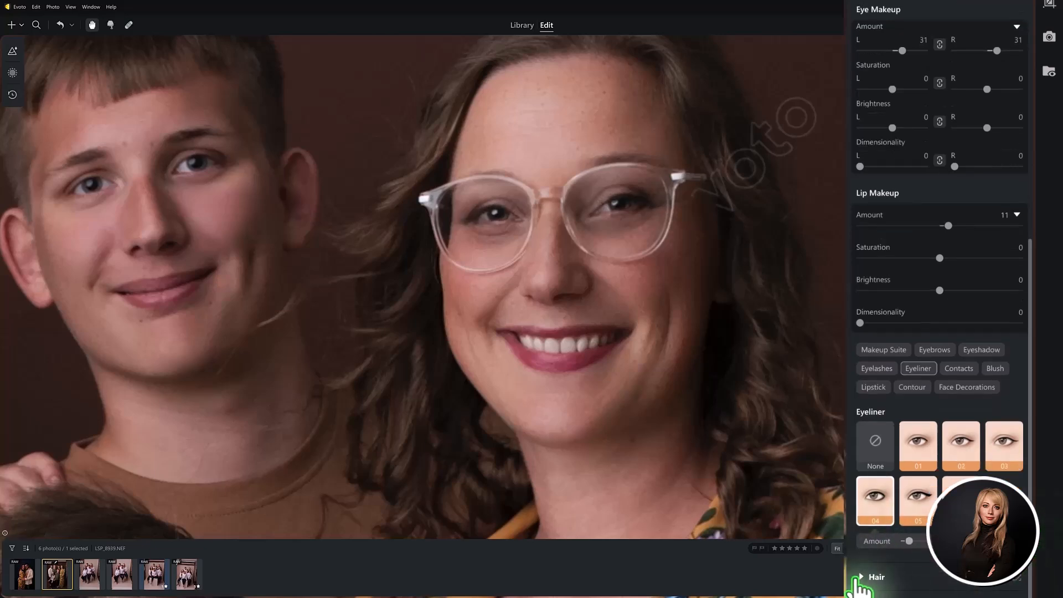
scroll(941, 299, "down", 10)
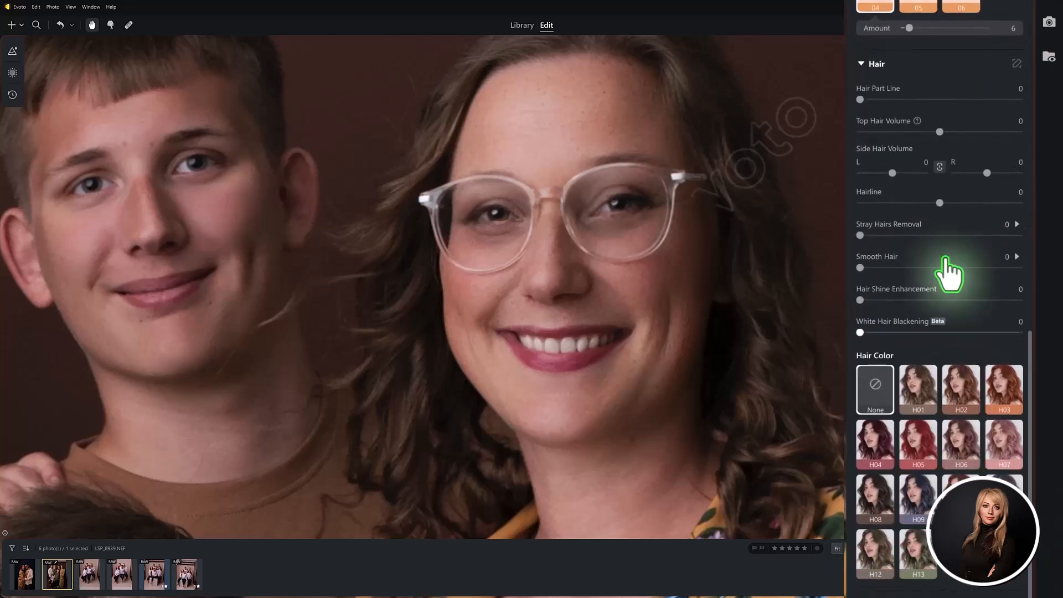
left_click_drag(603, 111, 602, 233)
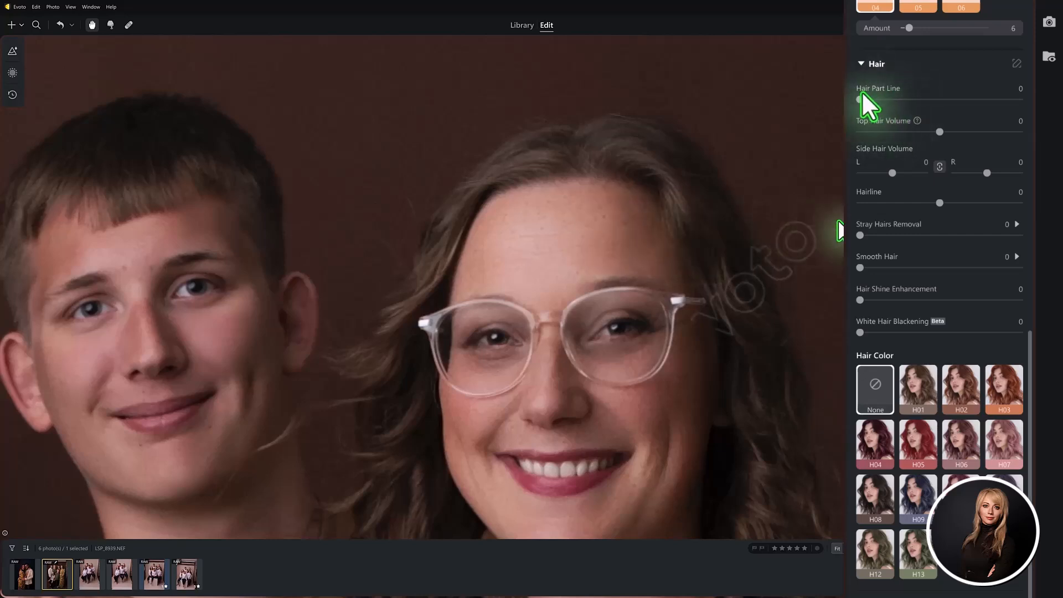
left_click_drag(860, 99, 1032, 103)
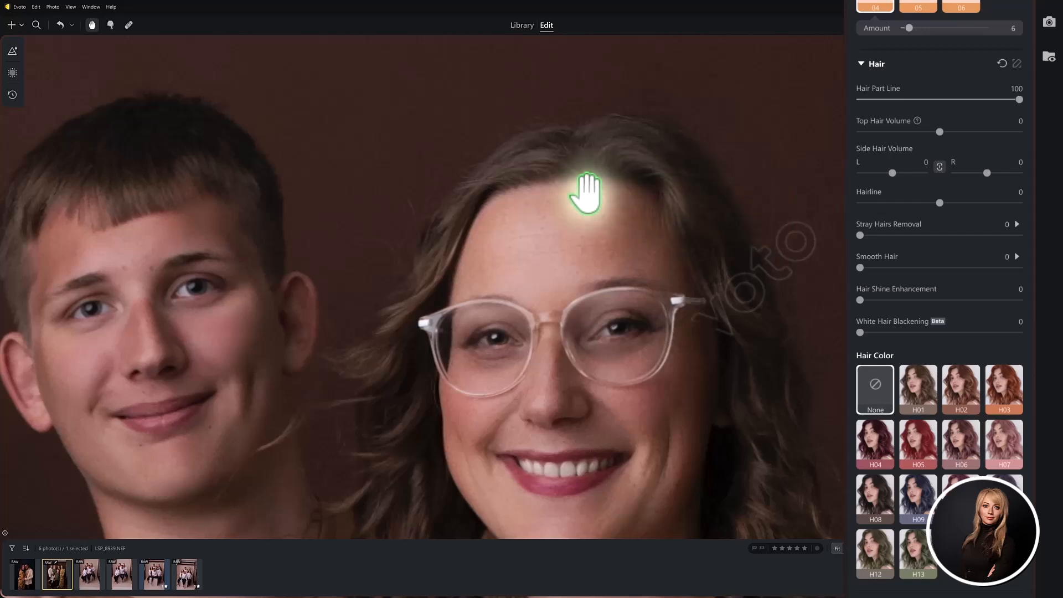
Set the top hair volume to 12, the side hair volume to 6 on both sides and the hairline to 2.
mouse_move(939, 131)
left_mouse_down()
mouse_move(1051, 145)
mouse_move(958, 133)
left_mouse_up()
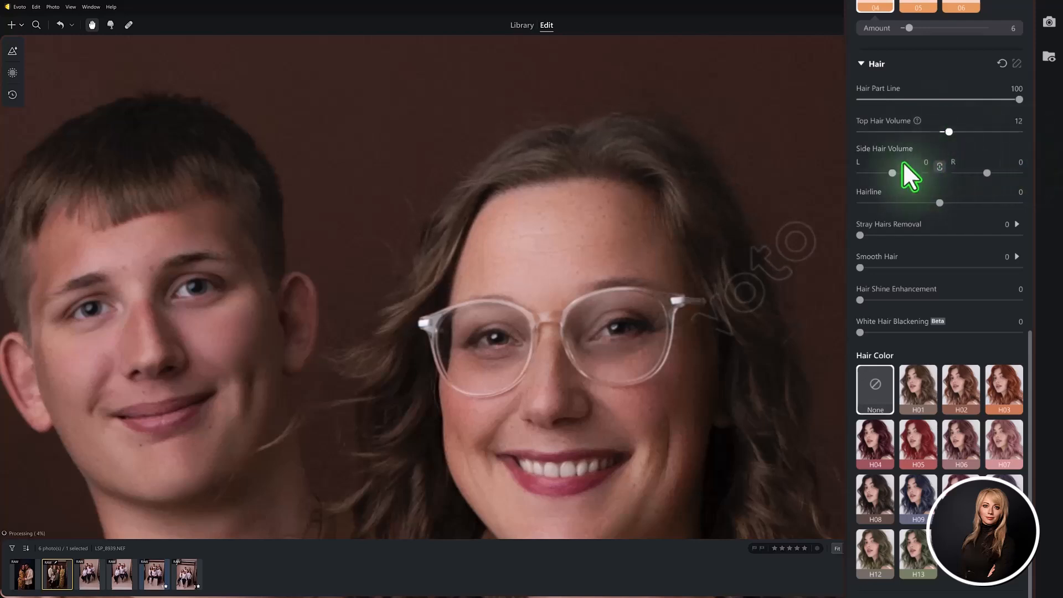
mouse_move(892, 173)
left_mouse_down()
mouse_move(924, 173)
mouse_move(873, 173)
mouse_move(892, 173)
left_mouse_up()
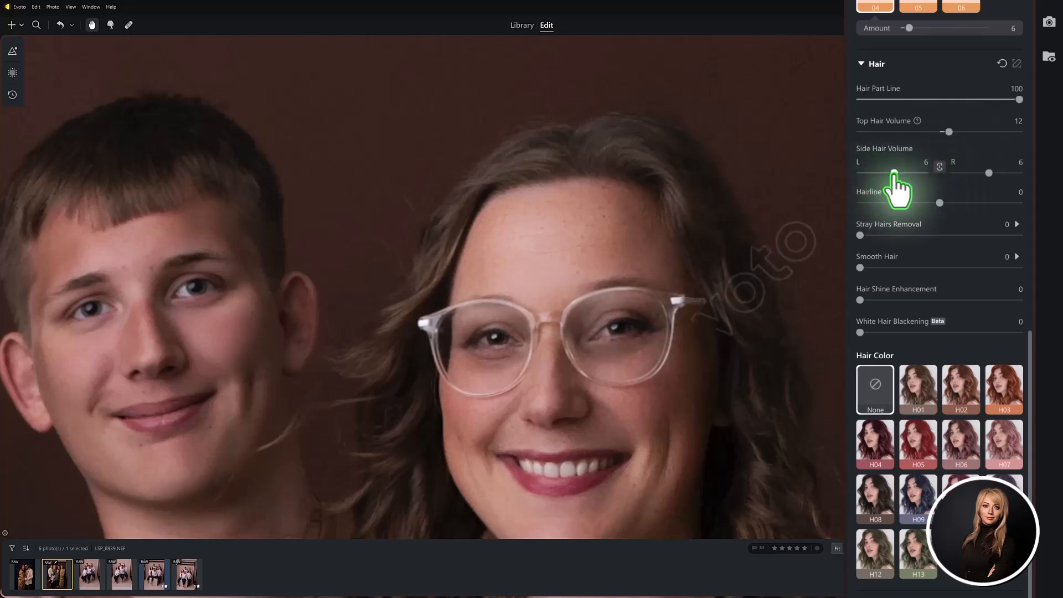
mouse_move(939, 203)
left_mouse_down()
mouse_move(864, 203)
mouse_move(1023, 203)
mouse_move(942, 203)
left_mouse_up()
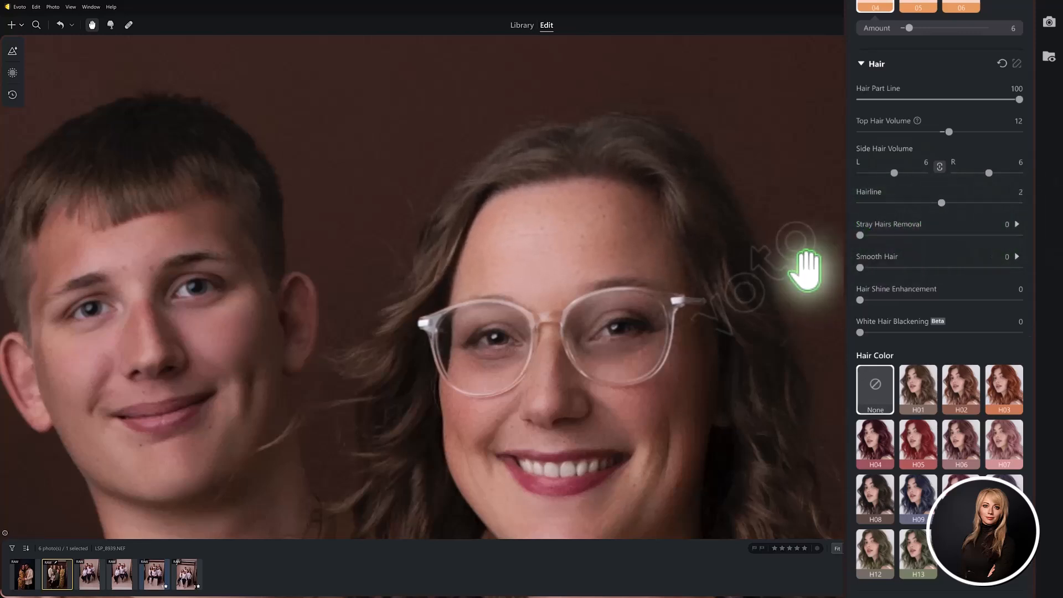
Set stray hairs removal to 100 to clean up the flyaway hair between the boy and the woman.
left_click_drag(806, 272, 796, 270)
left_click_drag(394, 277, 588, 246)
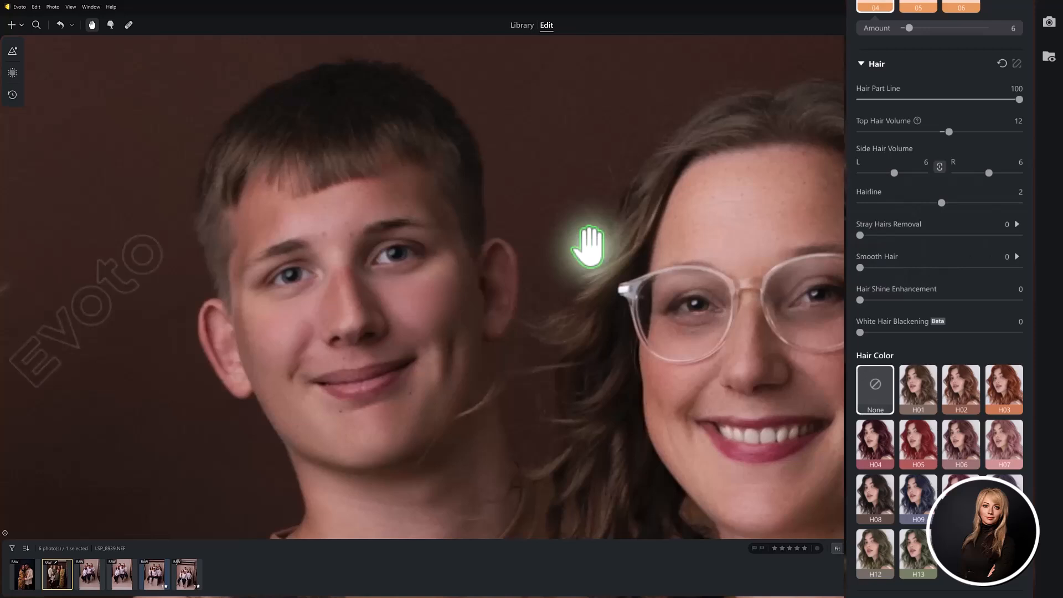
left_click_drag(861, 235, 1018, 236)
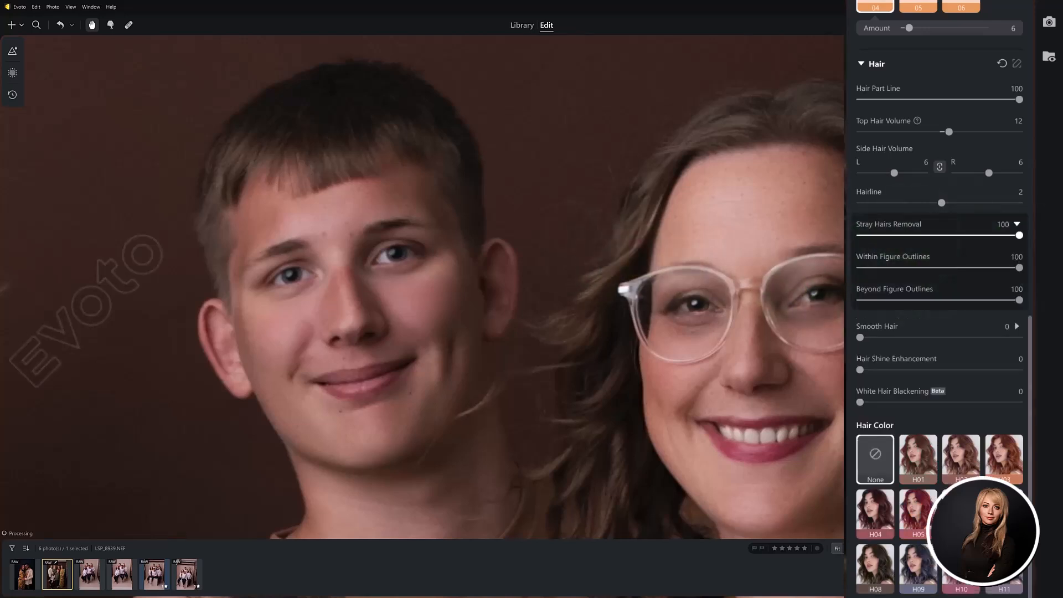
left_click_drag(687, 198, 657, 206)
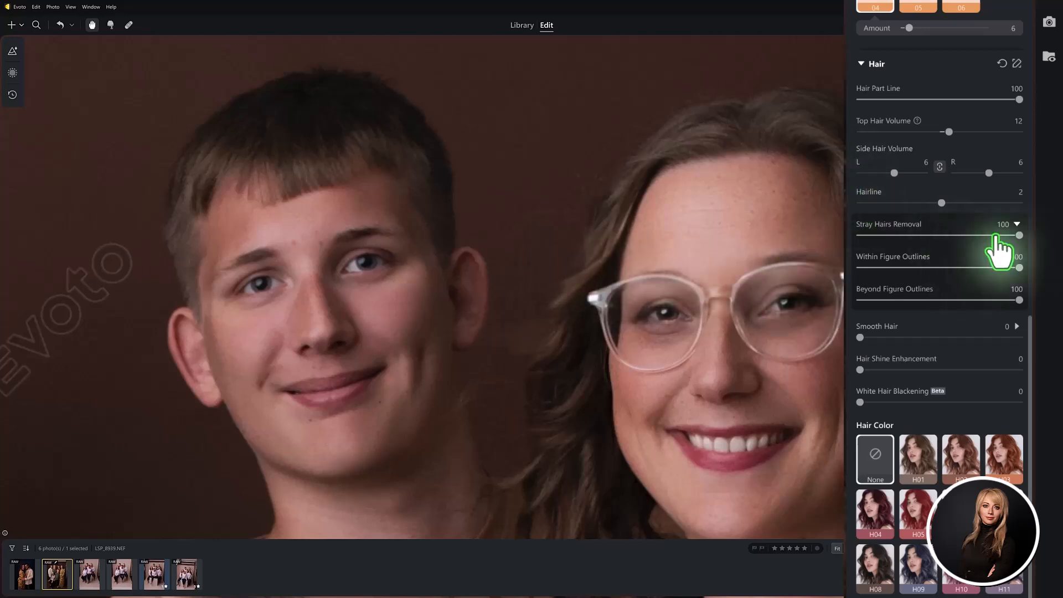
Set the woman's smooth hair amount to 27 and hair shine enhancement to 43.
left_click_drag(827, 222, 750, 192)
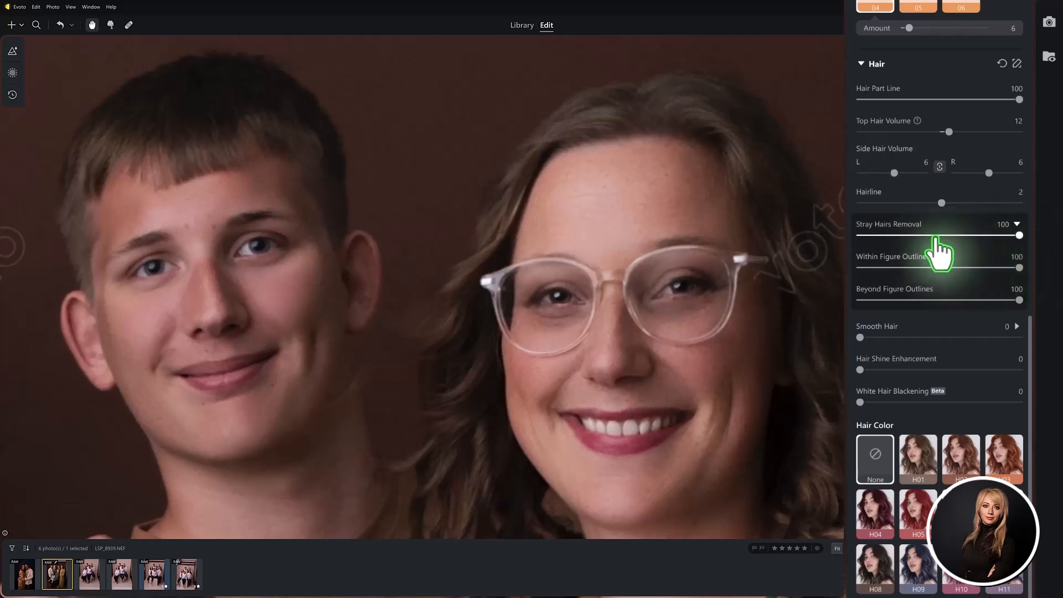
left_click_drag(860, 337, 903, 337)
left_click_drag(859, 407, 928, 416)
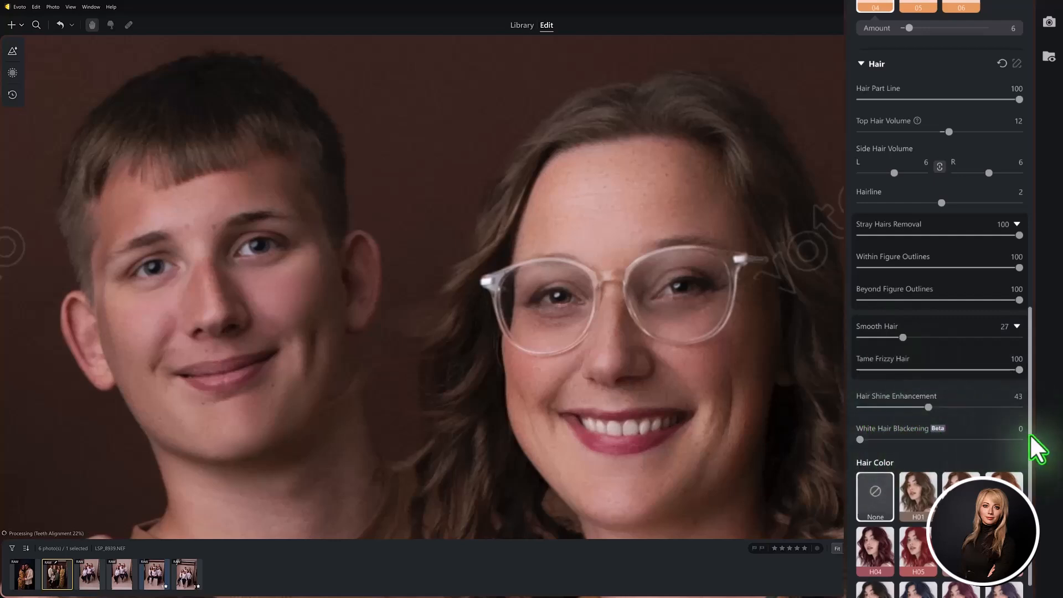
Try alternative hair colors such as H09 on the woman and reset the hair color to None.
scroll(1030, 440, "down", 3)
scroll(1046, 316, "down", 2)
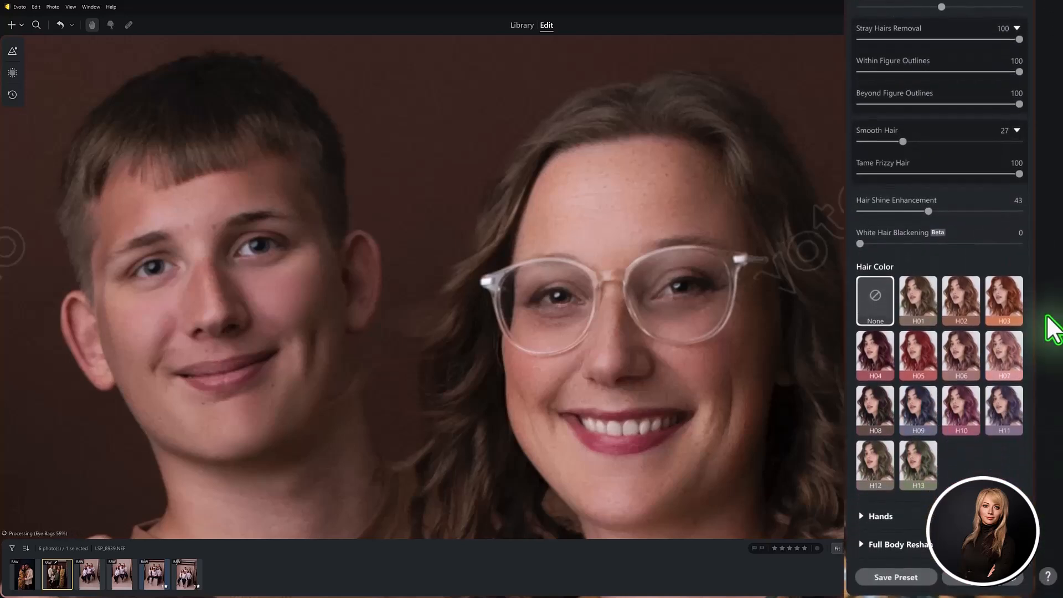
left_click(919, 352)
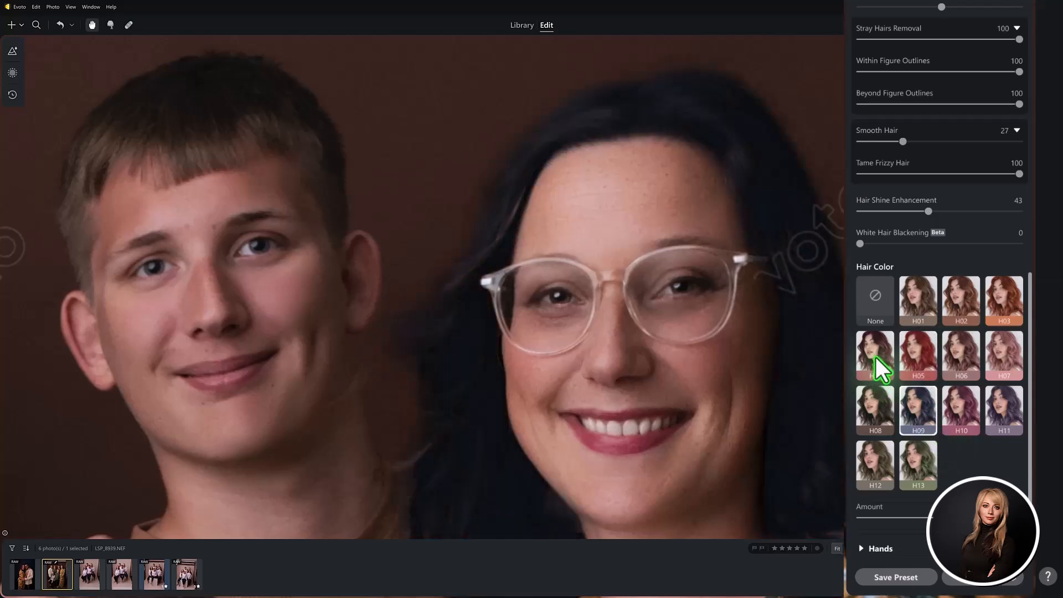
left_click(875, 298)
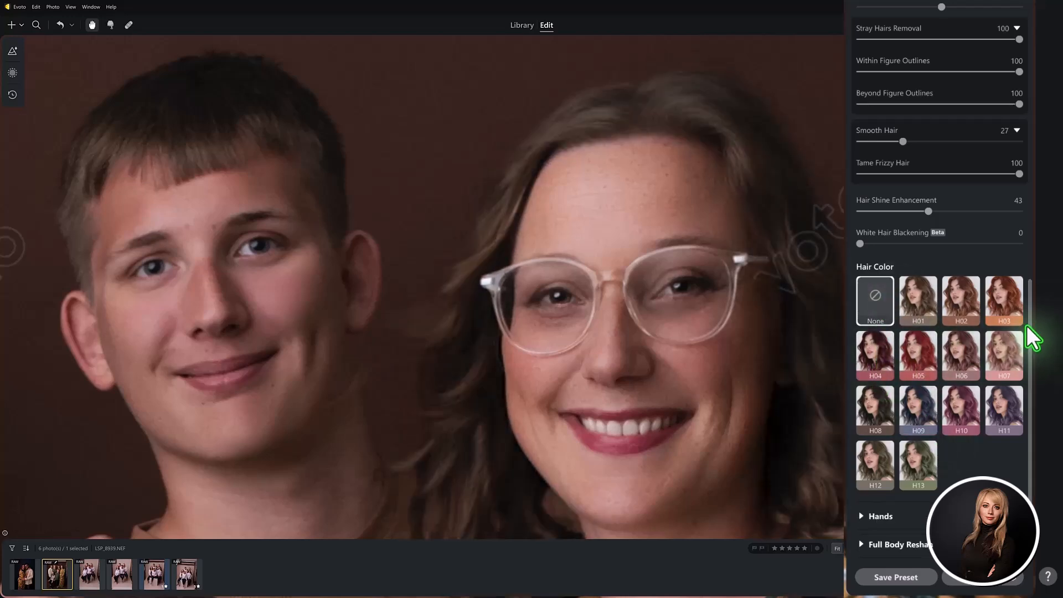
Set the woman's Hand Vein reduction to 45 while viewing her hand up close.
left_click(862, 516)
left_click_drag(683, 506, 625, 67)
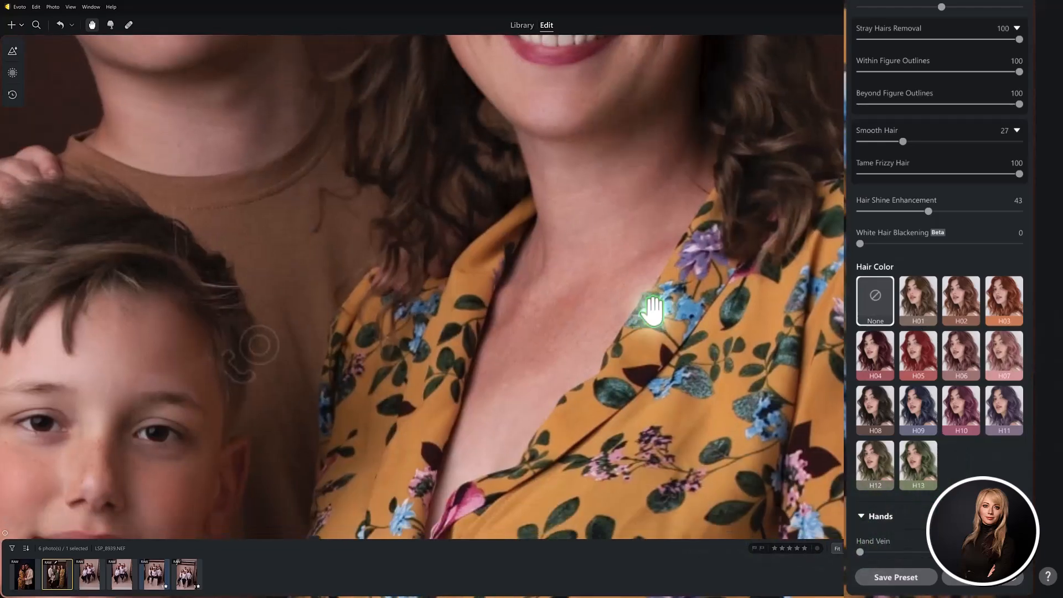
left_click_drag(677, 391, 574, 54)
left_click_drag(698, 354, 680, 55)
left_click_drag(649, 408, 688, 261)
scroll(914, 360, "down", 1)
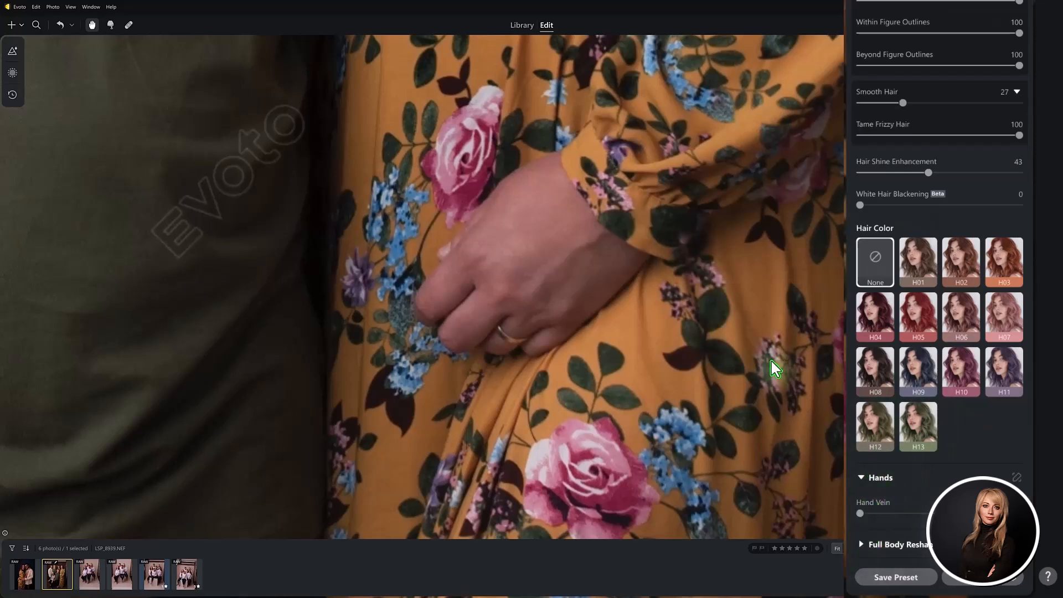
left_click_drag(859, 513, 1043, 545)
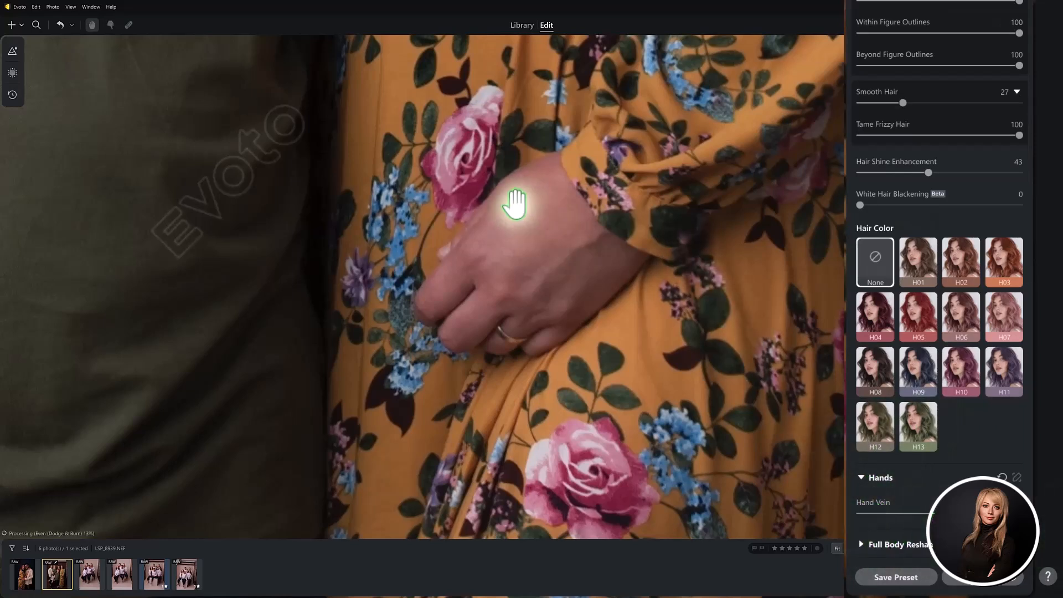
left_click(931, 513)
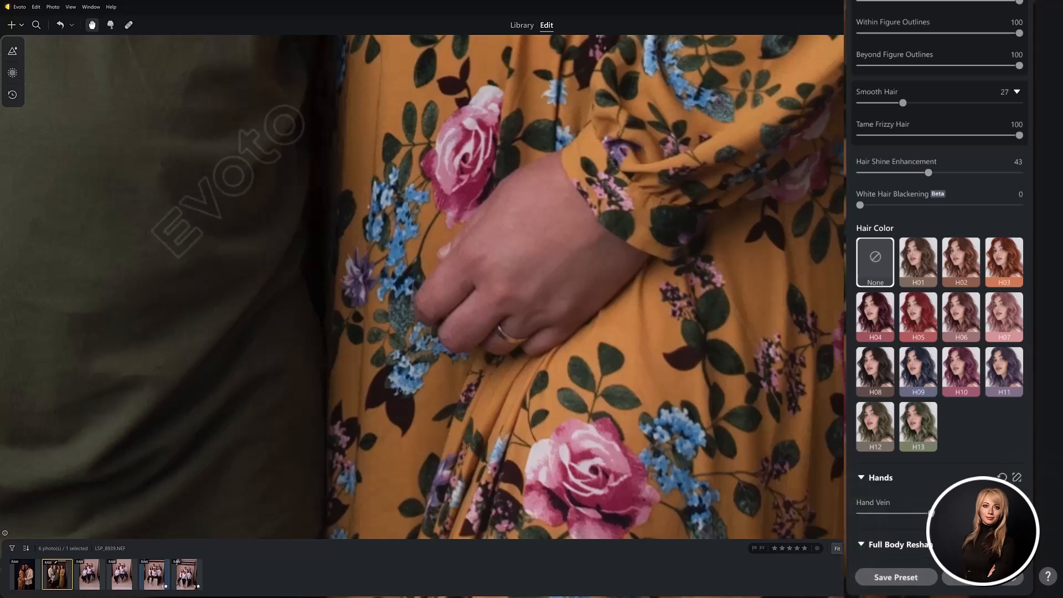
Reshape the woman's full body with AI Reshape at -32, height at 11 and head at 1.
left_click(837, 547)
scroll(880, 510, "down", 8)
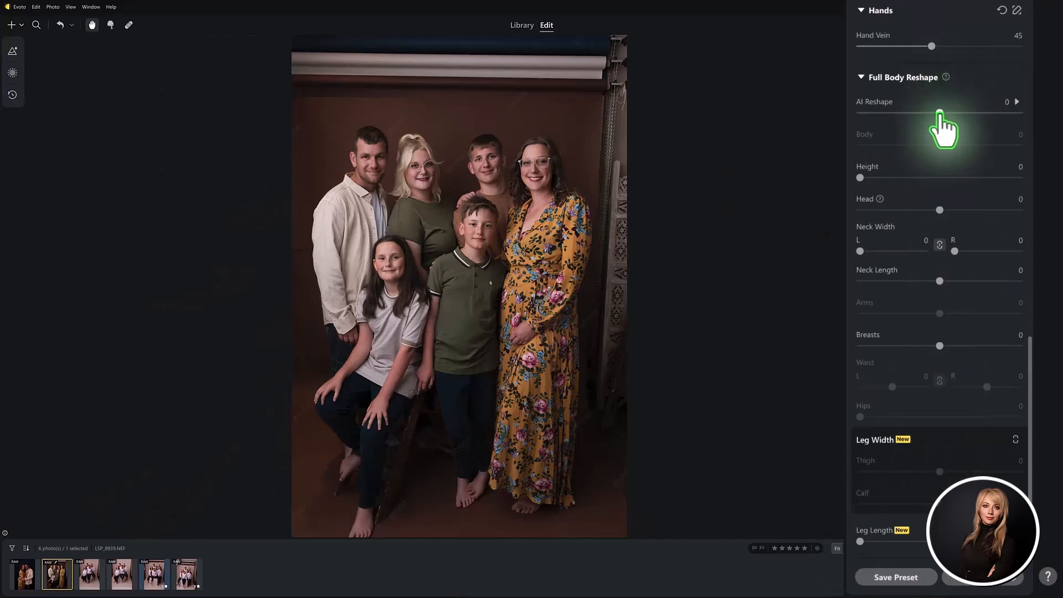
left_click_drag(940, 112, 1017, 113)
left_click_drag(955, 113, 909, 110)
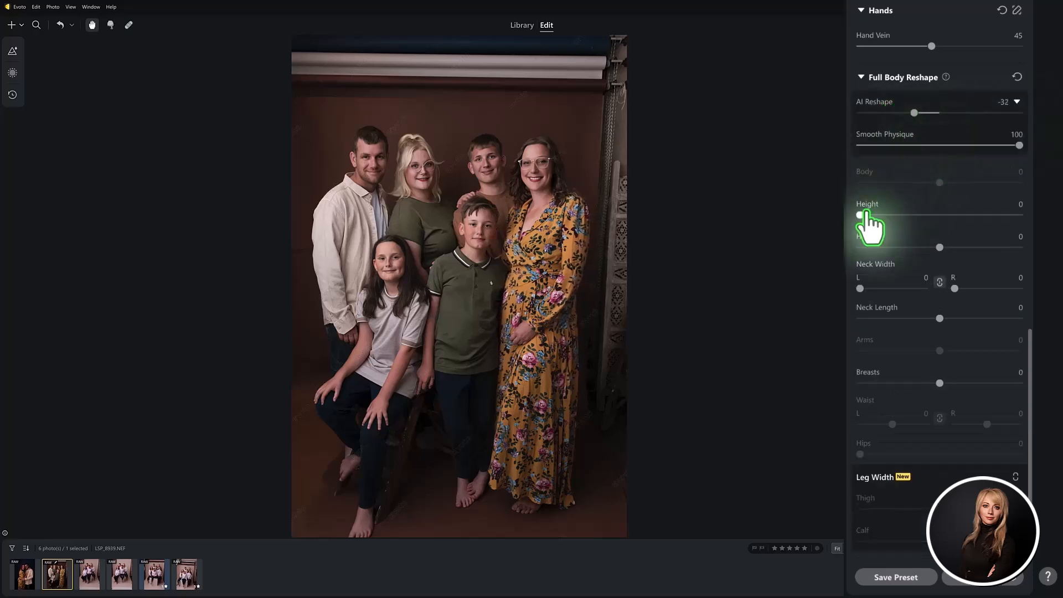
mouse_move(861, 215)
left_mouse_down()
mouse_move(913, 216)
mouse_move(875, 215)
left_mouse_up()
left_click_drag(938, 247, 944, 272)
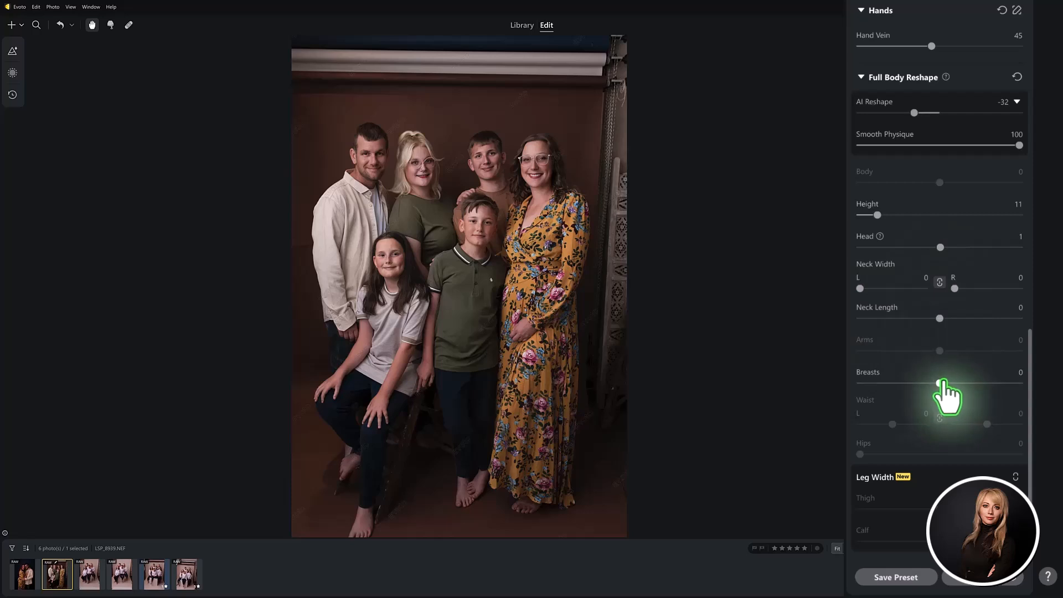
Try lengthening the woman's legs with Leg Length and return the value to 0.
scroll(1034, 423, "down", 1)
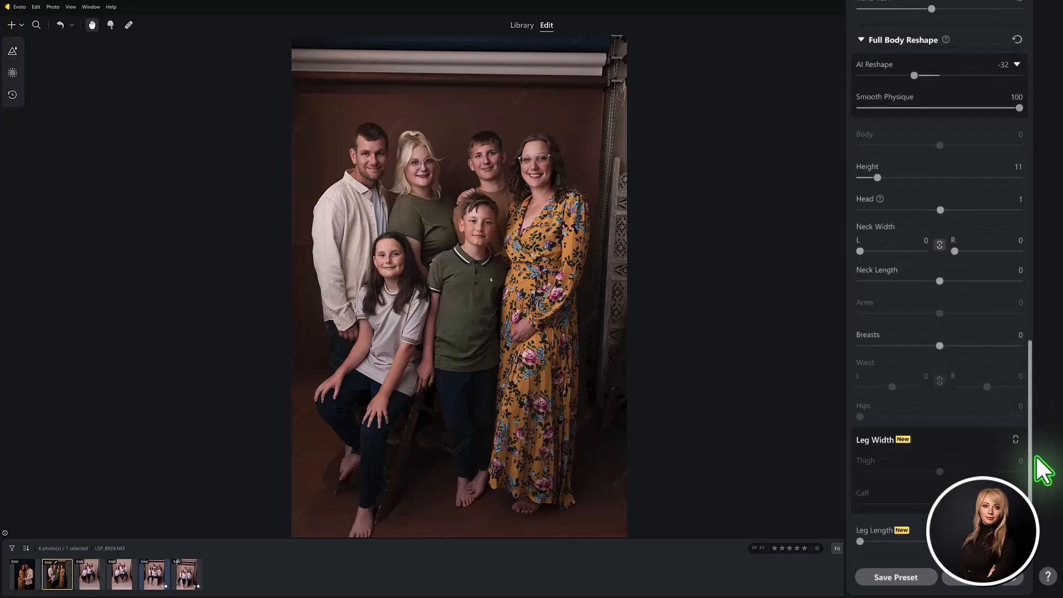
left_click_drag(859, 541, 1044, 554)
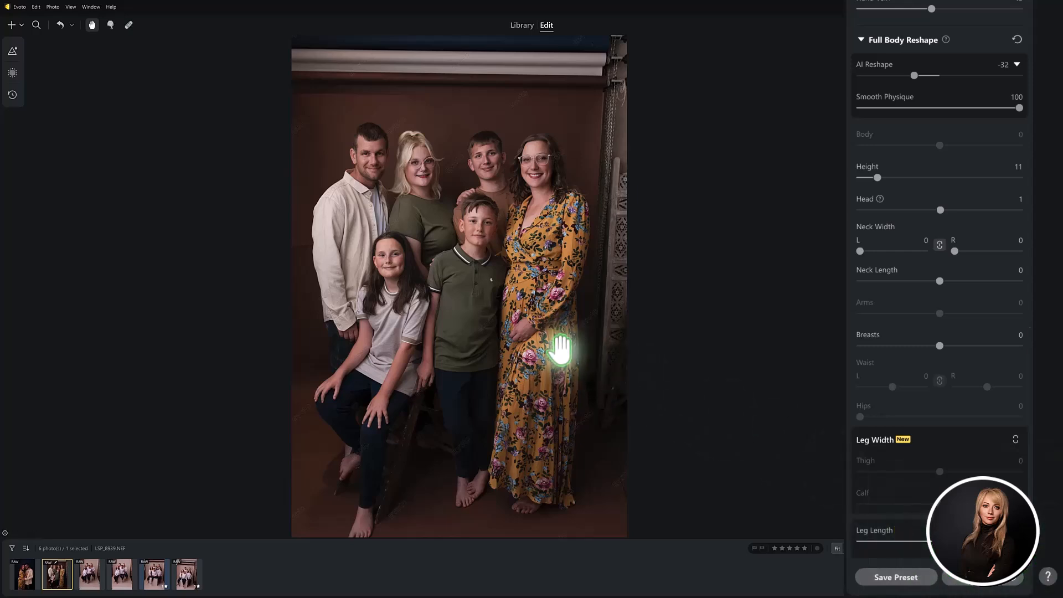
left_click(852, 543)
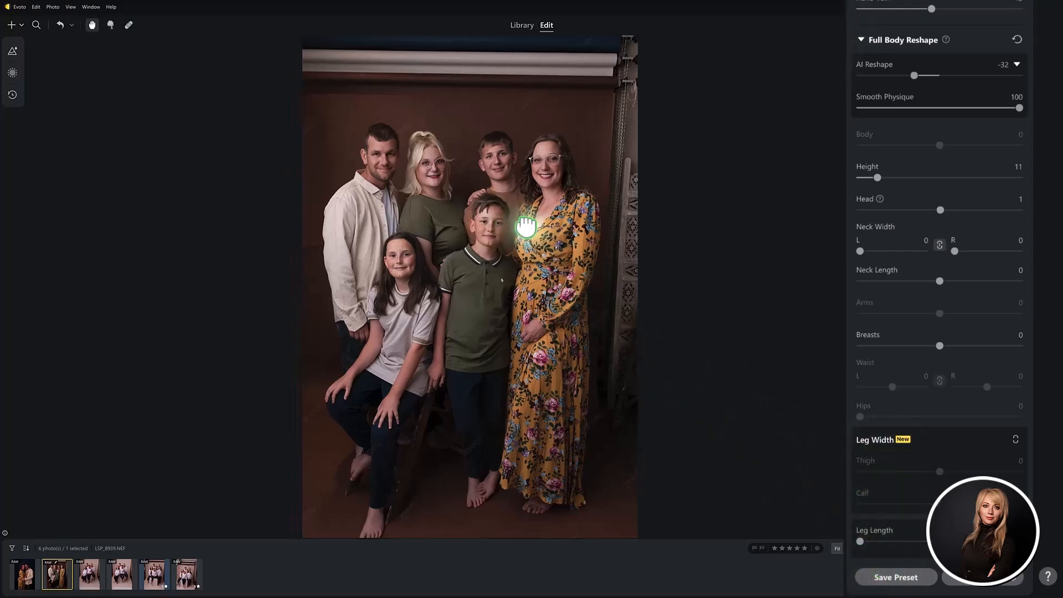
Collapse the Facial Reshape, Makeup, Hair, Hands and Full Body Reshape sections of the portrait retouching settings.
left_click_drag(524, 225, 539, 224)
scroll(497, 194, "up", 3)
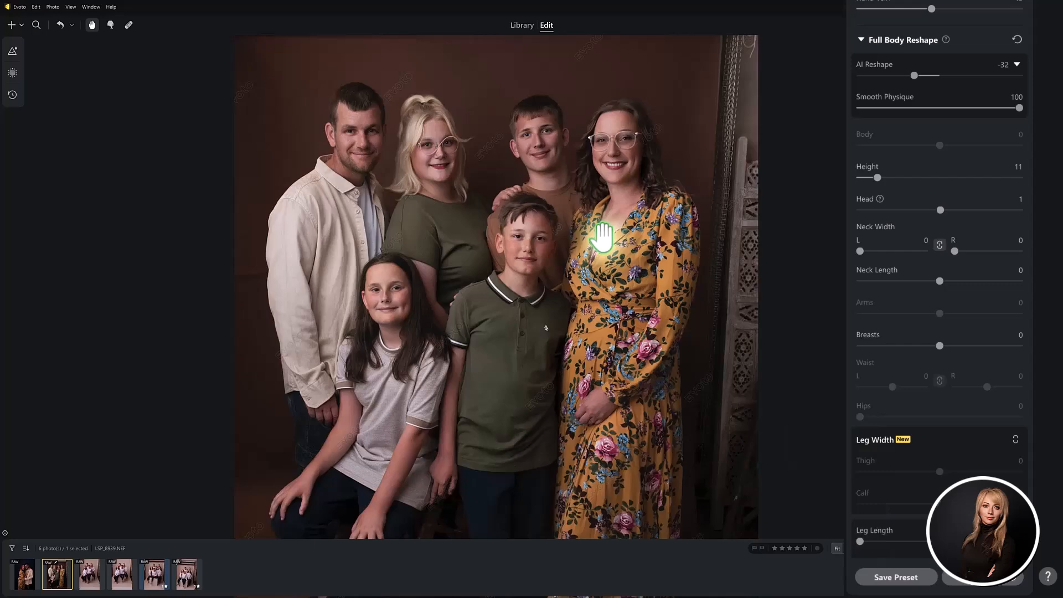
scroll(1012, 72, "up", 15)
scroll(1006, 105, "up", 10)
left_click(862, 133)
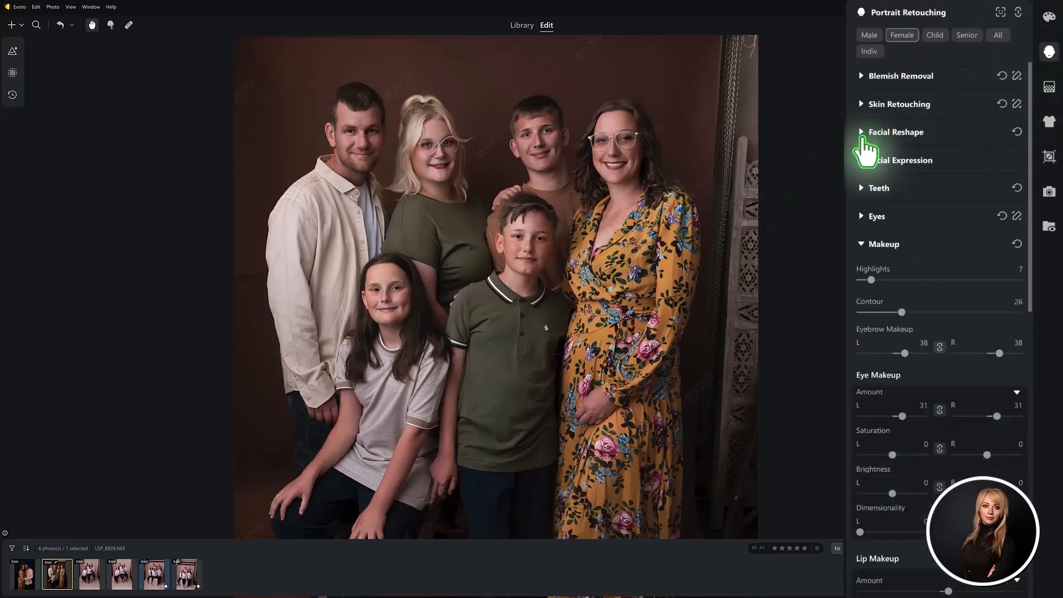
left_click(861, 244)
left_click(861, 272)
left_click(862, 299)
left_click(862, 328)
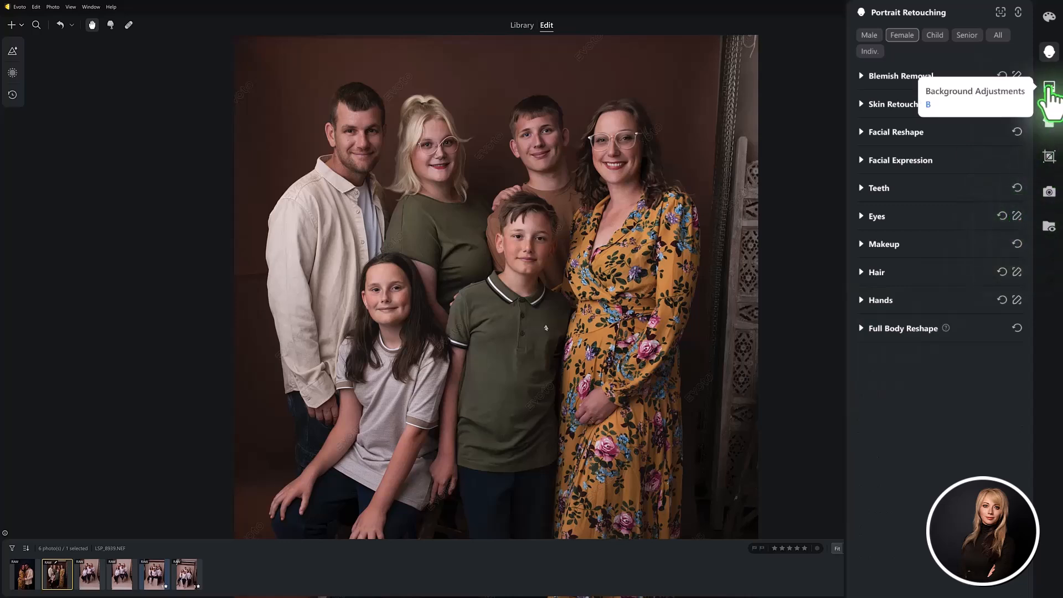
Enable Distractions Removal for the photo's backdrop and set its detection mode to Distractions.
left_click(1048, 89)
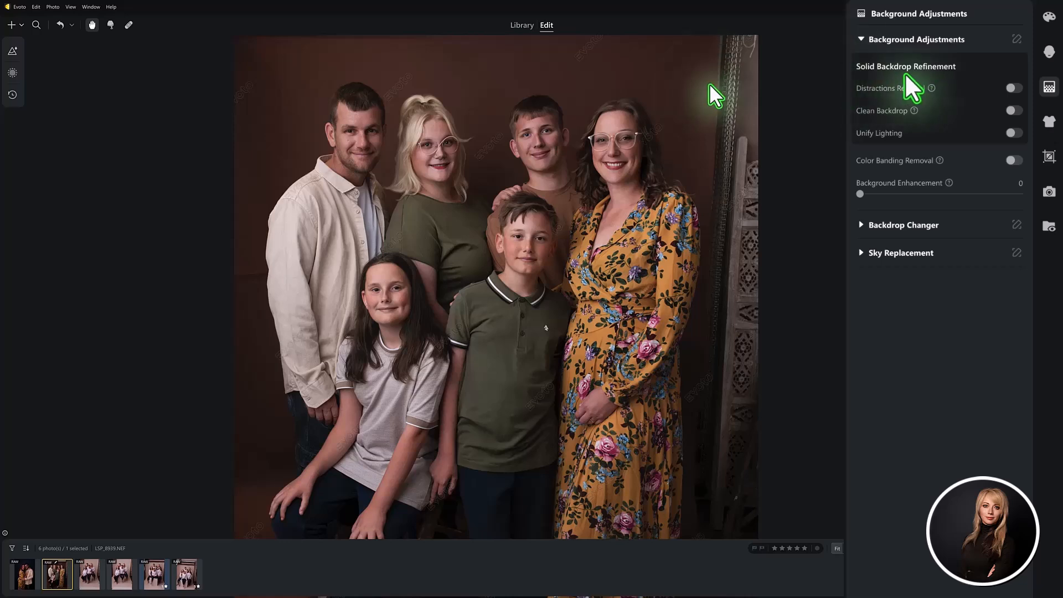
left_click(1013, 88)
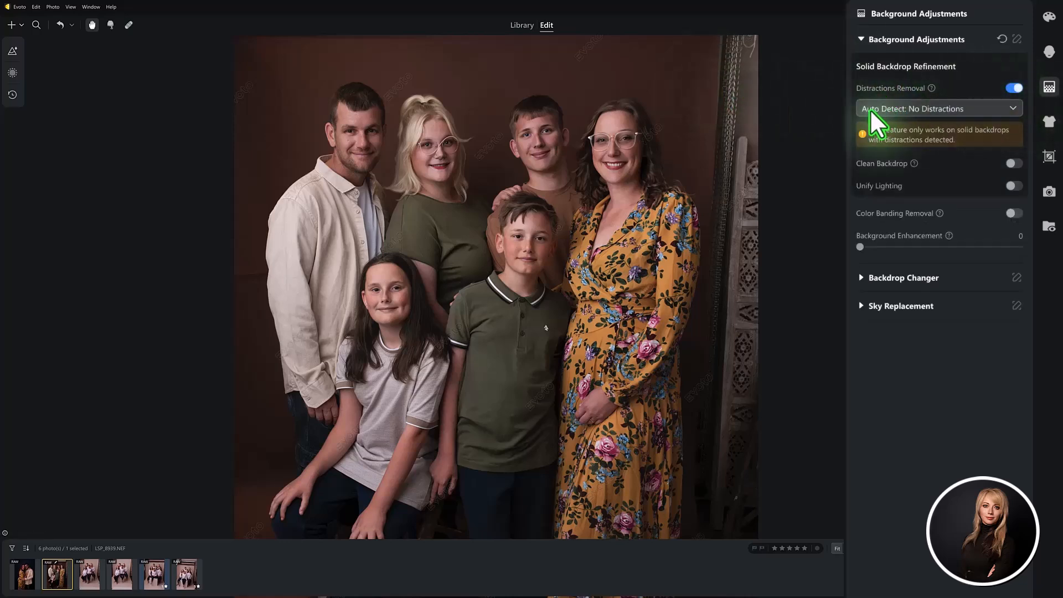
left_click(918, 108)
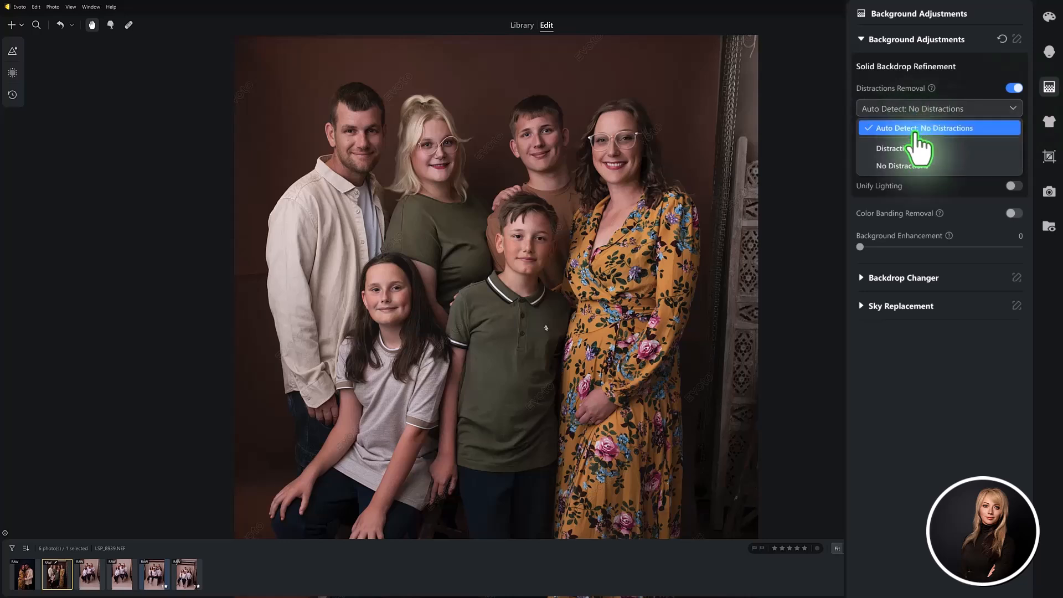
left_click(910, 154)
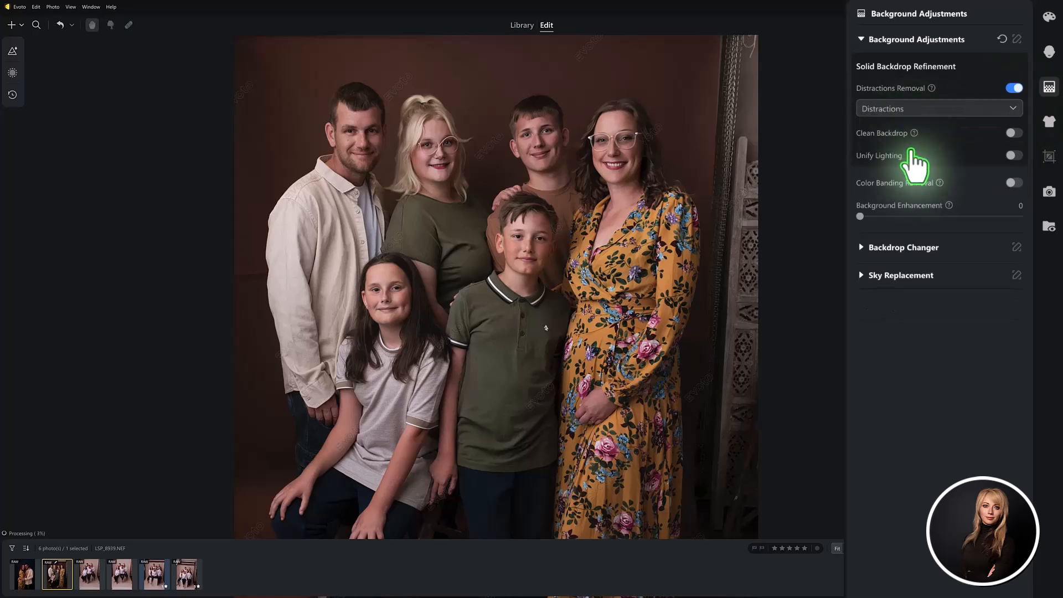
Compare the family portrait before and after the edits, examining the backdrop up close and in the full view.
left_click_drag(732, 190, 740, 213)
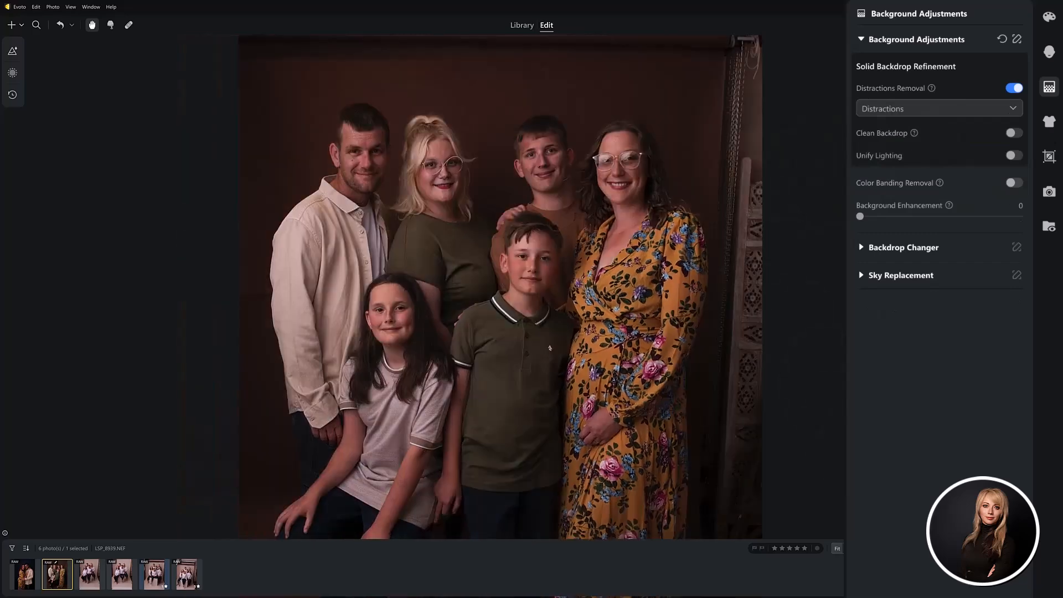
key("backslash")
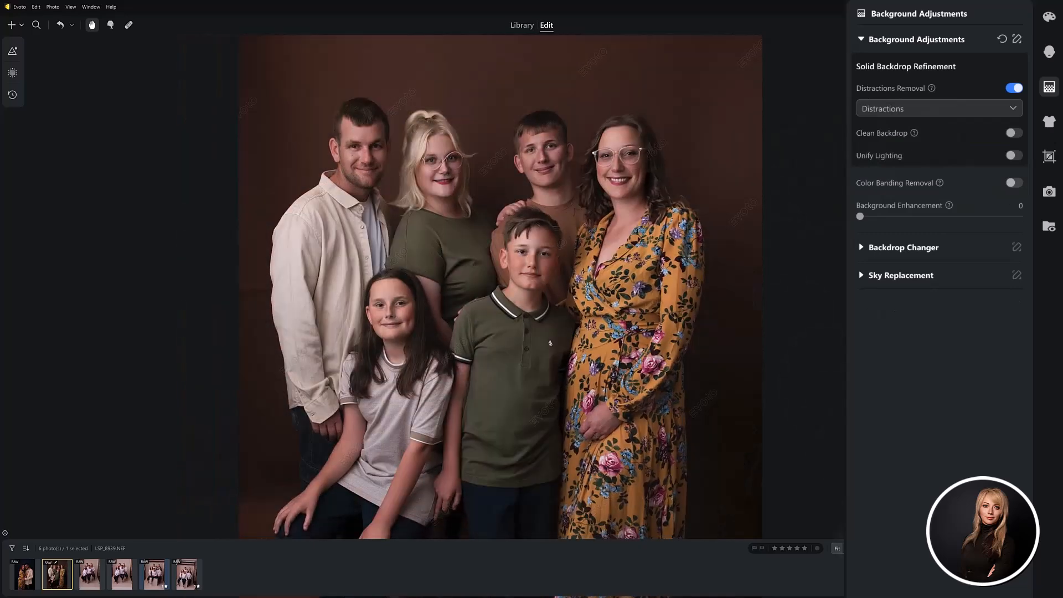
left_click(836, 548)
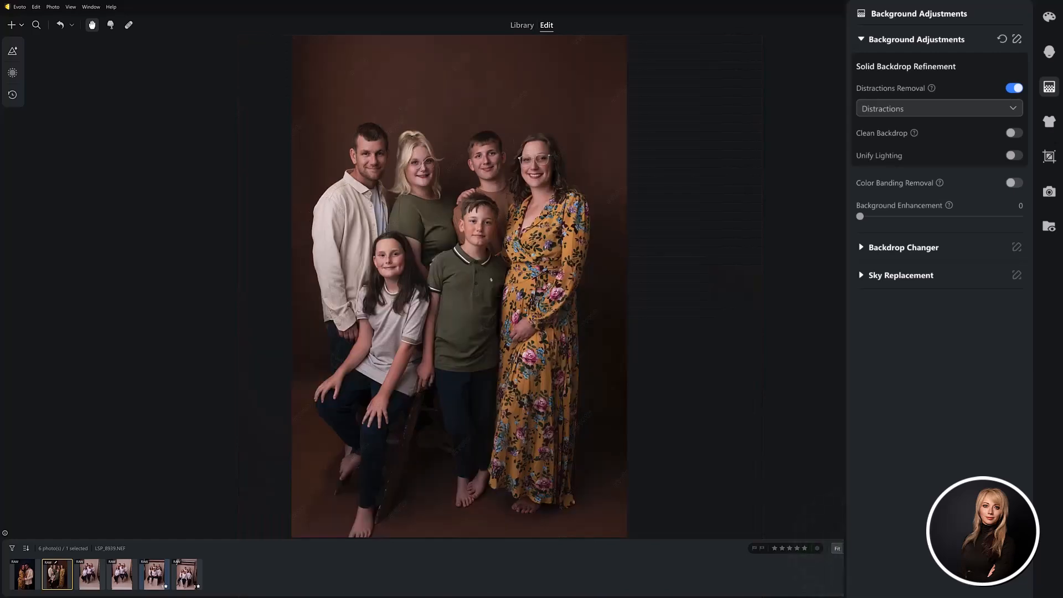
key("backslash")
key("backslash")
key("backslash")
key("backslash")
left_click_drag(491, 450, 579, 441)
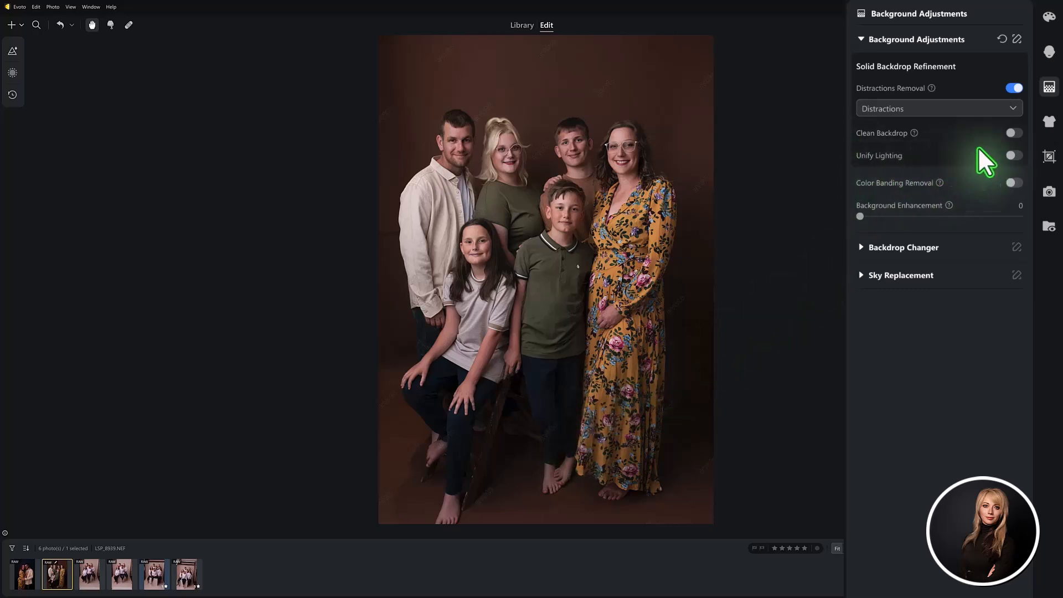
Enable Clean Backdrop with the Solid Backdrop mode and set Background & Ground to 90.
left_click(1014, 132)
left_click(947, 155)
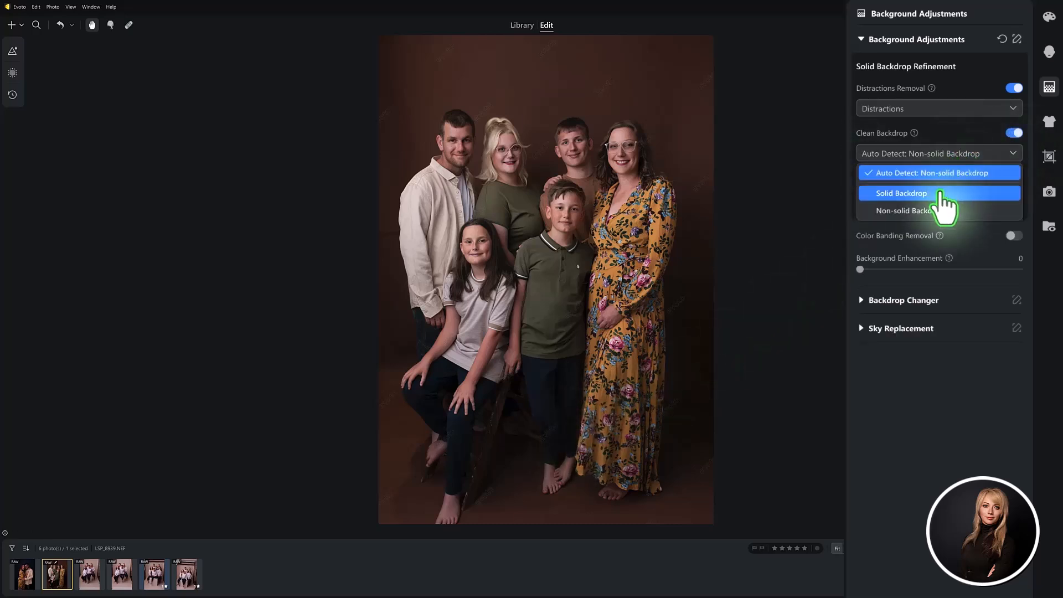
left_click(939, 191)
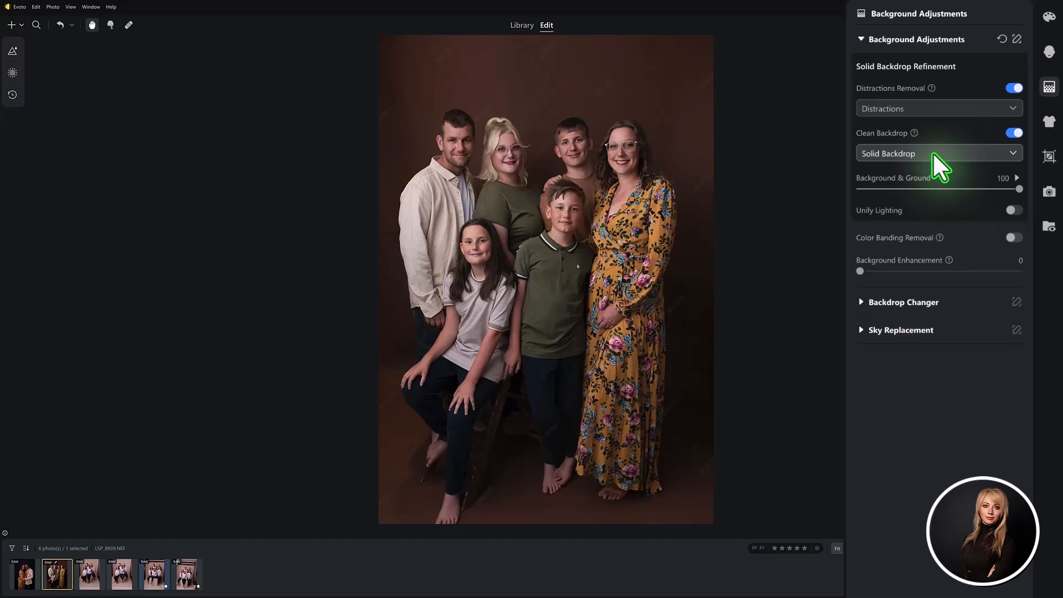
left_click_drag(1019, 189, 953, 189)
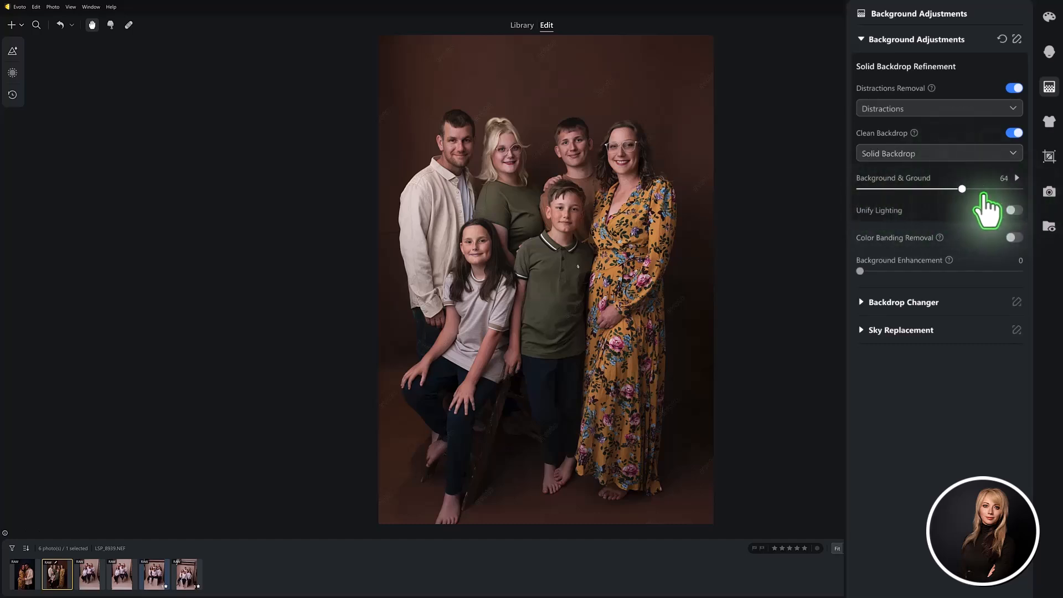
left_click(1003, 189)
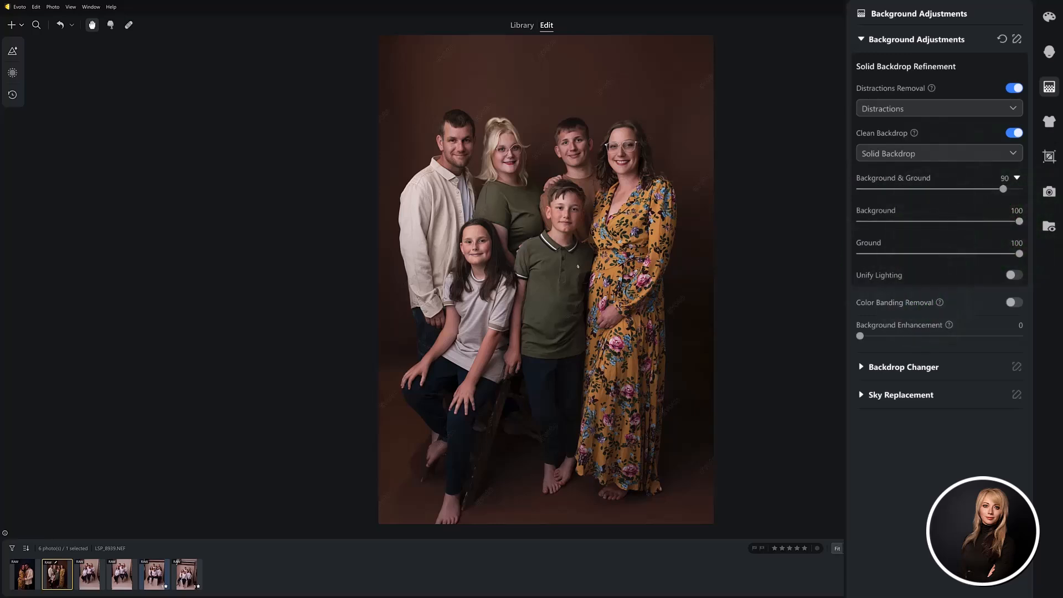
Enable Unify Lighting with the Solid Backdrop mode and set its amount to 33.
left_click(1013, 275)
left_click(974, 295)
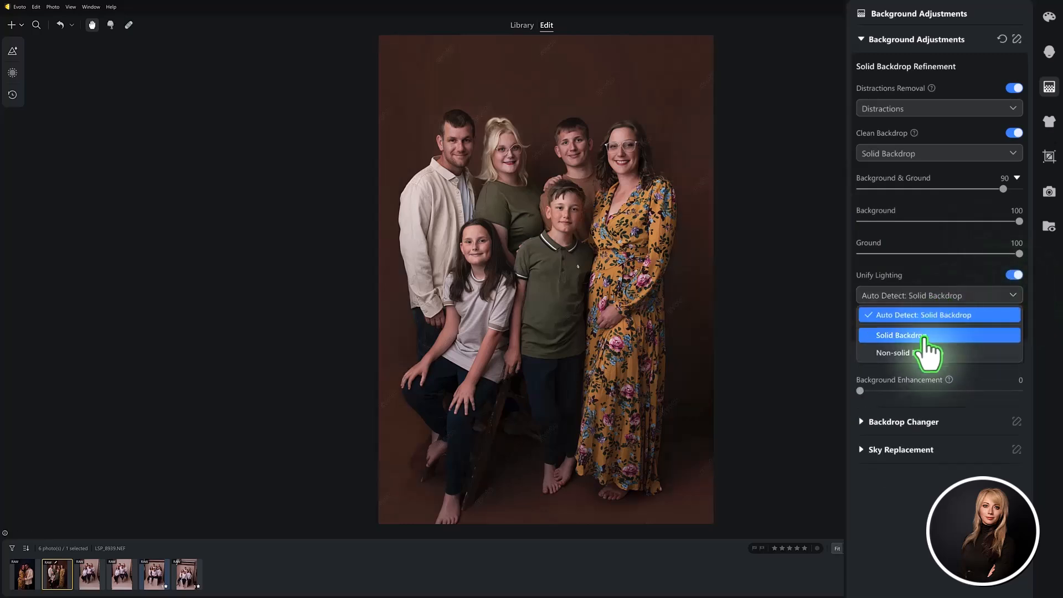
left_click(921, 334)
left_click_drag(1019, 331, 902, 332)
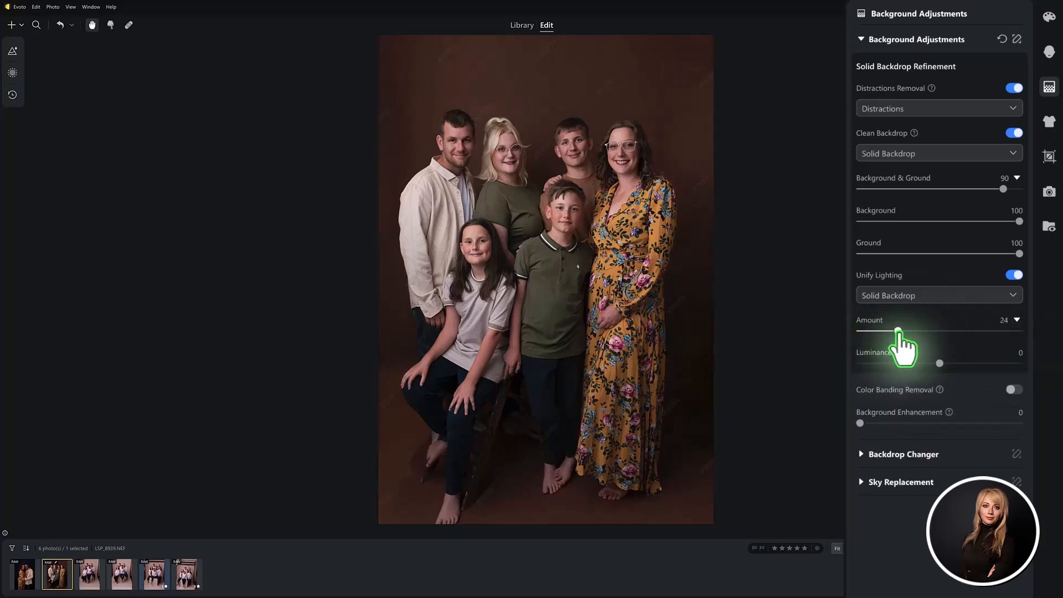
left_click_drag(906, 330, 912, 331)
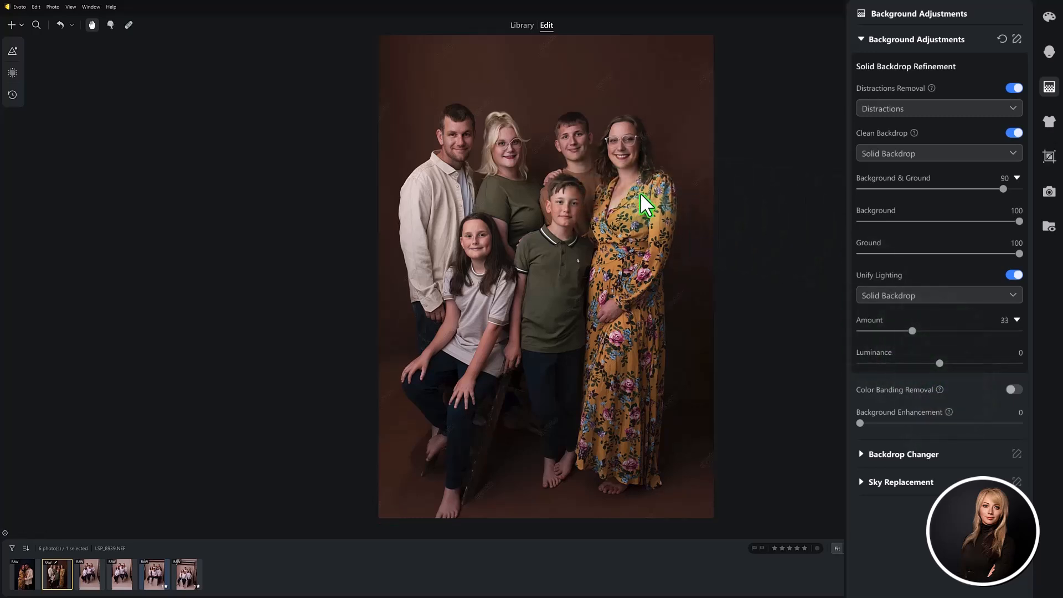
Enable Color Banding Removal with the Solid Backdrop mode and set Background Enhancement to 38.
left_click(1013, 389)
left_click(885, 409)
left_click(902, 449)
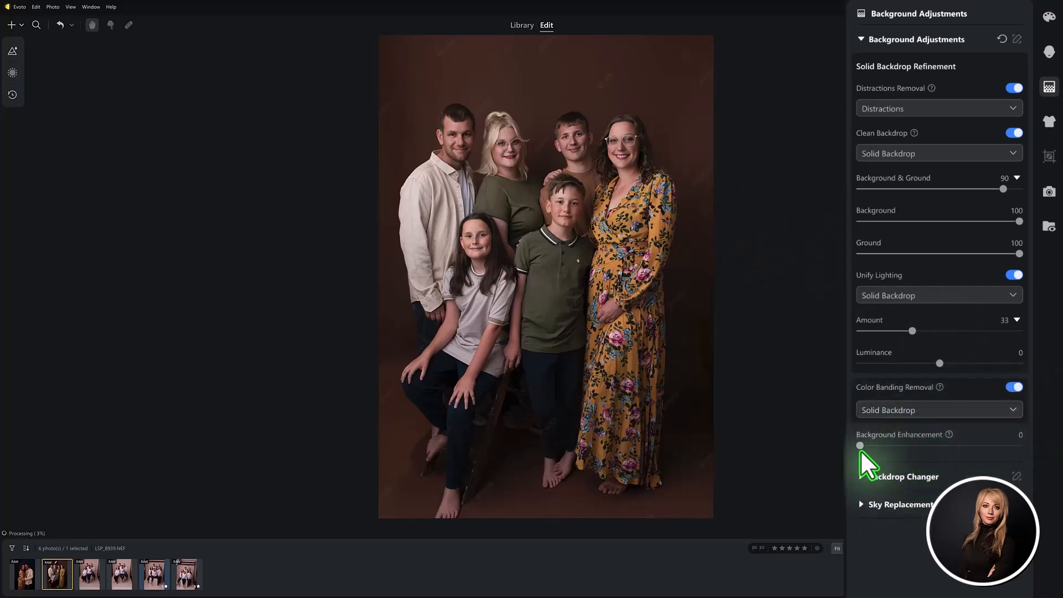
left_click_drag(860, 446, 920, 447)
Try a dark blurred backdrop from the personal collection, browse the recommended backdrops and reset the Backdrop Changer.
scroll(920, 391, "down", 5)
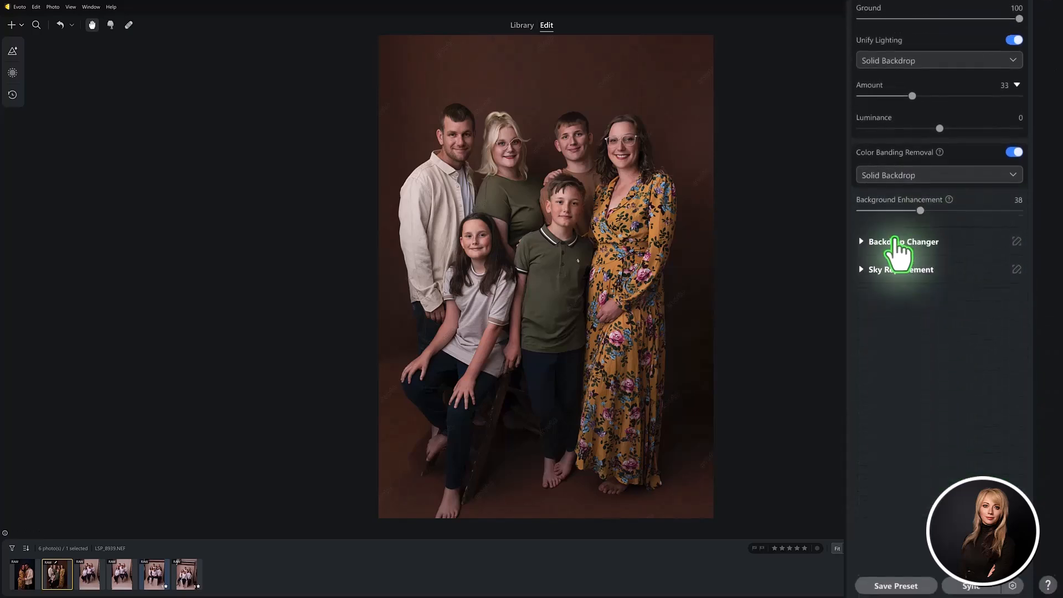
left_click(863, 232)
scroll(923, 257, "down", 2)
left_click(973, 161)
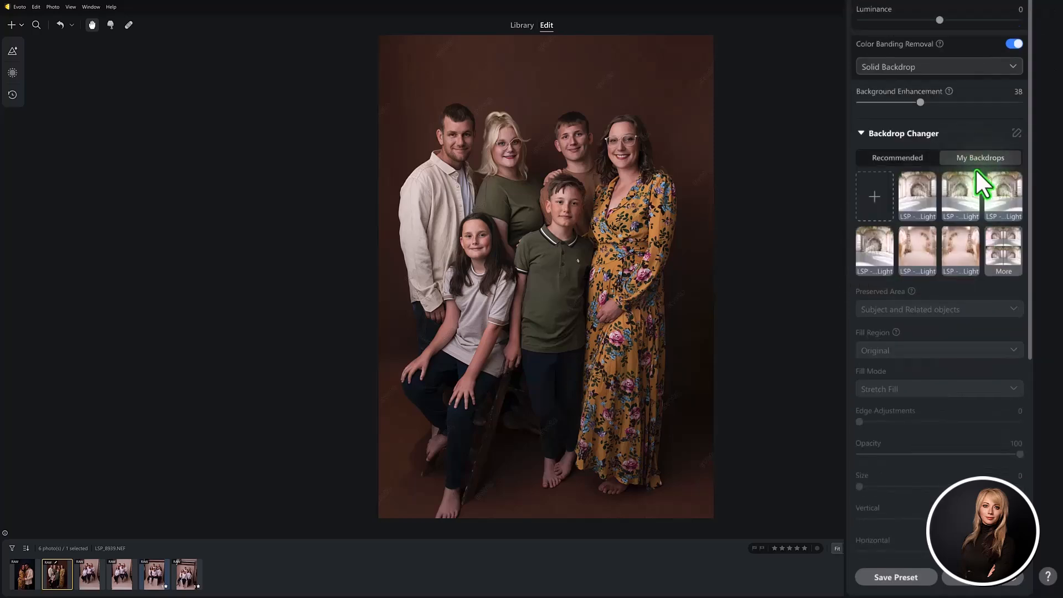
left_click(916, 200)
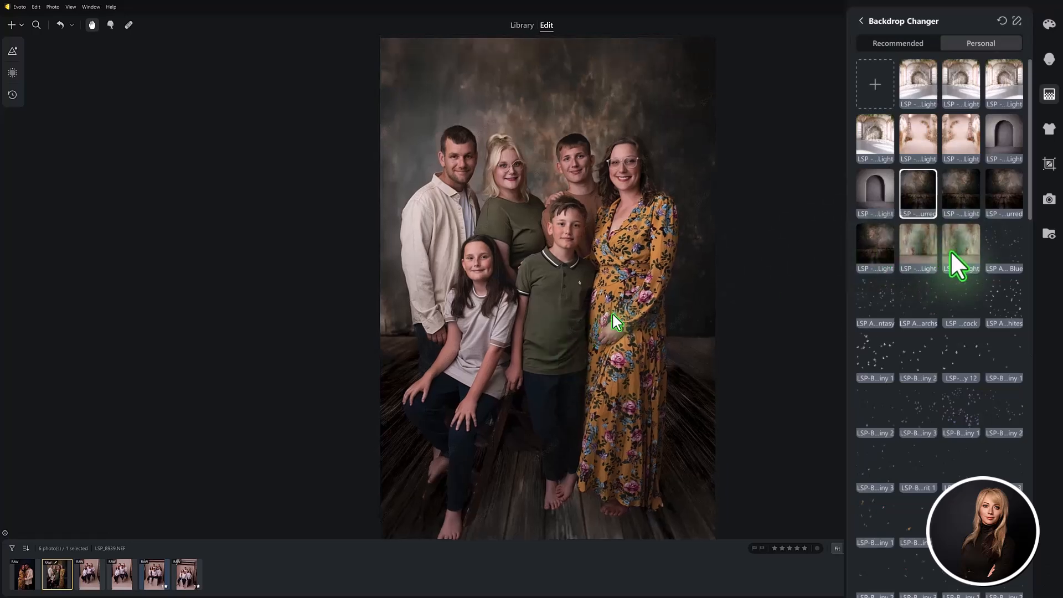
left_click(905, 44)
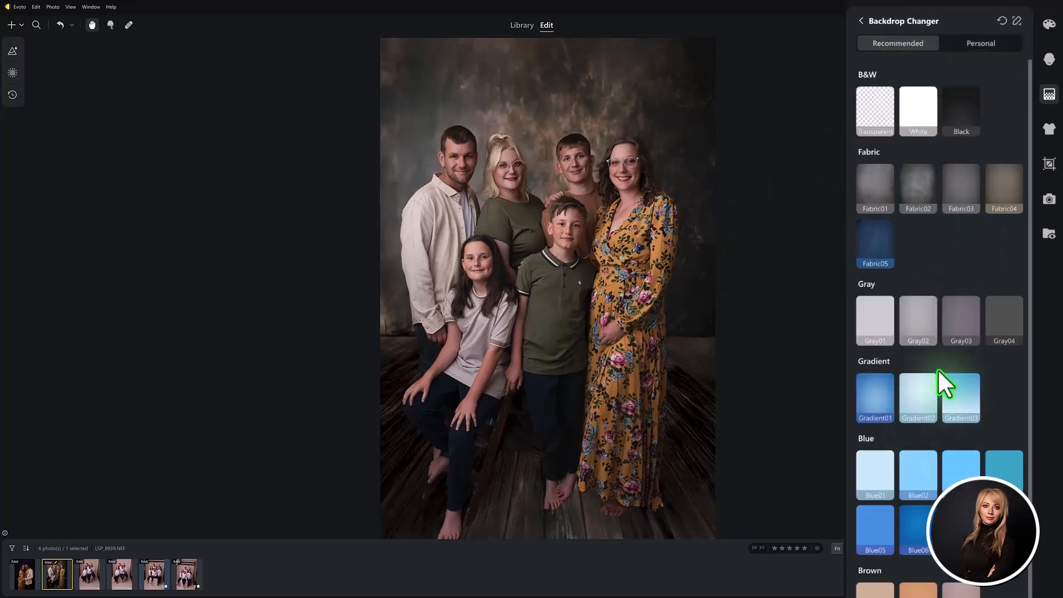
left_click(862, 21)
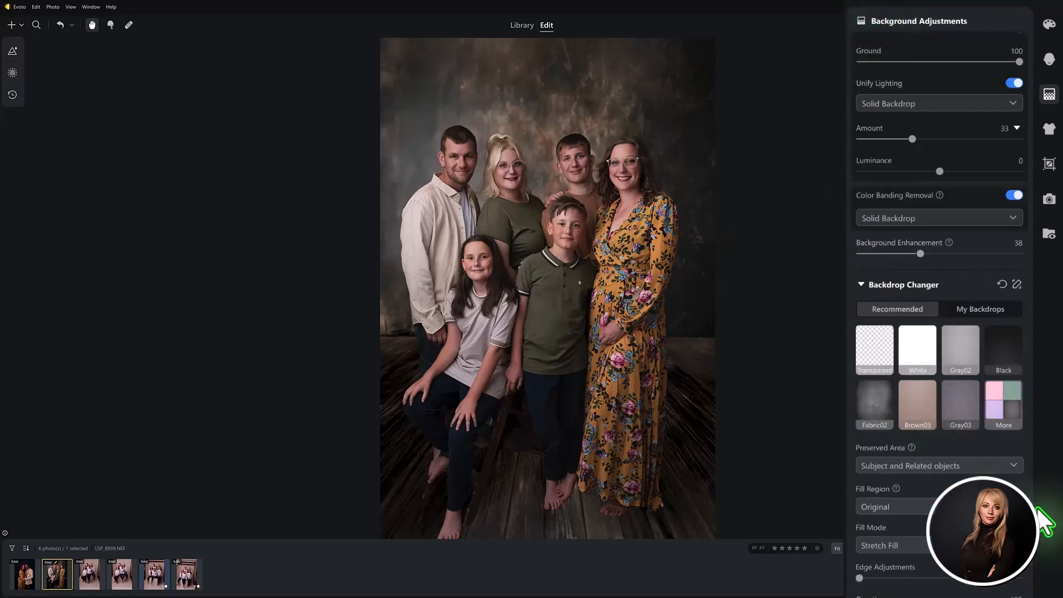
left_click(1001, 285)
left_click(861, 285)
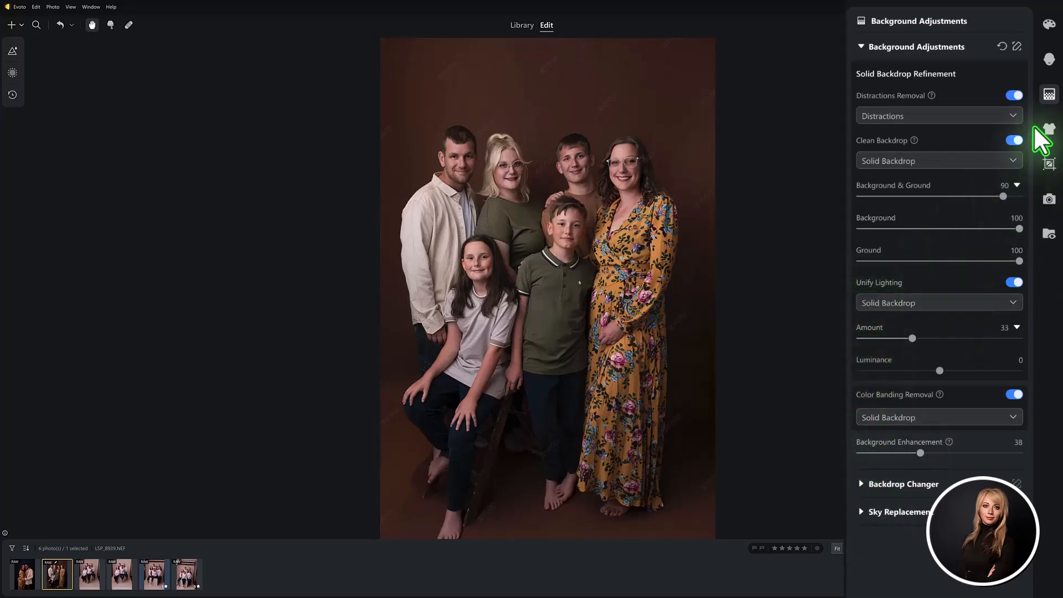
Set De-wrinkle Clothing to 72, with Fine Wrinkles Removal at 63 and Deep Wrinkles Removal at 37.
left_click(1048, 129)
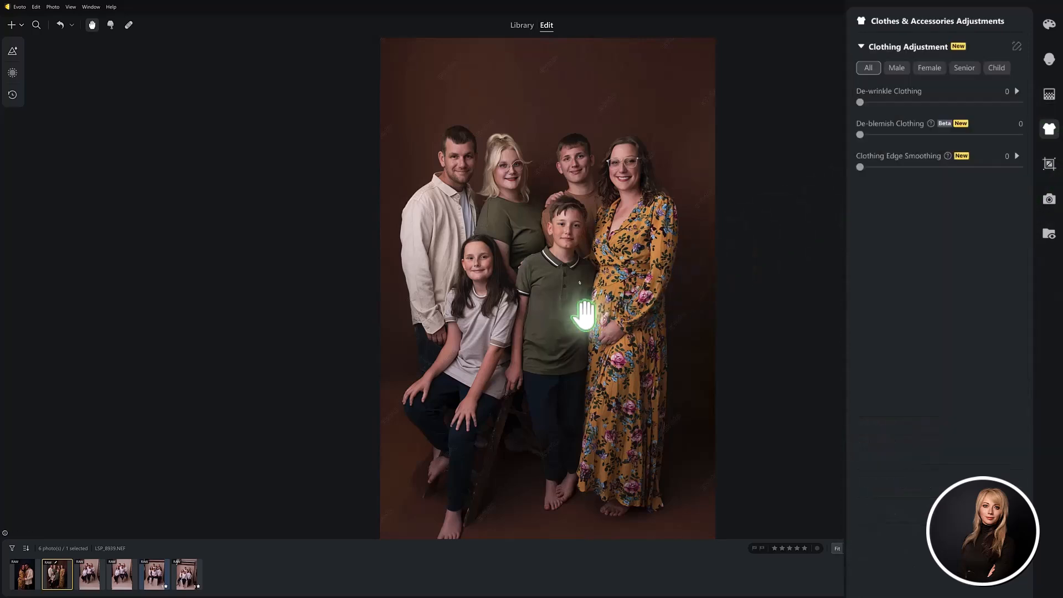
left_click(553, 325)
left_click_drag(661, 279, 572, 316)
scroll(571, 315, "up", 2)
left_click_drag(860, 103, 1021, 104)
left_click(1017, 91)
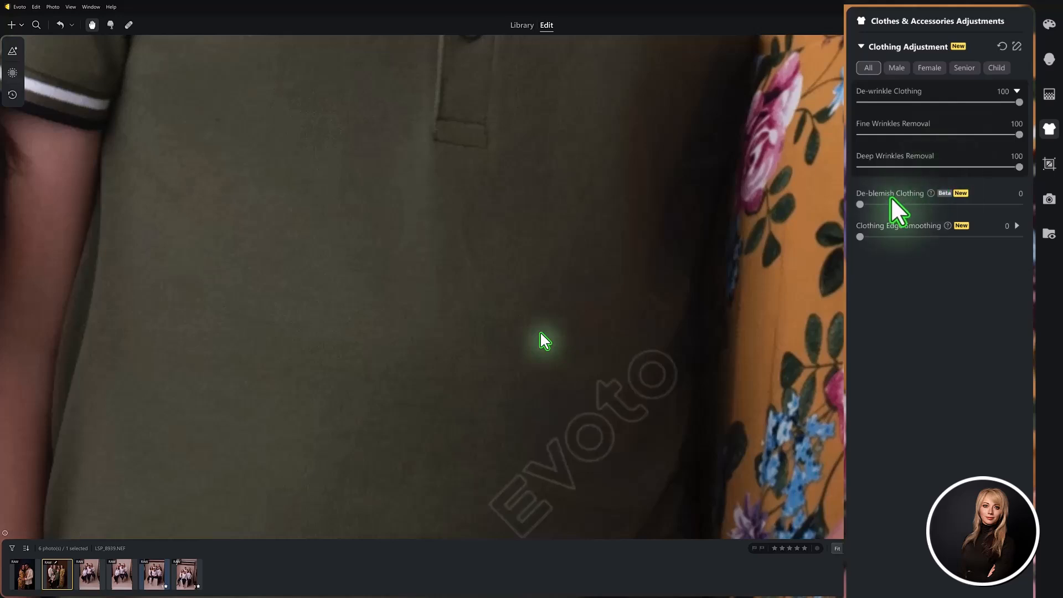
left_click(918, 166)
left_click(959, 134)
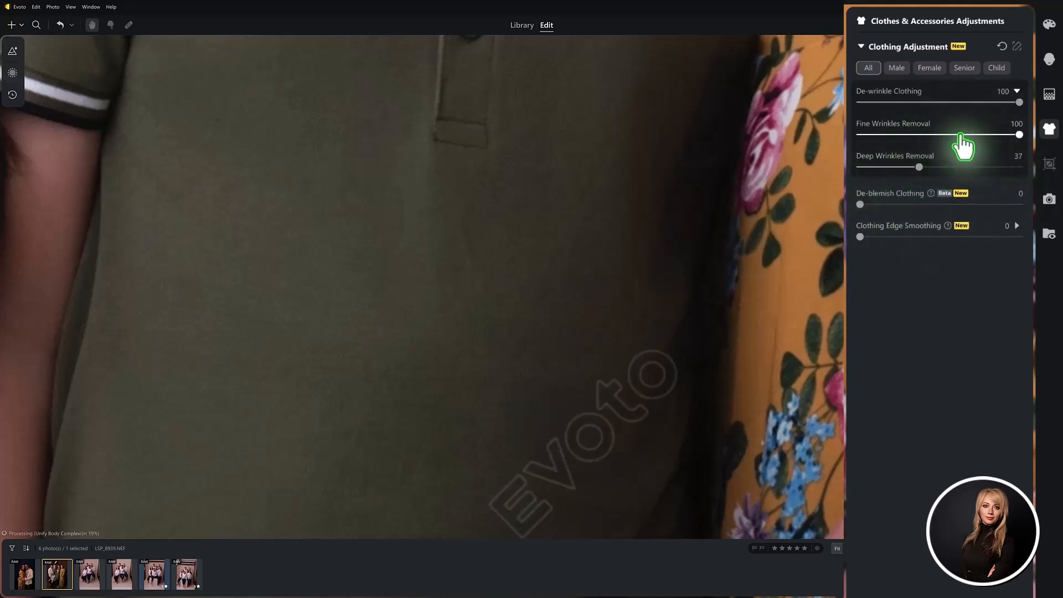
Set De-blemish Clothing to 70 and Clothing Edge Smoothing to 21, and compare the whole portrait with its original.
left_click(970, 204)
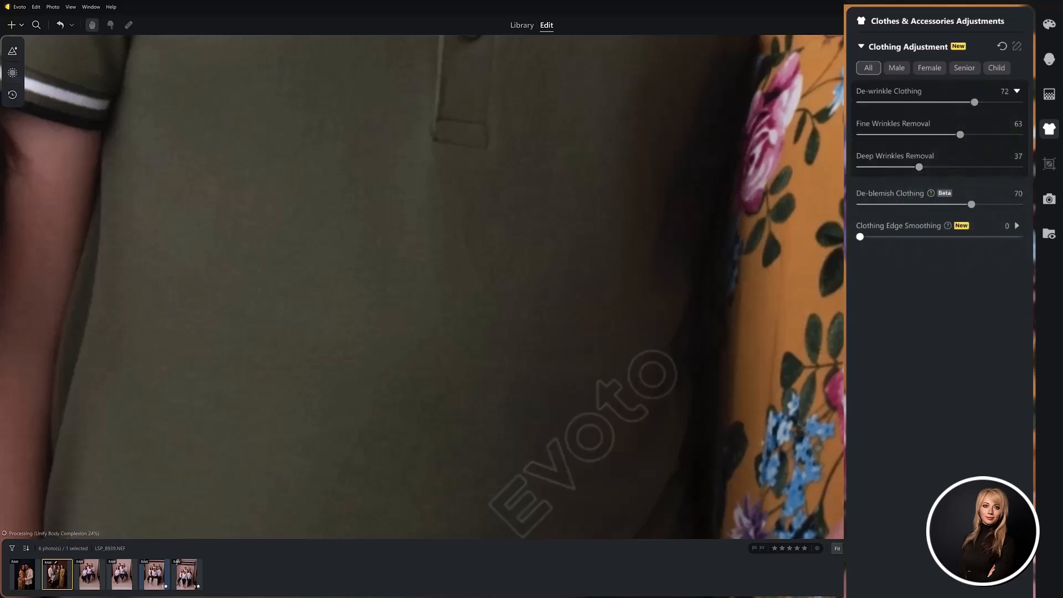
left_click(893, 237)
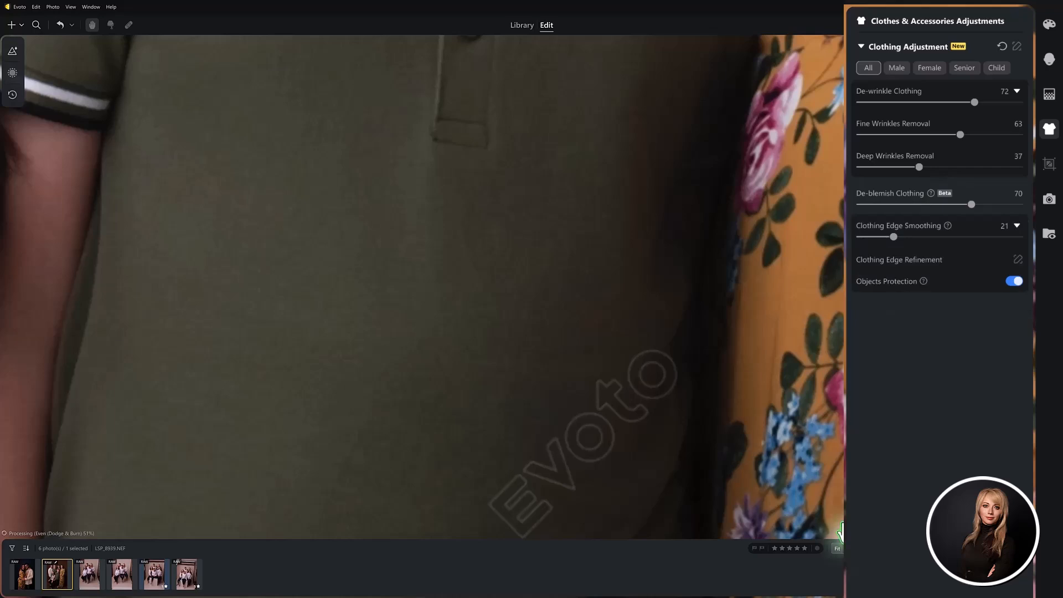
left_click(836, 550)
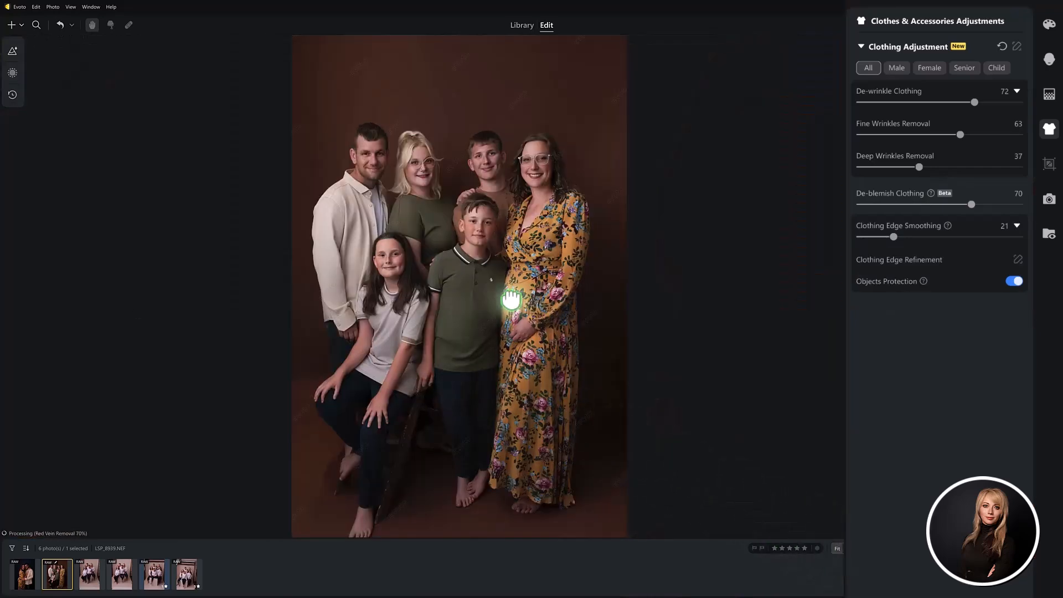
left_click_drag(531, 293, 532, 332)
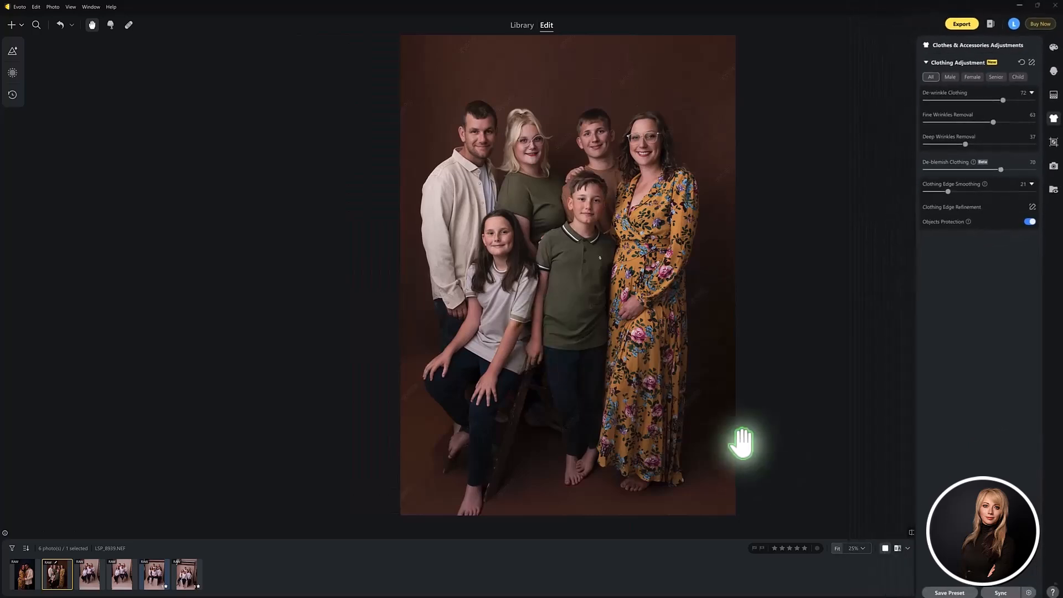
left_click(912, 547)
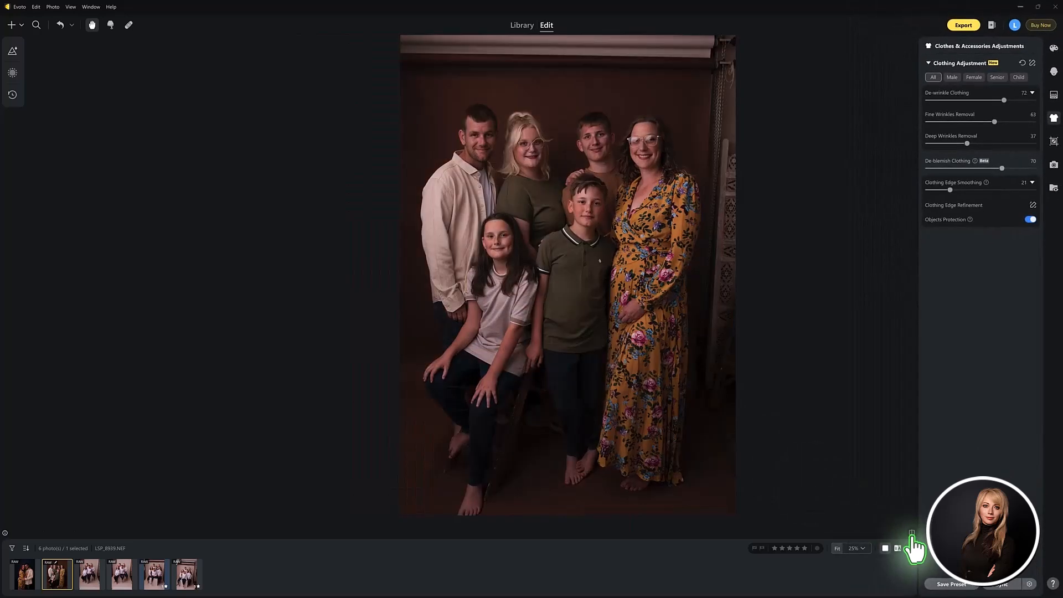
left_click(912, 548)
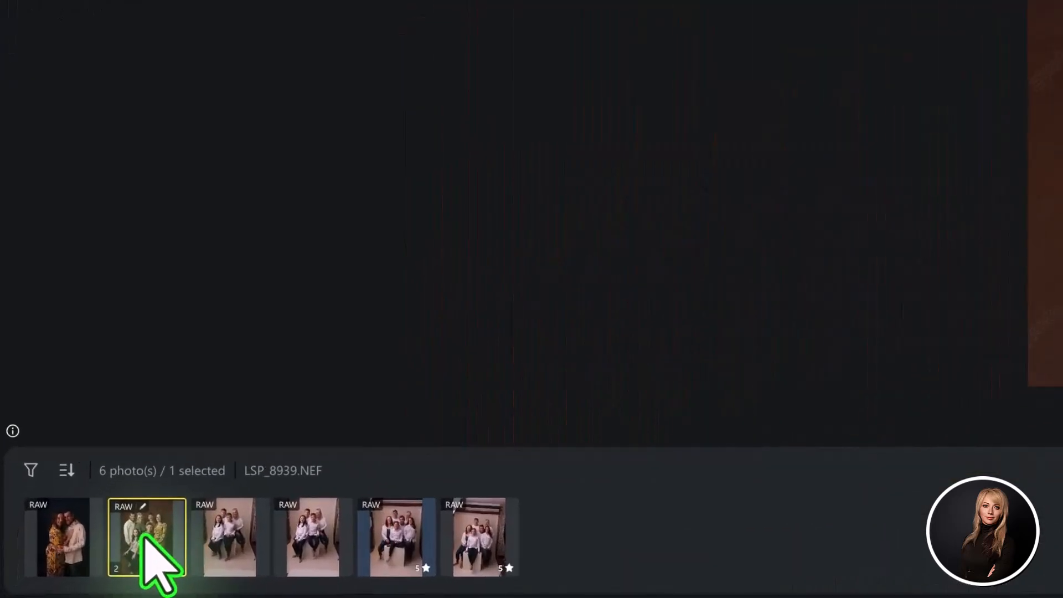
Sync all adjustments except Crop & Rotate from the brown-backdrop portrait to the four white-shirt family photos.
left_click(446, 559, "shift")
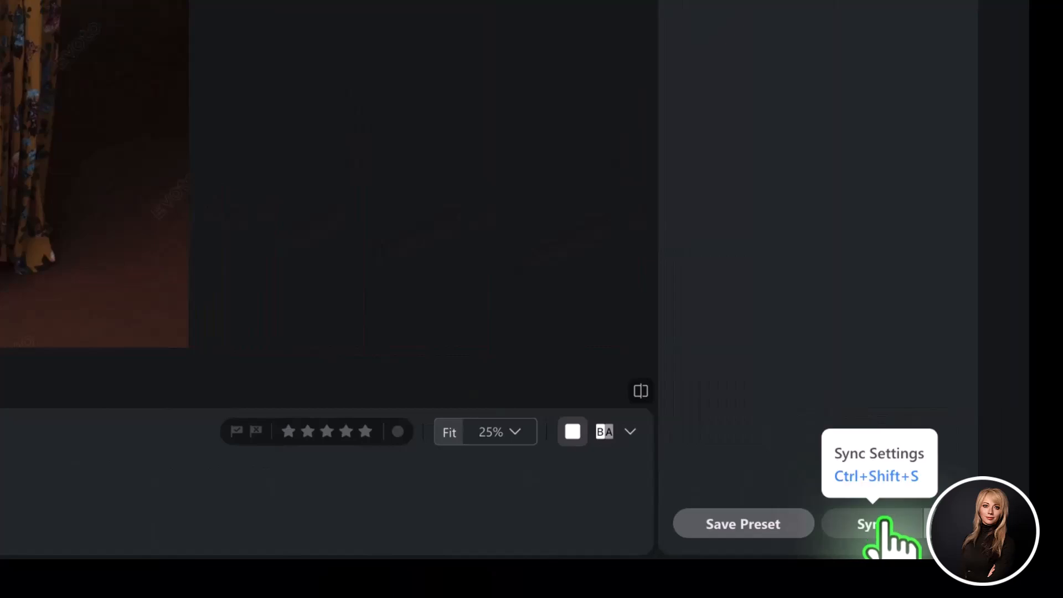
left_click(884, 523)
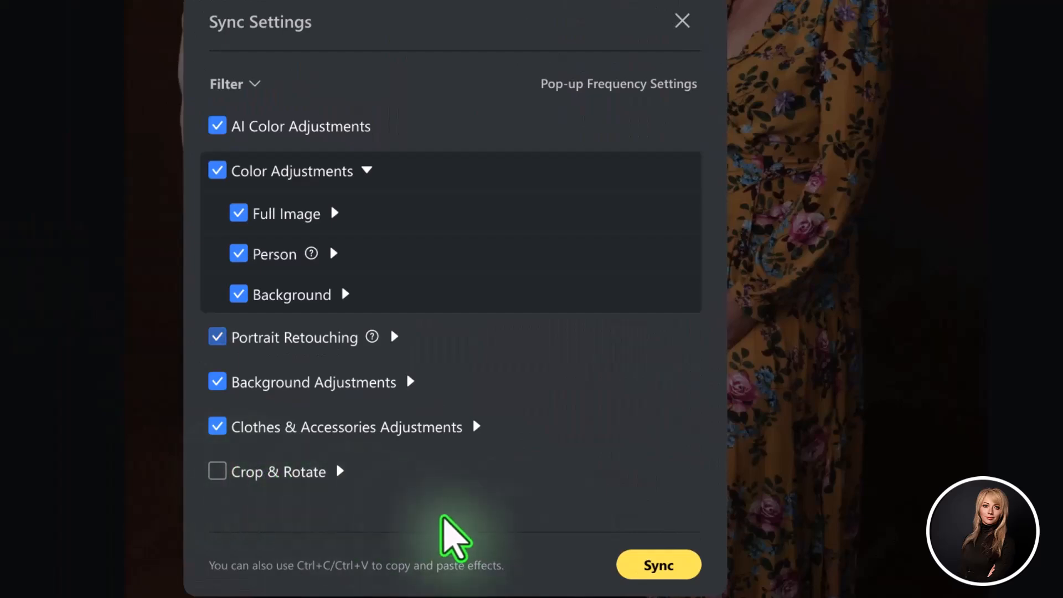
left_click(662, 568)
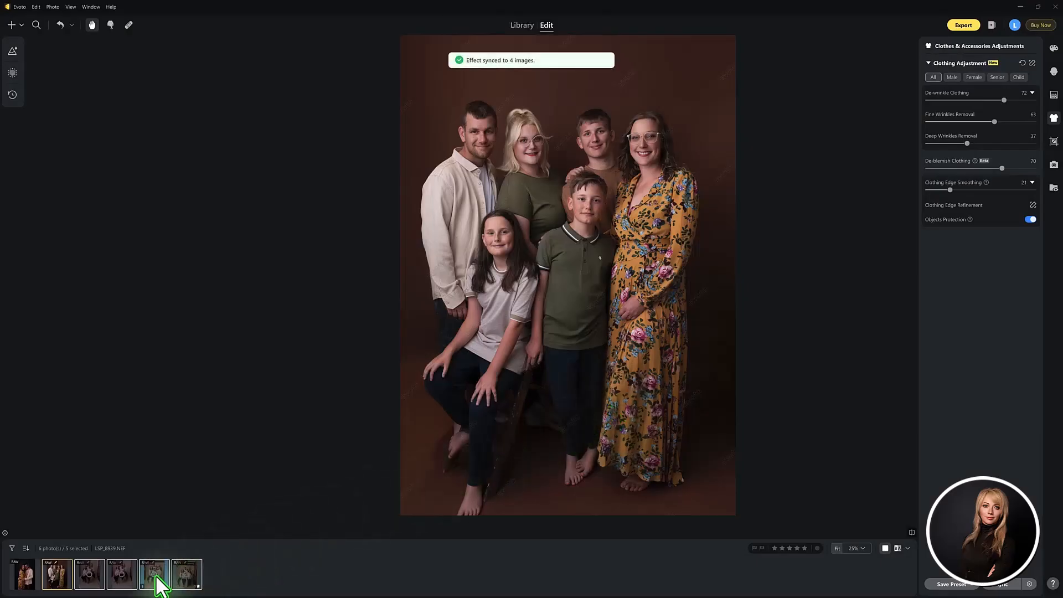
Check the synced edits on the two five-star white-shirt photos and compare the last one with its original.
left_click(157, 578)
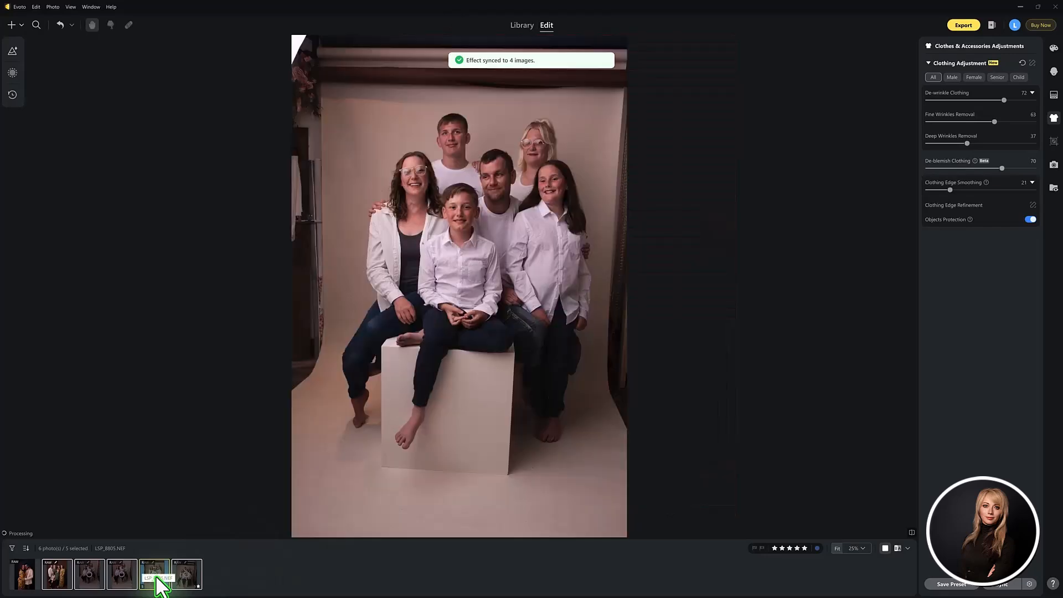
left_click(189, 578)
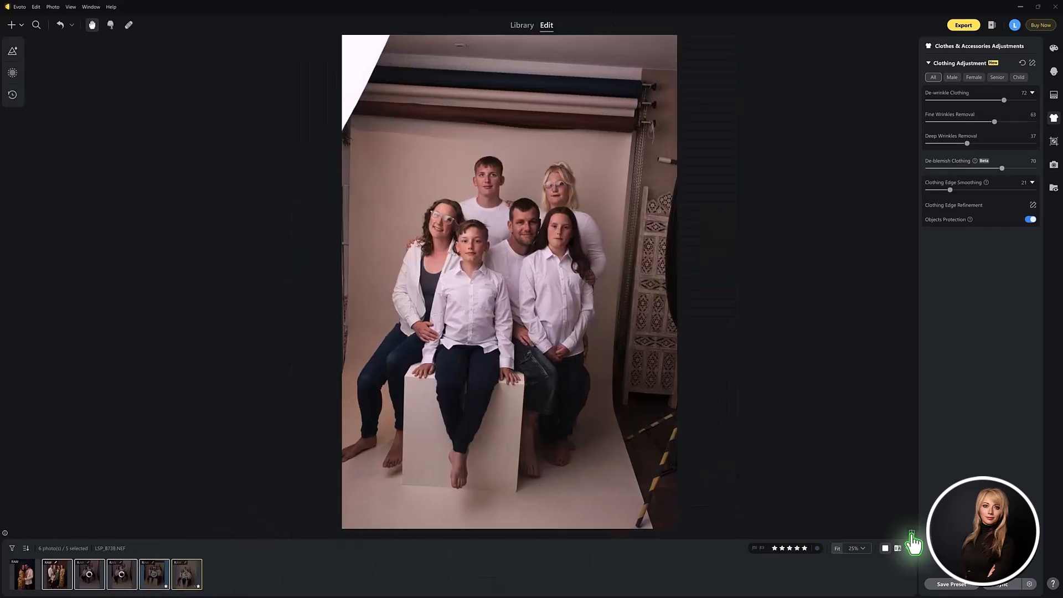
left_click(911, 545)
left_click(911, 535)
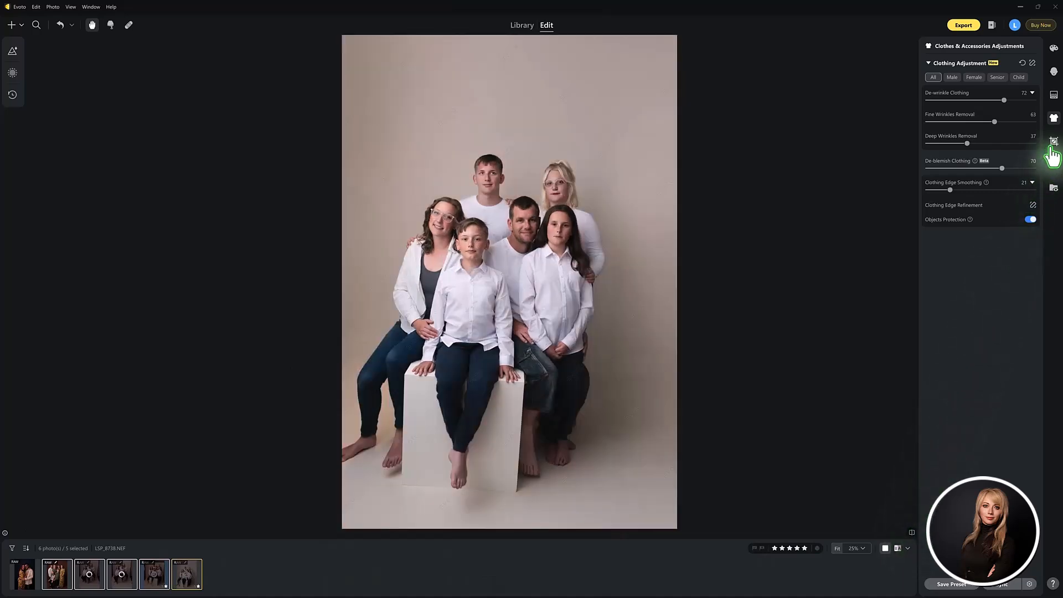
Rotate the last white-shirt photo to an angle of -3.44 and crop it closer around the family at a fixed ratio.
left_click(1053, 142)
left_click_drag(623, 44, 569, 83)
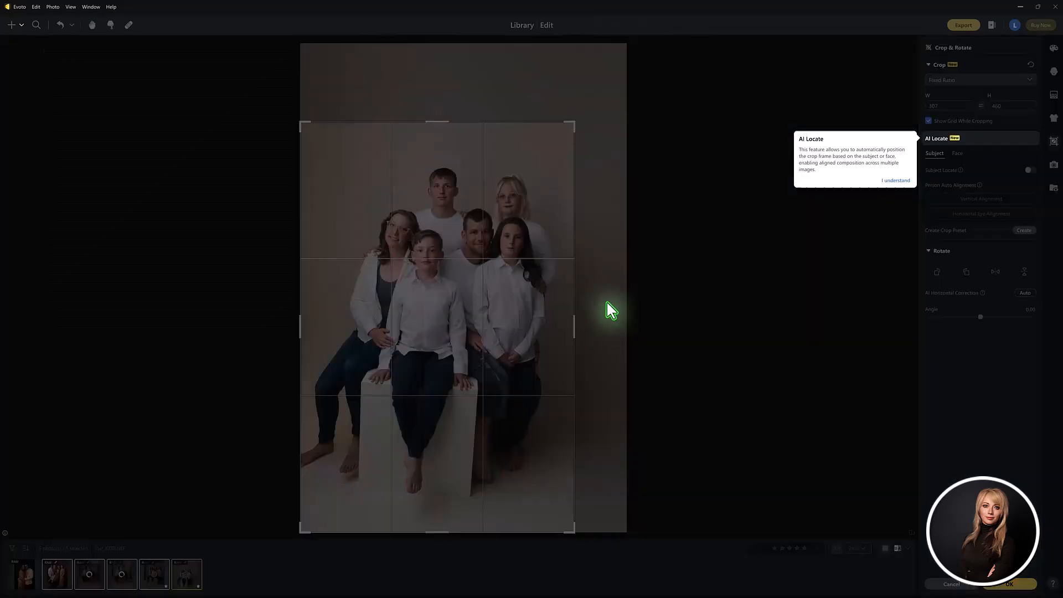
left_click(895, 182)
left_click_drag(603, 344, 606, 337)
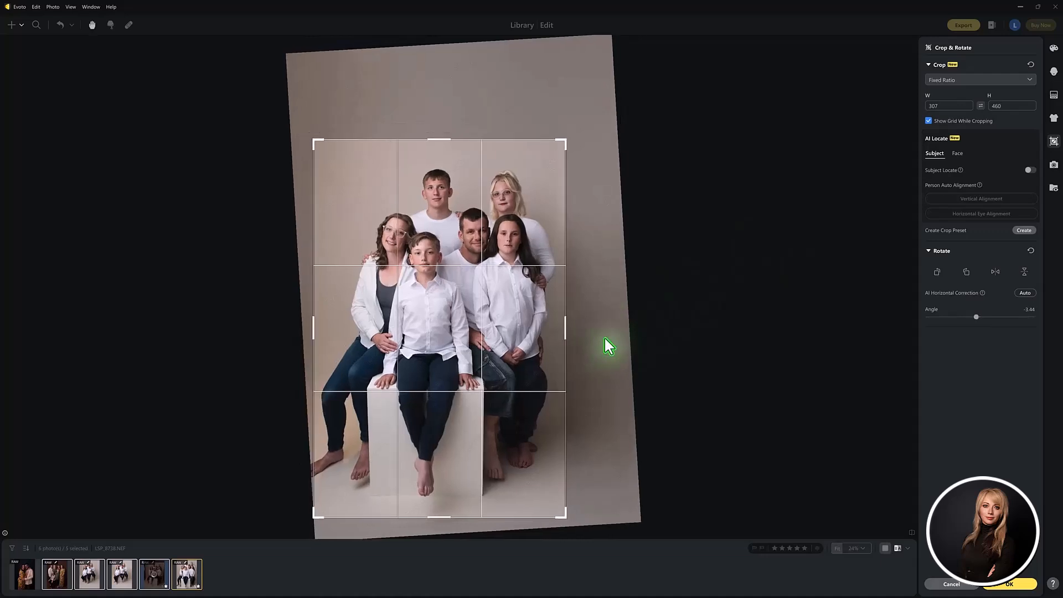
left_click_drag(565, 143, 588, 127)
left_click_drag(489, 284, 480, 290)
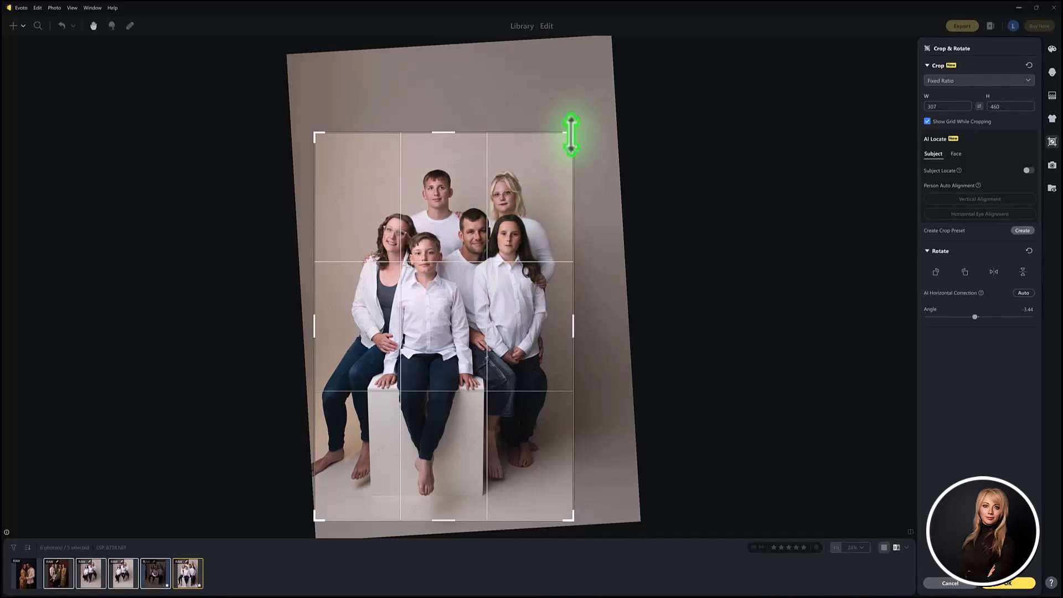
left_click_drag(575, 130, 579, 125)
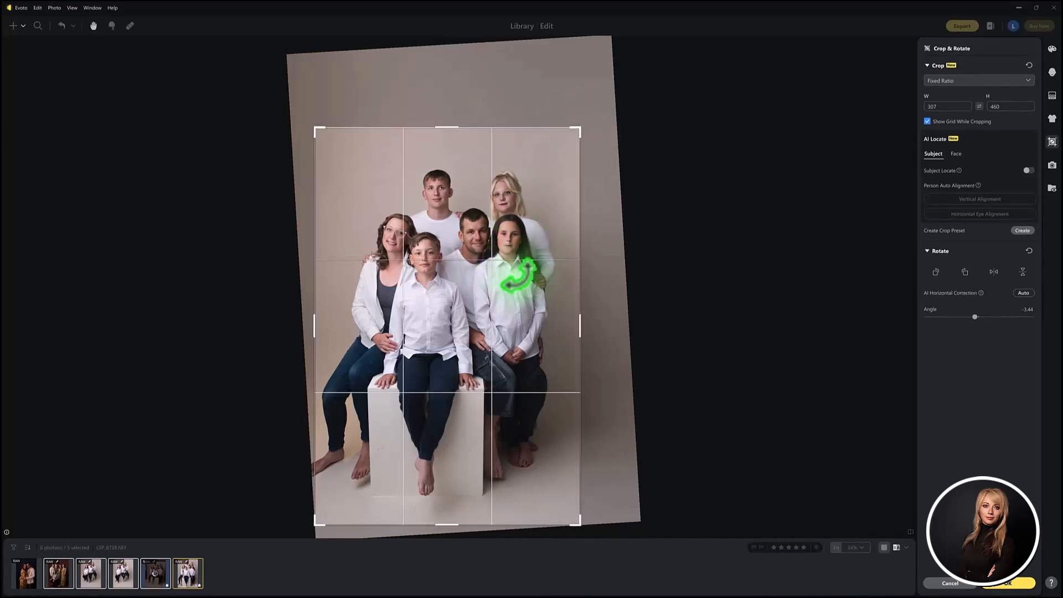
left_click(1008, 582)
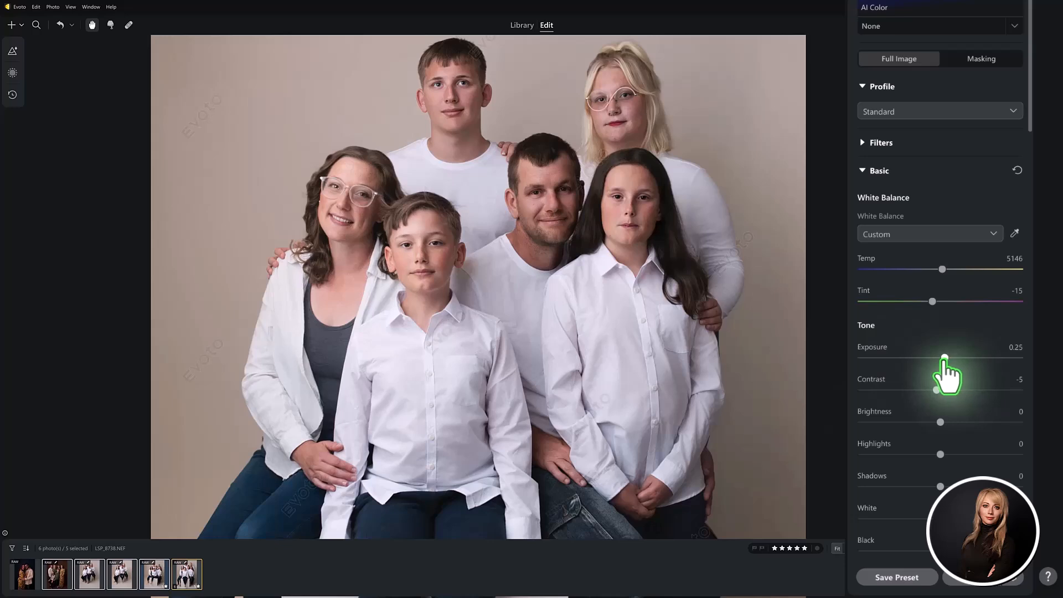
Turn on Real-Time Color Adjustments for the cropped white-shirt photo.
scroll(942, 357, "down", 1)
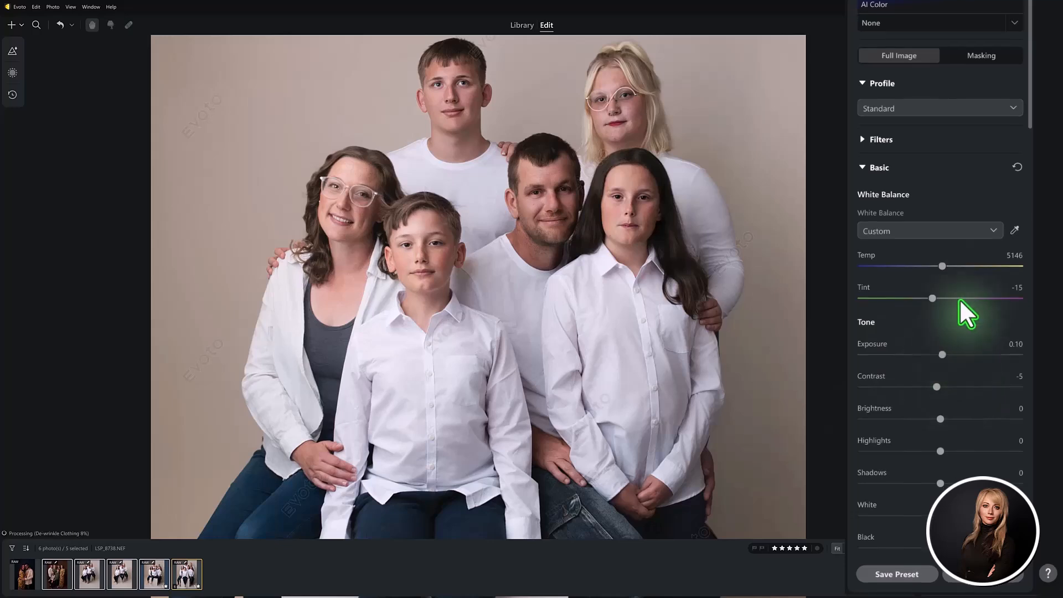
left_click(1008, 21)
left_click(953, 44)
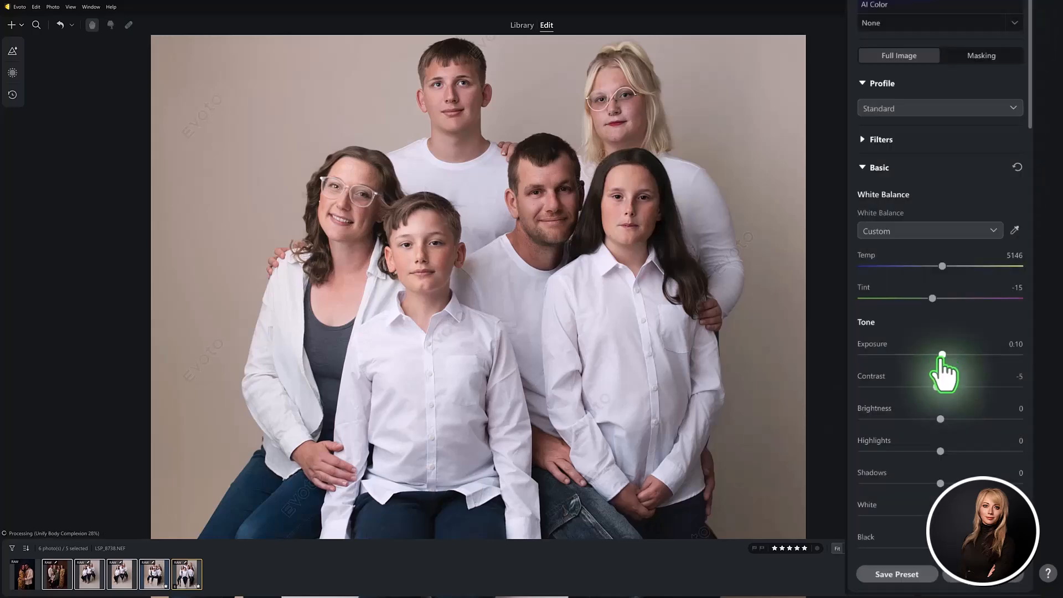
scroll(1013, 210, "up", 5)
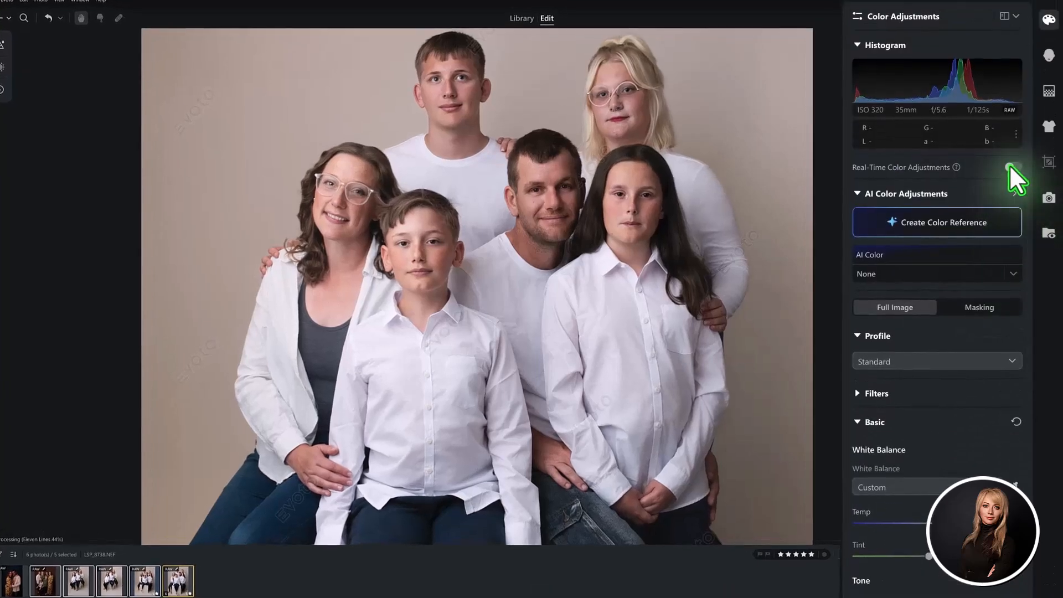
left_click_drag(525, 304, 545, 313)
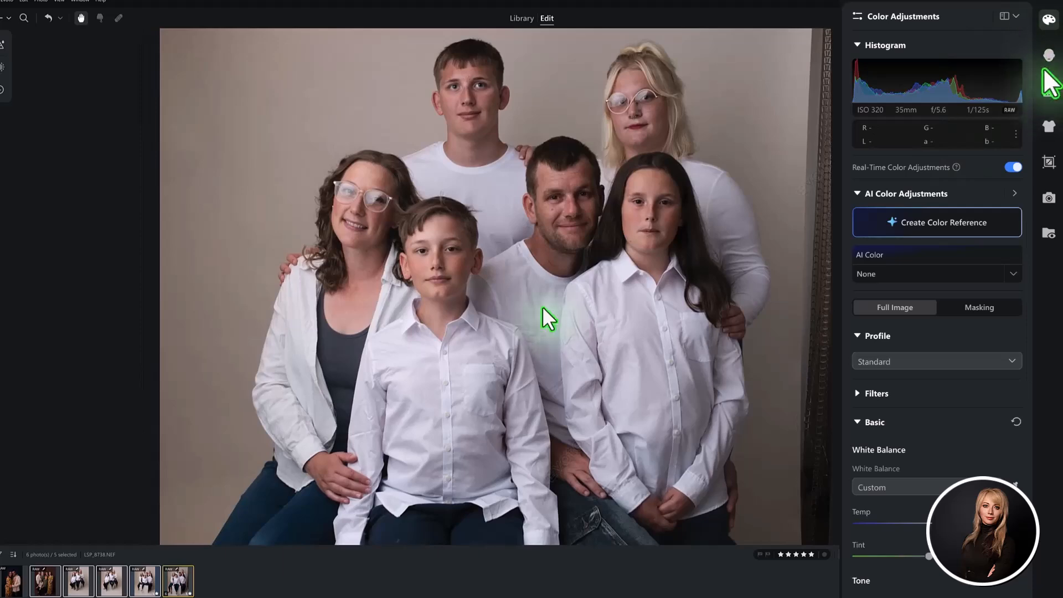
Set Exposure to 0.35, Brightness to -5, Highlights to 5 and Shadows to -7, and turn off Real-Time Color Adjustments.
mouse_move(940, 354)
left_mouse_down()
mouse_move(920, 353)
mouse_move(943, 354)
left_mouse_up()
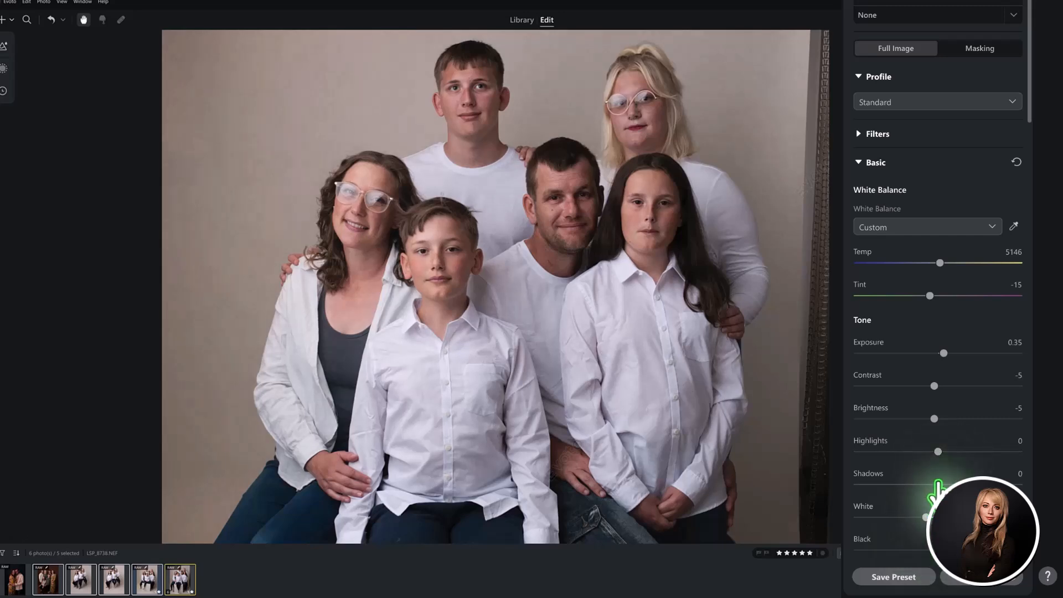
left_click_drag(934, 483, 941, 451)
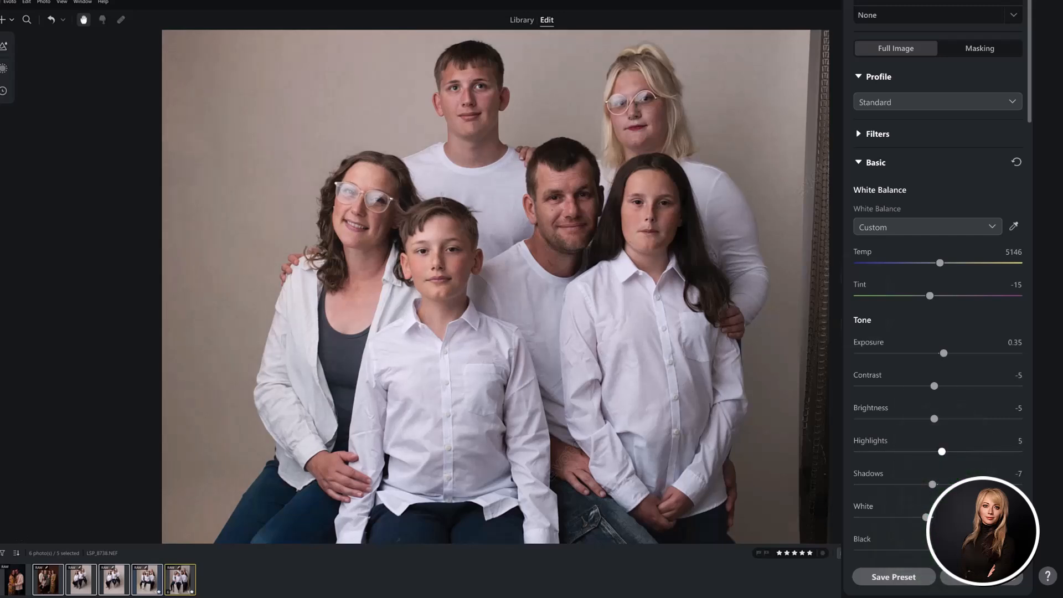
scroll(960, 237, "up", 5)
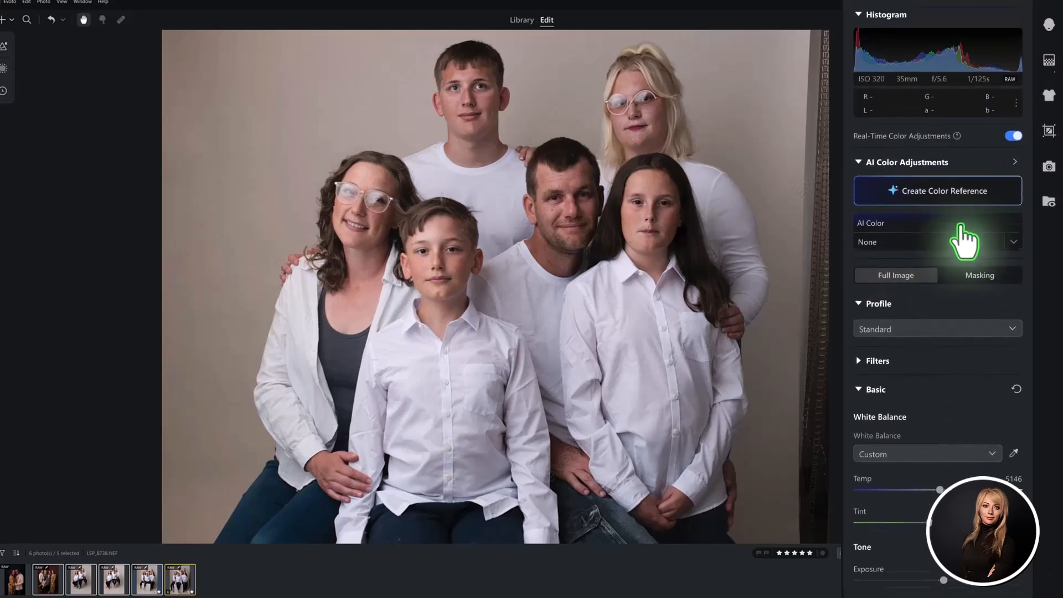
left_click(1012, 164)
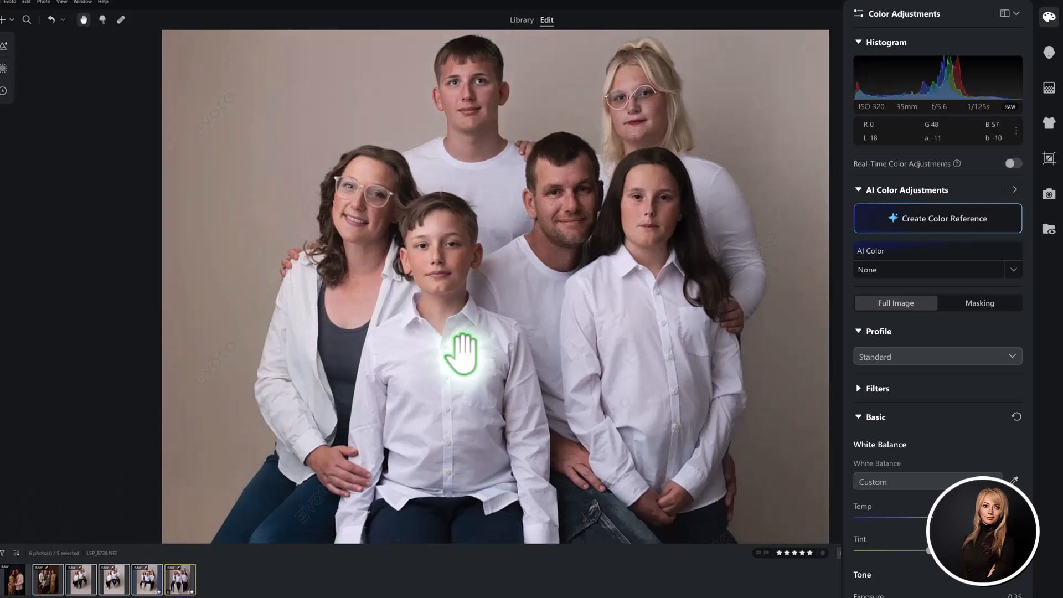
Compare the tone-adjusted white-shirt photo with its original.
left_click_drag(555, 297, 554, 307)
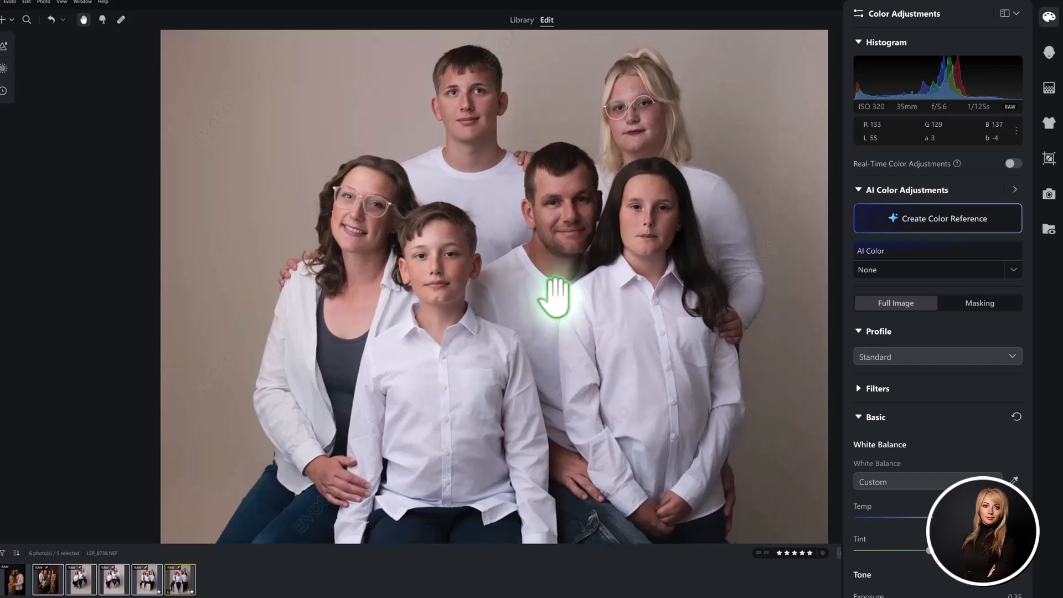
left_click(909, 546)
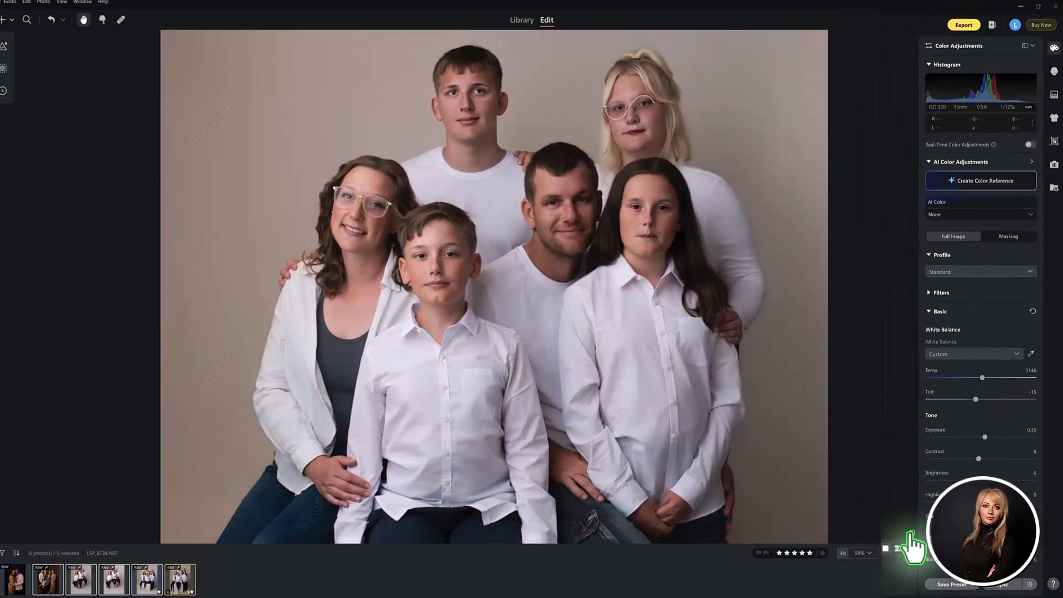
left_click(910, 534)
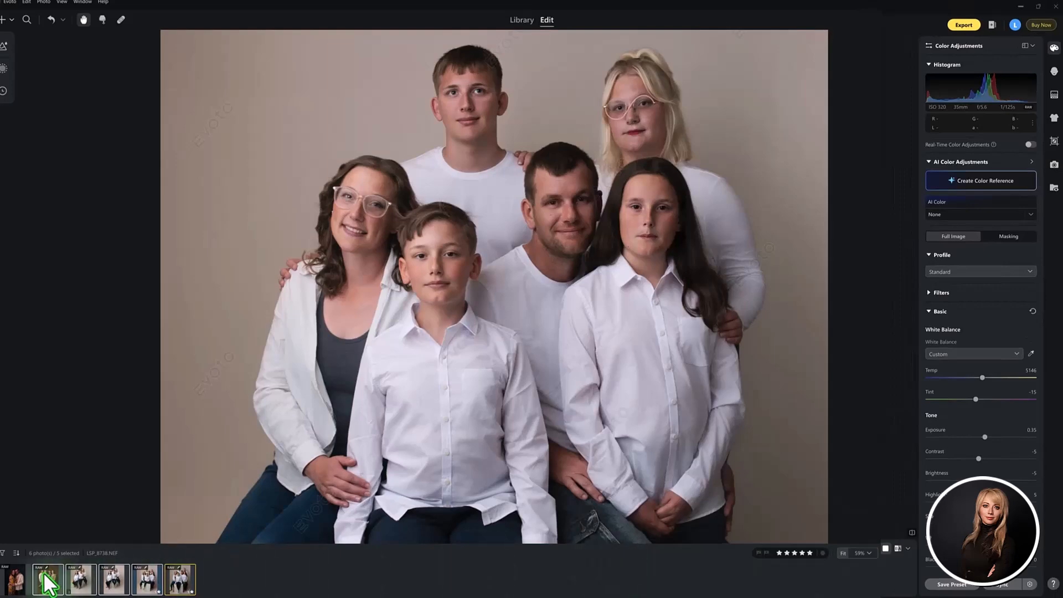
Compare the brown-backdrop portrait with its original and review the two five-star white-shirt photos.
left_click(46, 576)
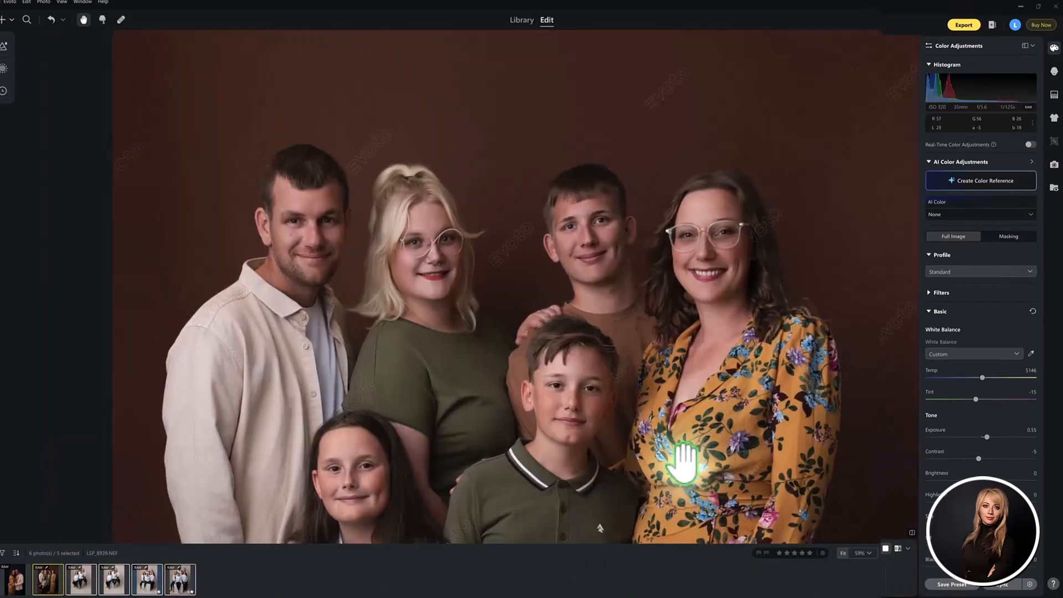
left_click(912, 534)
left_click(912, 534)
left_click(911, 533)
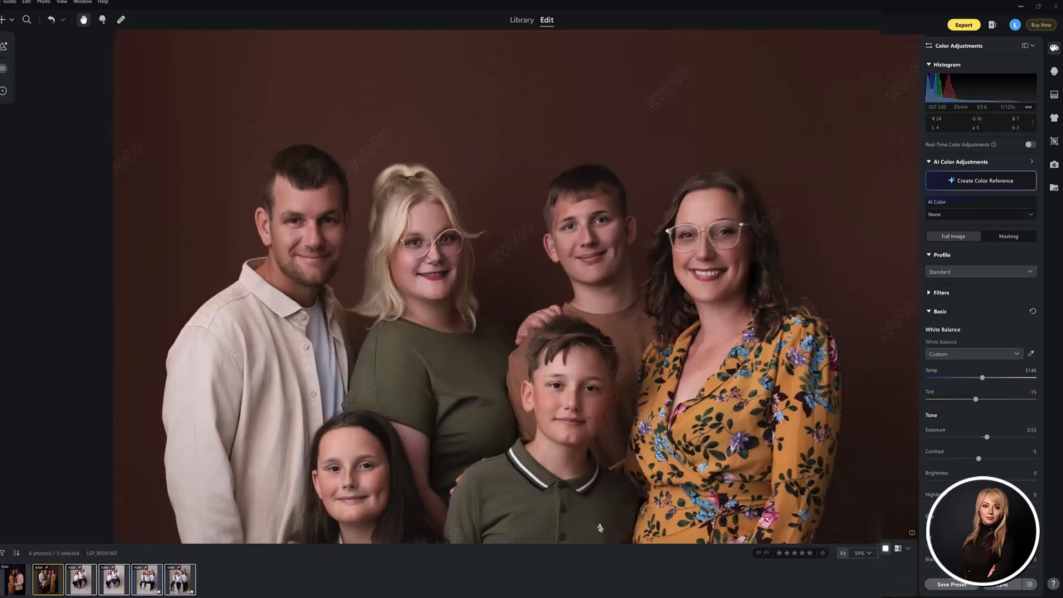
left_click(141, 579)
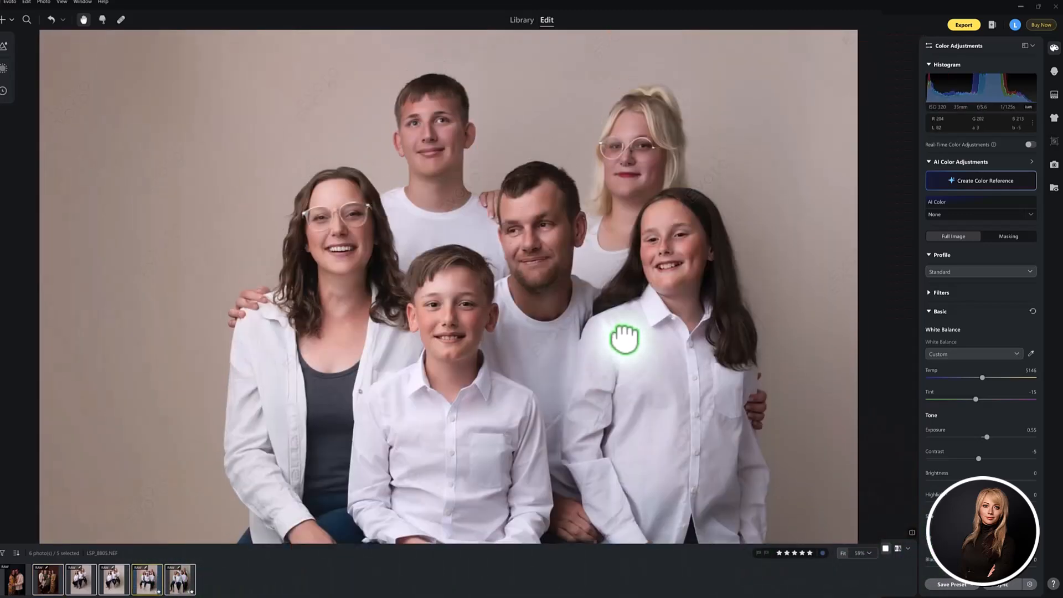
left_click(181, 581)
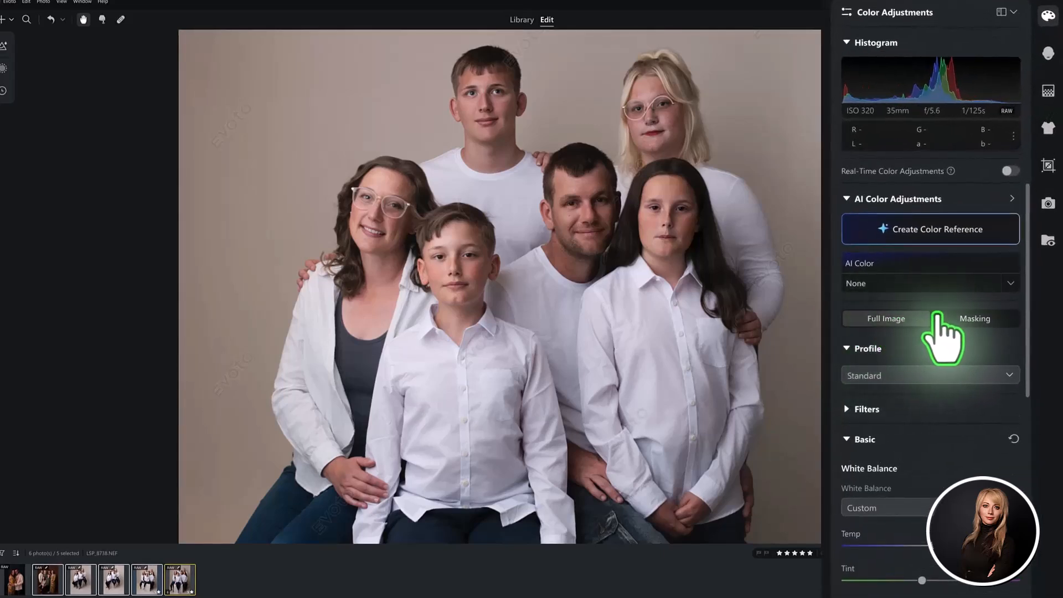
Open the person masking adjustments for the man in the middle, keep his mask on Entire Person, and turn on Real-Time Color Adjustments.
left_click(956, 321)
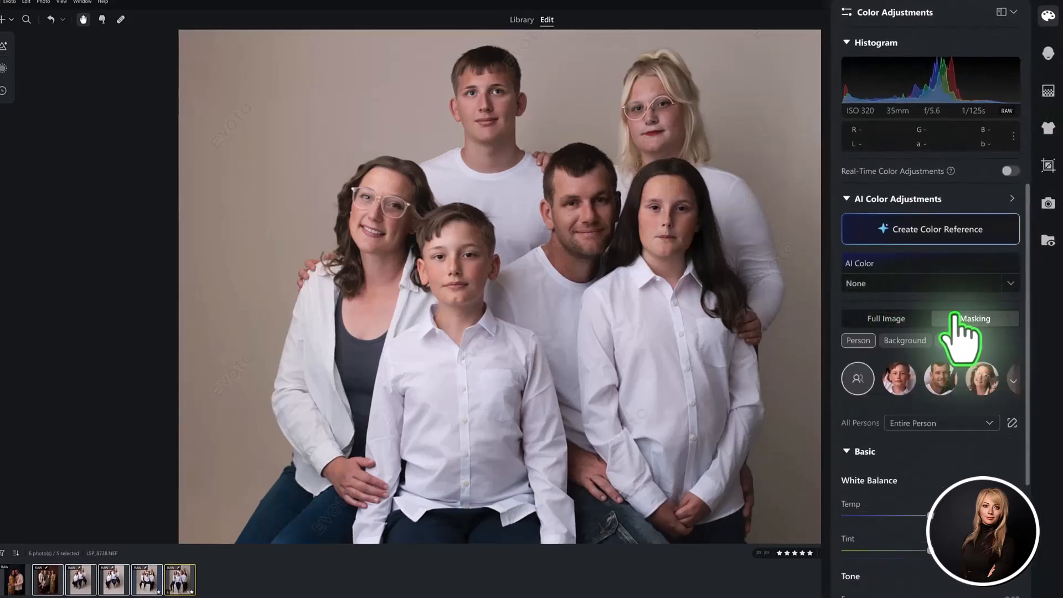
left_click(943, 382)
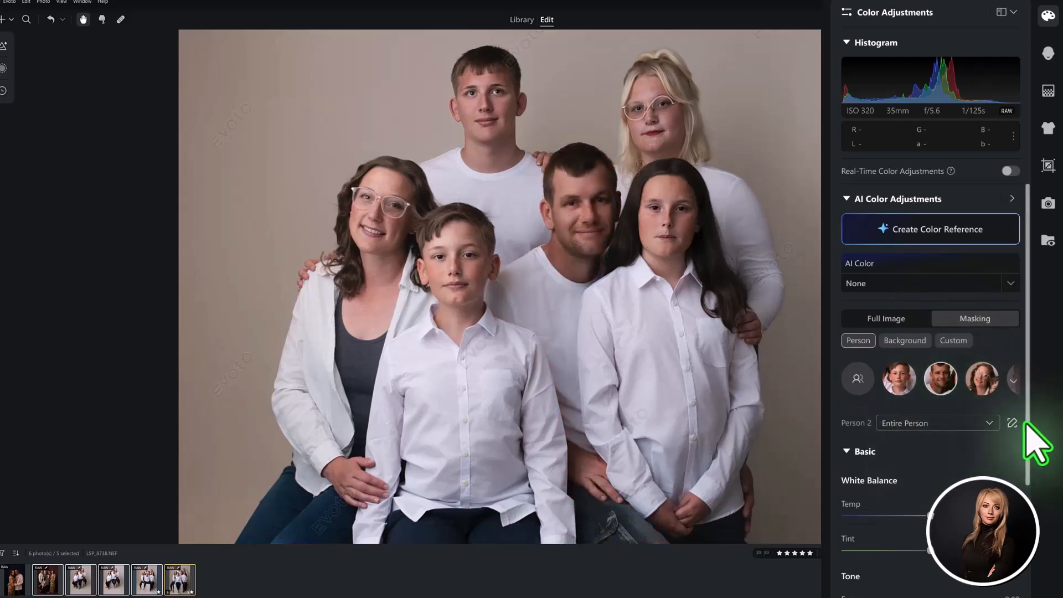
left_click_drag(1025, 424, 1028, 515)
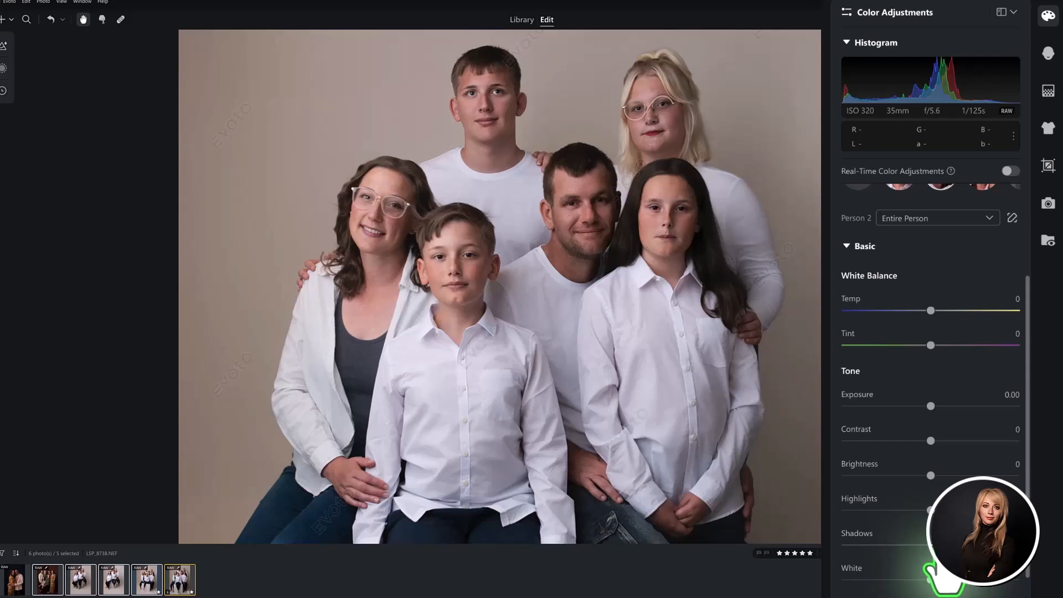
left_click(1010, 170)
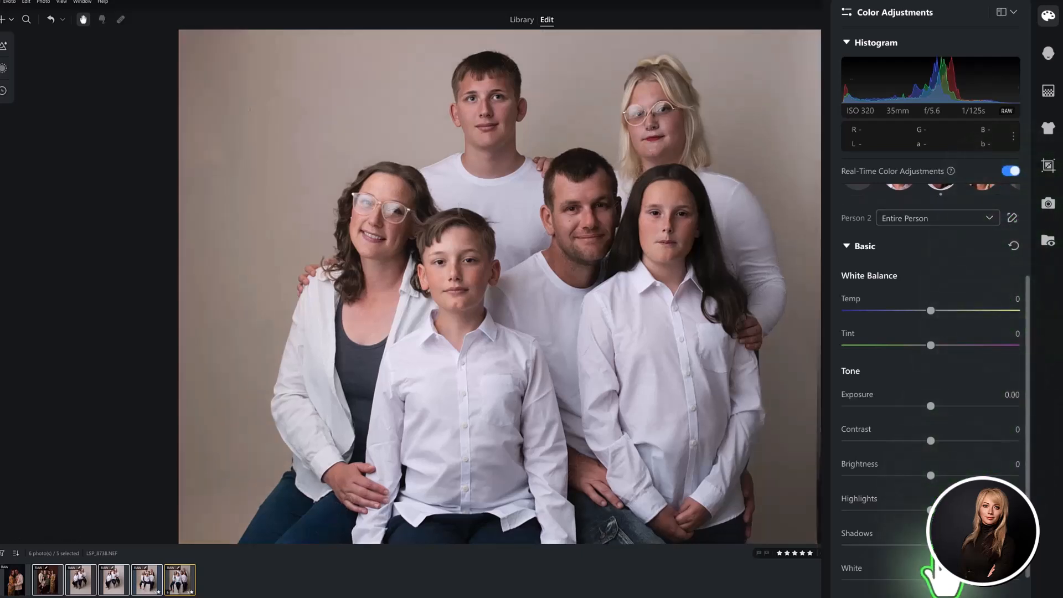
Set the masked man's Shadows to 19, Black to 6, Contrast to -8 and Brightness to 5.
scroll(935, 553, "down", 1)
scroll(931, 545, "down", 5)
mouse_move(944, 252)
left_mouse_down()
mouse_move(974, 249)
mouse_move(944, 248)
left_mouse_up()
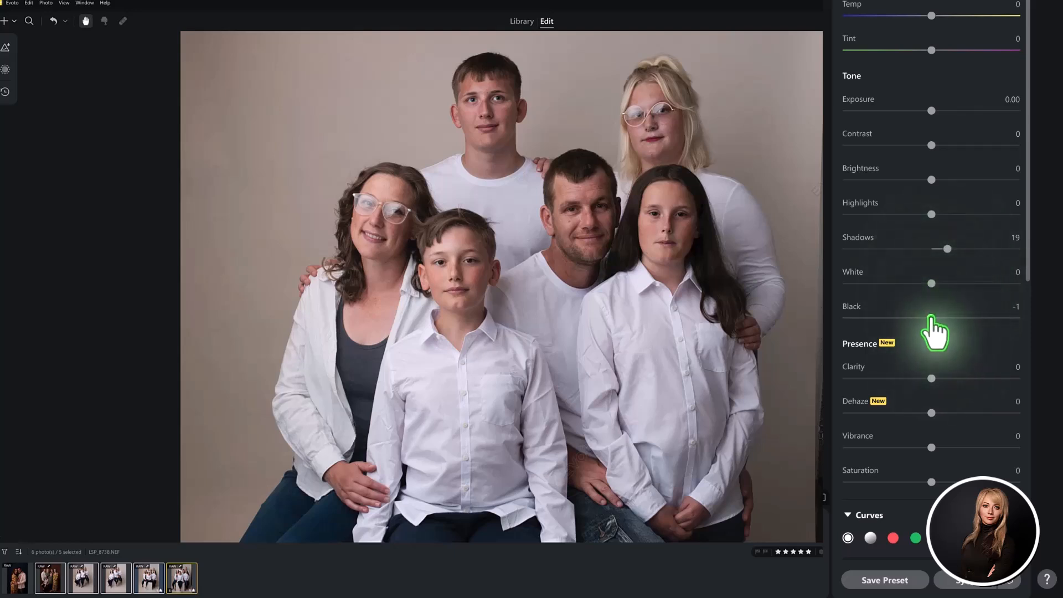
left_click_drag(930, 317, 935, 318)
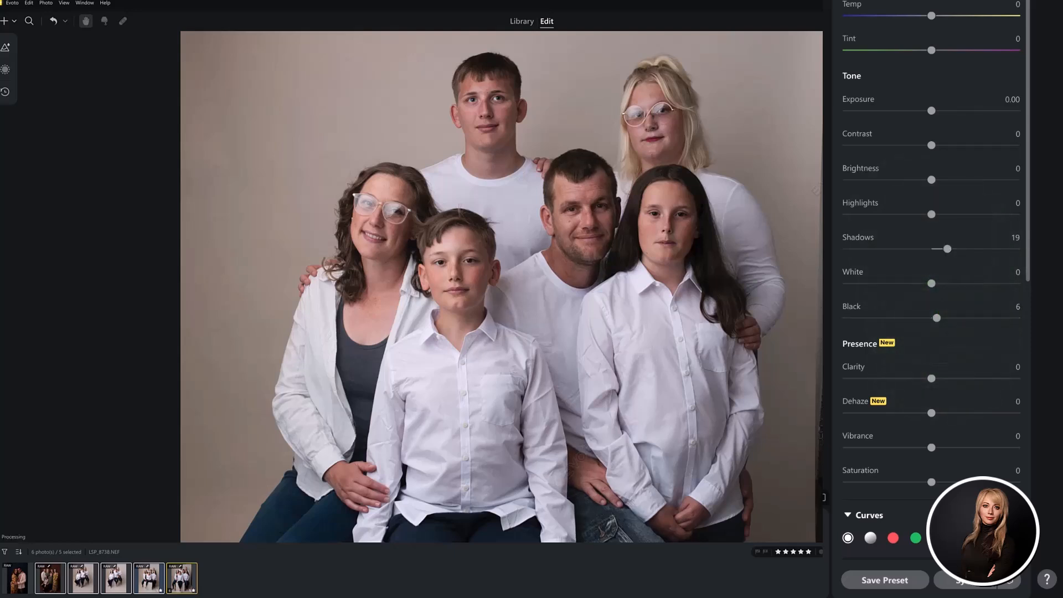
left_click_drag(931, 145, 934, 179)
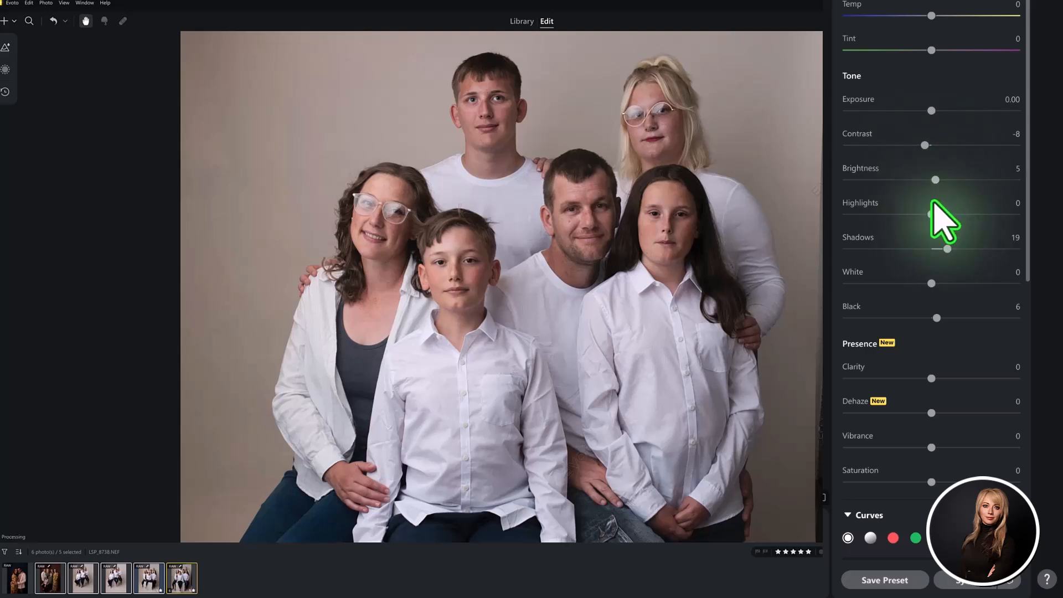
Change the man's mask to Body Skin and set its Temp to -5.
scroll(932, 238, "up", 5)
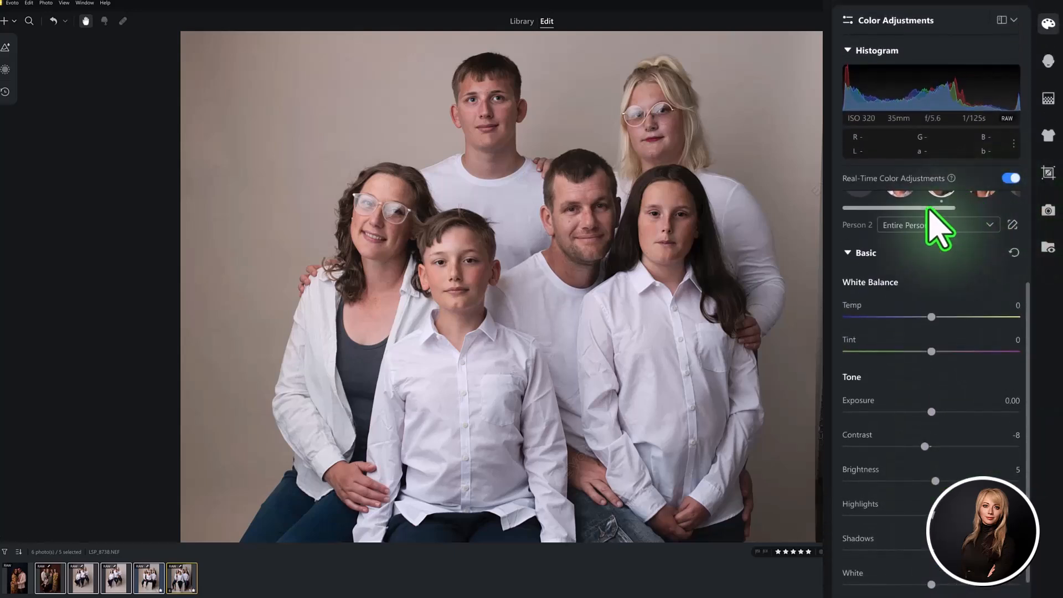
left_click(939, 282)
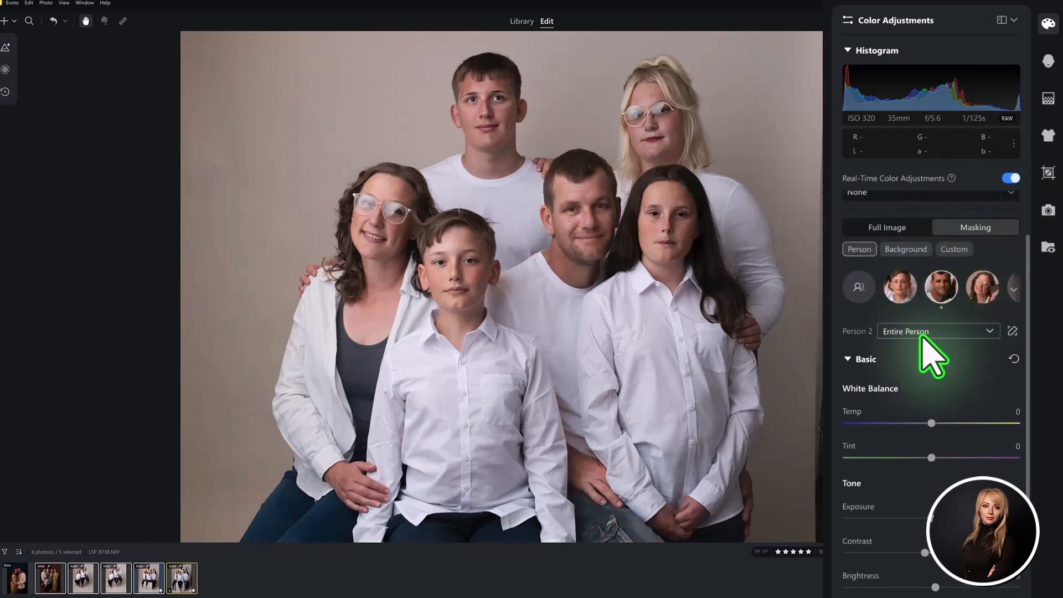
left_click(916, 330)
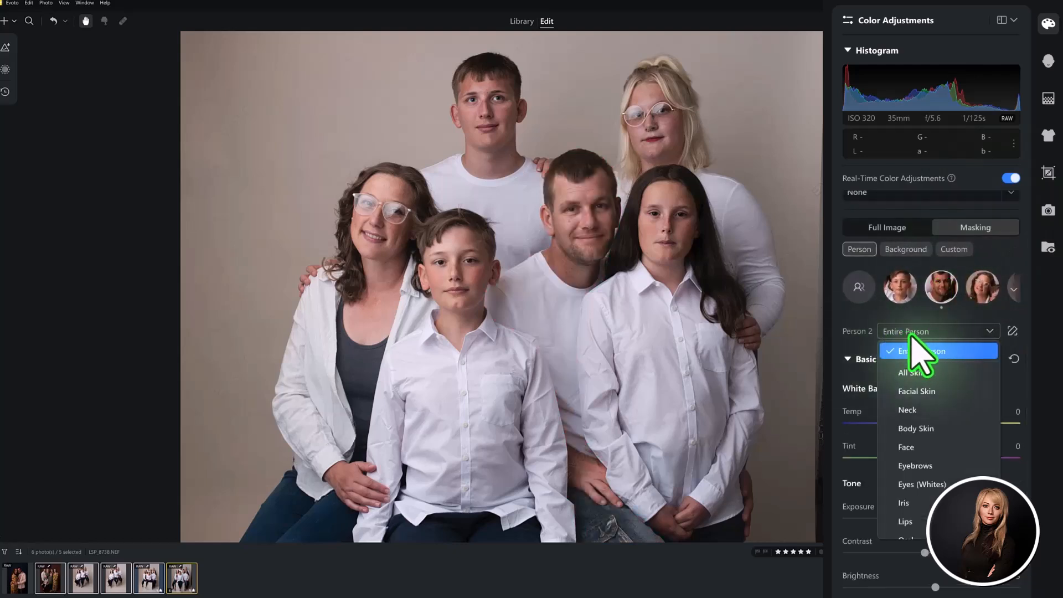
left_click(941, 430)
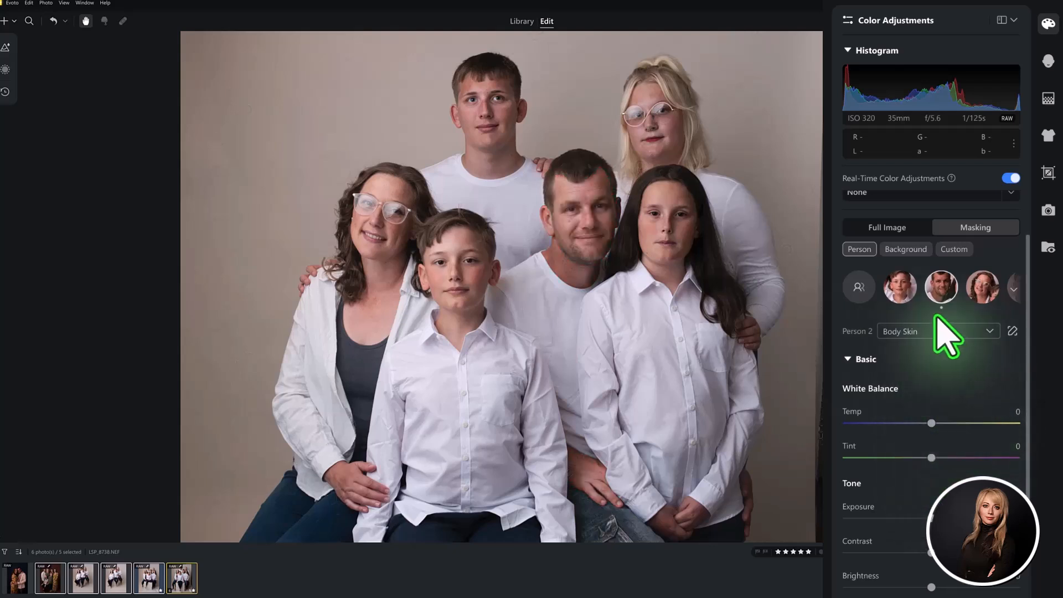
left_click_drag(931, 423, 928, 422)
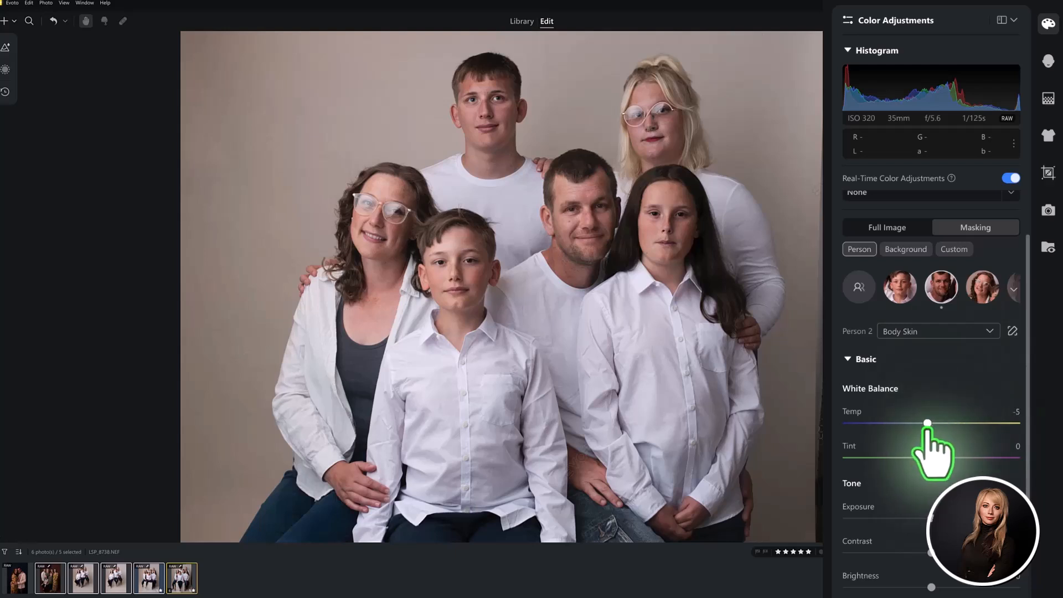
Target the man's Iris mask, inspect his eyes up close, and examine the Curves and HSL controls available for it.
left_click(909, 331)
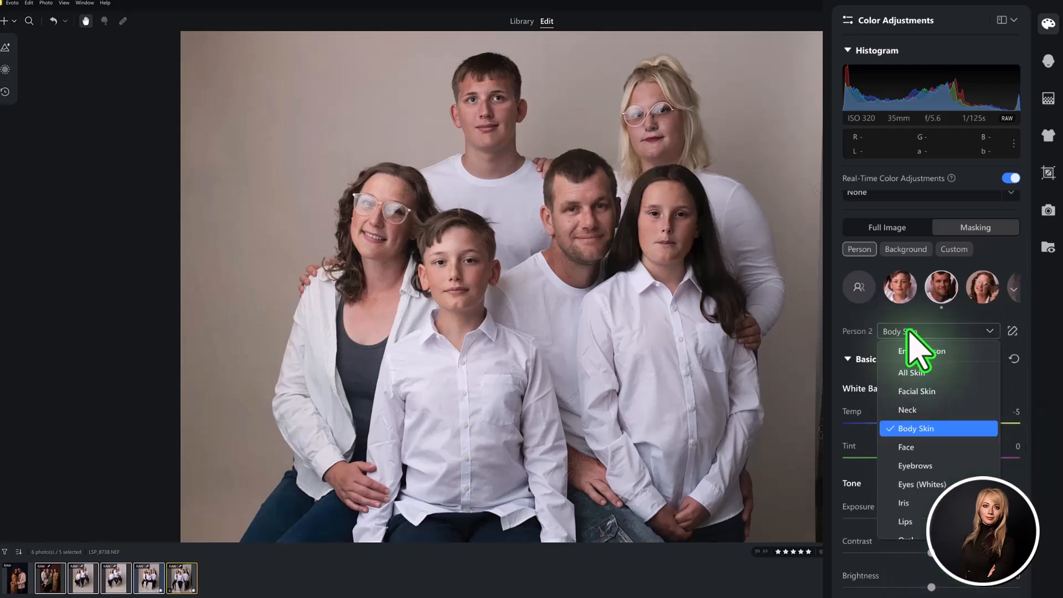
left_click(922, 503)
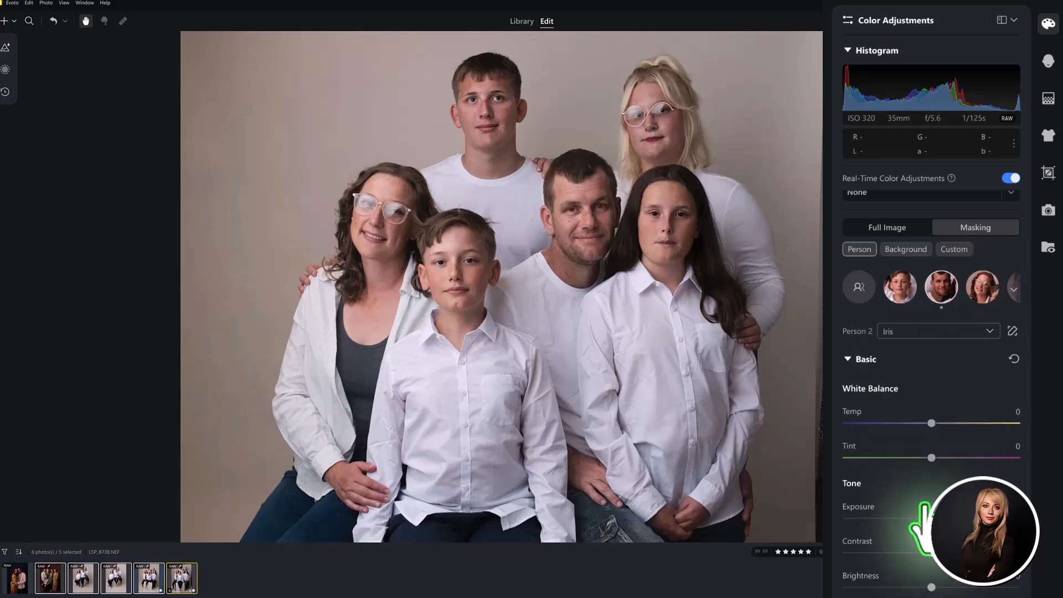
scroll(615, 215, "up", 4)
left_click_drag(472, 209, 503, 230)
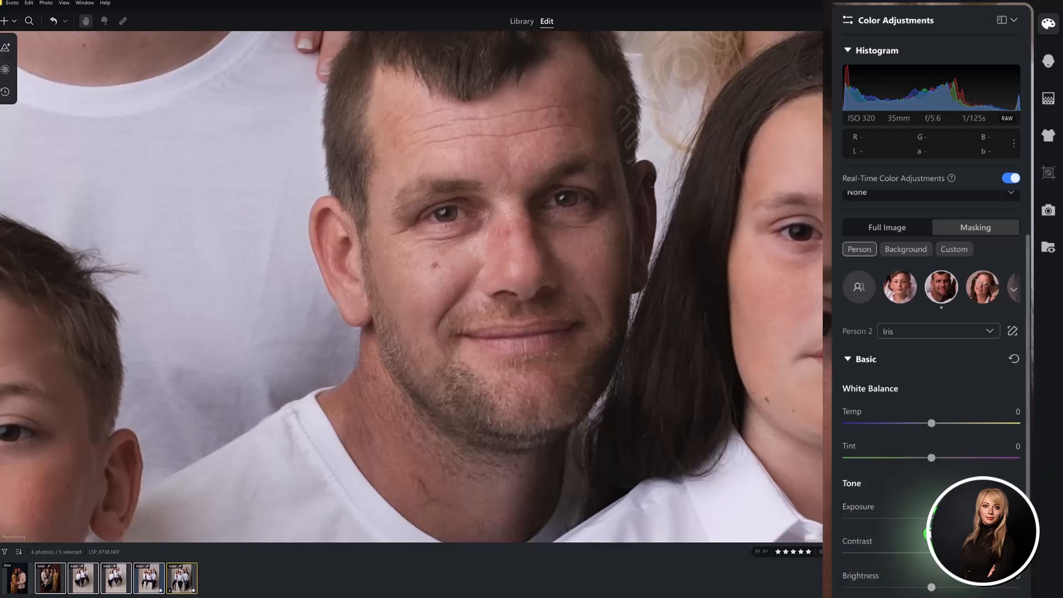
left_click(918, 358)
left_click(930, 330)
scroll(833, 498, "down", 5)
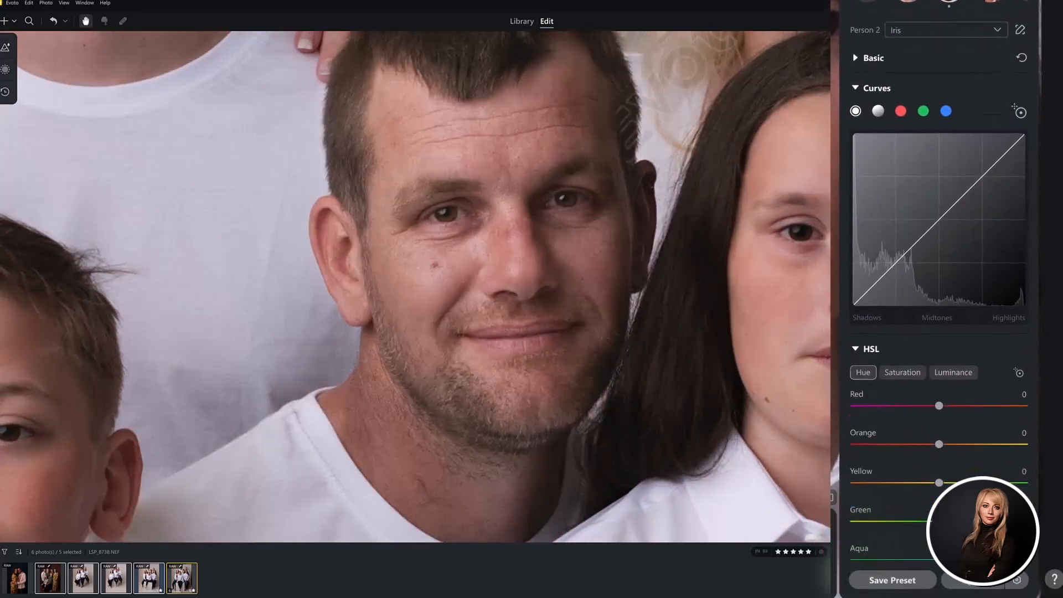
scroll(734, 463, "down", 5)
scroll(443, 166, "up", 3)
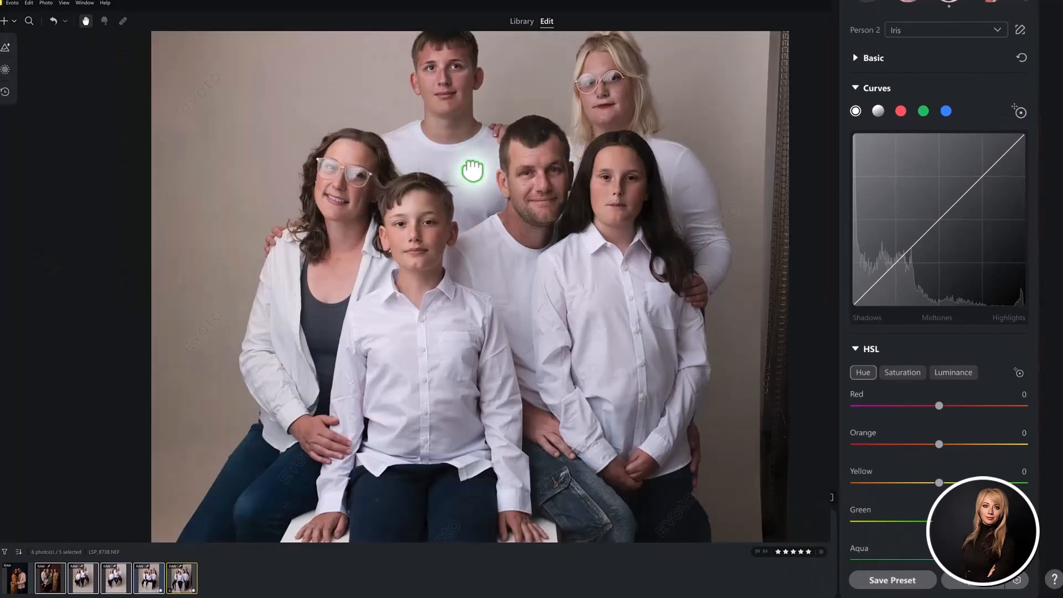
left_click_drag(443, 167, 496, 205)
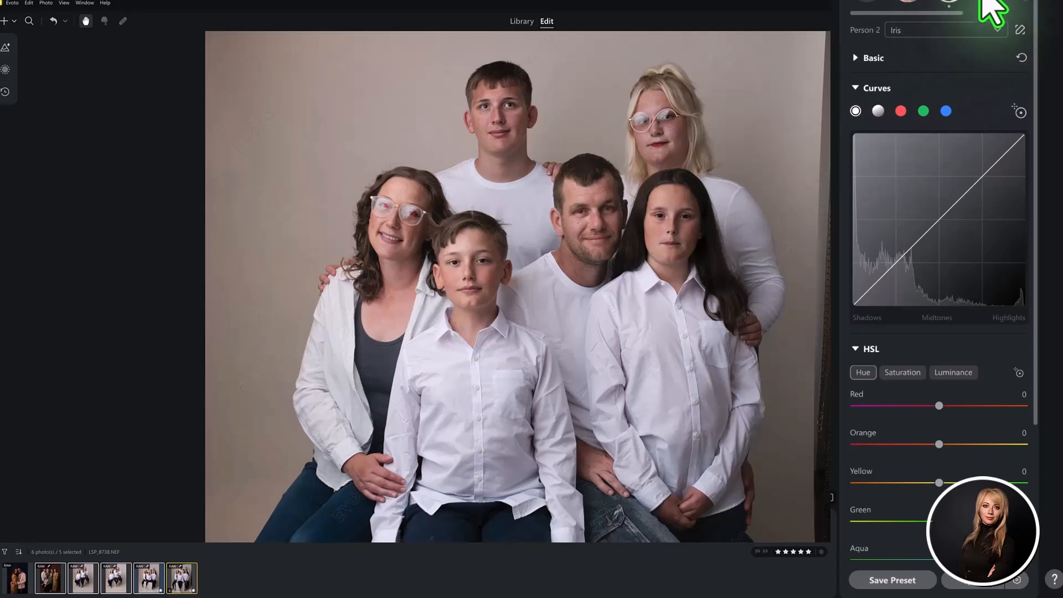
Change the man's mask to Clothes and set its Exposure to 0.30 and Contrast to 1.
left_click(962, 37)
scroll(966, 166, "down", 2)
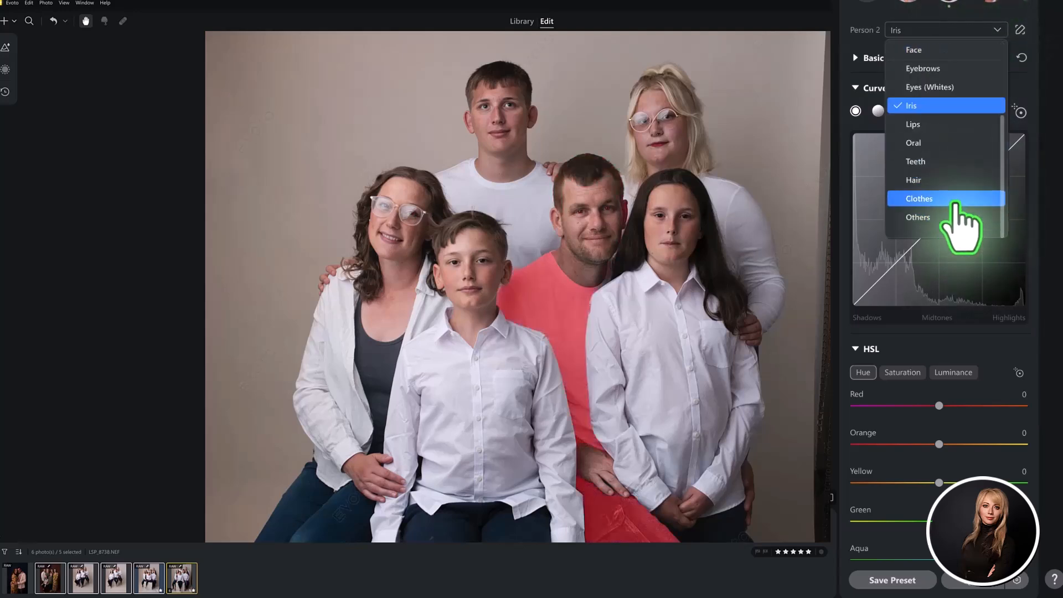
left_click(960, 200)
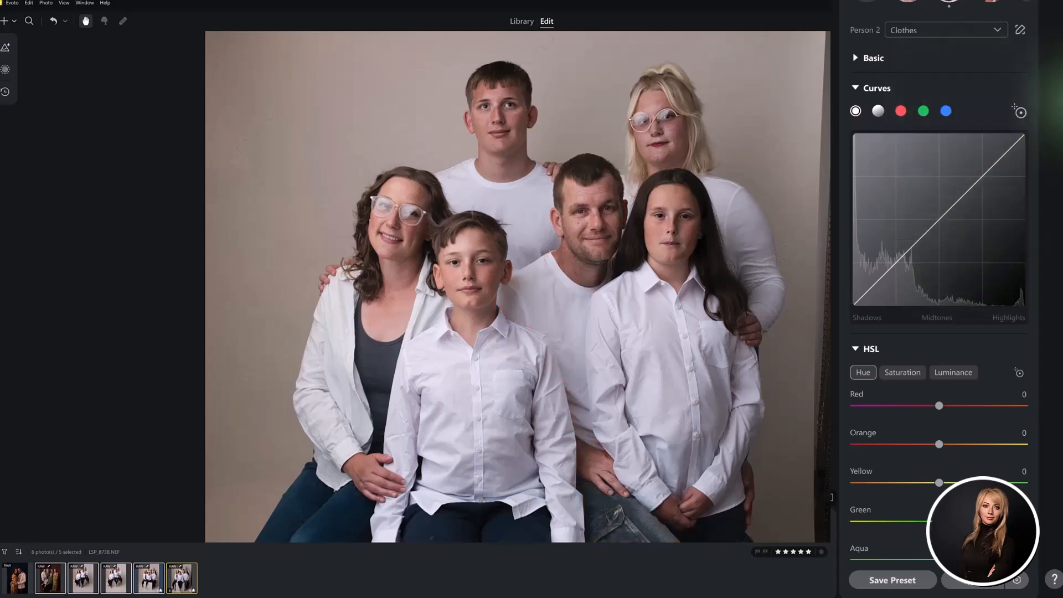
scroll(1043, 117, "down", 1)
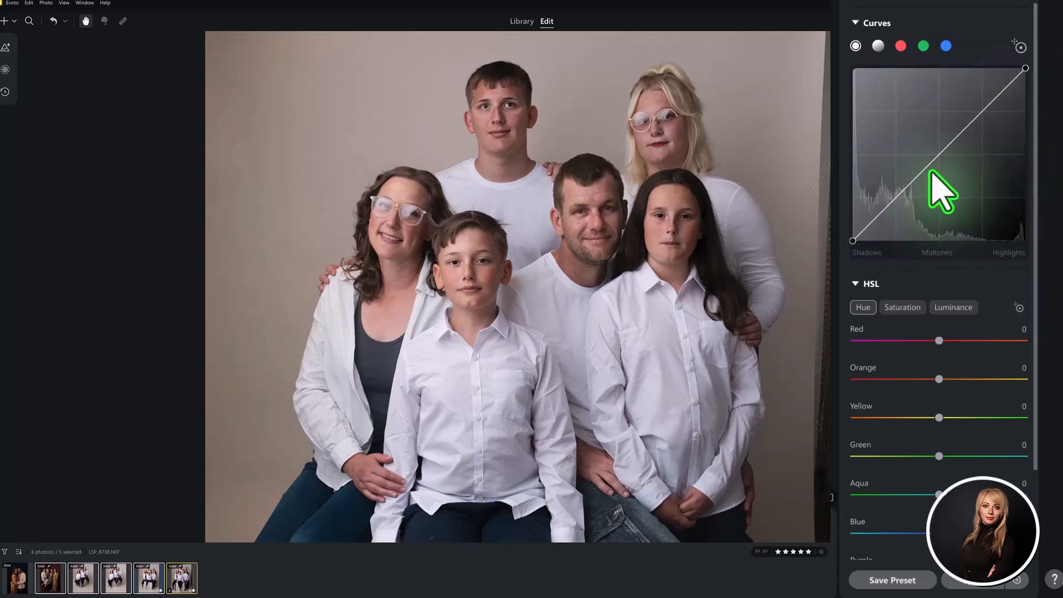
scroll(903, 280, "up", 3)
left_click(864, 156)
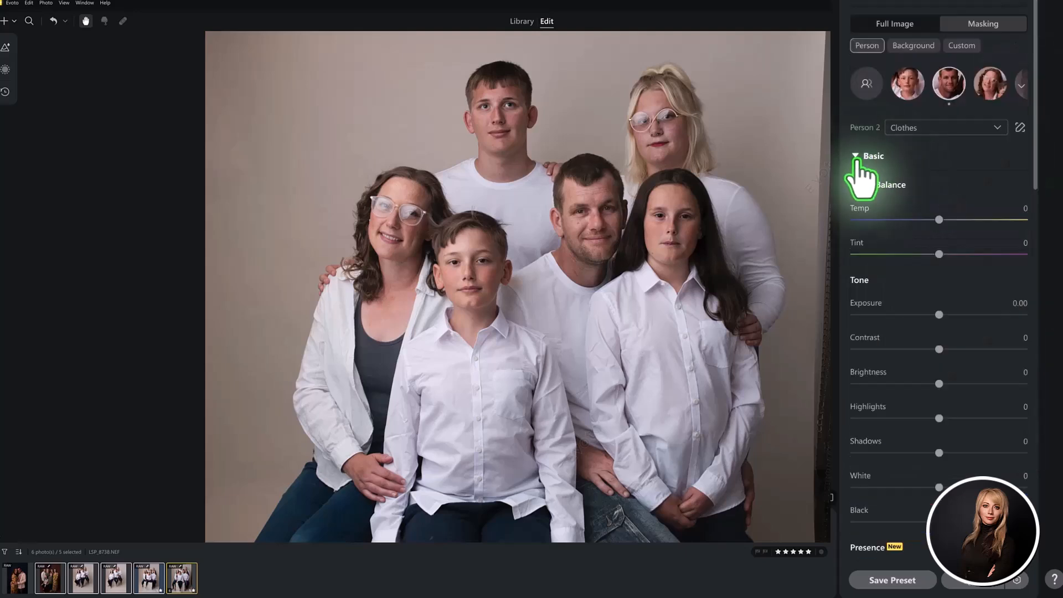
left_click(940, 314)
left_click_drag(941, 314, 944, 314)
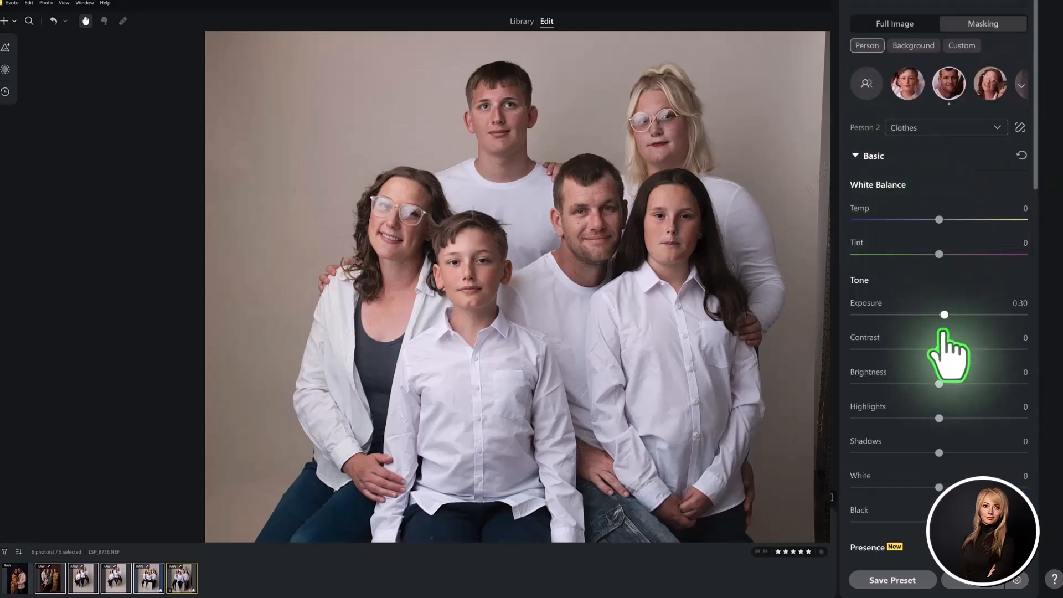
left_click(939, 349)
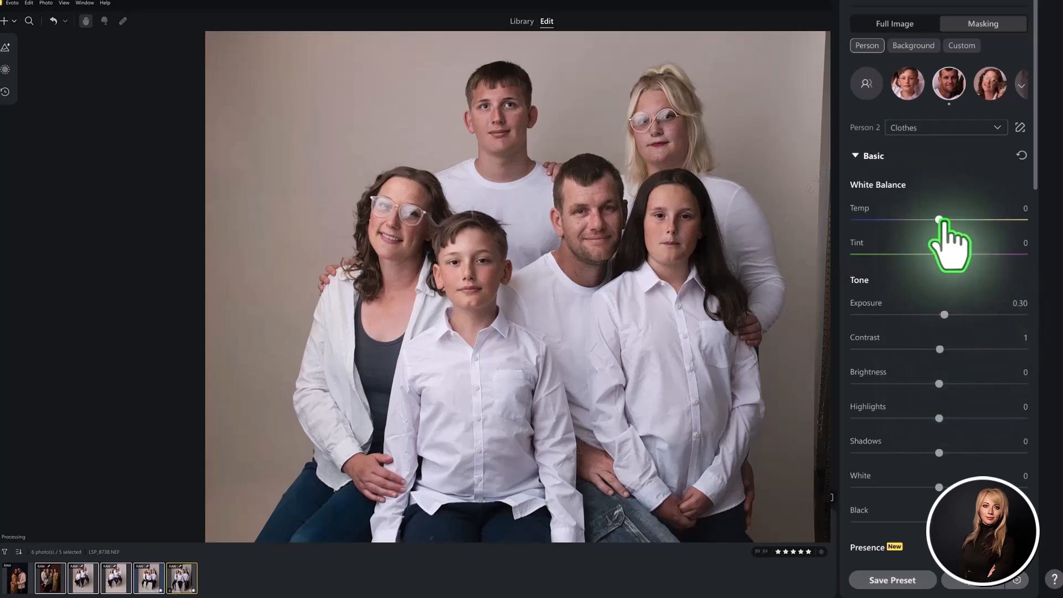
Return to full-image adjustments, collapse the Basic, Curves and HSL sections, turn off Real-Time Color Adjustments, and review the whole portrait.
left_click(902, 25)
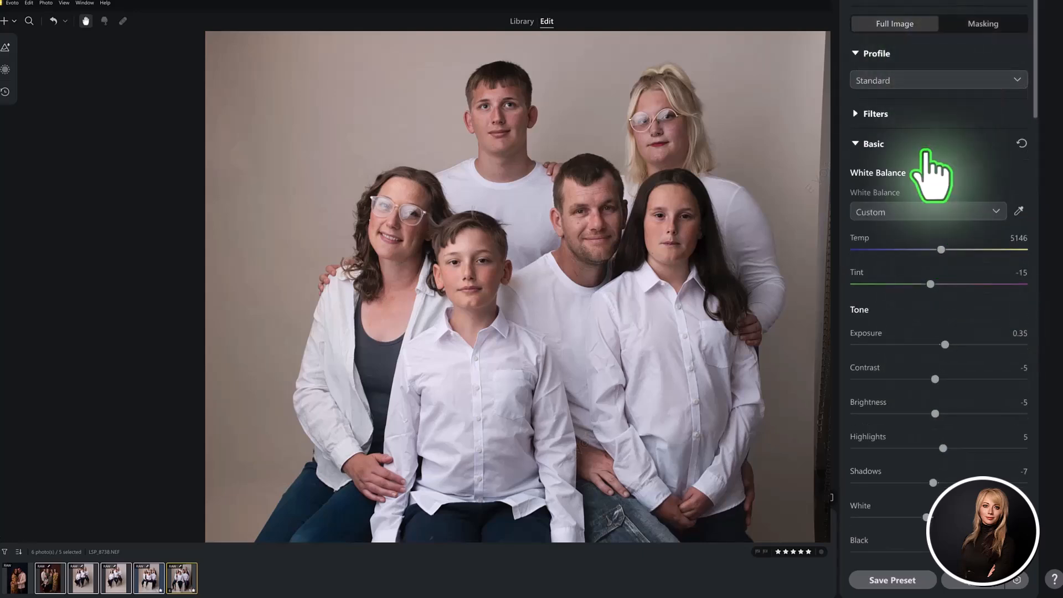
left_click(855, 145)
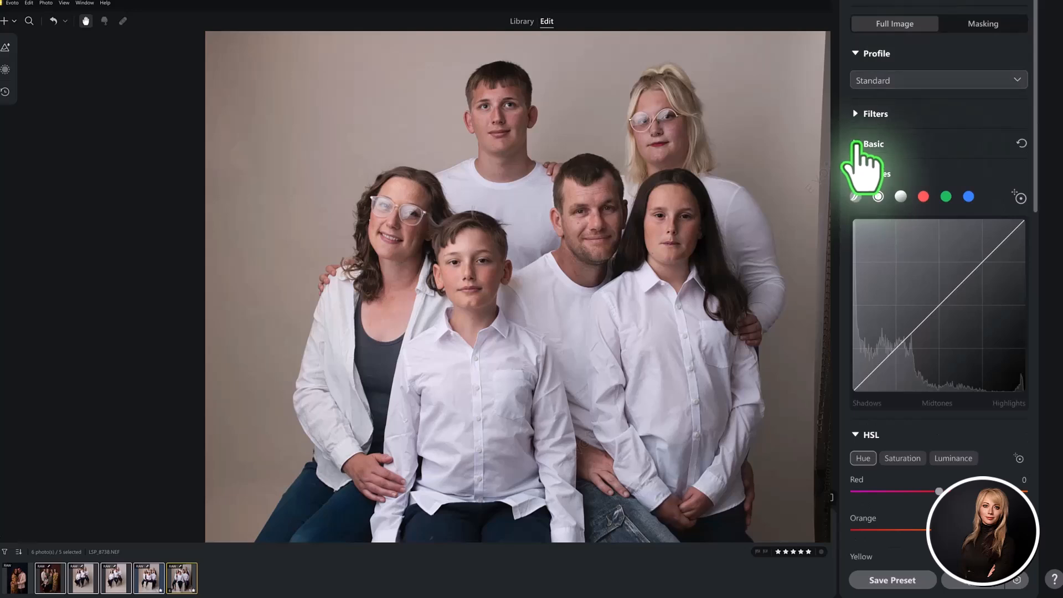
left_click(855, 174)
left_click(857, 203)
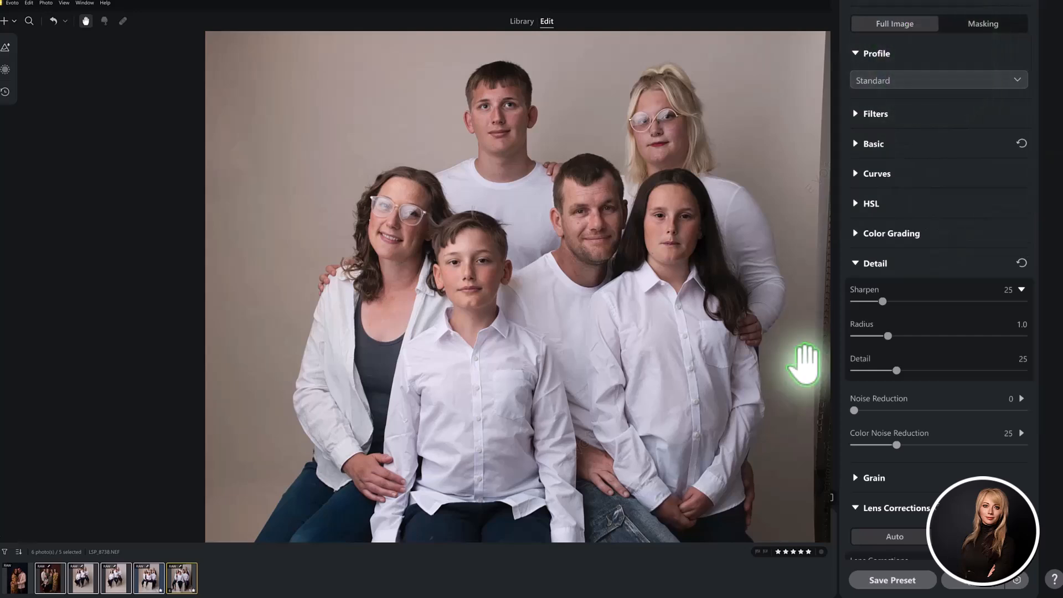
left_click_drag(765, 395, 755, 383)
scroll(1022, 139, "up", 6)
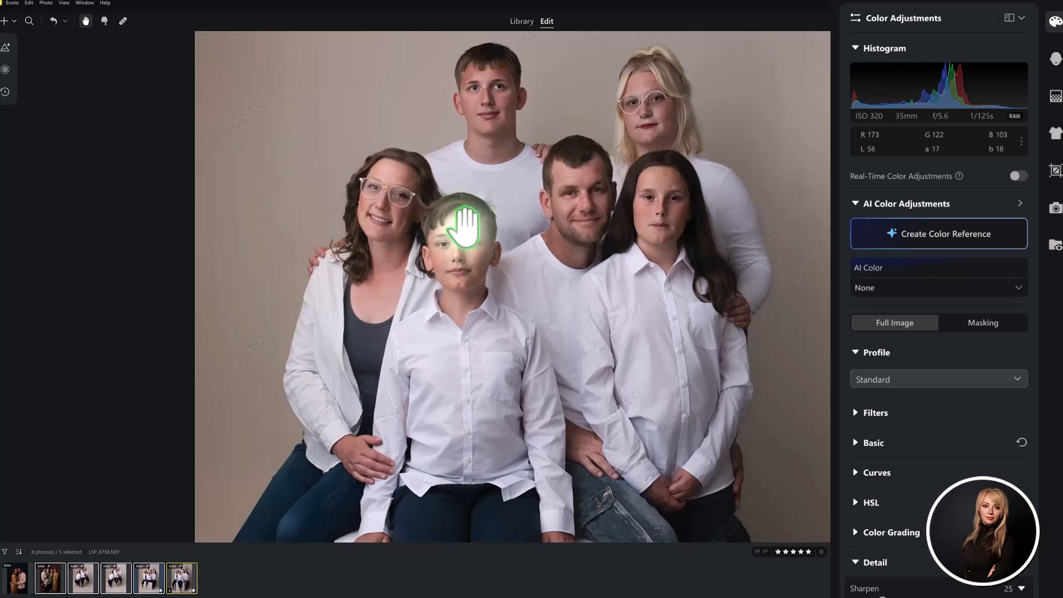
scroll(503, 204, "down", 3)
left_click_drag(537, 367, 540, 328)
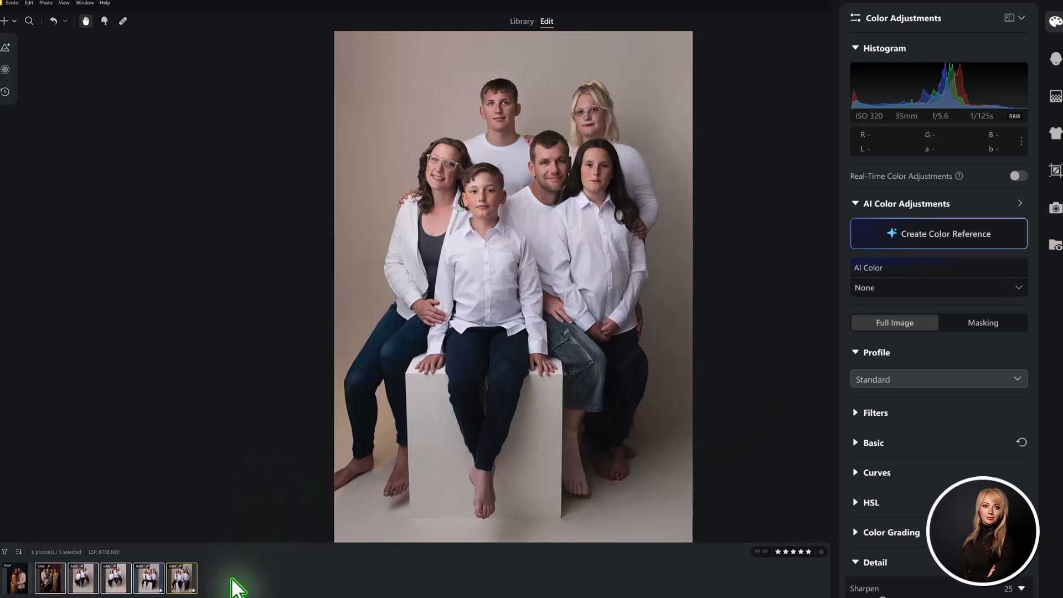
Review the edited brown-backdrop portrait and the other white-shirt family photos one after another.
left_click(49, 578)
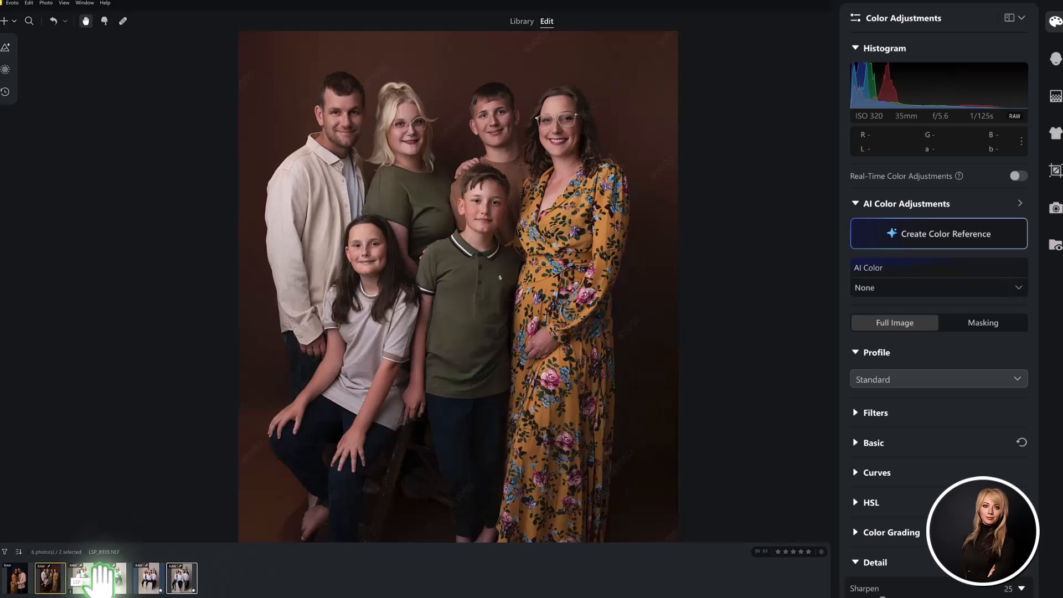
left_click_drag(451, 142, 550, 243)
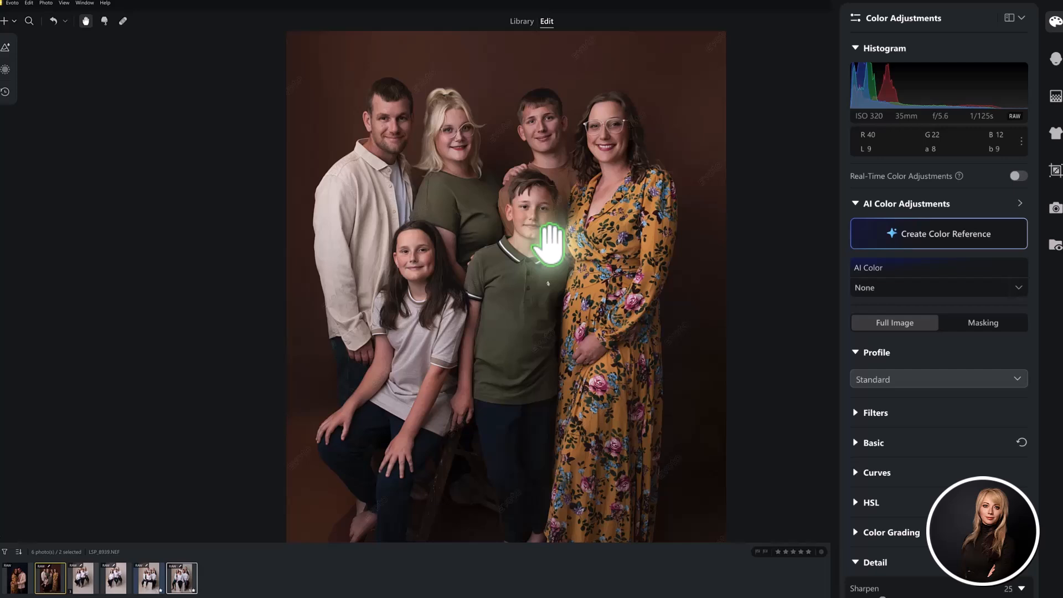
left_click(85, 578)
left_click(114, 580)
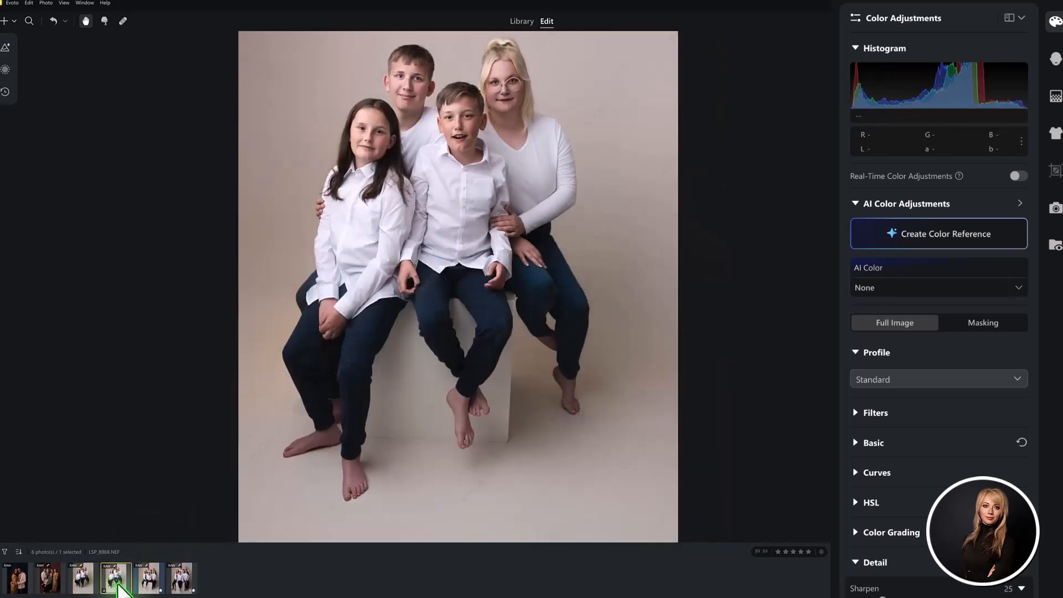
left_click(155, 584)
left_click(52, 578)
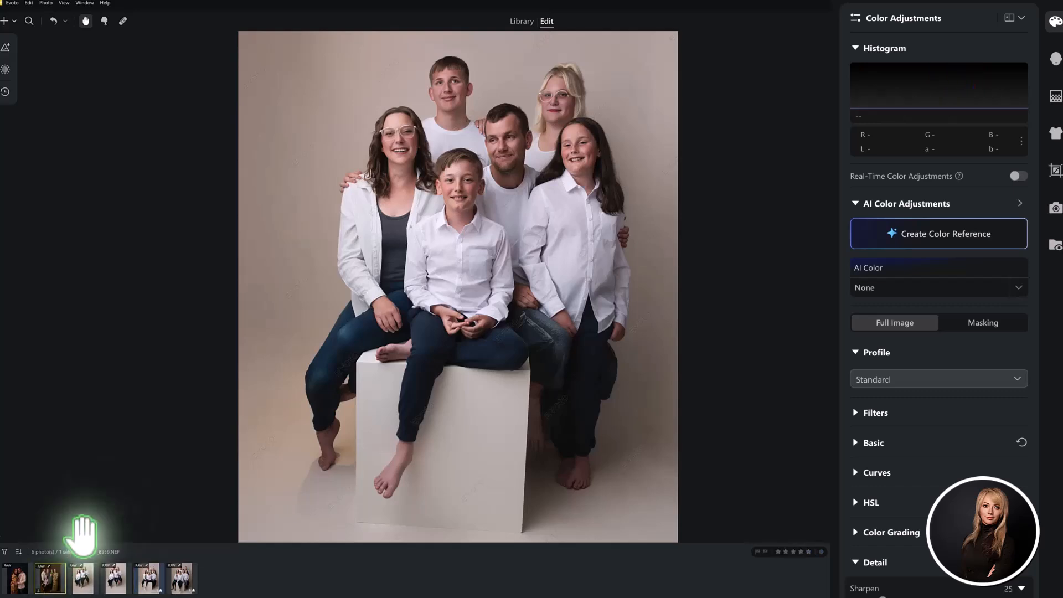
Return to the Library with the brown-backdrop portrait selected and hide the Presets panel.
left_click(520, 24)
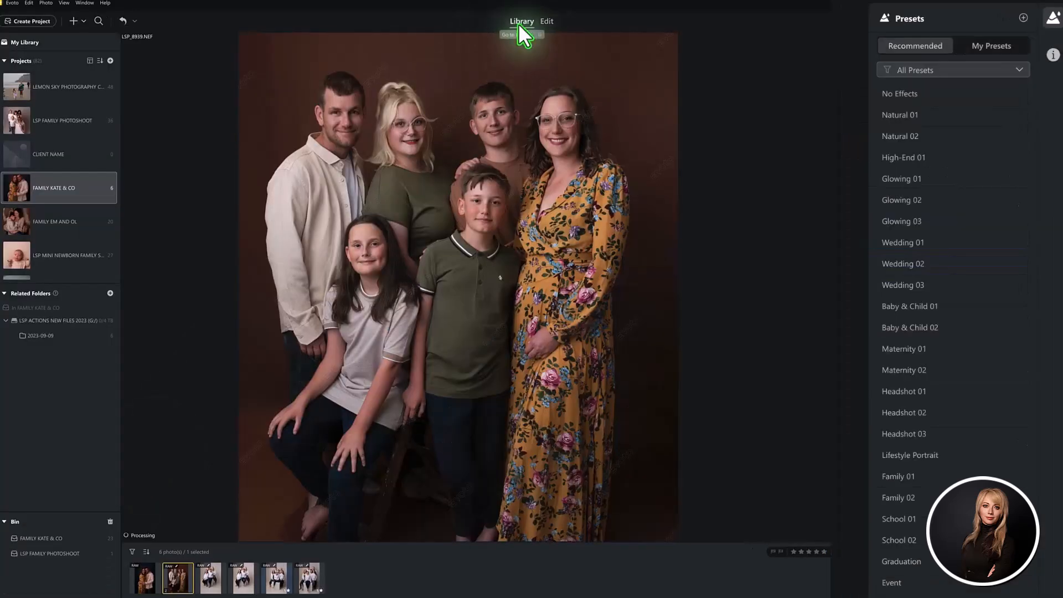
left_click(1042, 11)
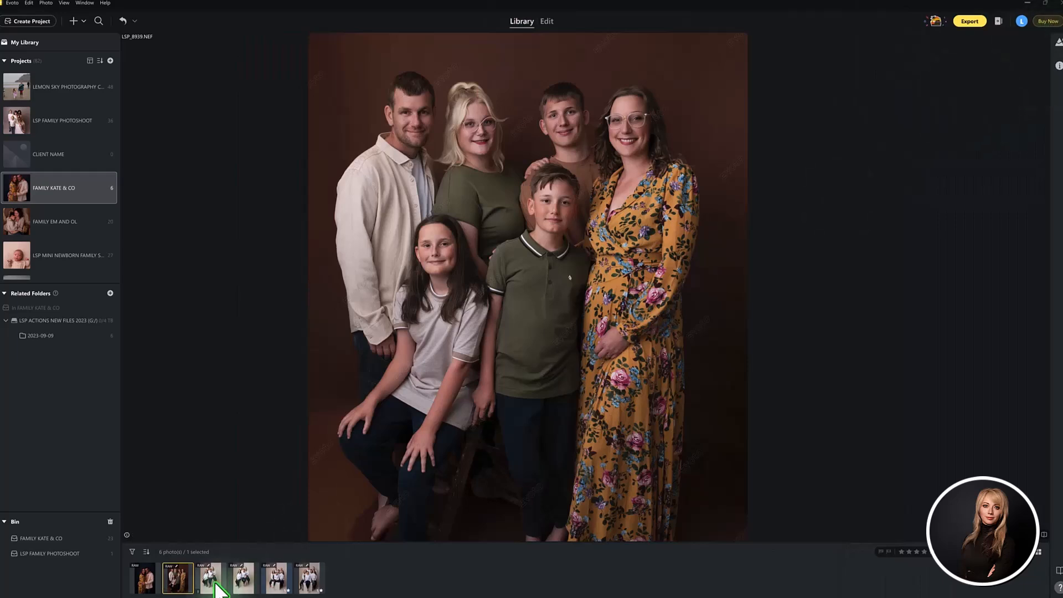
Go through the white-shirt family photos and set the color label of the six-person portrait on the white block to Yellow.
left_click_drag(426, 422, 464, 423)
left_click(213, 576)
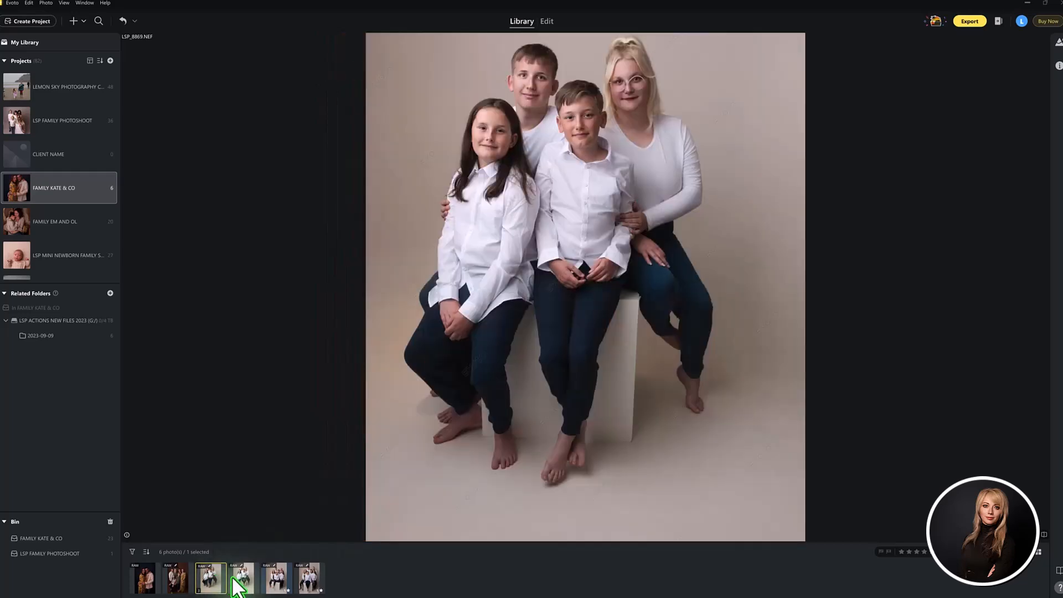
left_click(249, 580)
left_click(278, 581)
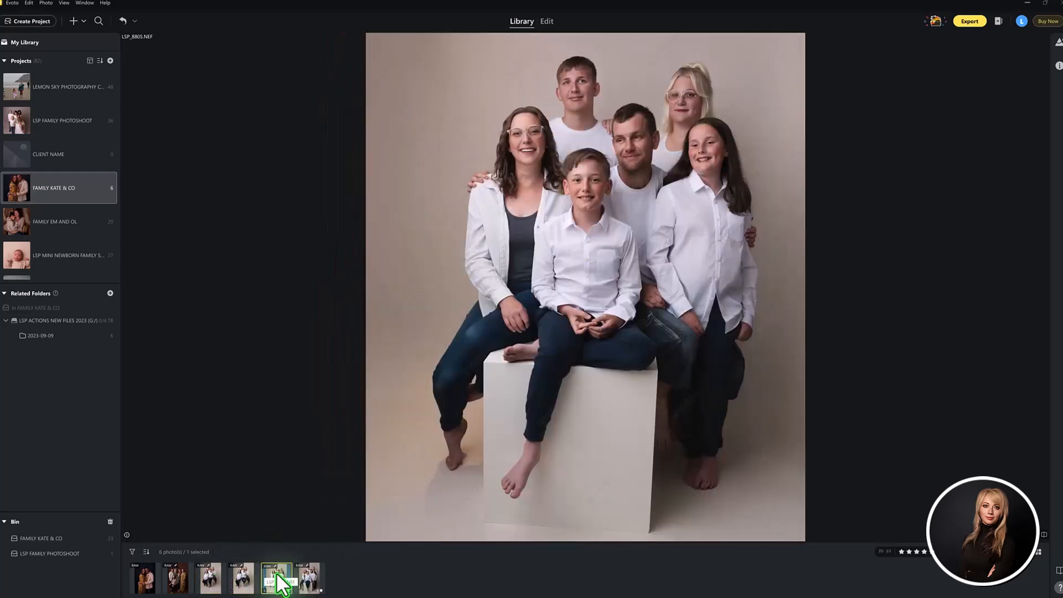
right_click(281, 583)
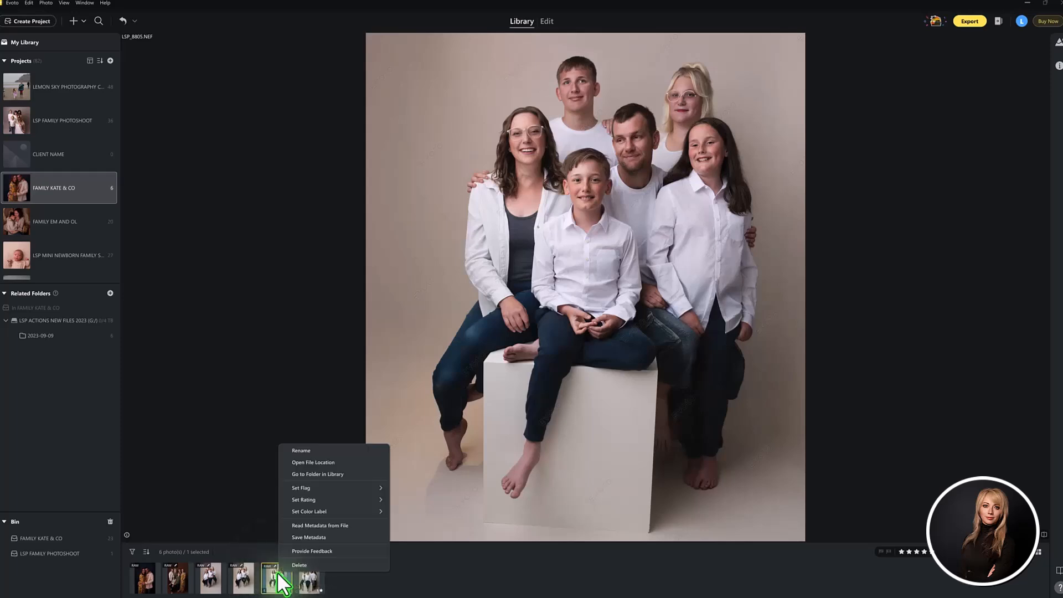
mouse_move(332, 511)
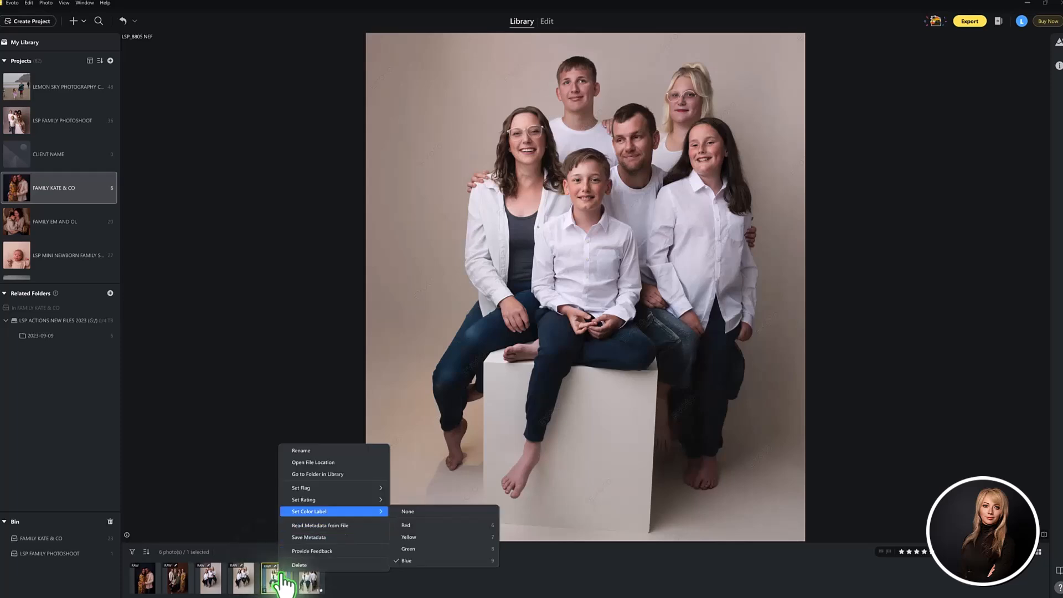
left_click(425, 538)
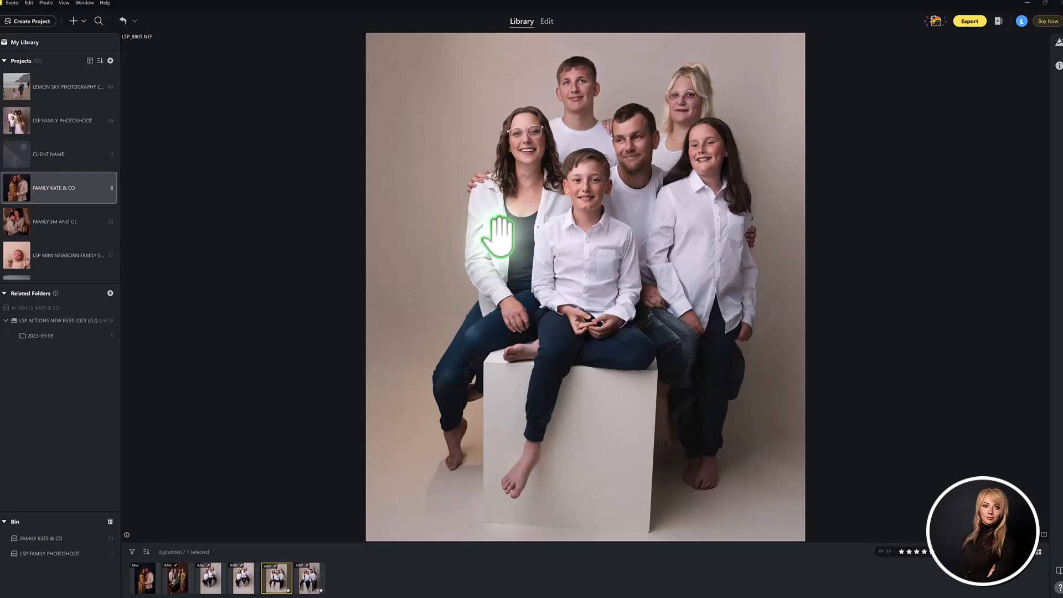
Compare the brown-backdrop family portrait with the edited white-shirt photos, ending on the brown-backdrop portrait.
left_click(175, 577)
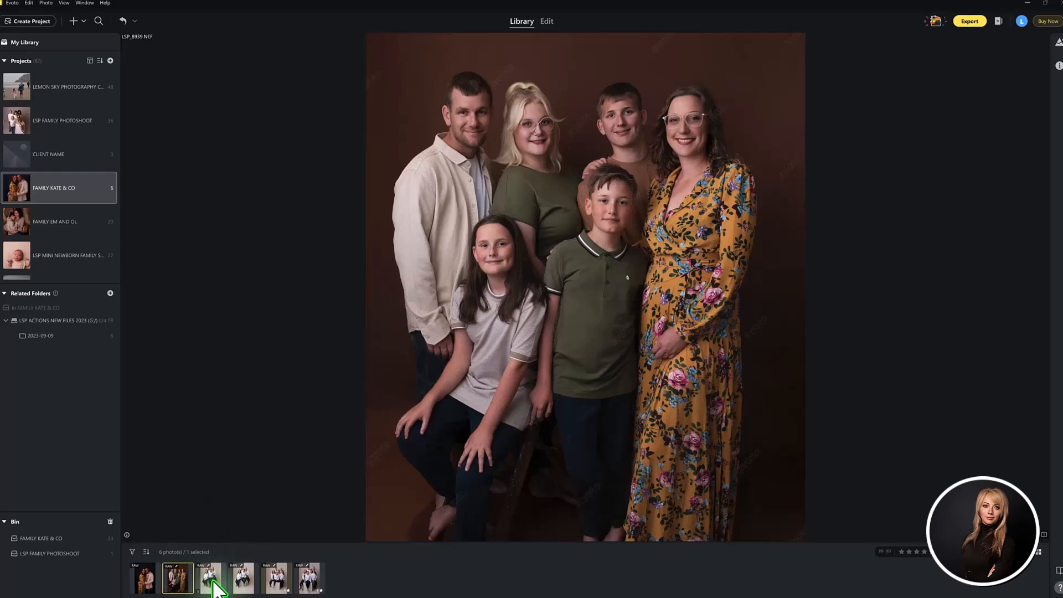
left_click(243, 581)
left_click(274, 580)
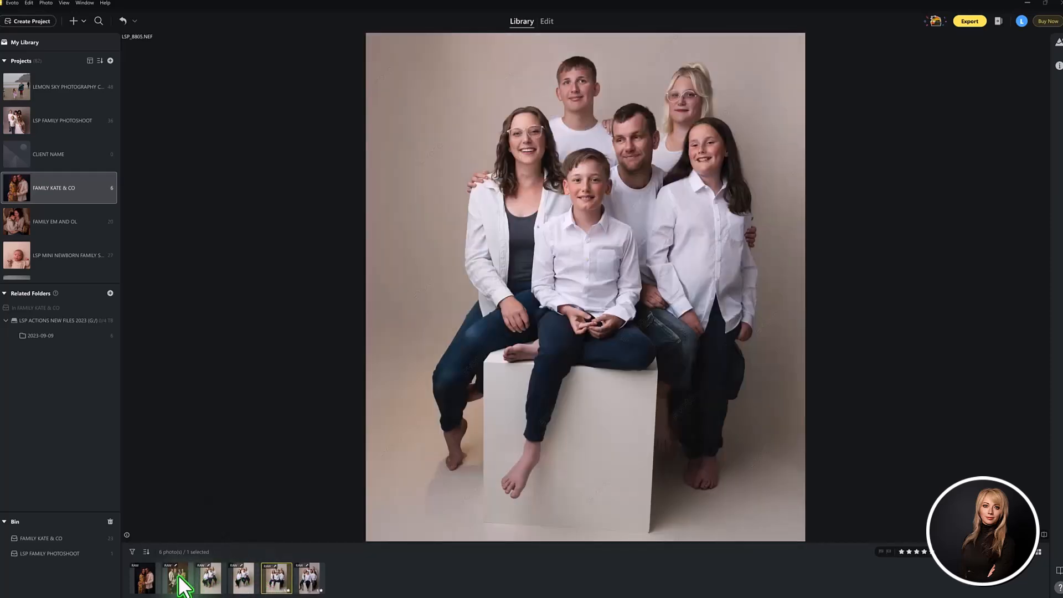
left_click(179, 577)
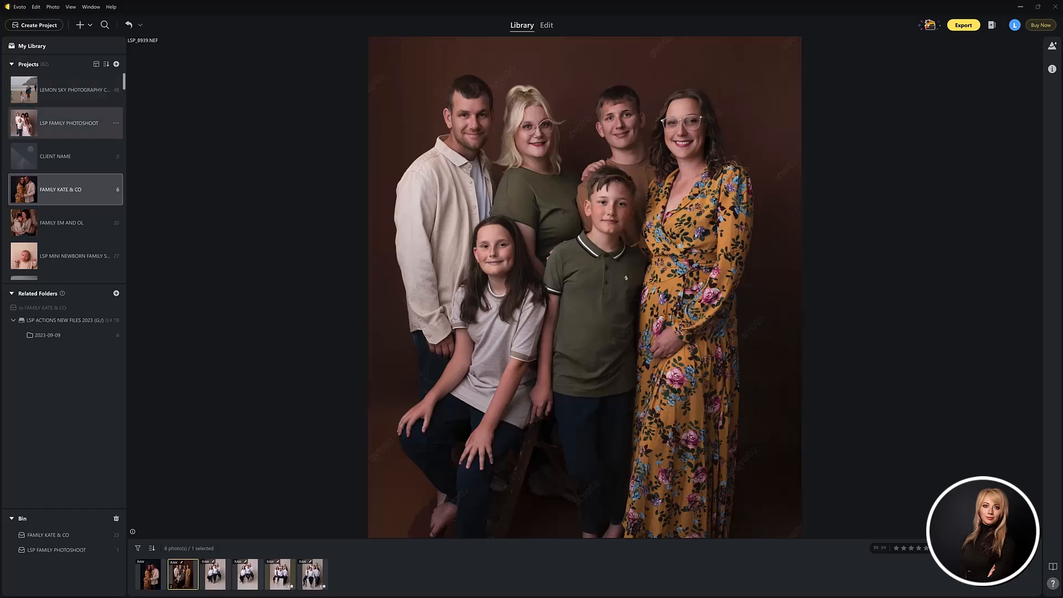
Open the LSP FAMILY PHOTOSHOOT project and bring up My Presets for the portrait of the woman in white with four children.
left_click(66, 122)
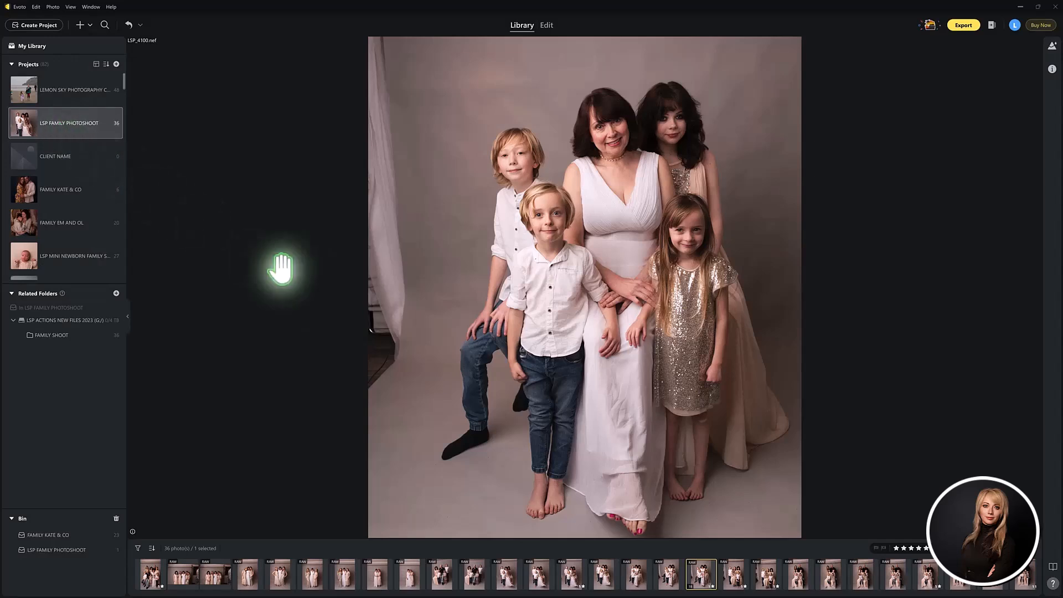
scroll(795, 575, "down", 5)
scroll(795, 576, "up", 4)
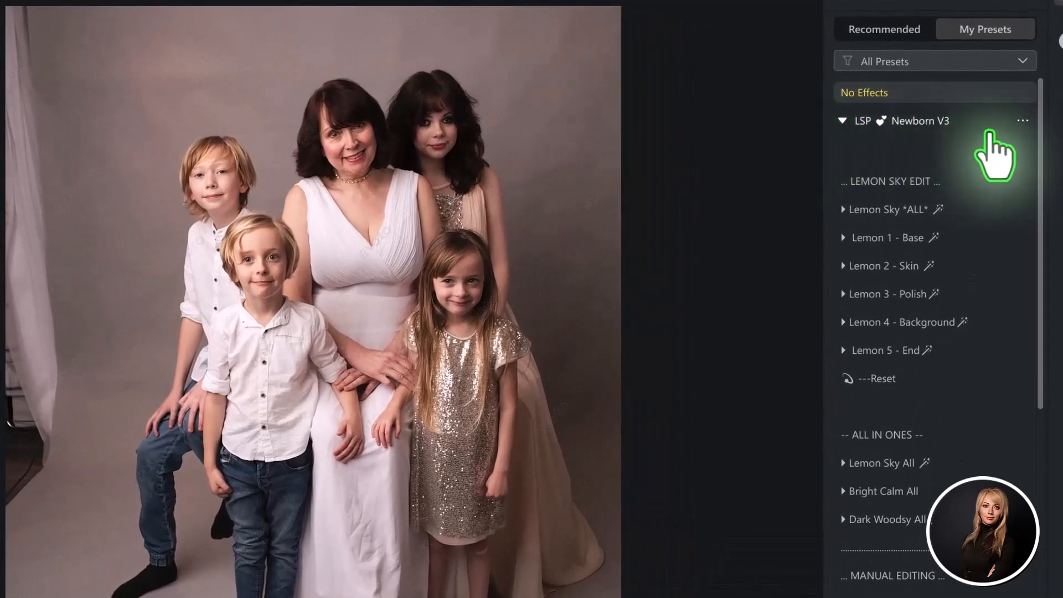
Look through the Lemon Sky Edit, All In Ones and Manual Editing sections of the LSP Newborn V3 presets.
scroll(1041, 145, "down", 1)
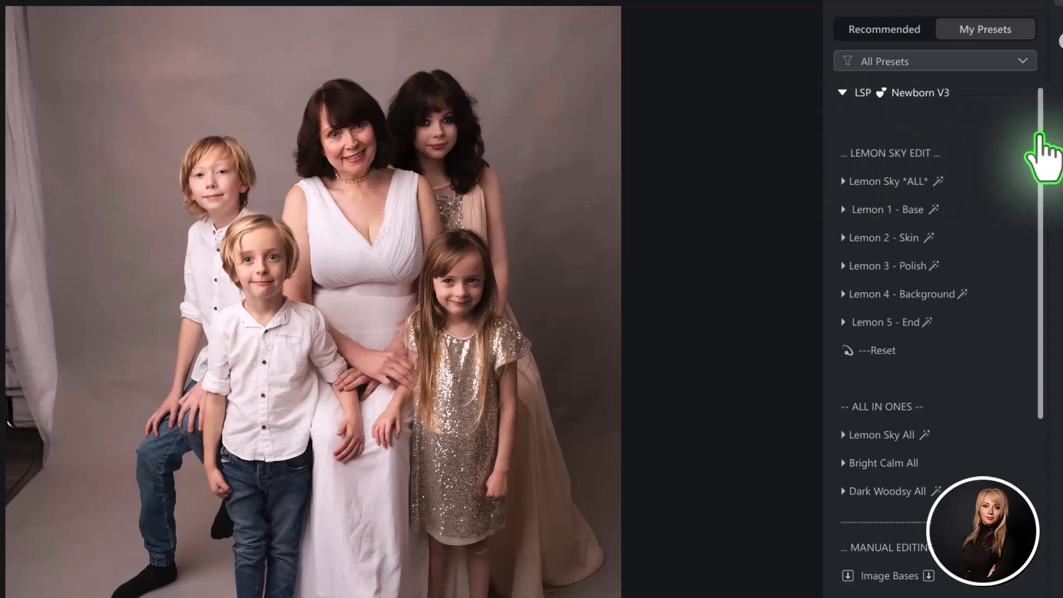
scroll(1041, 157, "down", 1)
scroll(1040, 155, "up", 1)
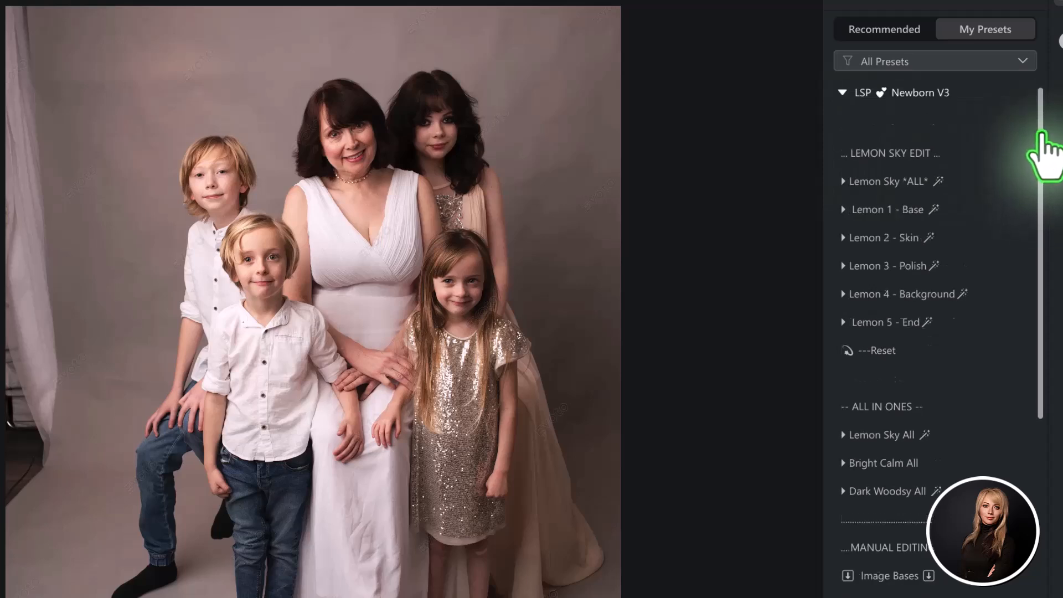
left_click_drag(1039, 134, 1039, 121)
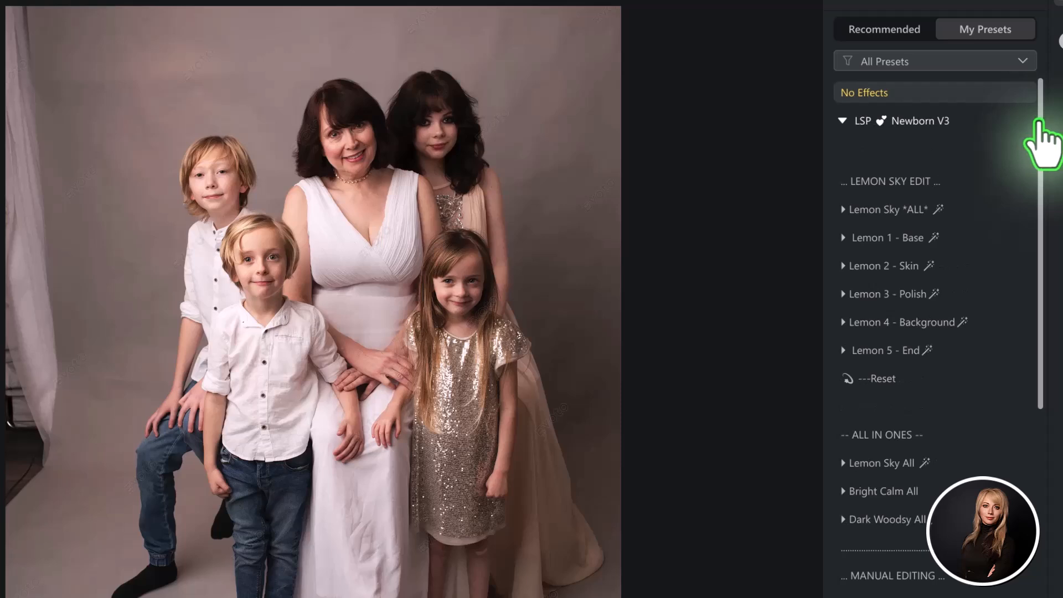
scroll(1038, 129, "down", 1)
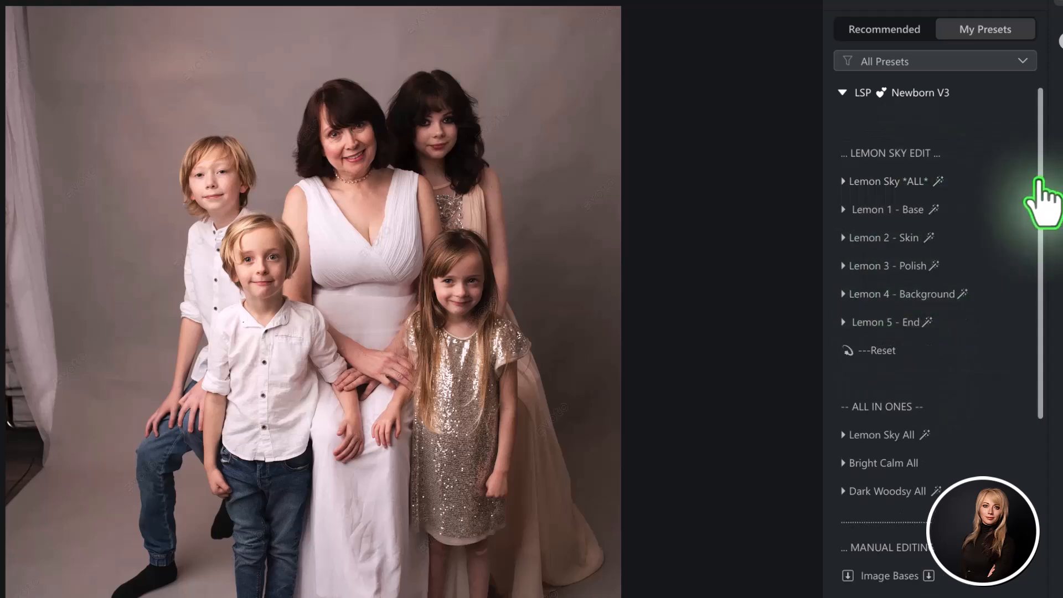
scroll(1038, 190, "down", 1)
left_click_drag(1038, 190, 1035, 227)
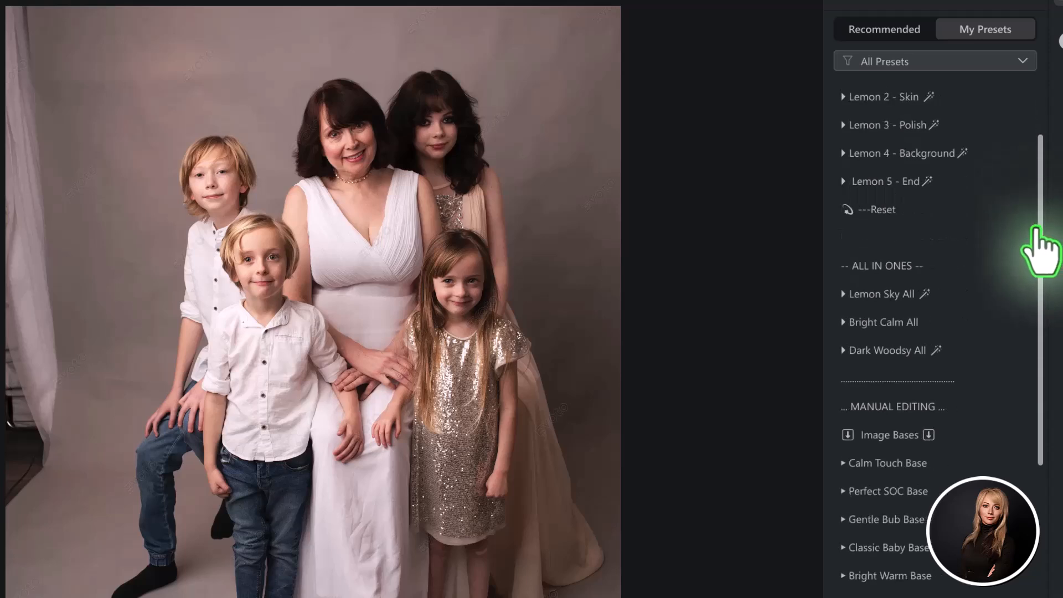
Apply the Perfect SOC Base preset to the portrait, then the Tone Cooler x1 preset with its amount set to 59.
left_click_drag(1037, 229, 1038, 321)
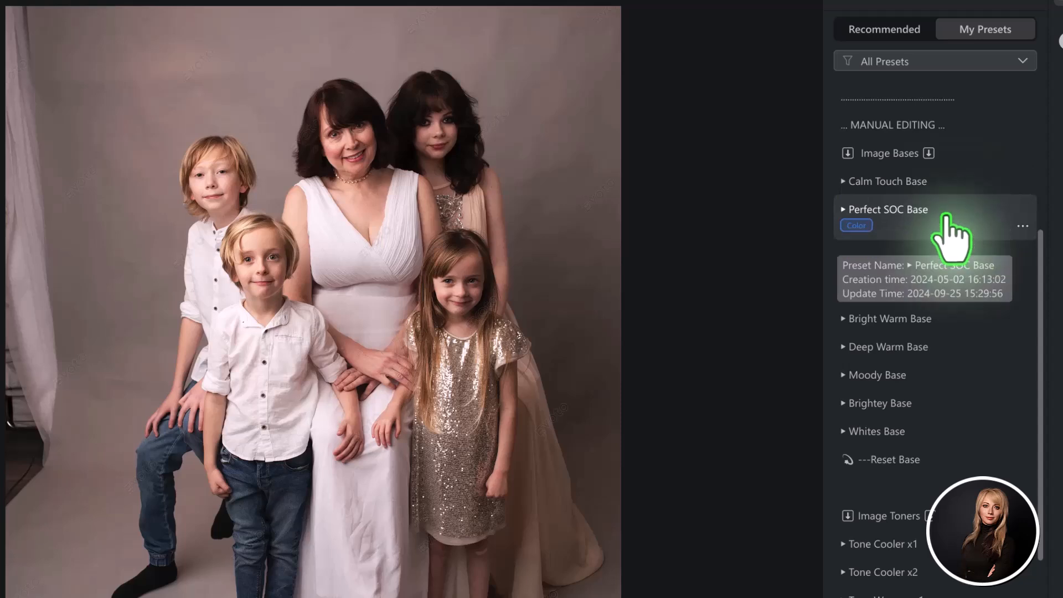
left_click(946, 217)
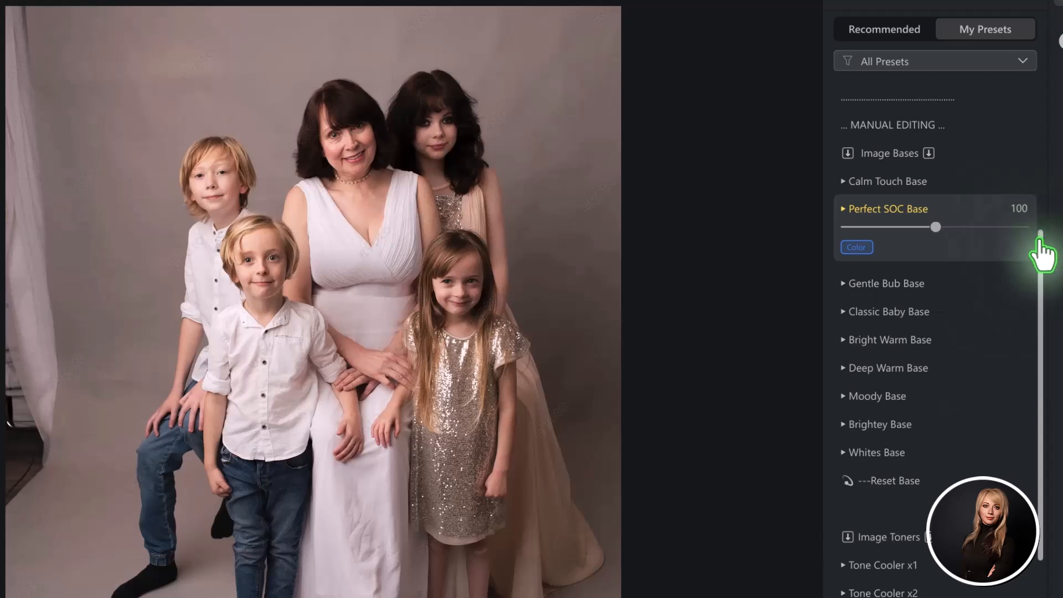
scroll(1043, 255, "down", 2)
left_click_drag(1039, 259, 1037, 326)
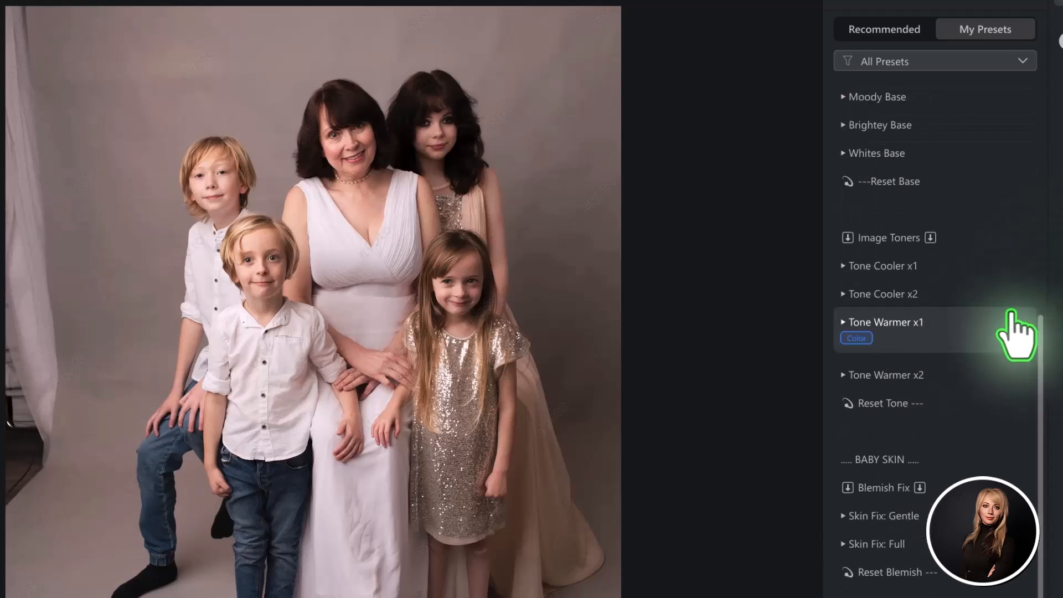
left_click(920, 269)
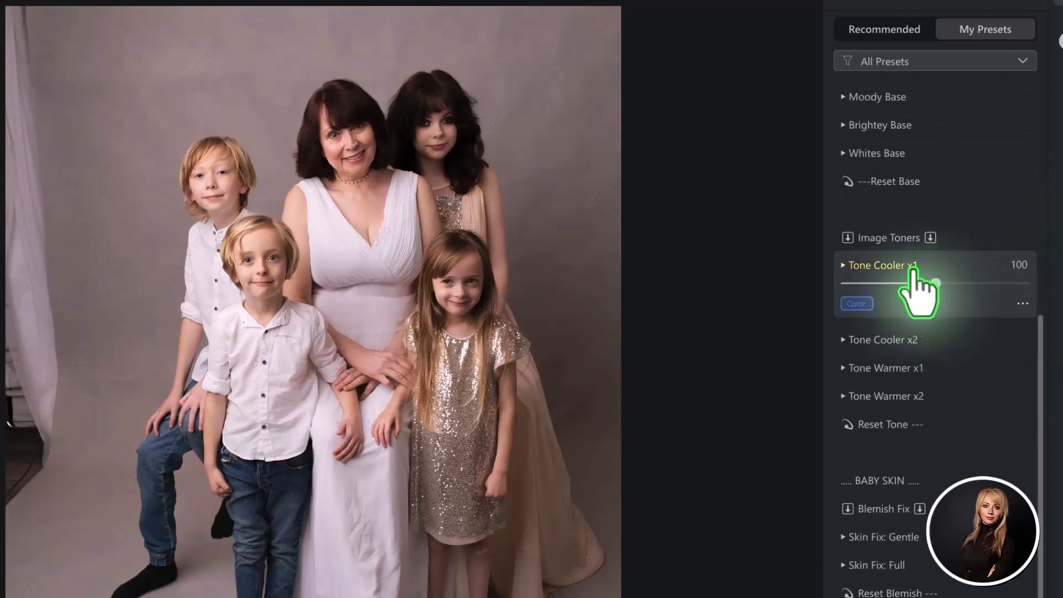
left_click_drag(940, 283, 897, 284)
Retouch the skin with the Skin Fix: Gentle, Soft: Just A Touch and Polish: Sprinkle presets.
left_click_drag(1039, 343, 1046, 426)
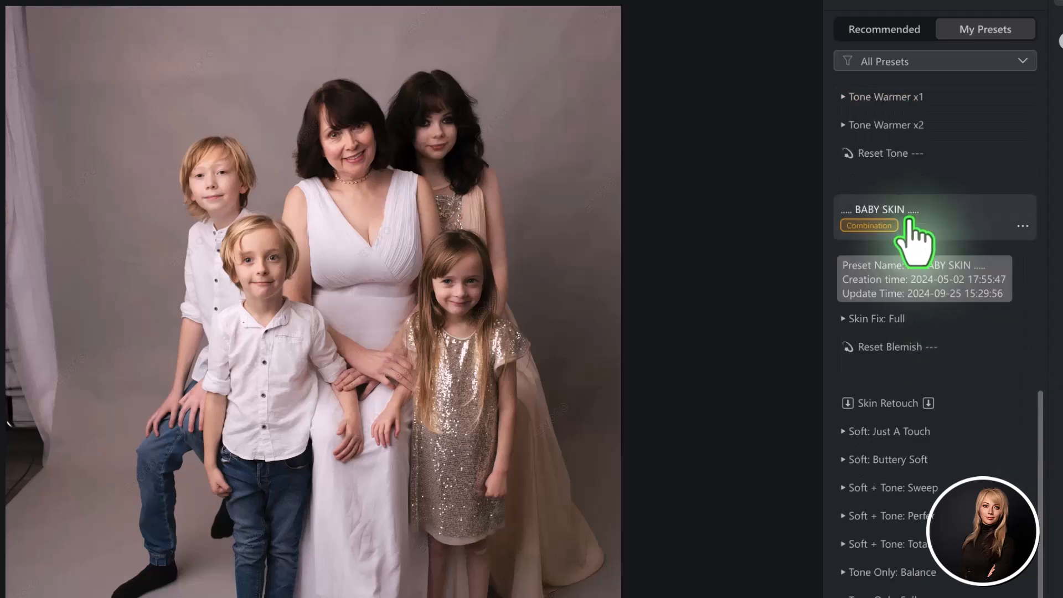
left_click(905, 277)
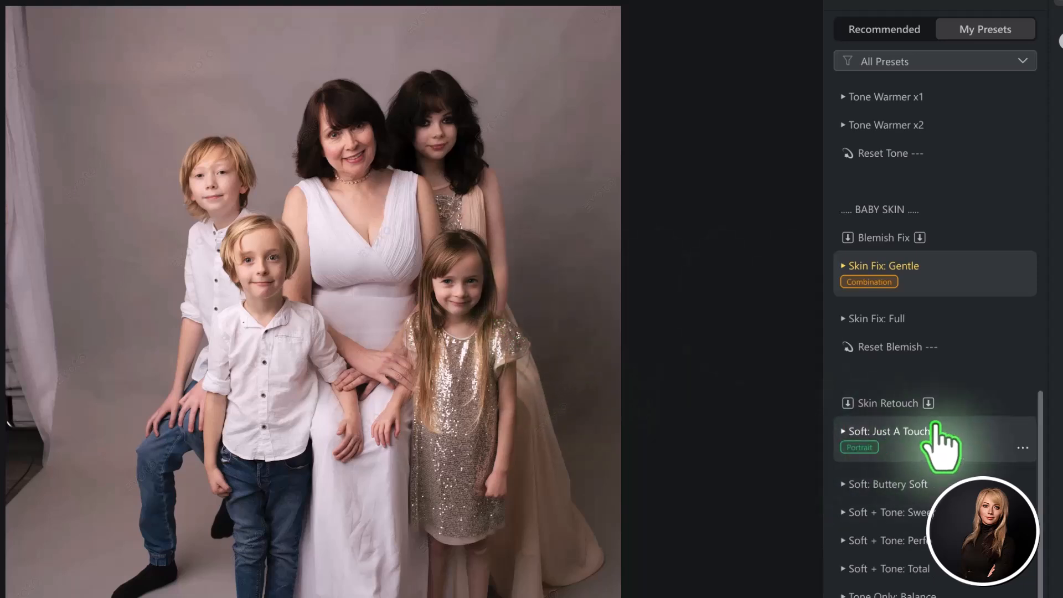
left_click(925, 432)
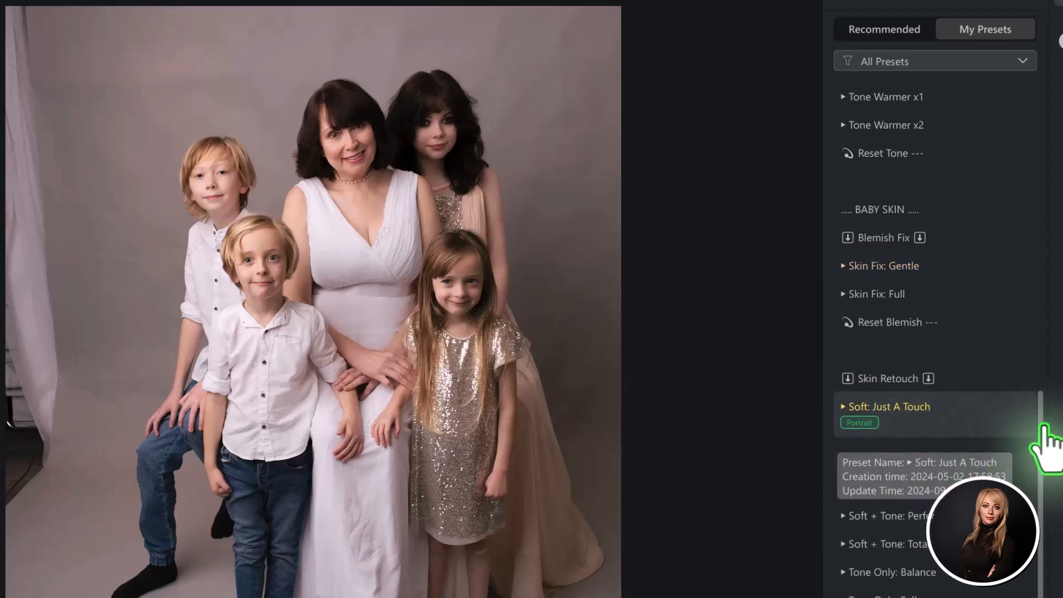
left_click_drag(1041, 431, 1042, 545)
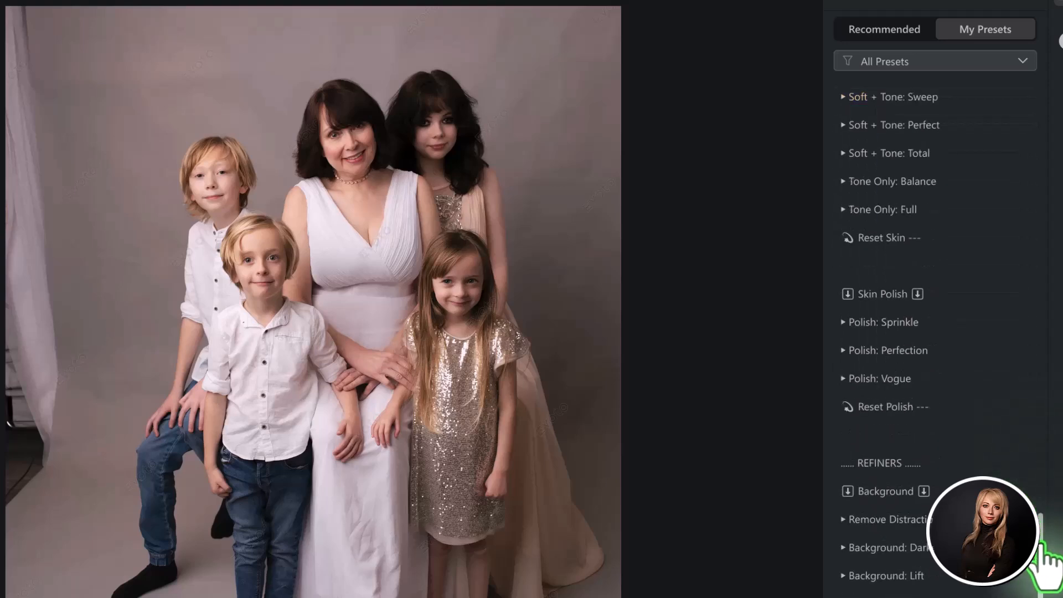
left_click(923, 331)
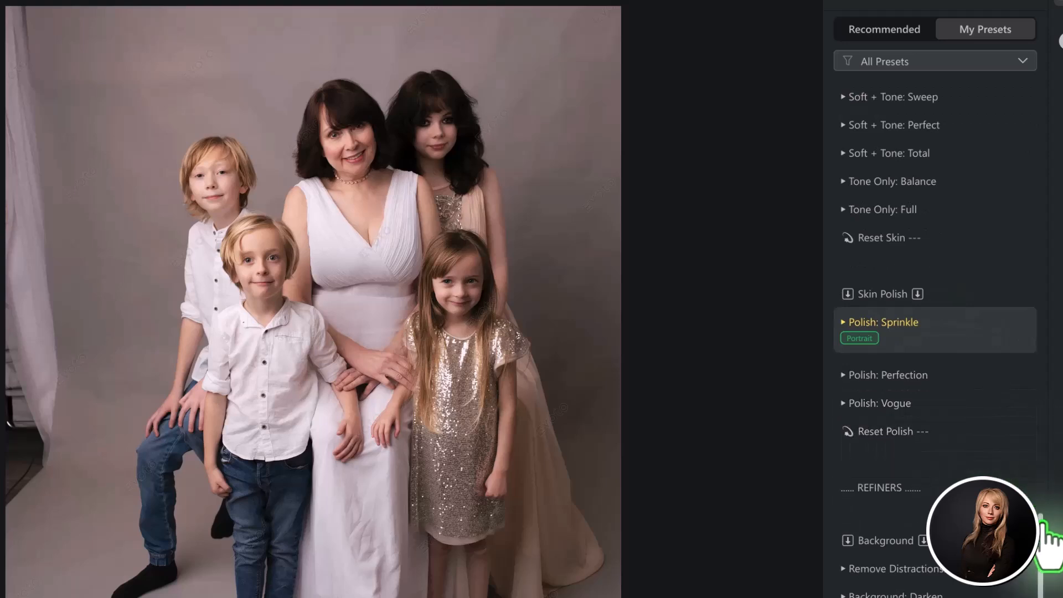
Clean up the scene with the Remove Distractions!, Prop Background Enhance and Iron Clothing presets.
left_click_drag(1048, 547, 1047, 587)
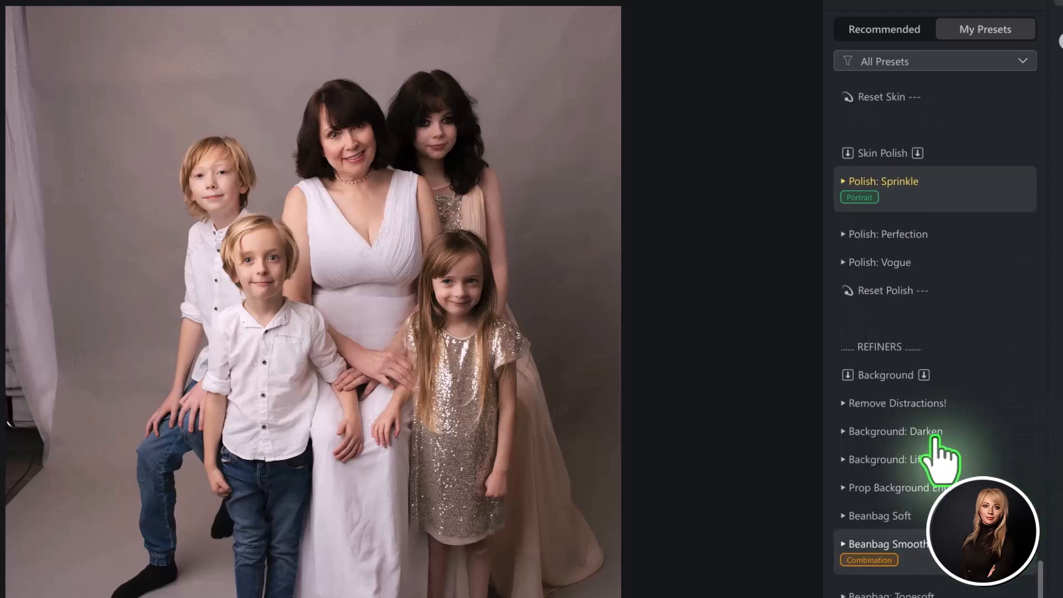
left_click(925, 408)
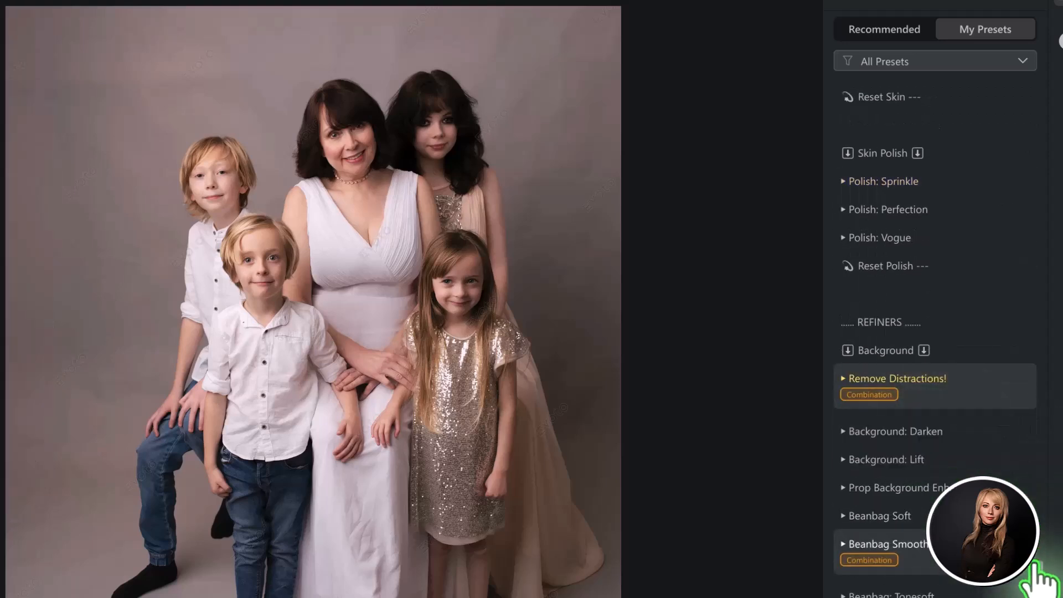
left_click(918, 488)
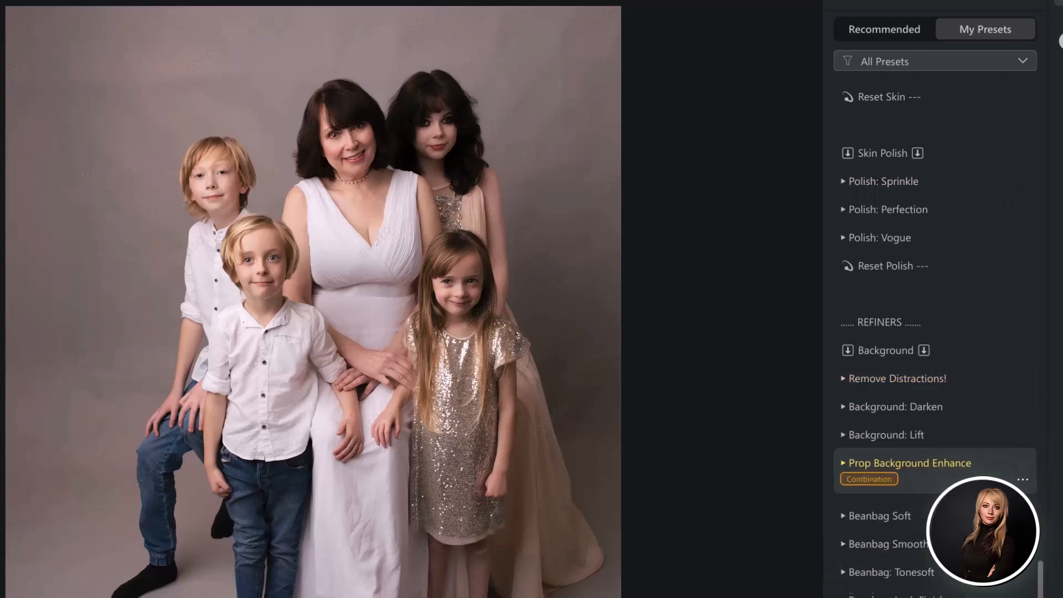
scroll(1044, 349, "down", 6)
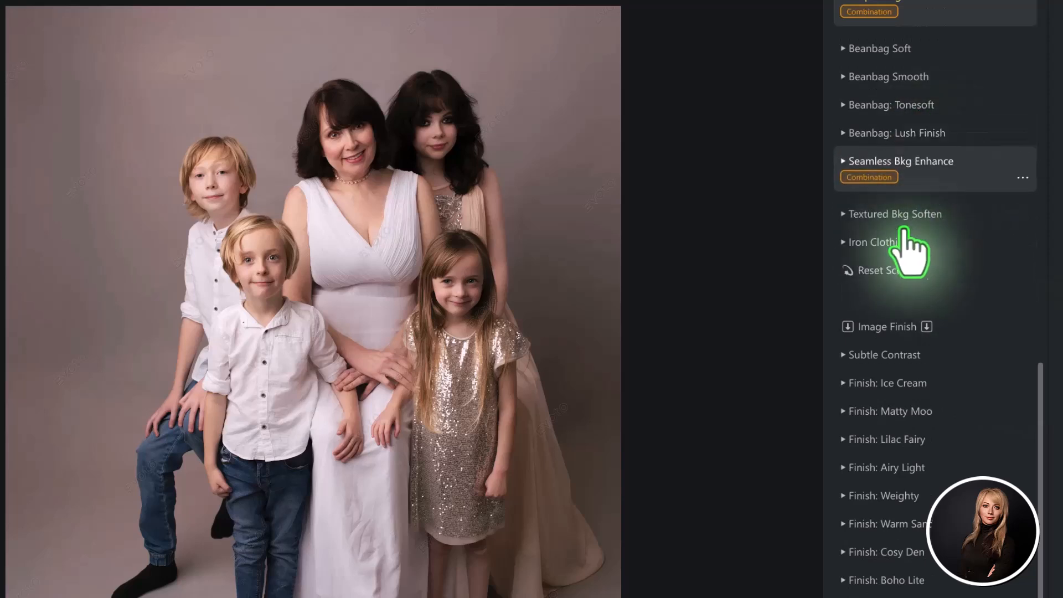
left_click(916, 227)
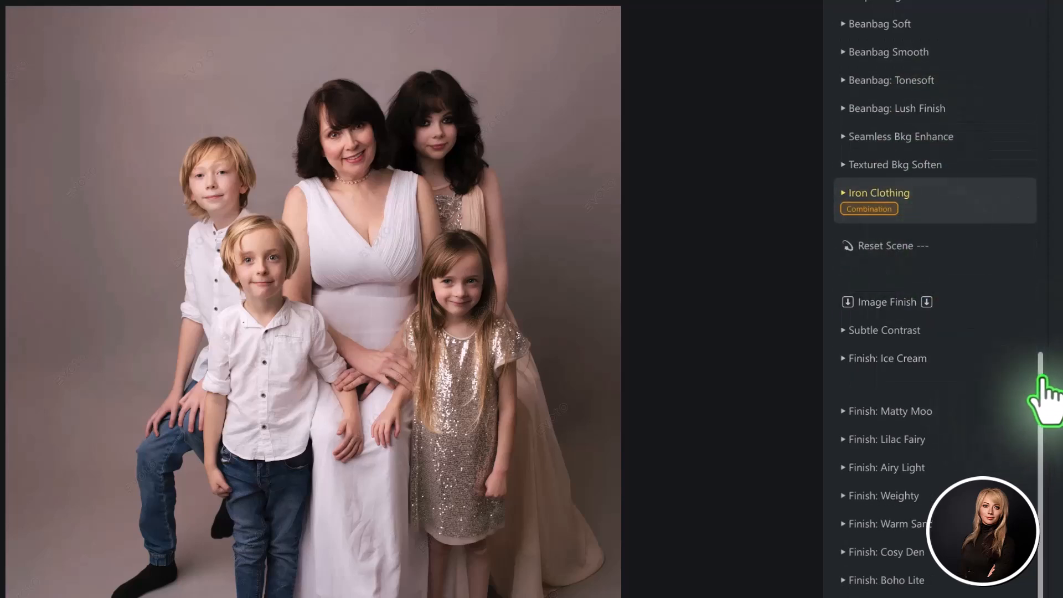
Apply the Subtle Contrast finish preset and reduce its amount below 100.
scroll(1042, 388, "down", 3)
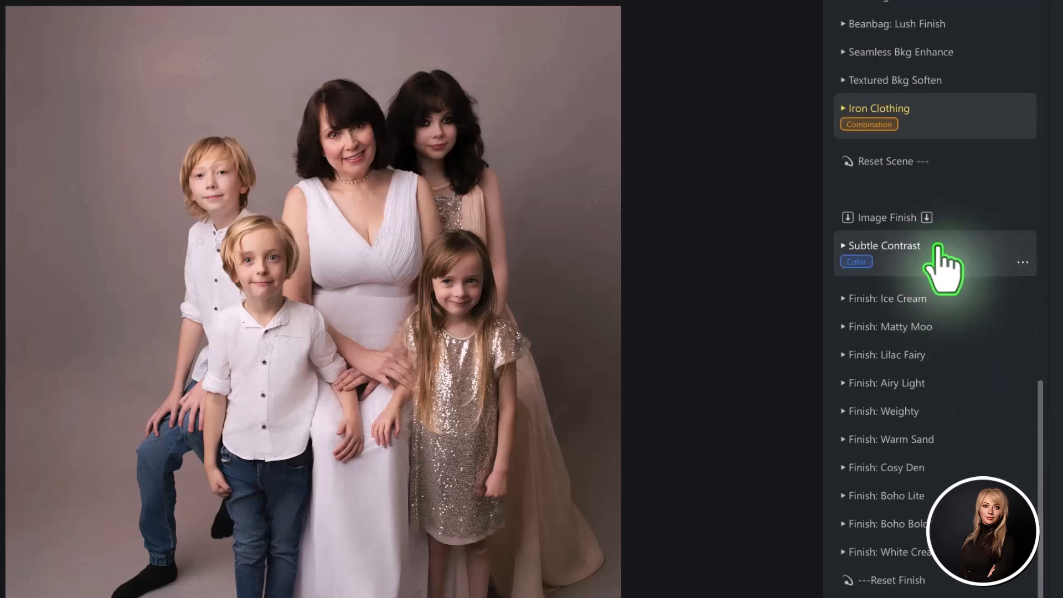
left_click(935, 245)
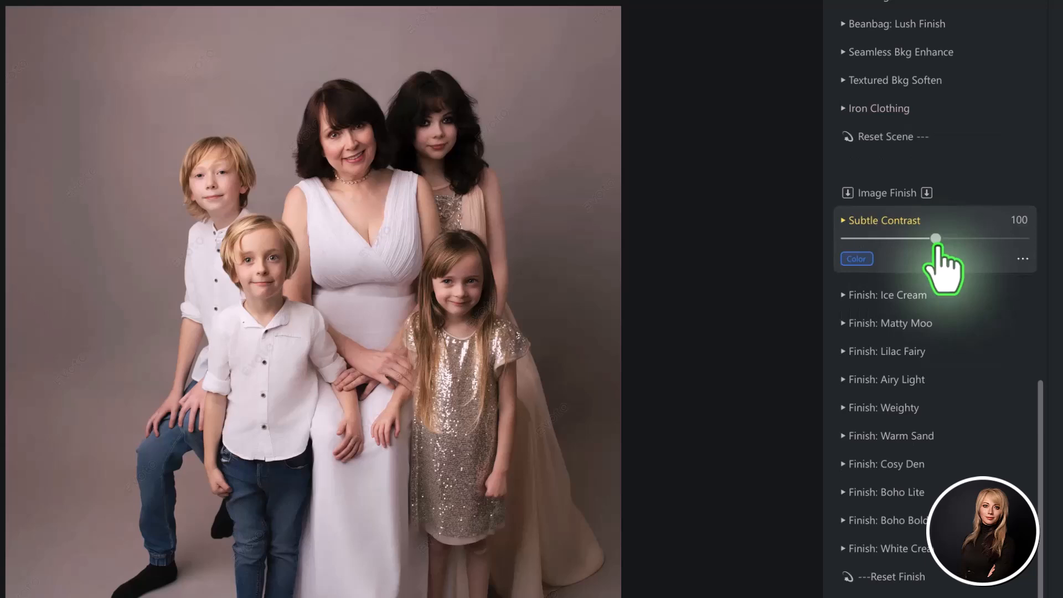
left_click_drag(935, 238, 911, 239)
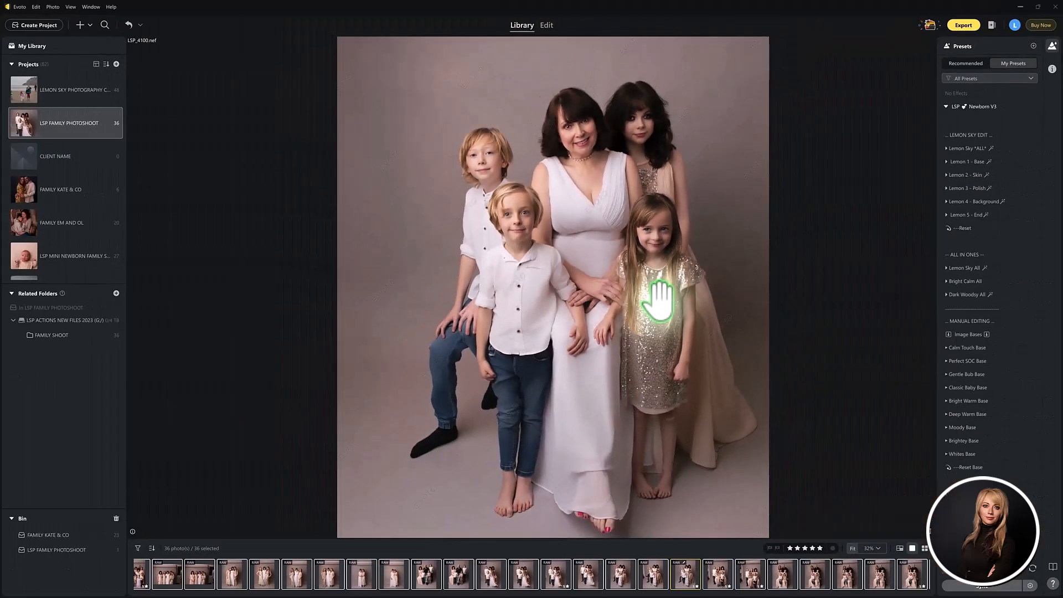
Reset all effects on the portrait, open it in Edit mode and enlarge it to 50%.
left_click(138, 34)
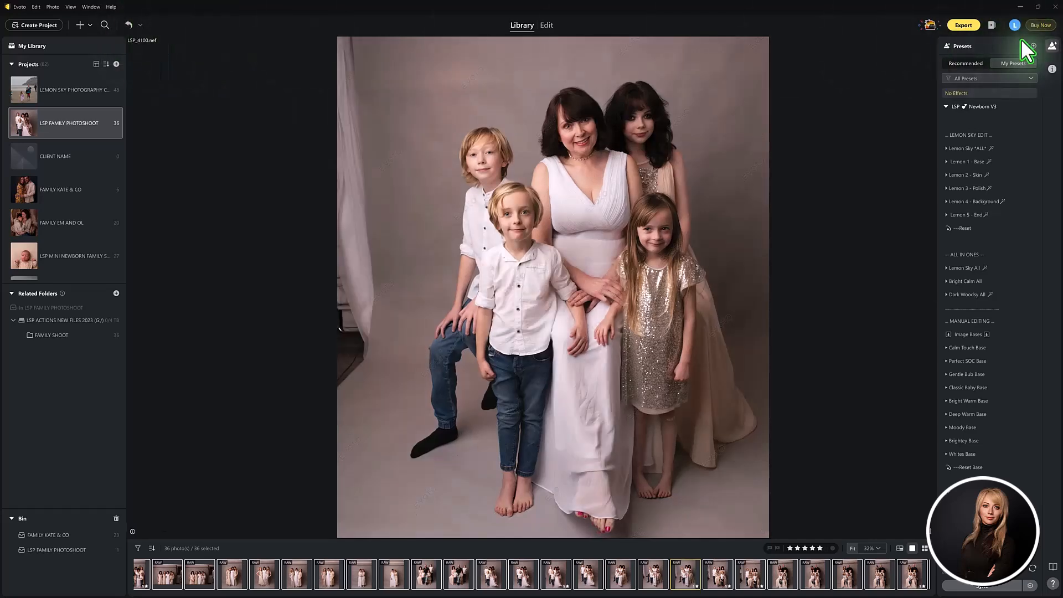
left_click(547, 26)
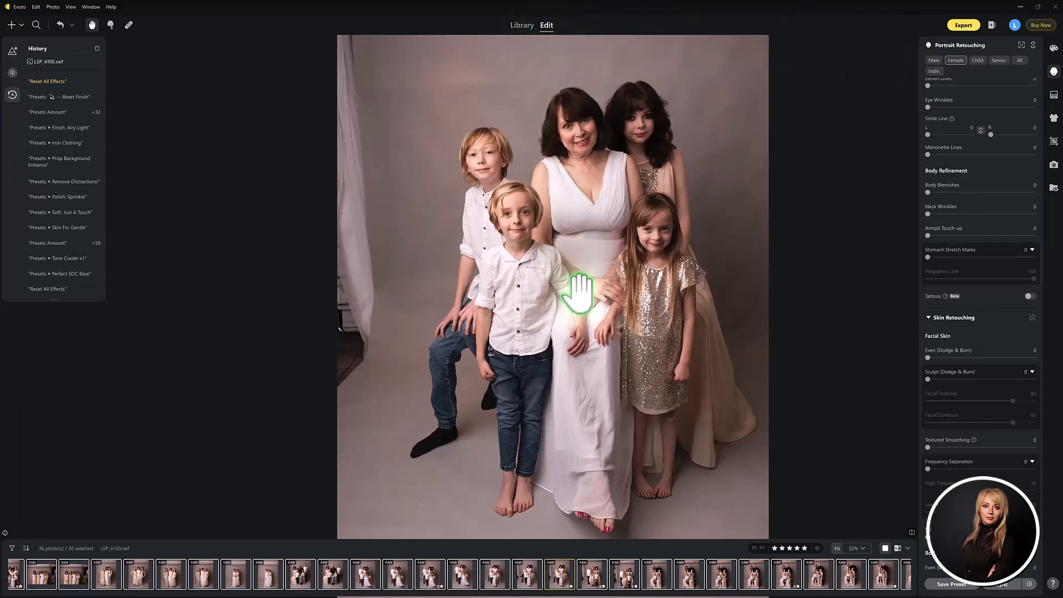
left_click(569, 147)
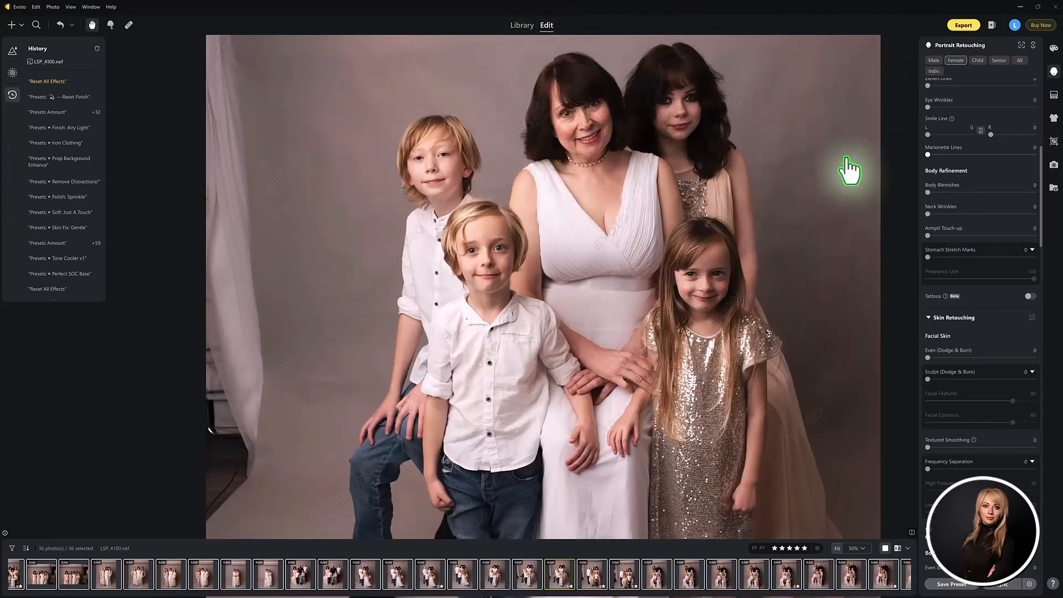
For the Female group, set Freckles & Acne to 62 with Freckles at 9, and Reduce Face Shine to 12.
scroll(1014, 172, "up", 10)
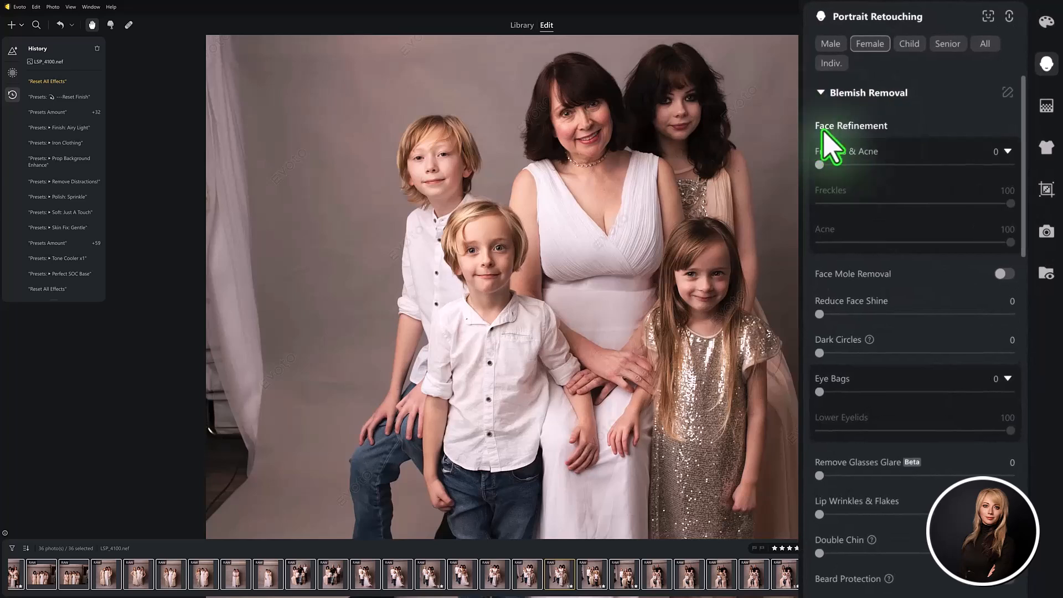
left_click(938, 164)
left_click(837, 204)
left_click(842, 314)
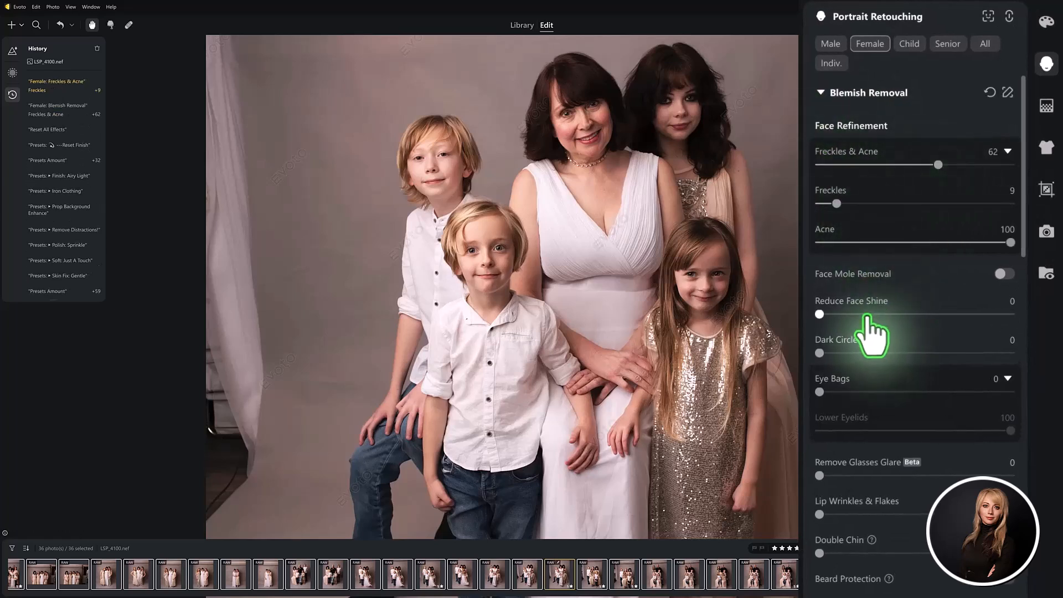
Set the female face refinement to Remove Glasses Glare 54, Lip Wrinkles & Flakes 8 and Double Chin 32.
scroll(854, 383, "down", 2)
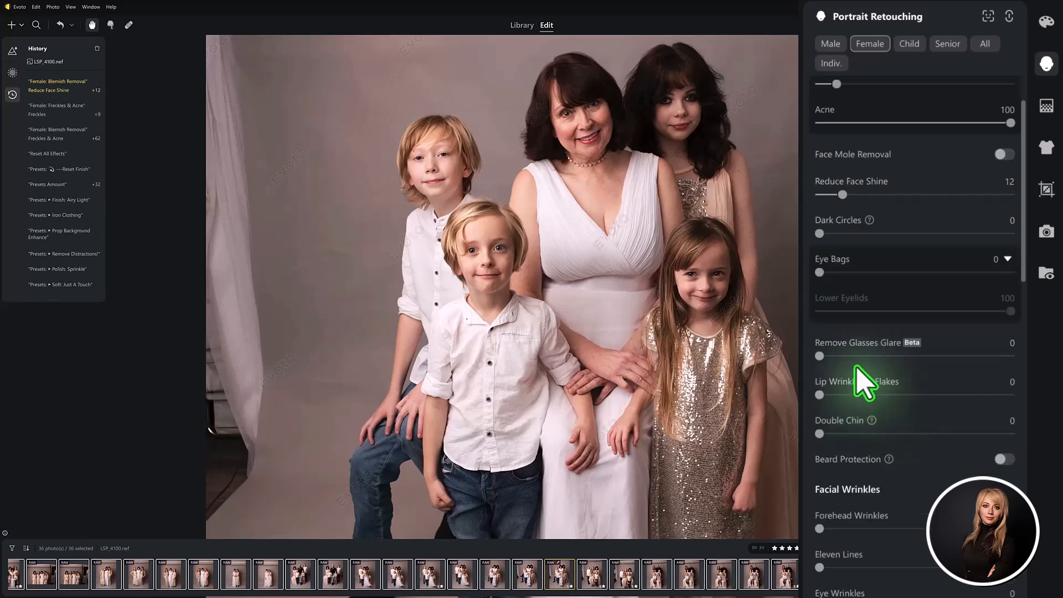
left_click(921, 356)
left_click(834, 395)
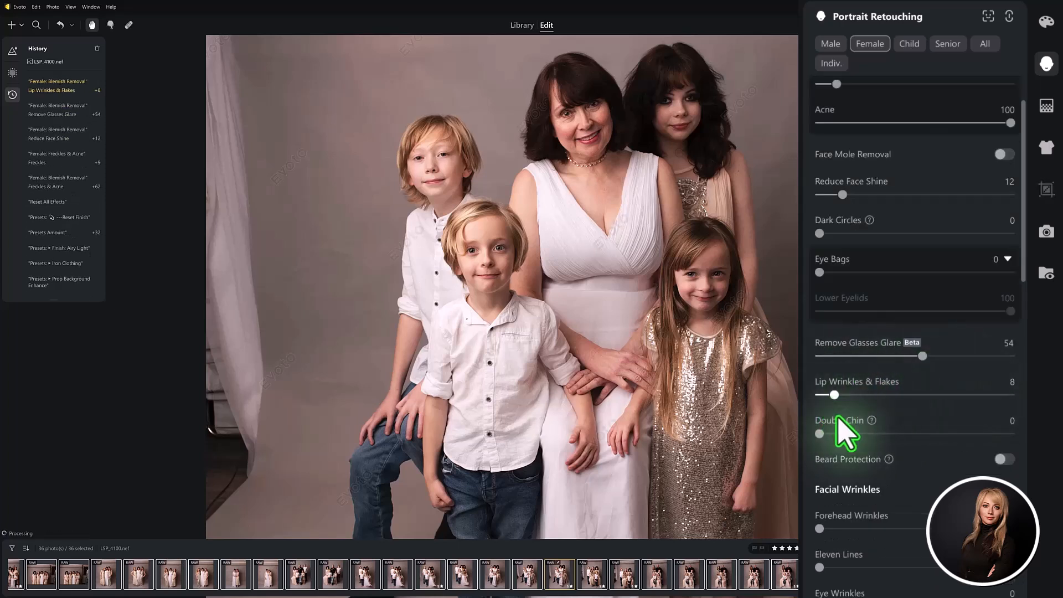
left_click(880, 433)
Soften the facial wrinkles: Forehead Wrinkles 18, Eleven Lines 33, Eye Wrinkles 46, both Smile Lines 46 and Marionette Lines 34.
scroll(915, 474, "down", 2)
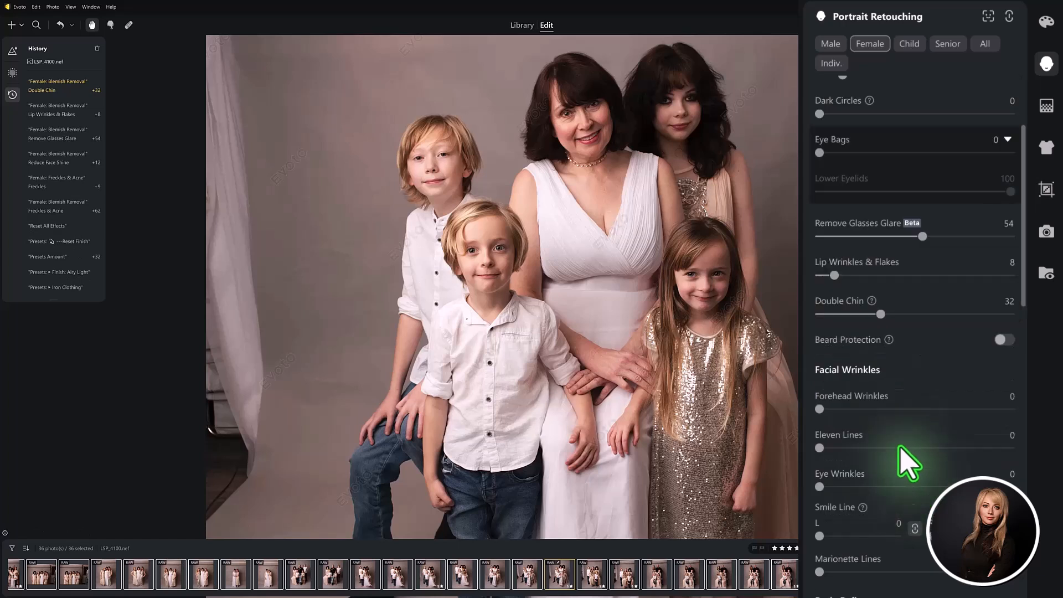
left_click(853, 408)
left_click(882, 447)
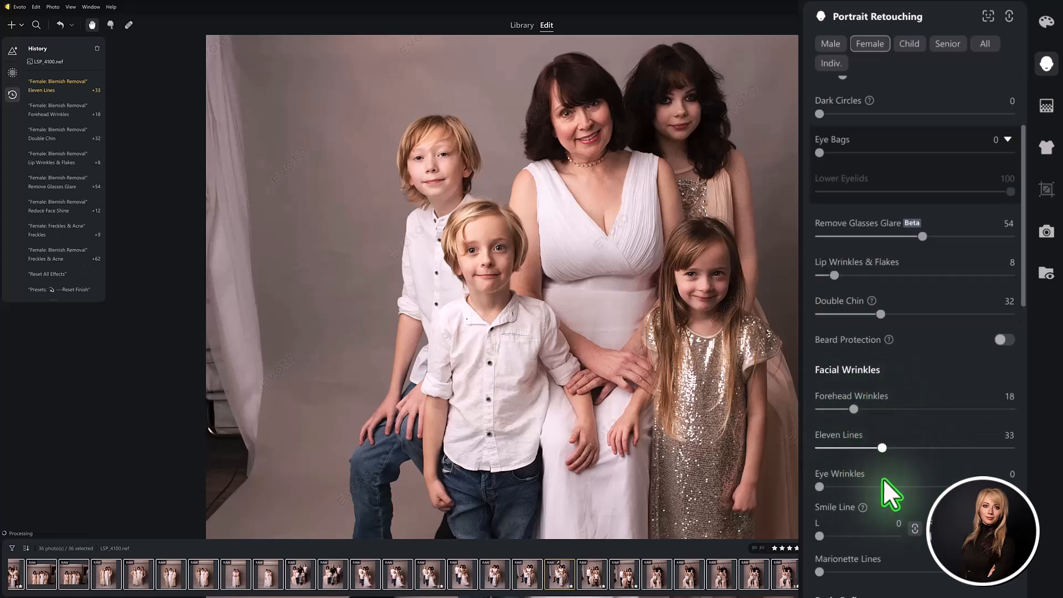
left_click_drag(820, 486, 906, 486)
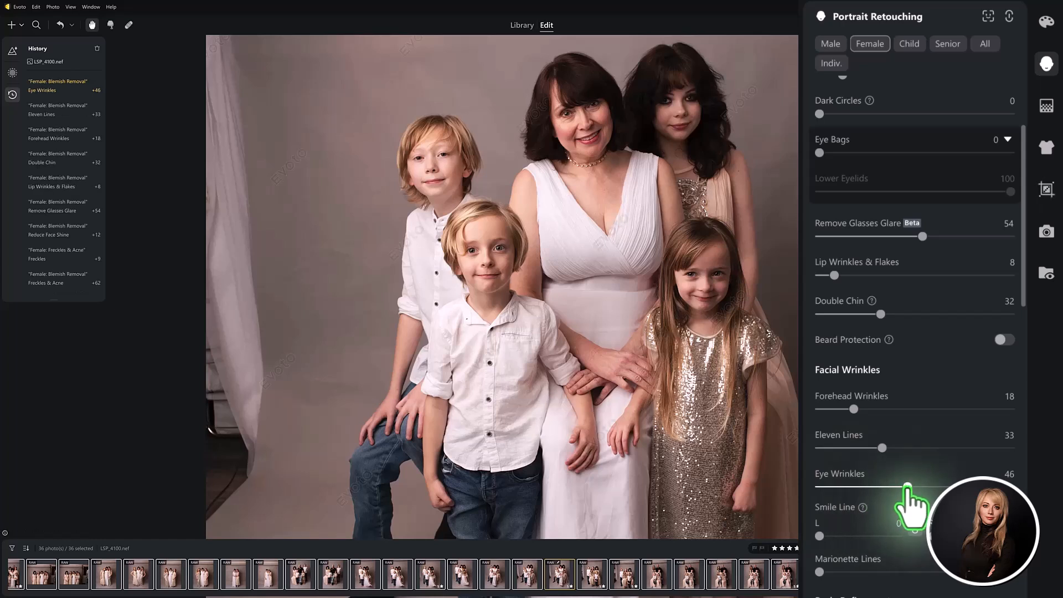
scroll(907, 487, "down", 2)
left_click_drag(820, 416, 855, 416)
left_click(884, 452)
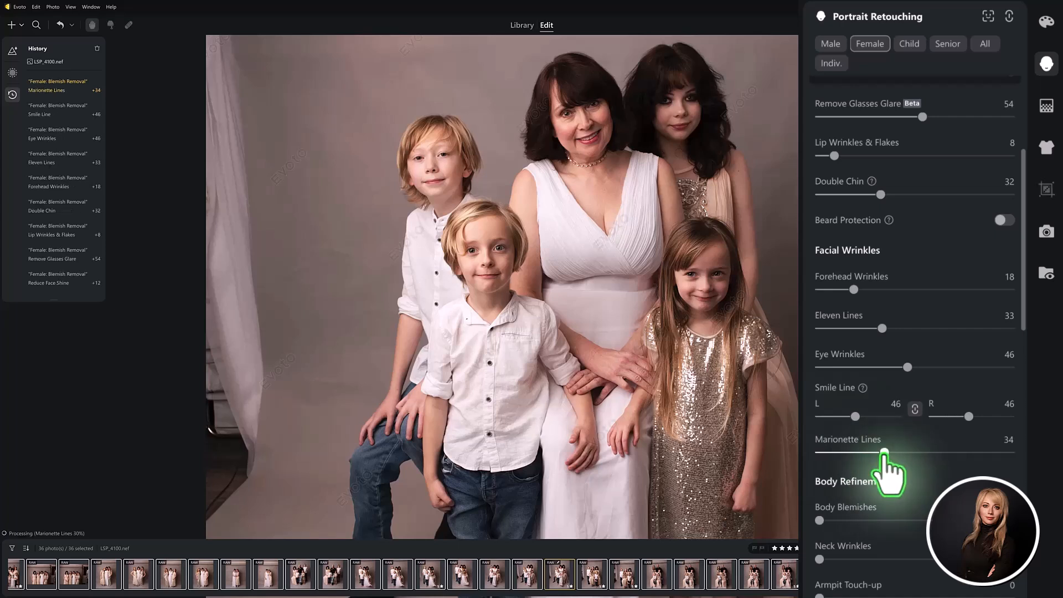
Set the body refinement to Body Blemishes 29, Neck Wrinkles 20 and Armpit Touch-up 35.
scroll(885, 512, "down", 2)
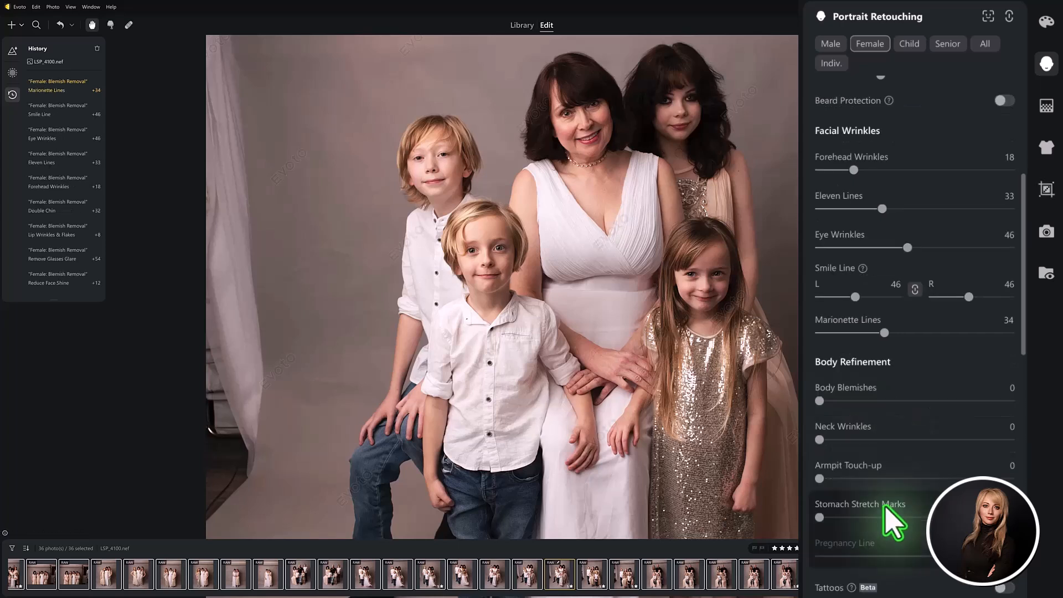
left_click_drag(819, 400, 874, 400)
left_click_drag(821, 439, 857, 440)
left_click_drag(819, 478, 886, 478)
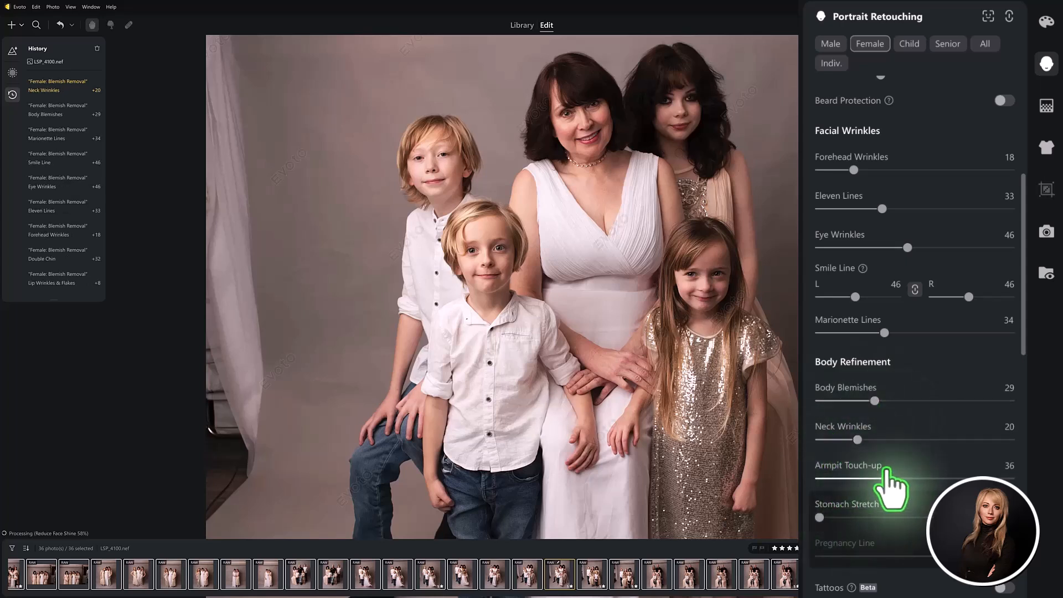
Retouch the facial skin with Even 14, Sculpt 11, Textured Smoothing 11, Frequency Separation 21 and Skin Softening 9.
scroll(900, 501, "down", 2)
scroll(918, 484, "down", 2)
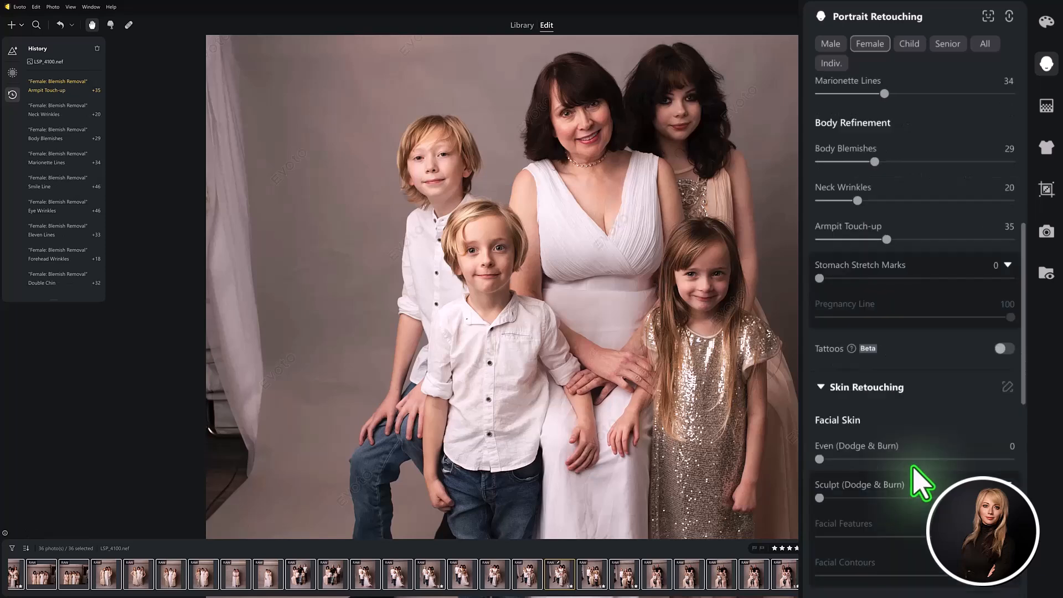
left_click(846, 459)
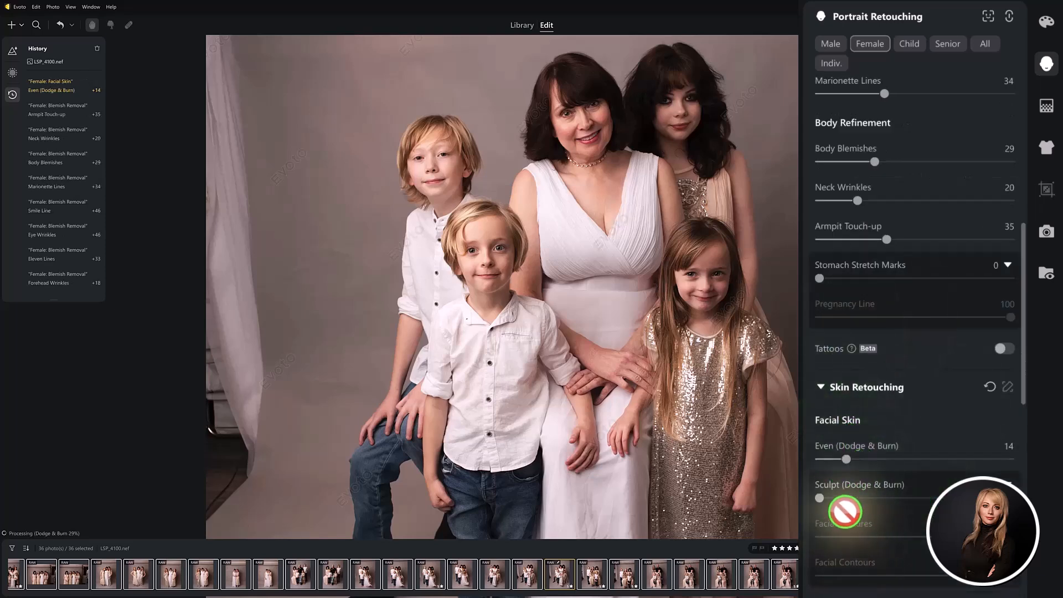
left_click(840, 498)
scroll(857, 549, "down", 2)
left_click(840, 132)
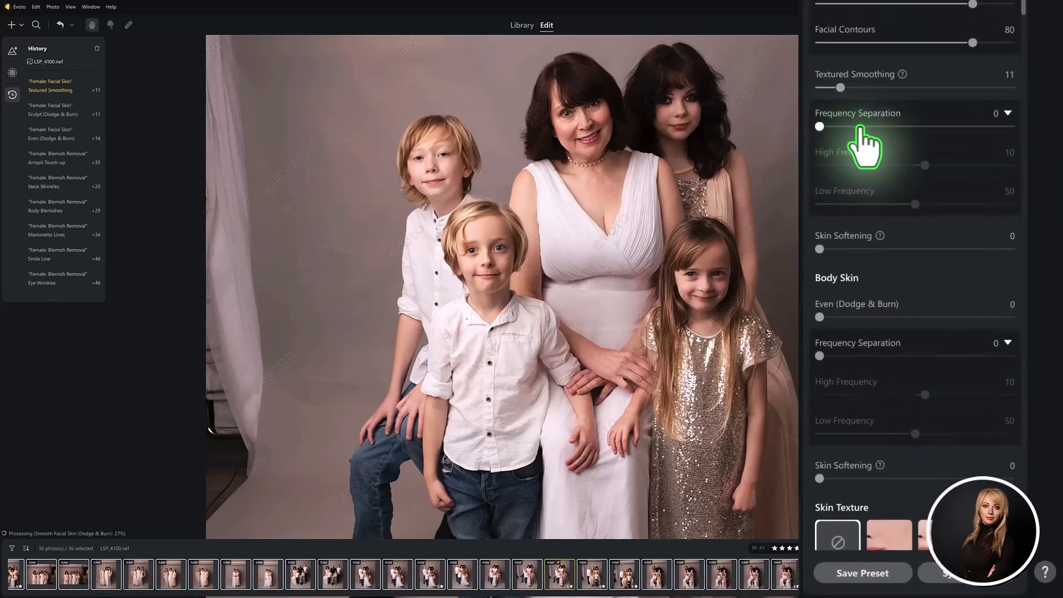
left_click(859, 126)
left_click(836, 249)
Set the body skin's Even (Dodge & Burn) to 46, and the skin texture's Glossiness to 19 and Clarity to 4.
left_click(865, 316)
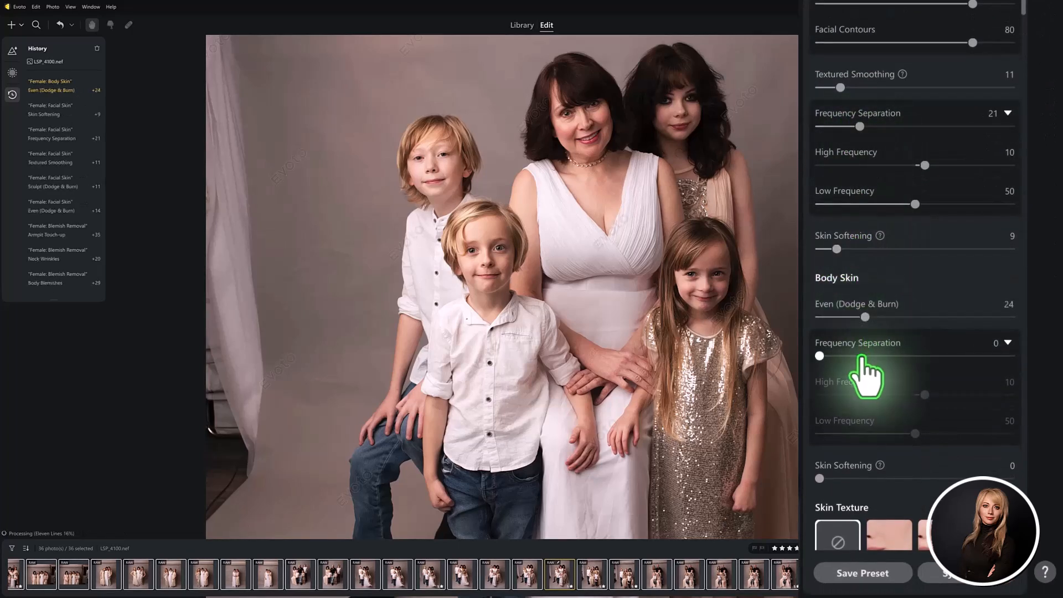
left_click(907, 317)
scroll(897, 285, "down", 4)
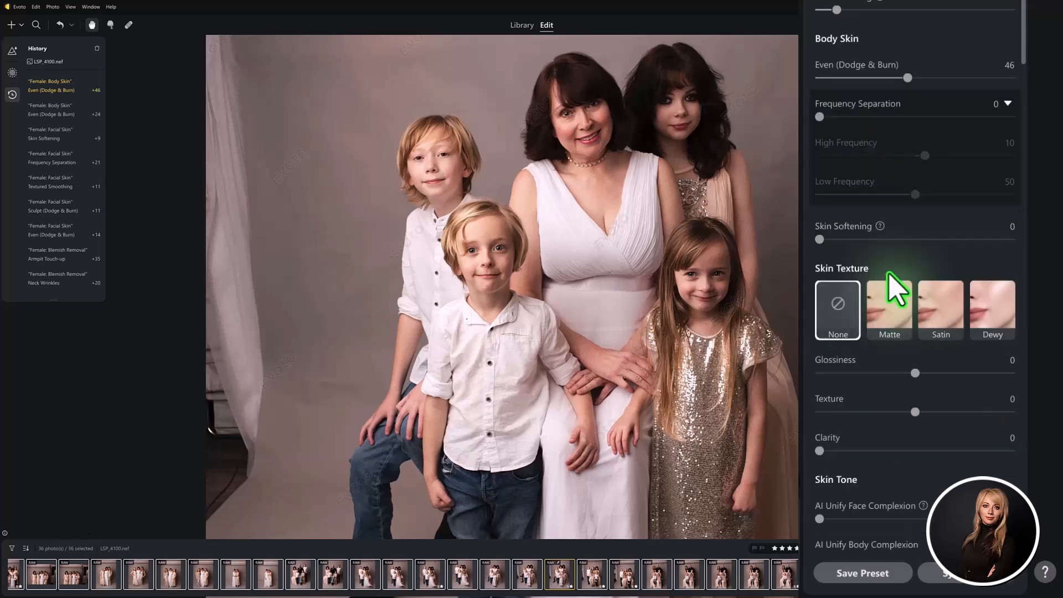
scroll(891, 272, "down", 5)
left_click(919, 133)
left_click_drag(920, 133, 933, 133)
left_click_drag(819, 211, 826, 212)
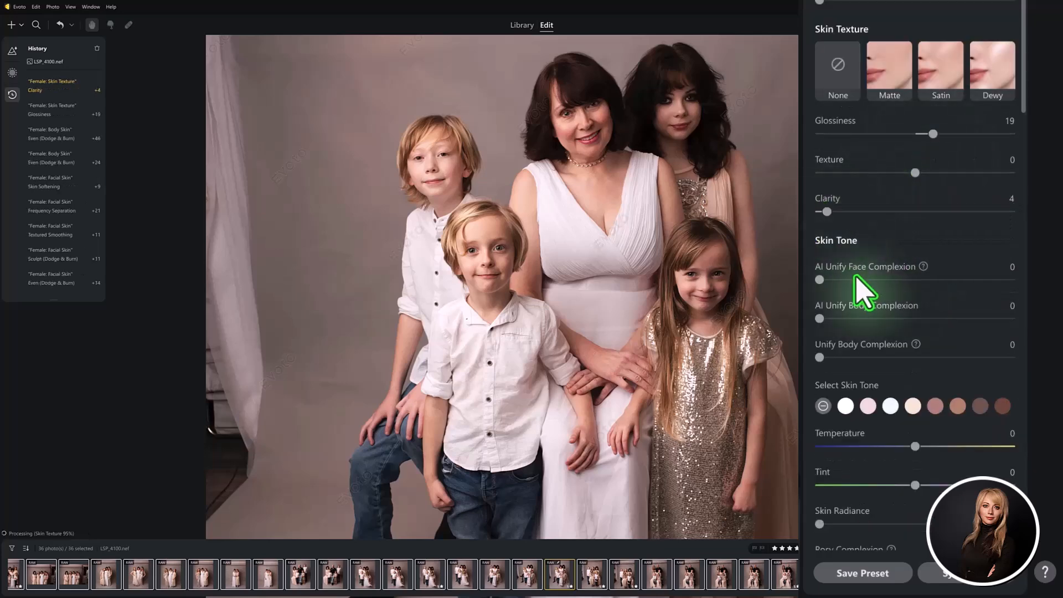
Even out the skin tone with AI Unify Face Complexion 22, AI Unify Body Complexion 30 and Unify Body Complexion 42.
left_click(860, 279)
left_click(877, 319)
left_click(900, 357)
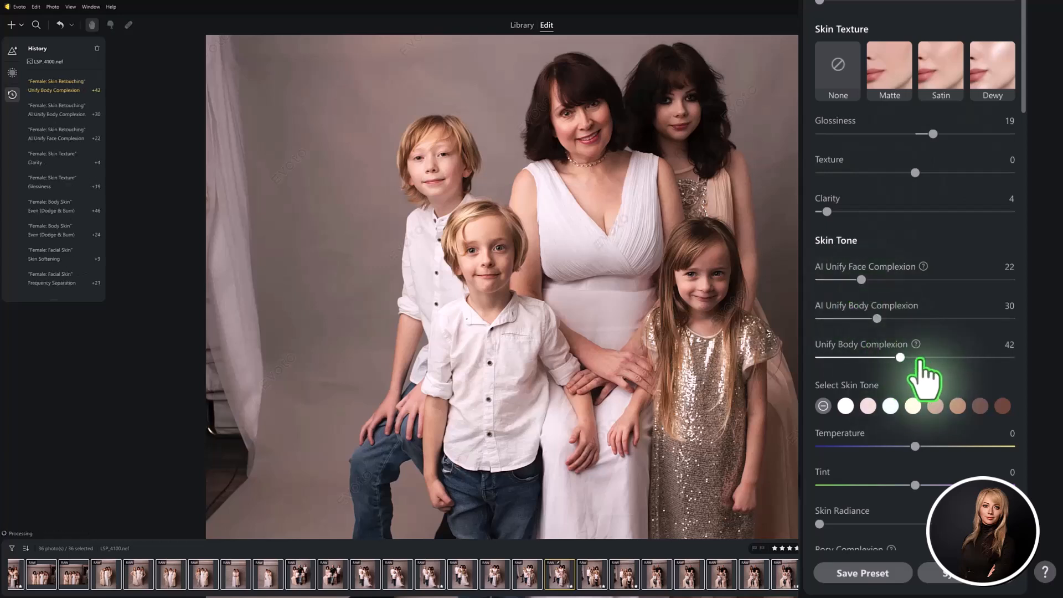
In the full-image color adjustments, sample a custom white balance from the photo and set its temperature to 6032.
scroll(946, 399, "up", 6)
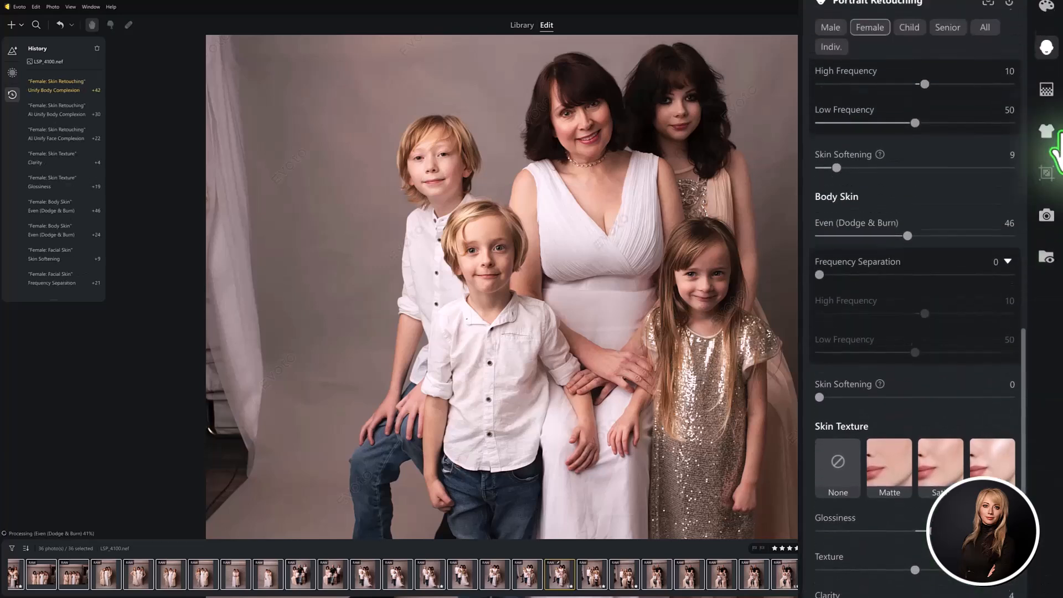
left_click(1046, 12)
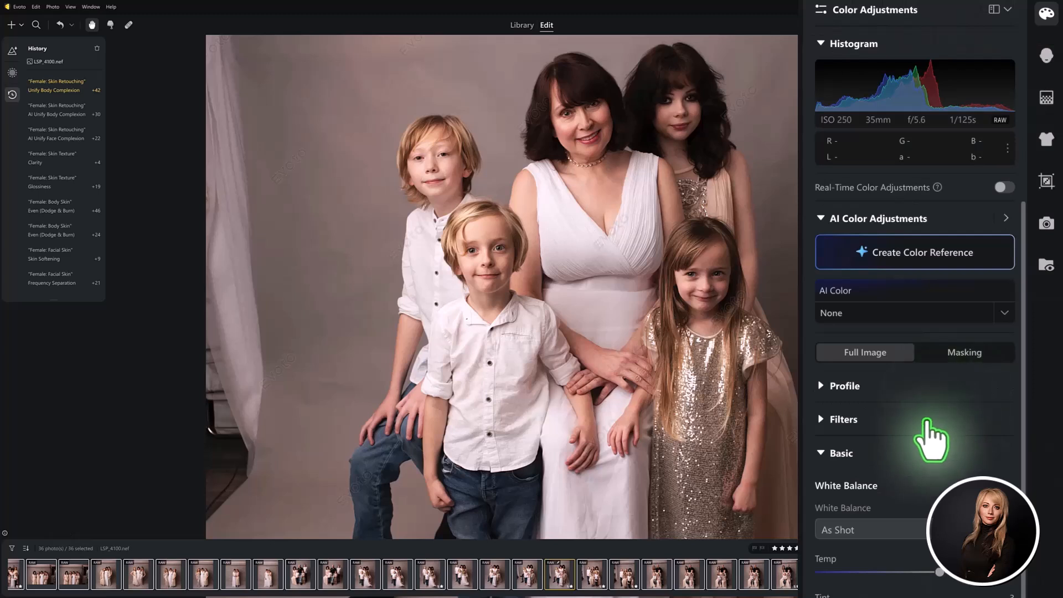
scroll(931, 437, "down", 8)
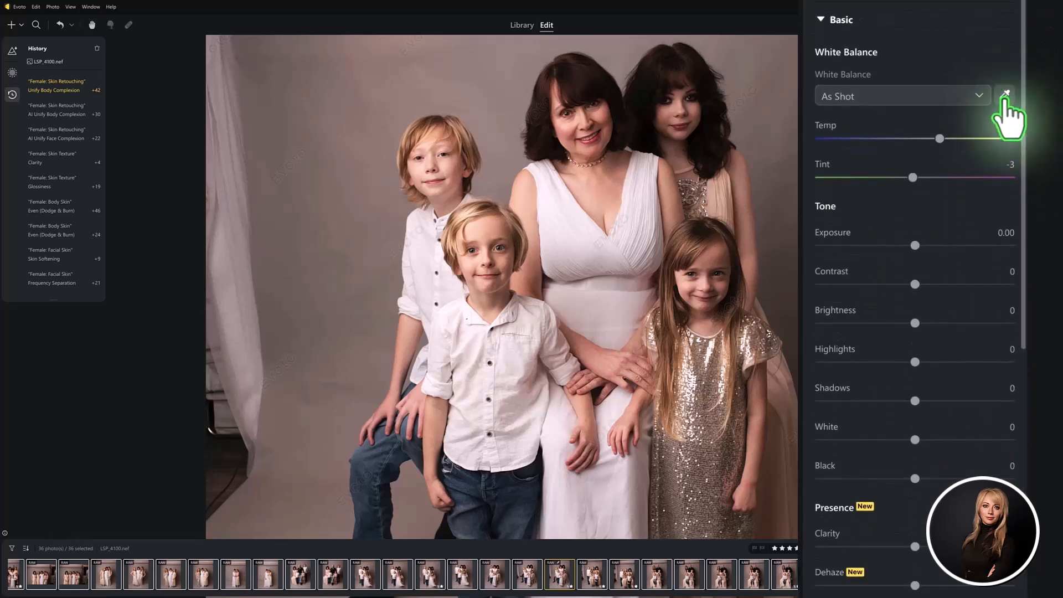
left_click(1004, 94)
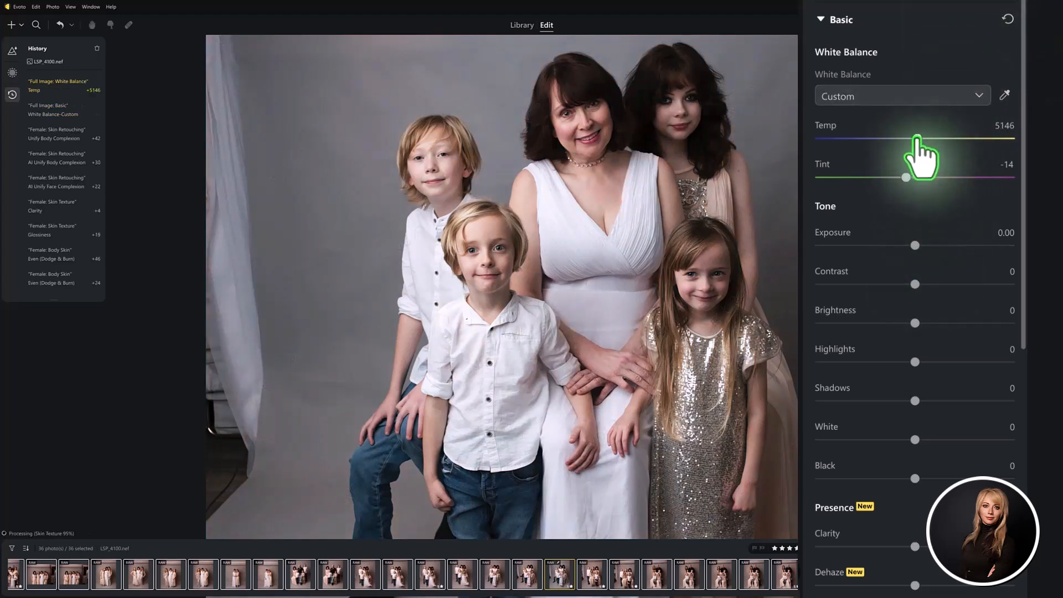
left_click(1004, 95)
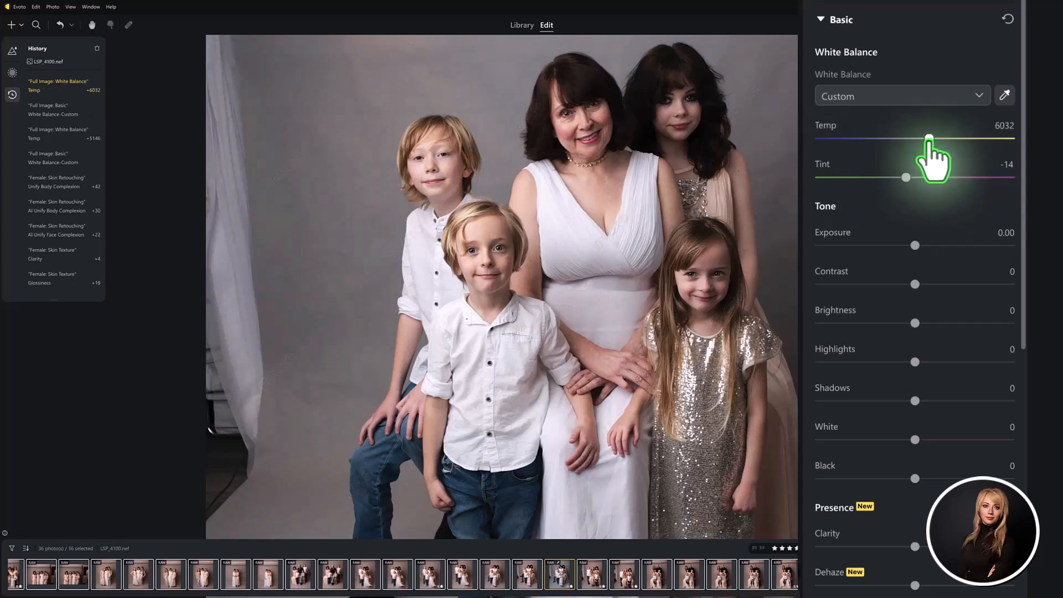
Adjust the full-image tone to Contrast -9, Brightness -7, Shadows 20, Highlights 6 and Black 9.
left_click_drag(912, 283, 904, 284)
left_click_drag(908, 323, 907, 323)
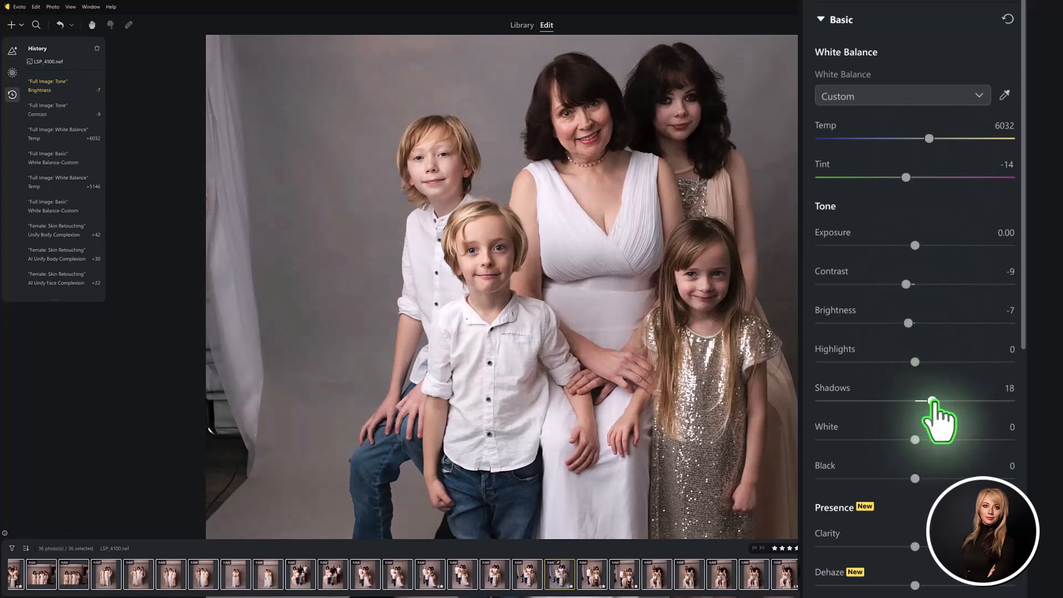
left_click_drag(935, 400, 934, 401)
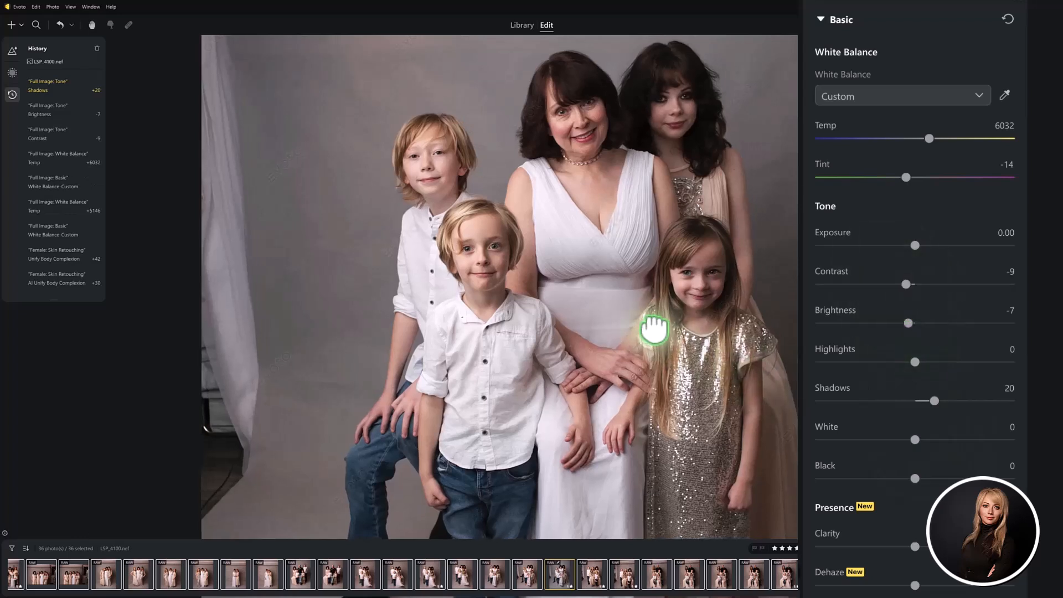
left_click_drag(914, 362, 921, 362)
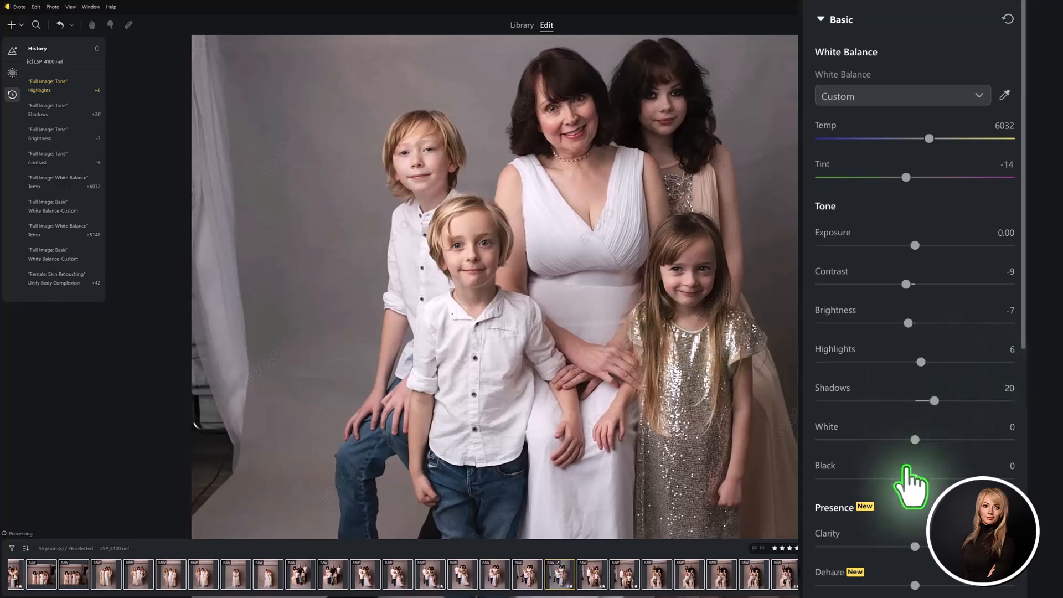
left_click_drag(919, 477, 935, 480)
Turn on automatic lens corrections for the full image.
scroll(937, 459, "down", 10)
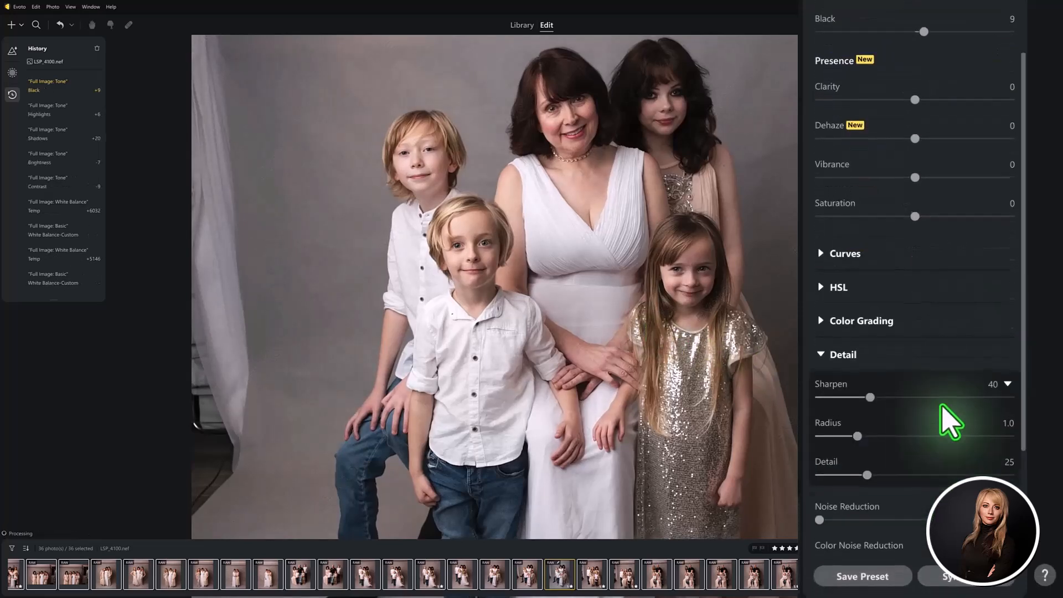
left_click(896, 465)
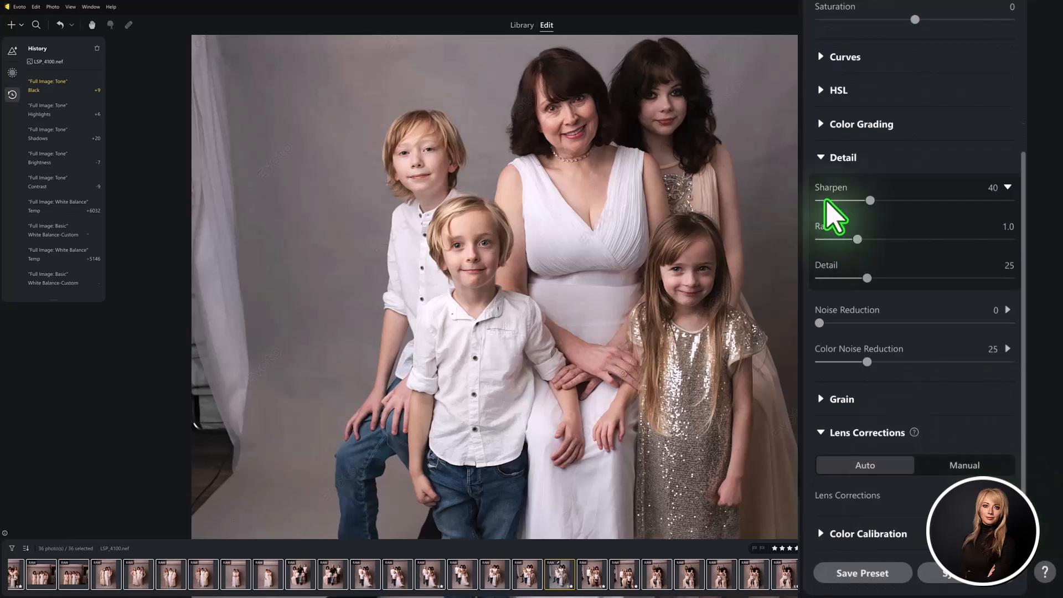
Create a custom mask and brush it over the left side of the portrait with size 300 and full softness, flow and density.
scroll(972, 302, "up", 5)
scroll(973, 301, "up", 3)
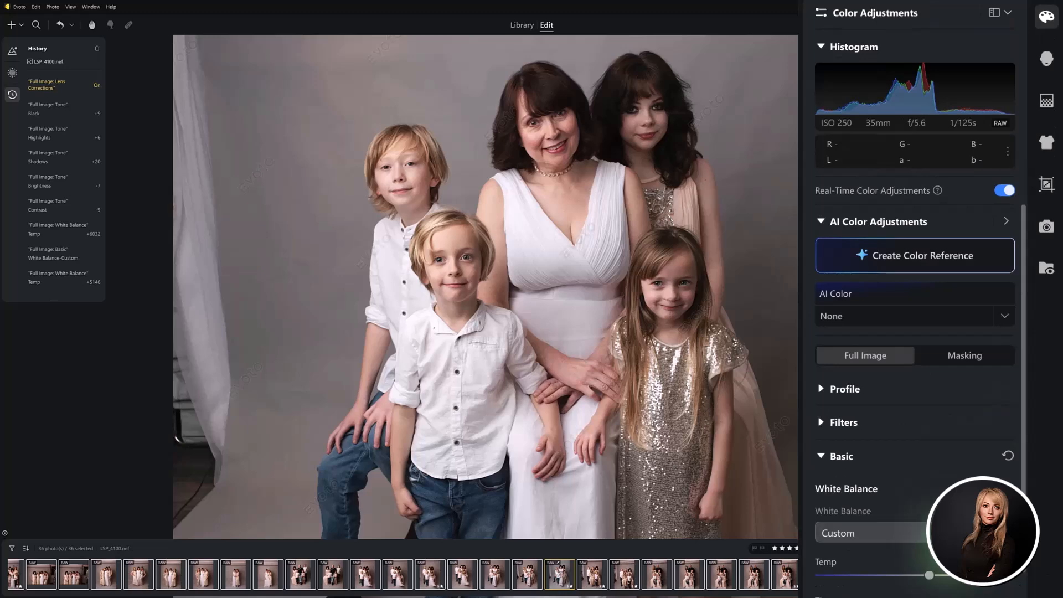
left_click(947, 357)
scroll(436, 277, "down", 3)
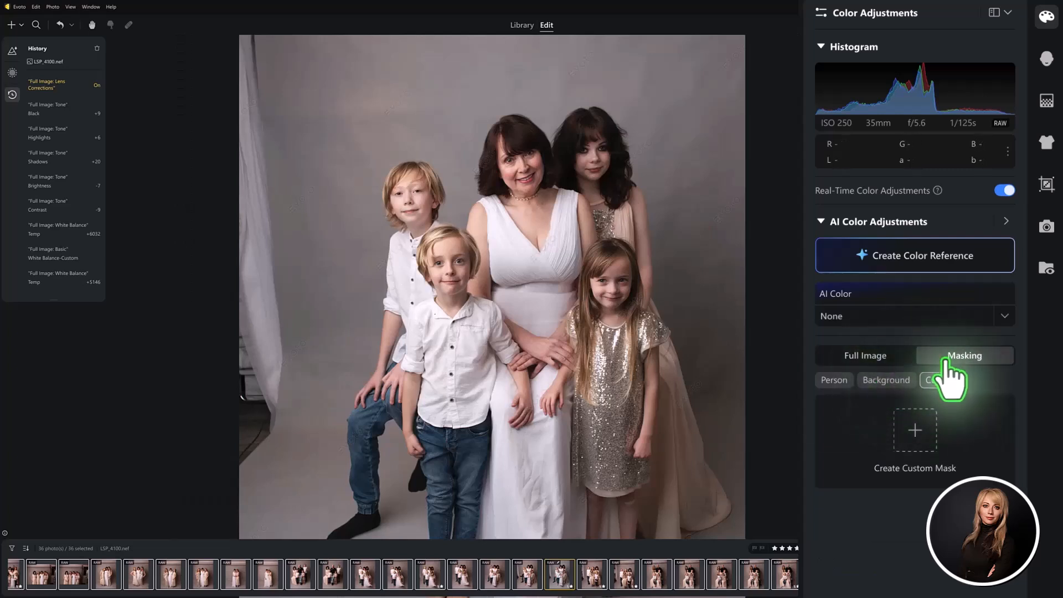
left_click(912, 427)
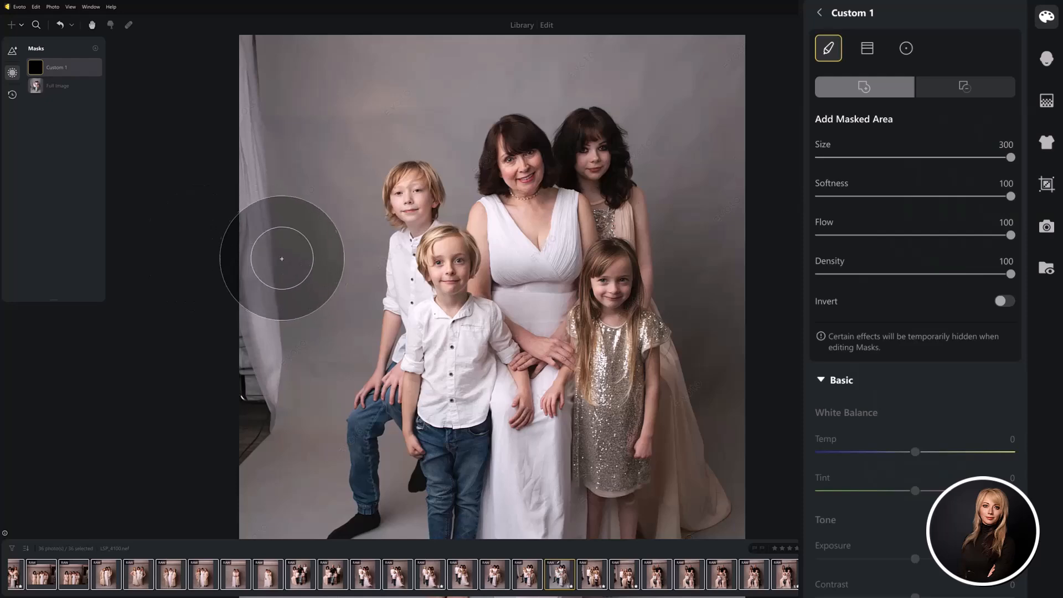
scroll(279, 258, "down", 3)
mouse_move(276, 344)
left_mouse_down()
mouse_move(277, 19)
mouse_move(263, 522)
mouse_move(333, 36)
left_mouse_up()
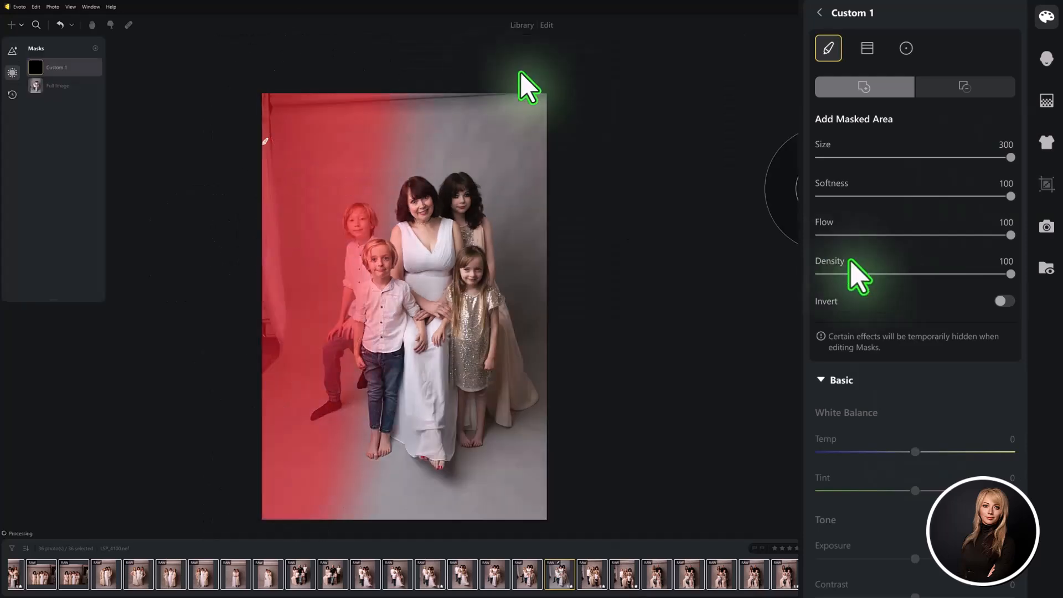
Lower the mask brush to flow 50 and density 46 and paint another vertical stroke beside the masked left area.
left_click_drag(944, 235, 914, 236)
left_click(907, 273)
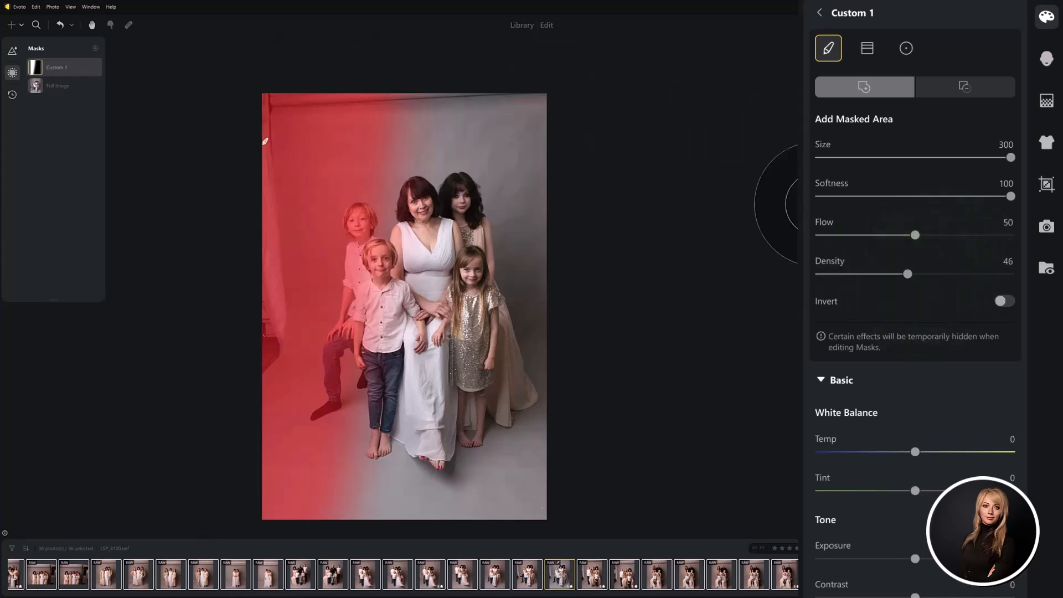
left_click_drag(339, 107, 367, 499)
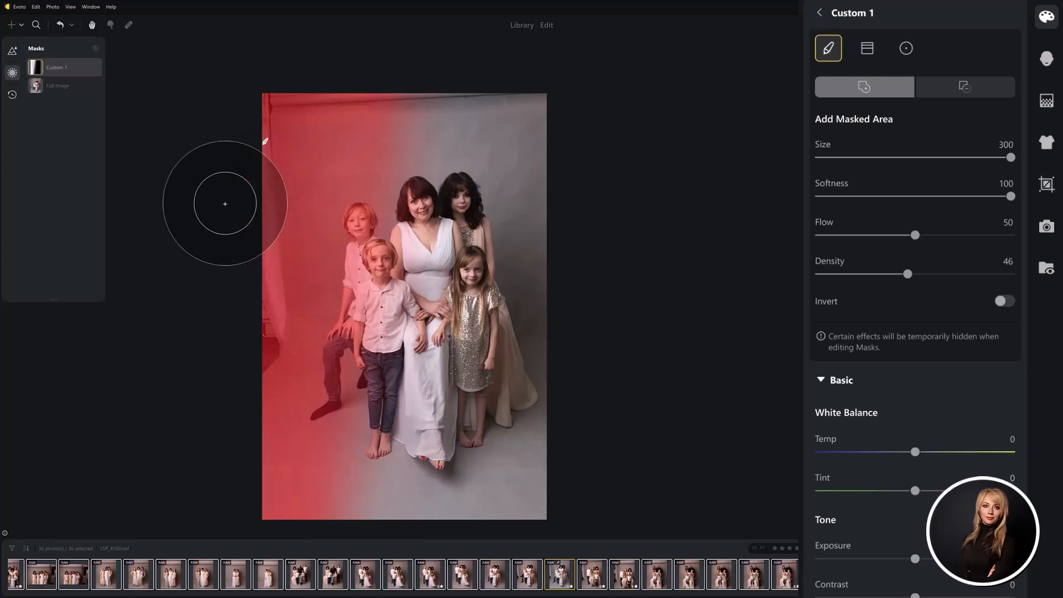
Slightly lower the exposure, shadows and highlights within the custom mask.
scroll(913, 195, "down", 6)
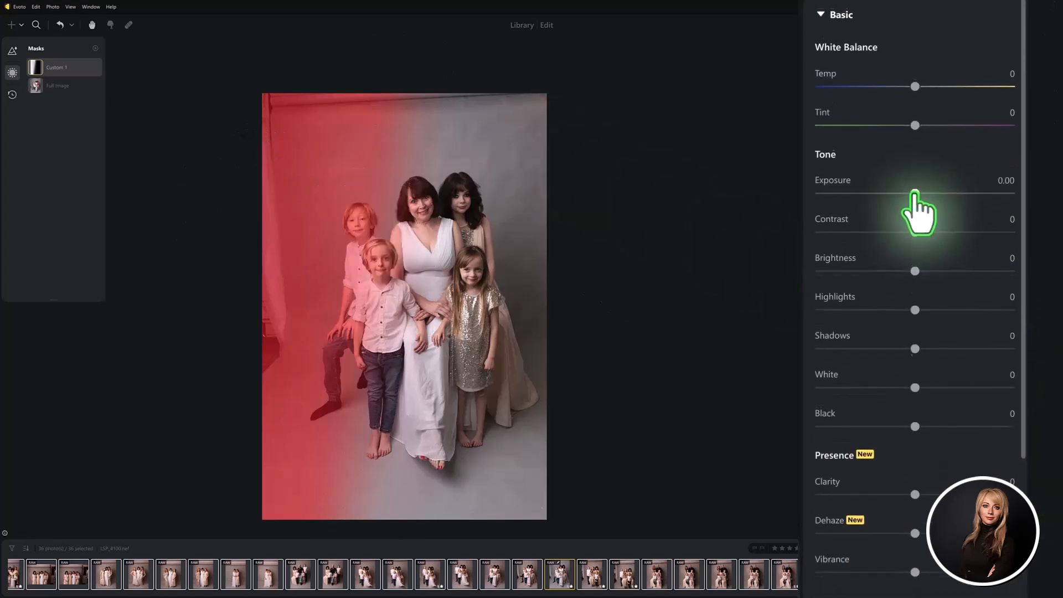
left_click_drag(915, 190, 908, 190)
left_click(905, 345)
left_click_drag(907, 313, 895, 307)
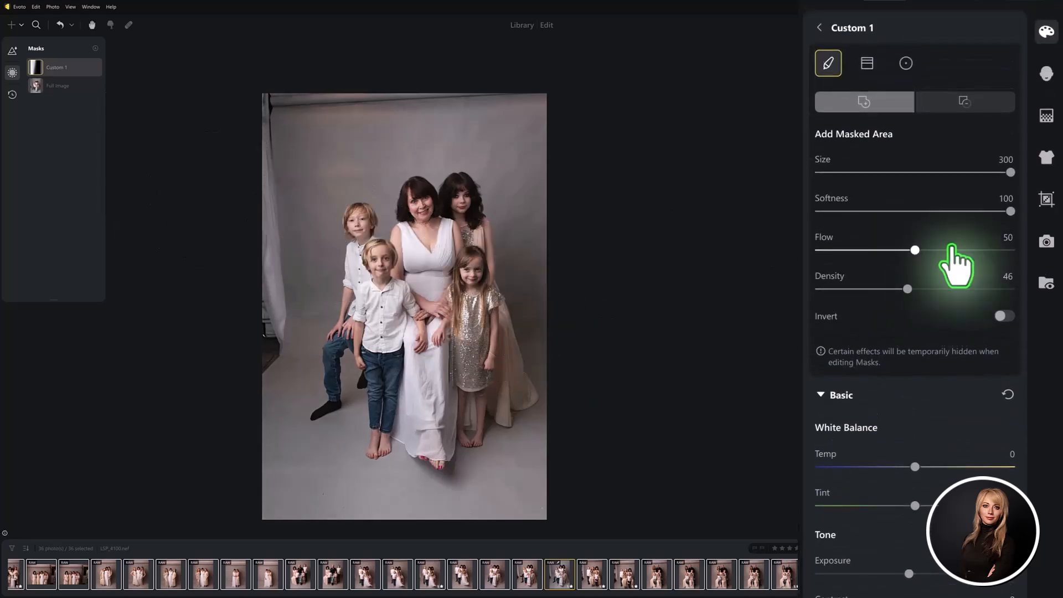
Leave the custom mask and, in the female portrait retouching, set Teeth Flaws Removal to 30 and Teeth Whitening to 40.
left_click(818, 22)
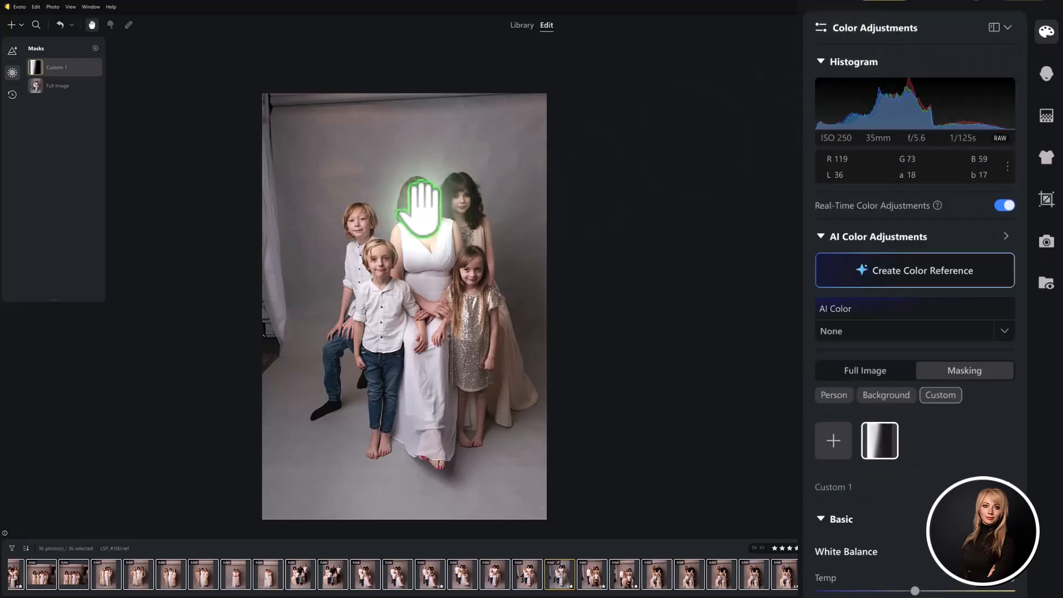
left_click(422, 172)
left_click_drag(350, 266, 446, 244)
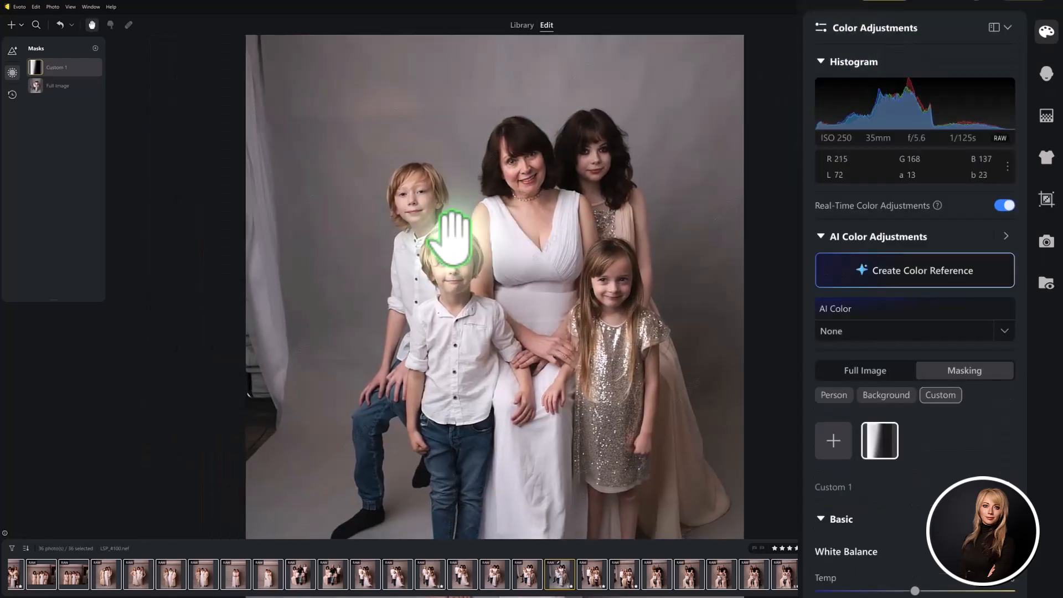
left_click(1047, 74)
scroll(891, 484, "down", 10)
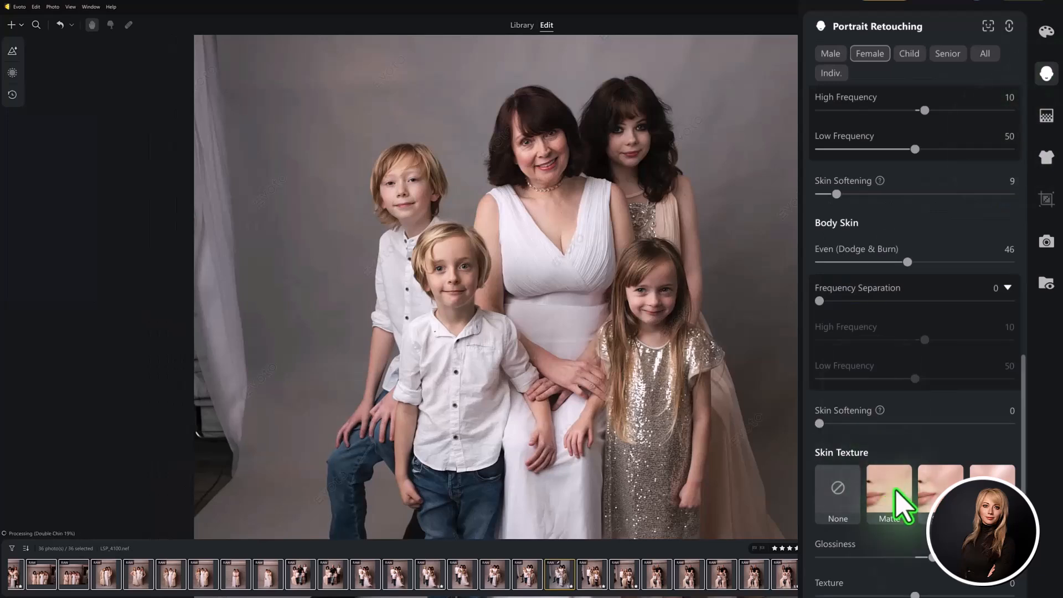
scroll(891, 435, "down", 6)
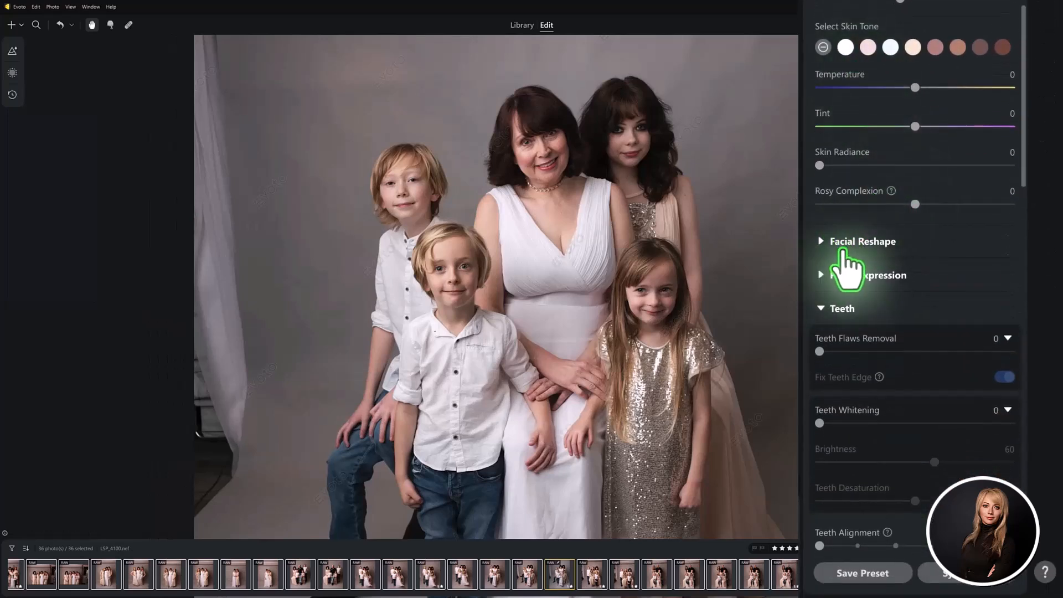
left_click(877, 351)
scroll(891, 414, "down", 2)
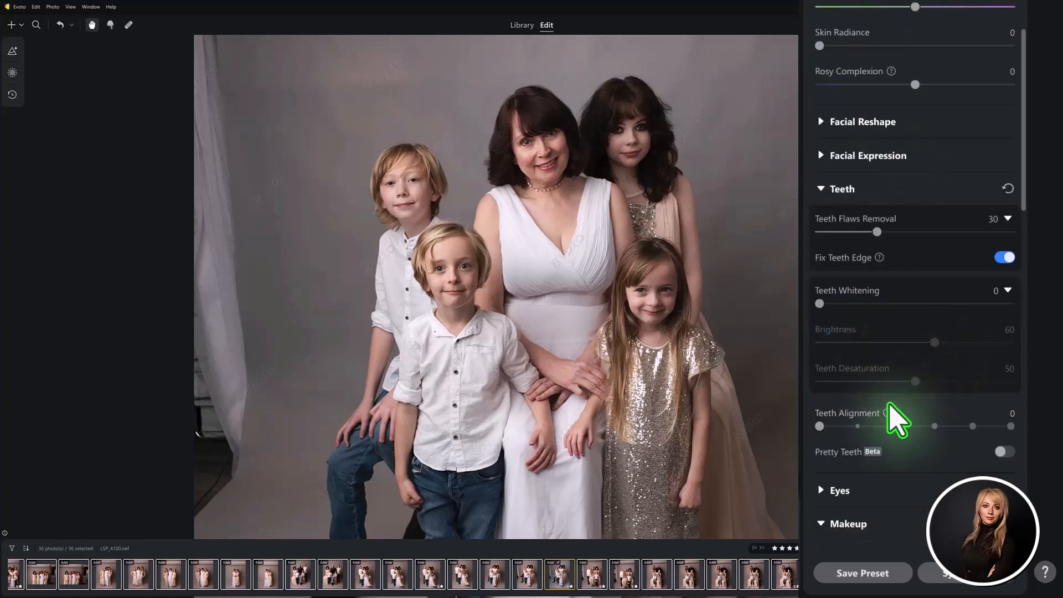
left_click(895, 303)
Set the females' eye brightness to 55, eye whites to 0 and eye reflection to 3 on both eyes, and raise the iris flare.
scroll(966, 255, "down", 4)
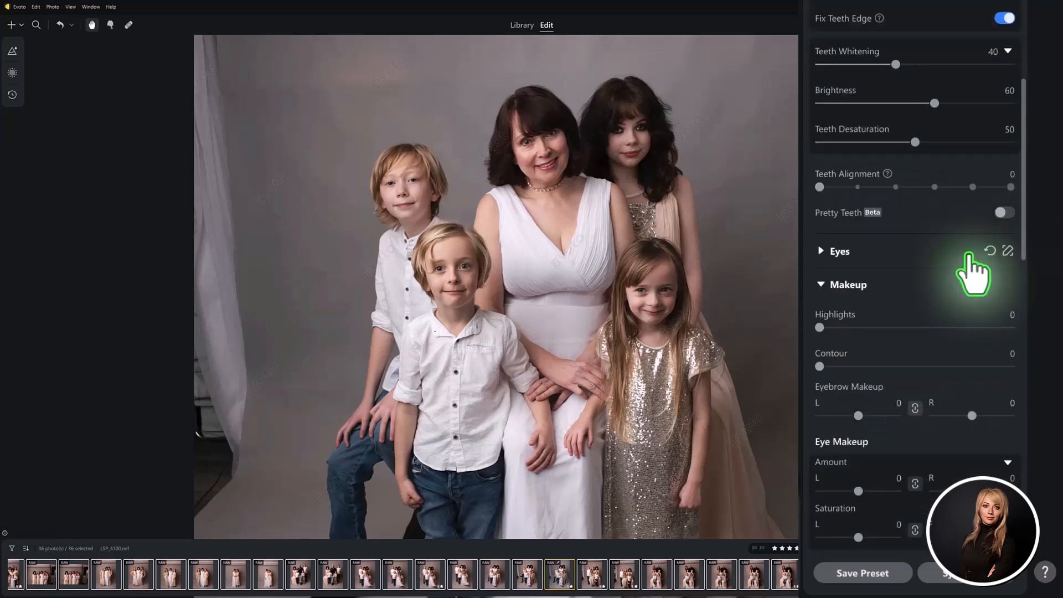
scroll(972, 271, "down", 2)
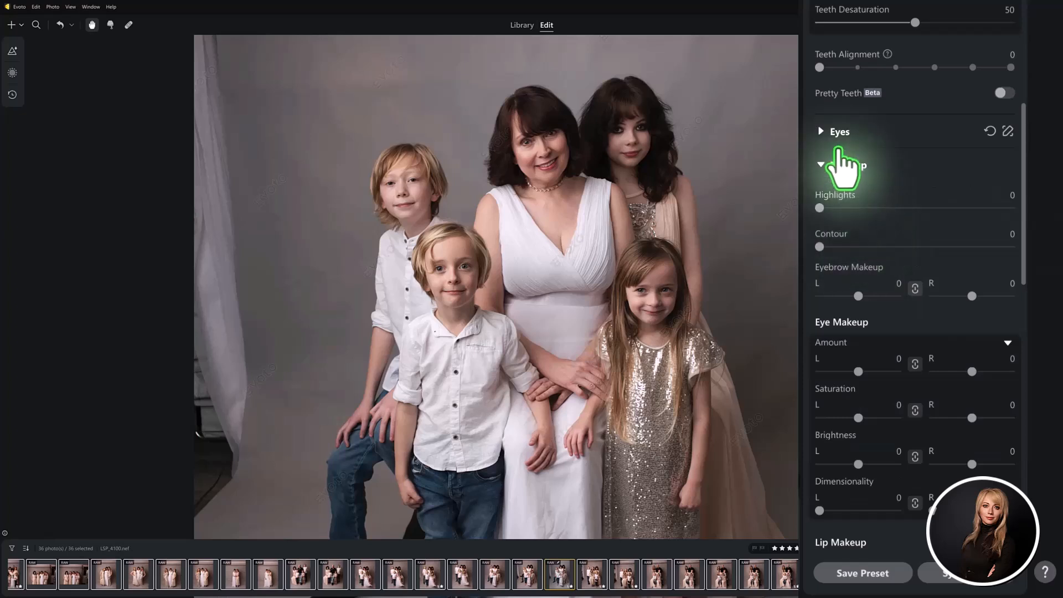
left_click(822, 133)
left_click(862, 184)
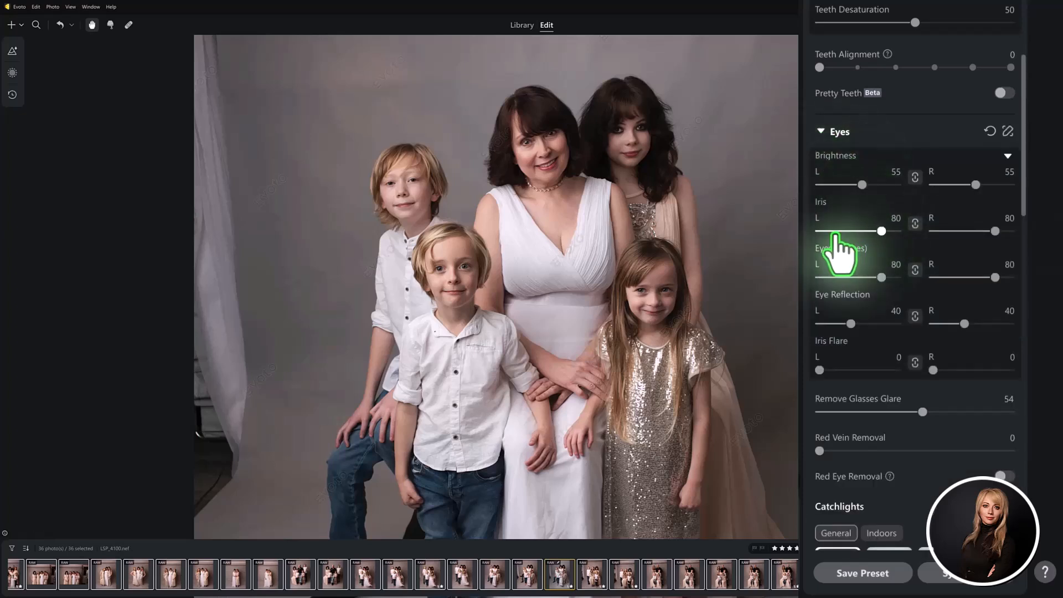
left_click(819, 277)
left_click(821, 323)
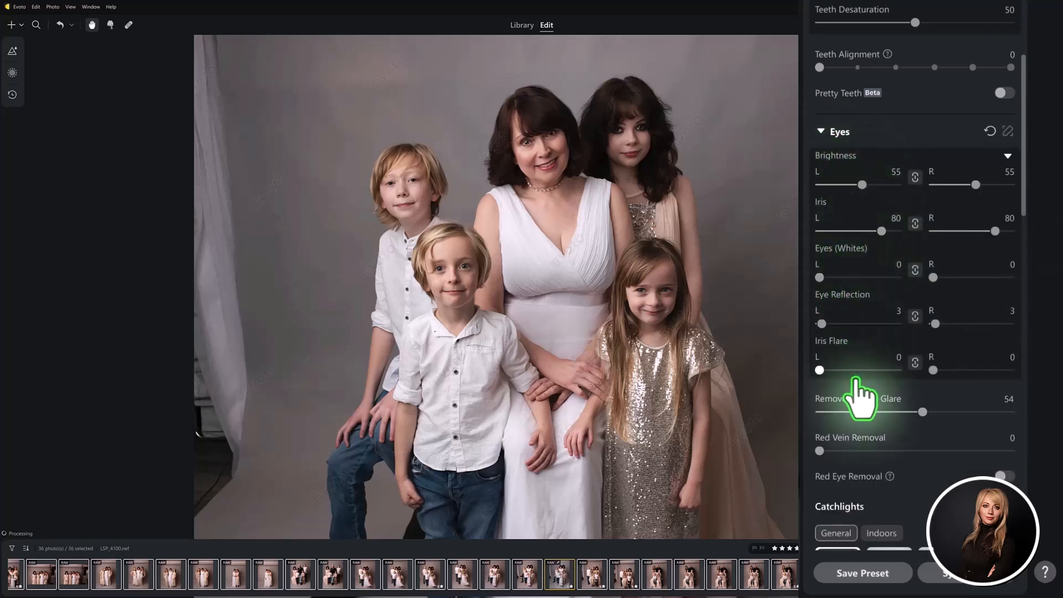
Set the females' makeup highlights to 7, contour to 14 and eyebrow makeup to 38 on both sides.
scroll(932, 292, "down", 6)
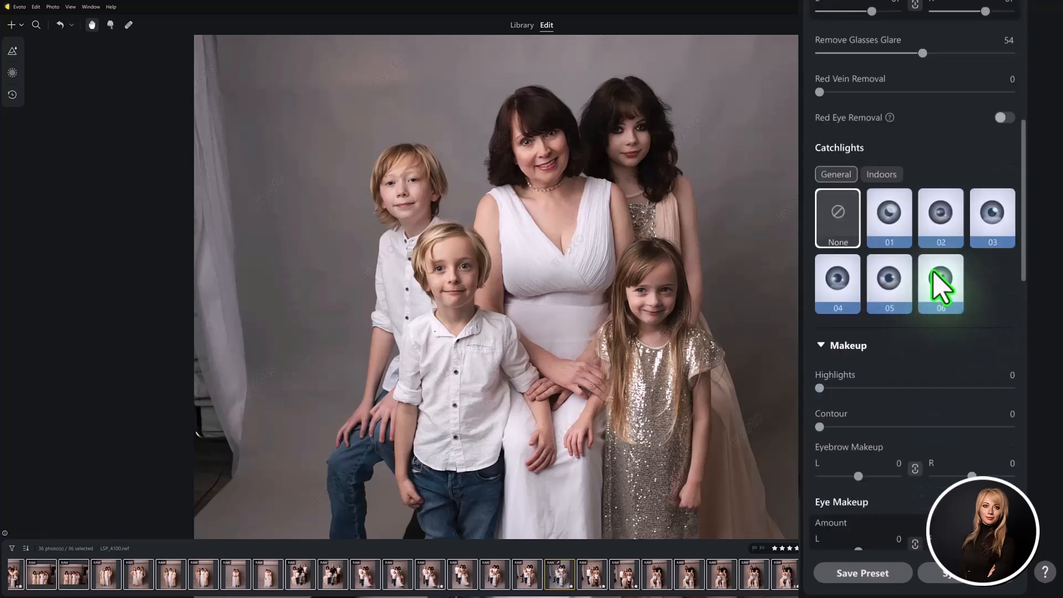
scroll(935, 285, "down", 4)
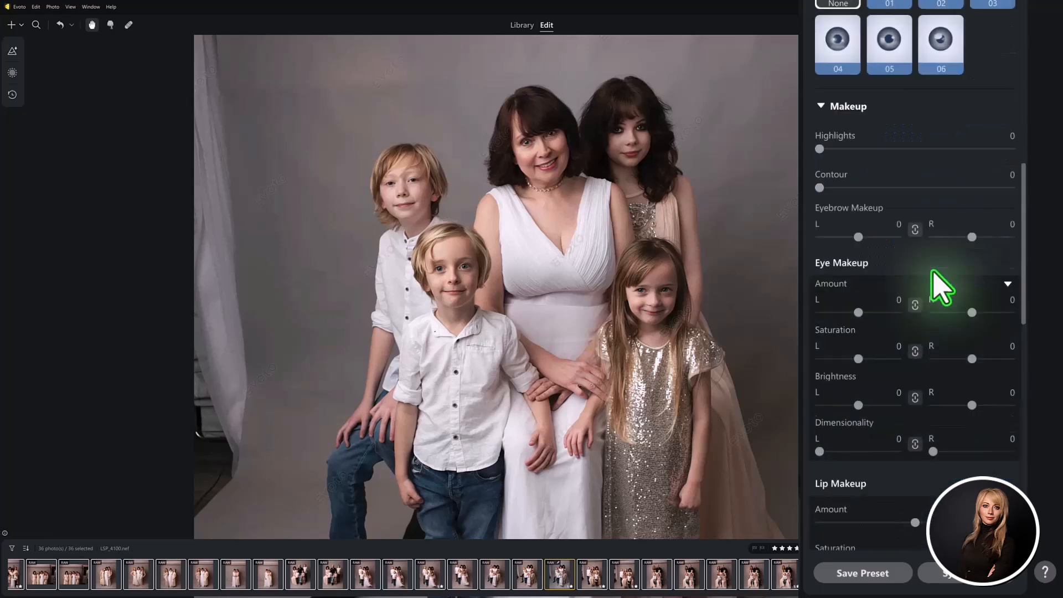
left_click_drag(823, 149, 832, 149)
left_click(833, 188)
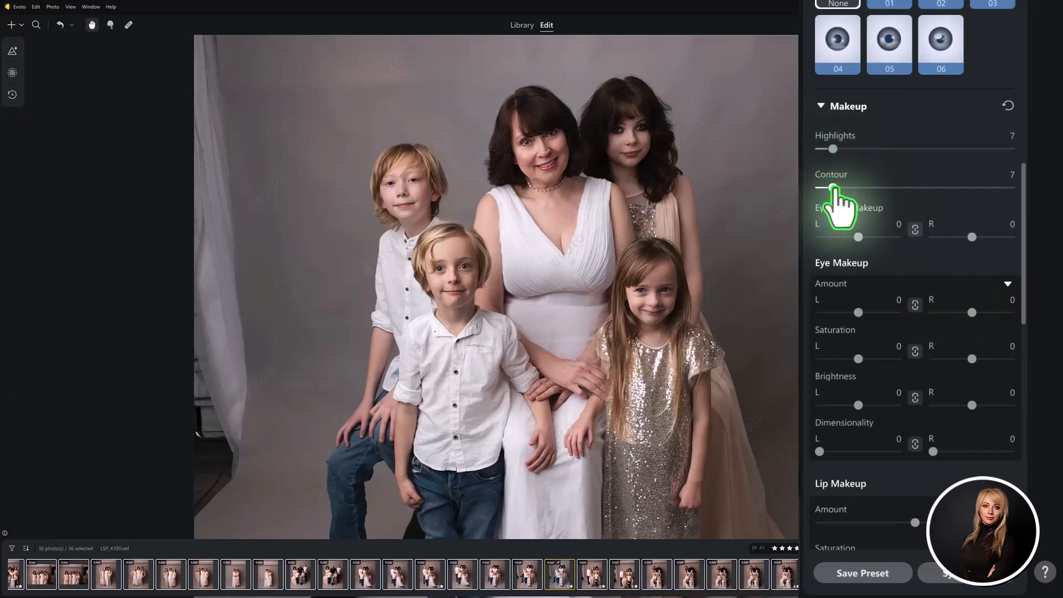
left_click(860, 237)
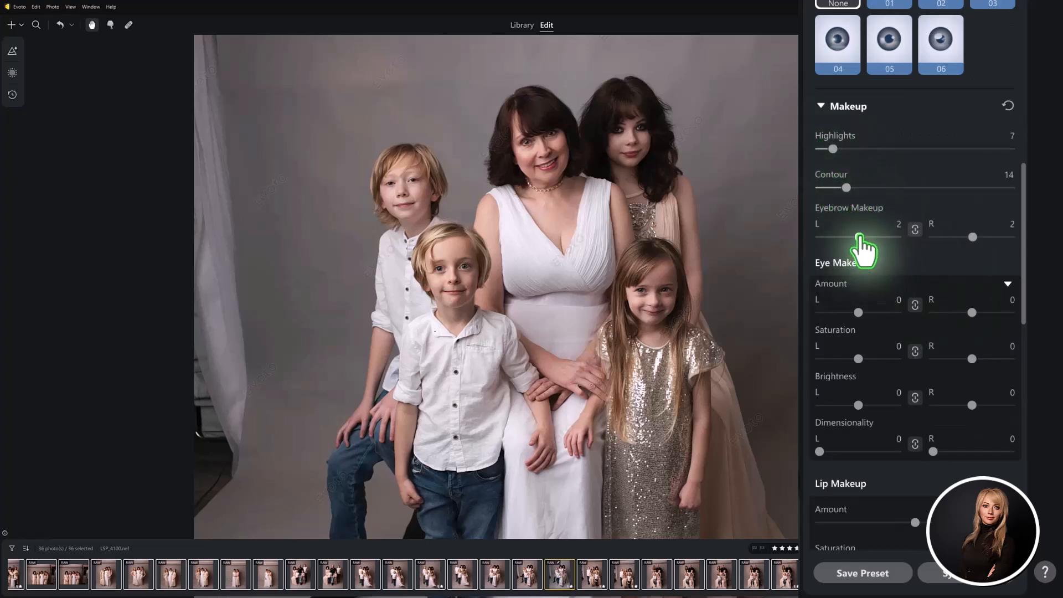
scroll(868, 431, "down", 6)
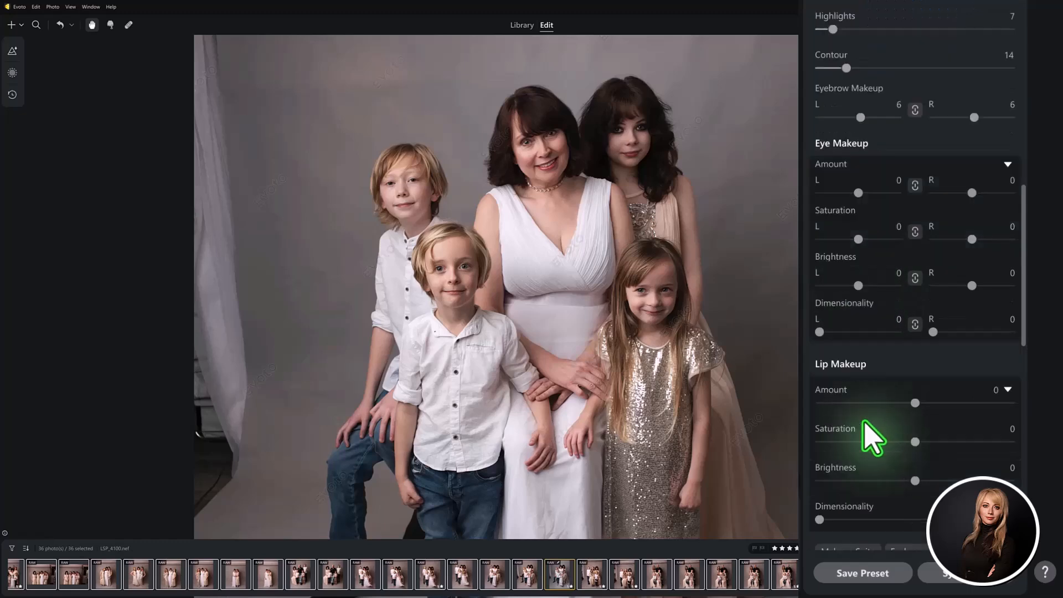
scroll(903, 83, "up", 9)
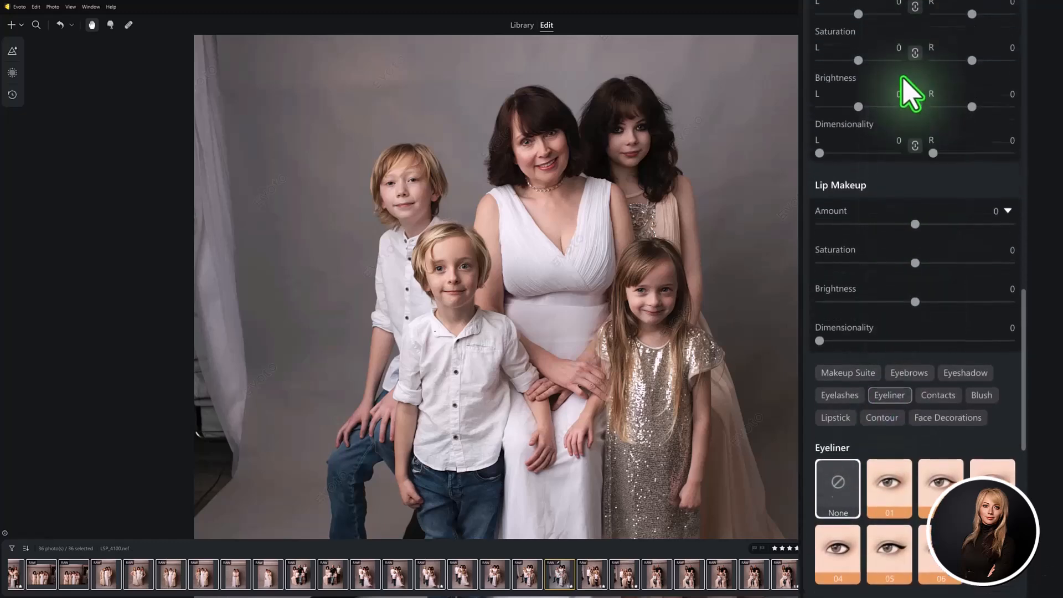
left_click_drag(861, 389, 873, 389)
Switch the portrait retouching to the children and set Freckles & Acne to 49 with Freckles at 12.
scroll(873, 399, "up", 1)
scroll(875, 409, "up", 3)
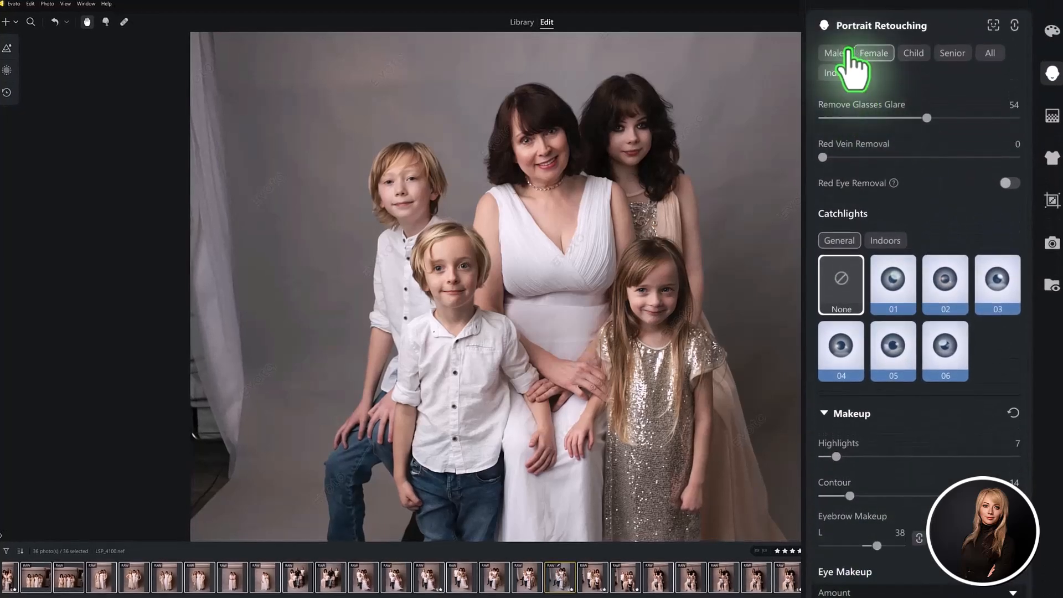
left_click(912, 55)
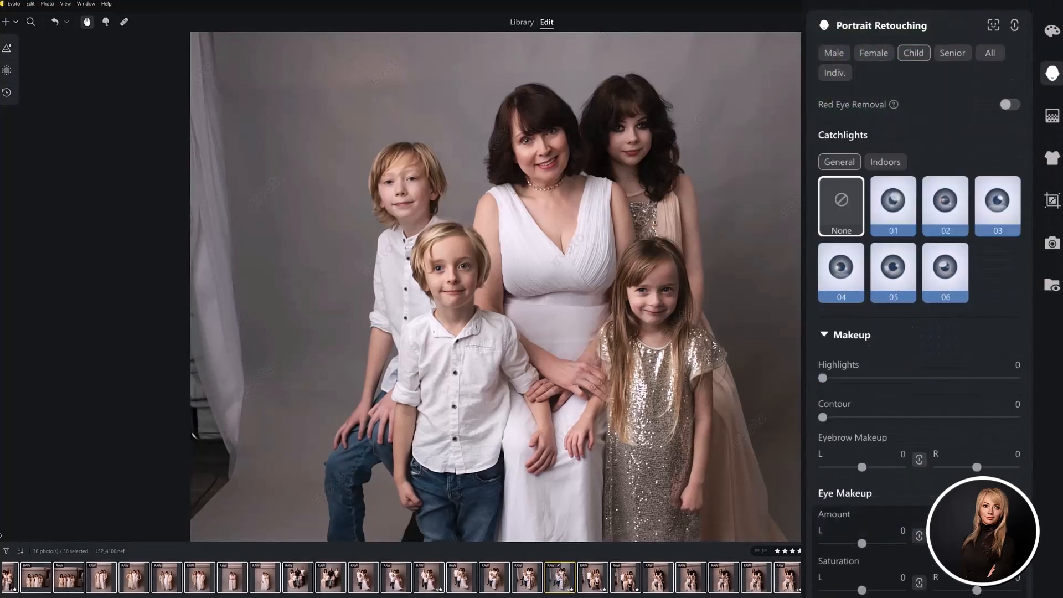
left_click_drag(664, 498, 649, 268)
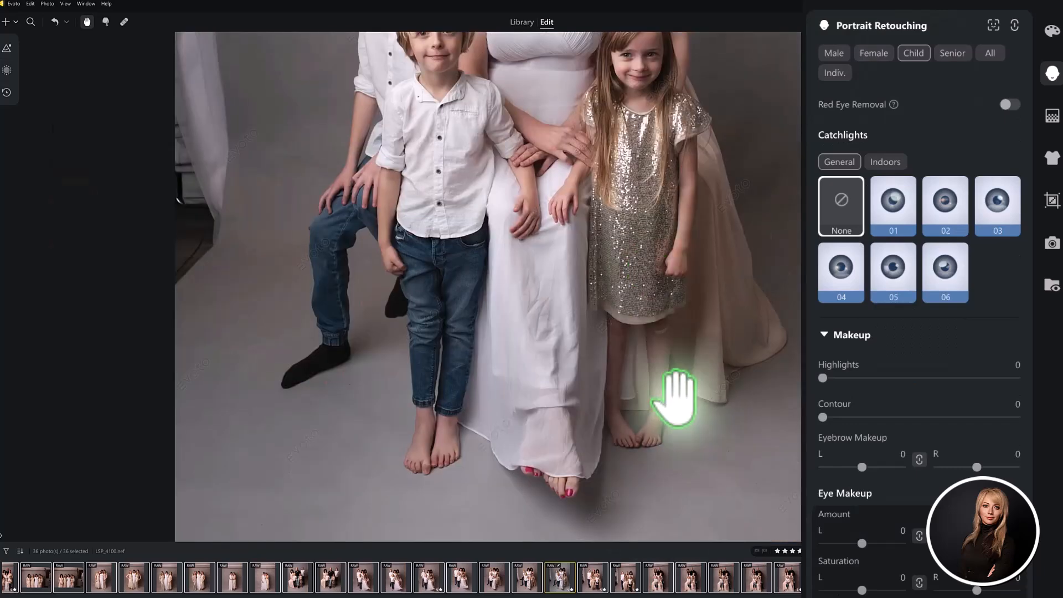
scroll(676, 396, "up", 5)
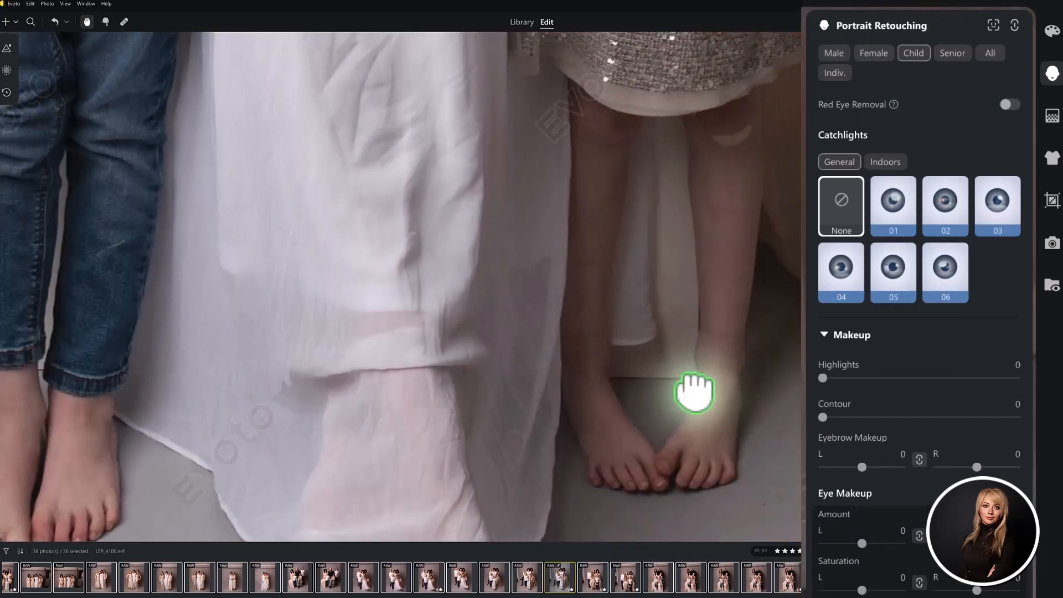
scroll(704, 335, "up", 3)
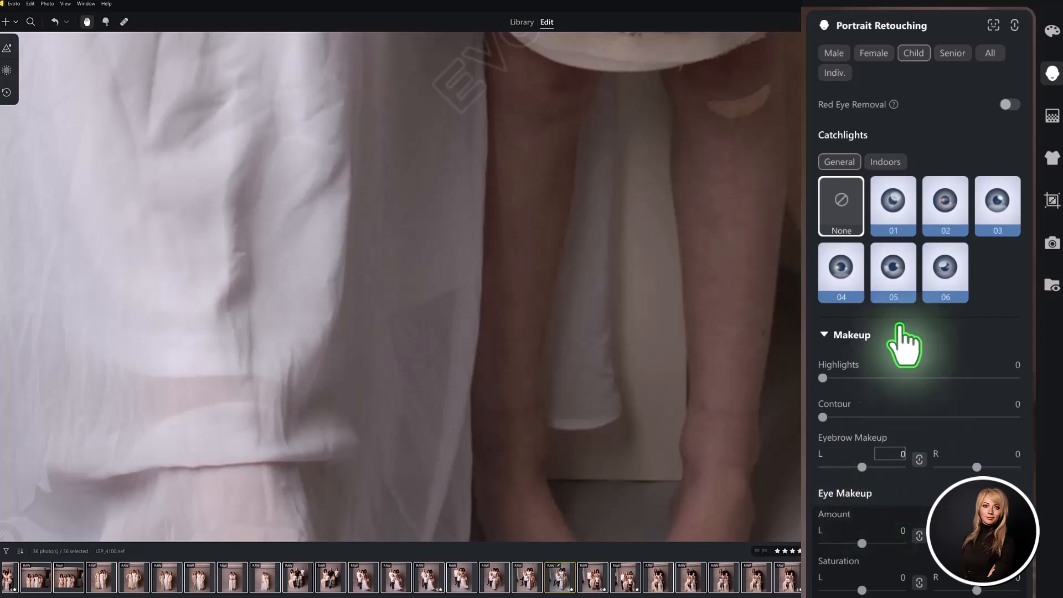
scroll(910, 387, "down", 10)
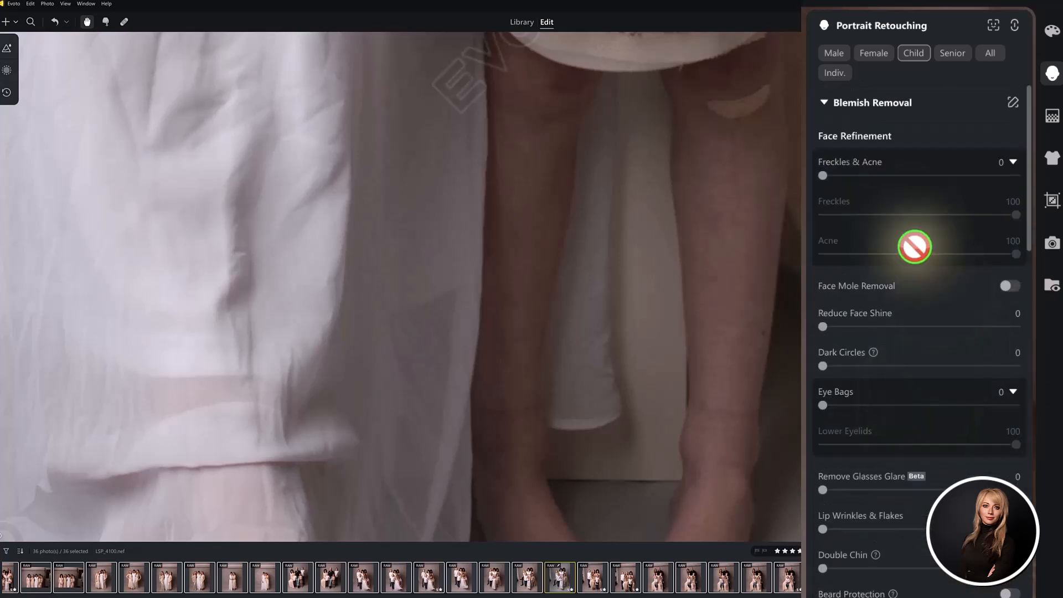
left_click(916, 176)
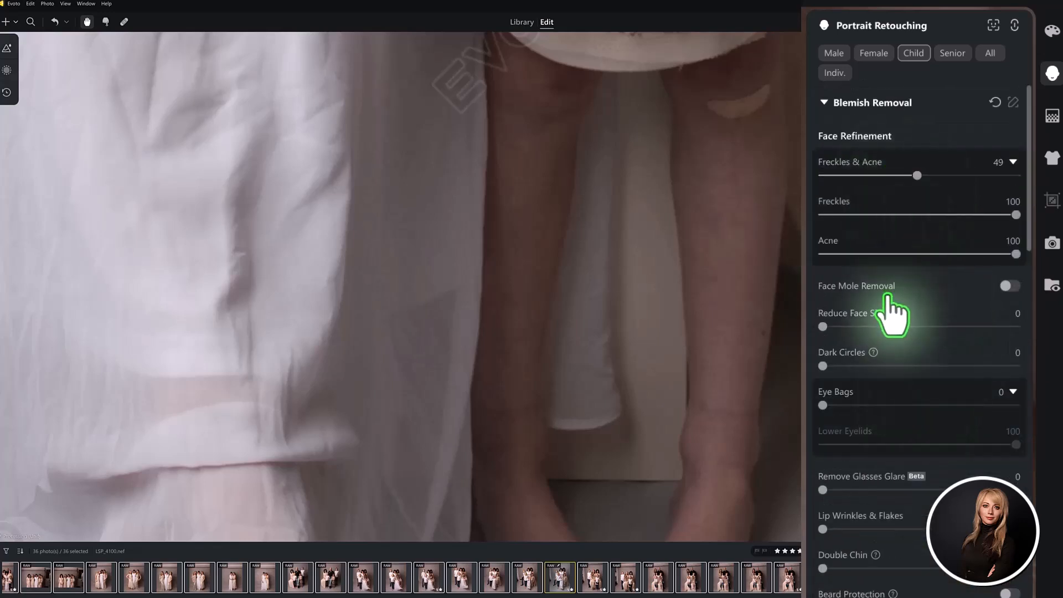
left_click(846, 215)
Set the children's Double Chin to 18 and Body Blemishes to 100, checking the girl's legs.
scroll(863, 442, "down", 6)
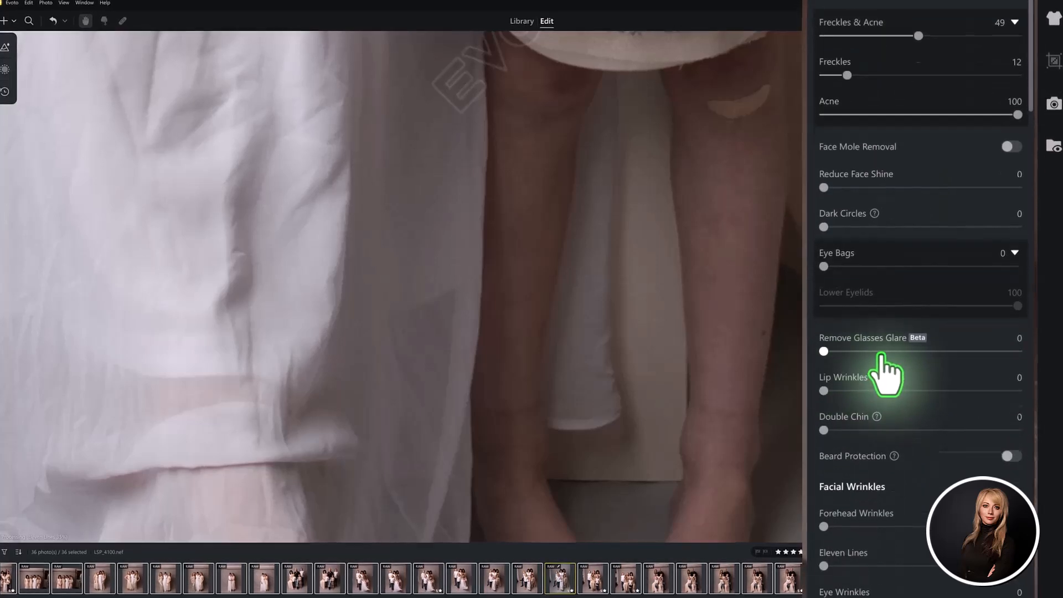
left_click(859, 137)
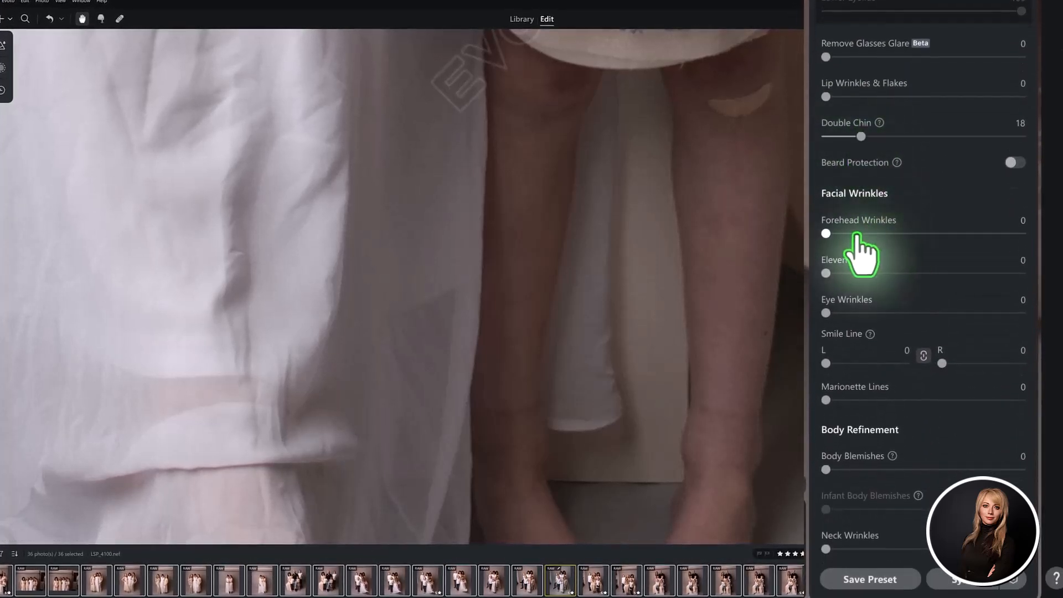
scroll(867, 320, "down", 3)
scroll(866, 321, "down", 3)
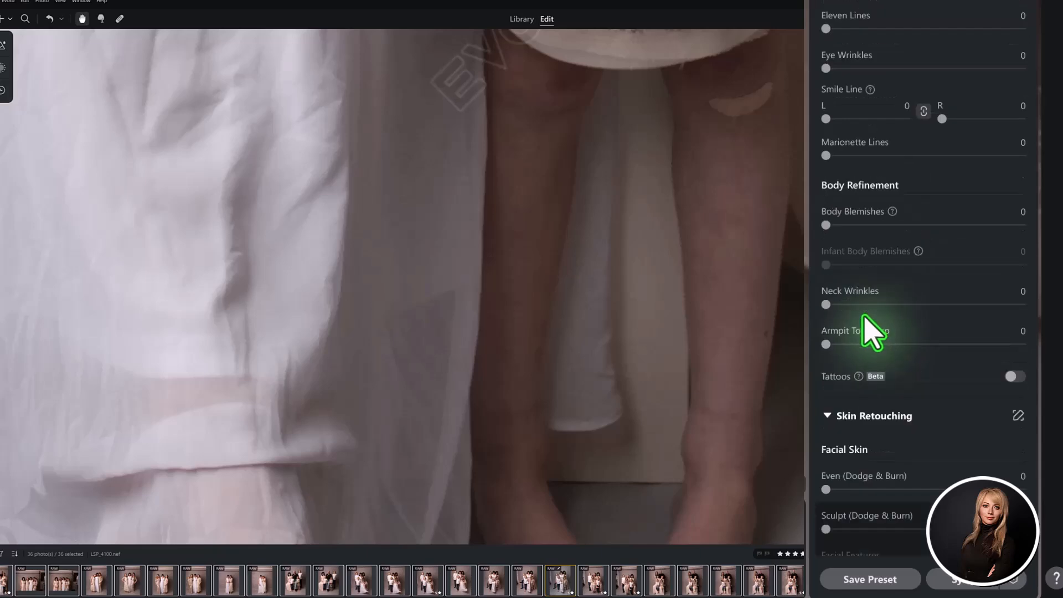
left_click(1022, 226)
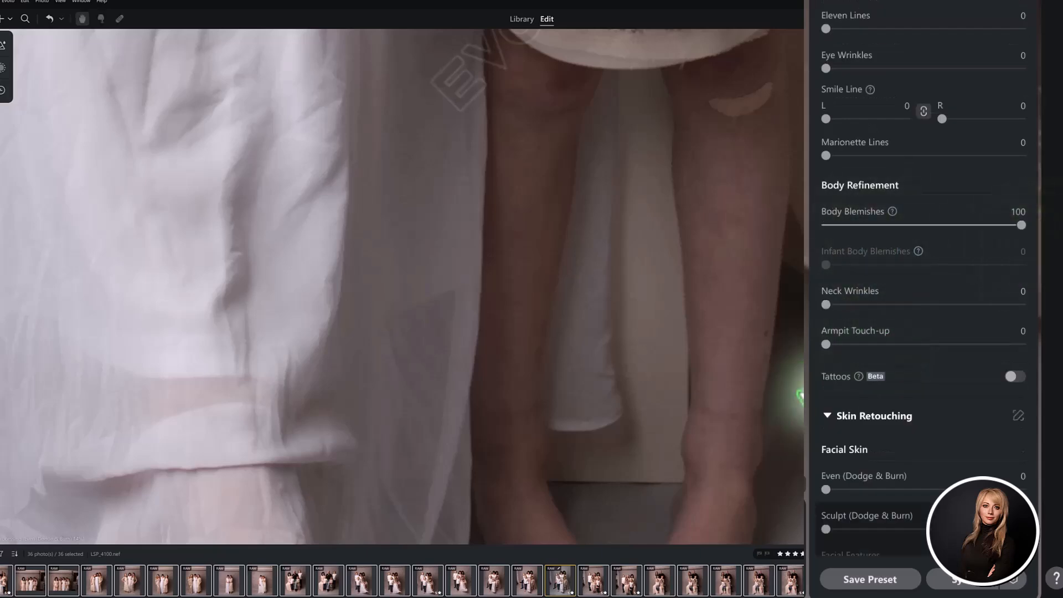
left_click_drag(750, 387, 744, 374)
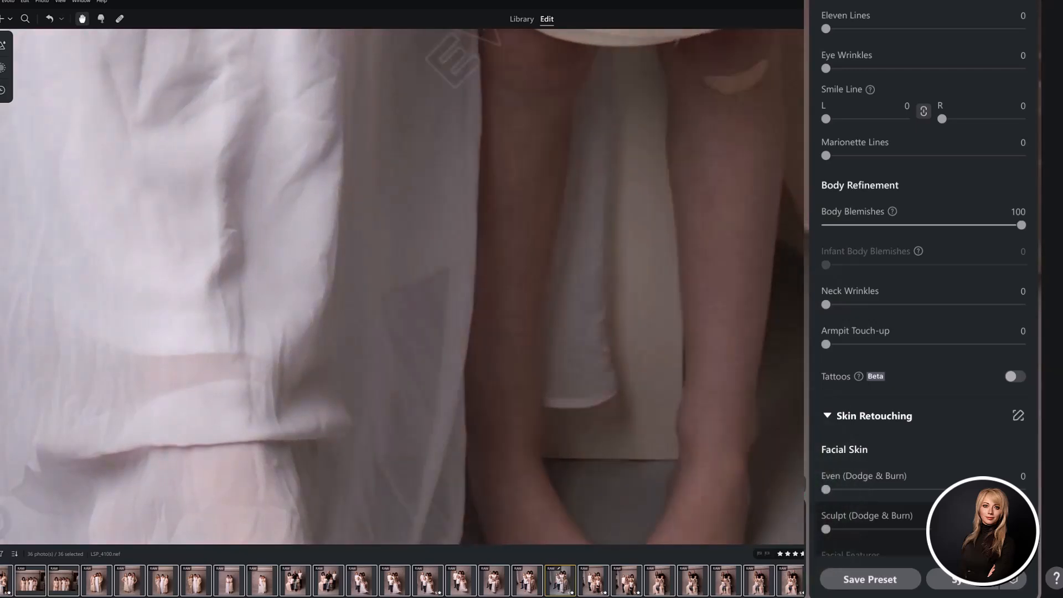
For the children's facial skin, set Sculpt (Dodge & Burn) to 6 and slightly raise Even (Dodge & Burn) and Textured Smoothing.
scroll(872, 340, "down", 2)
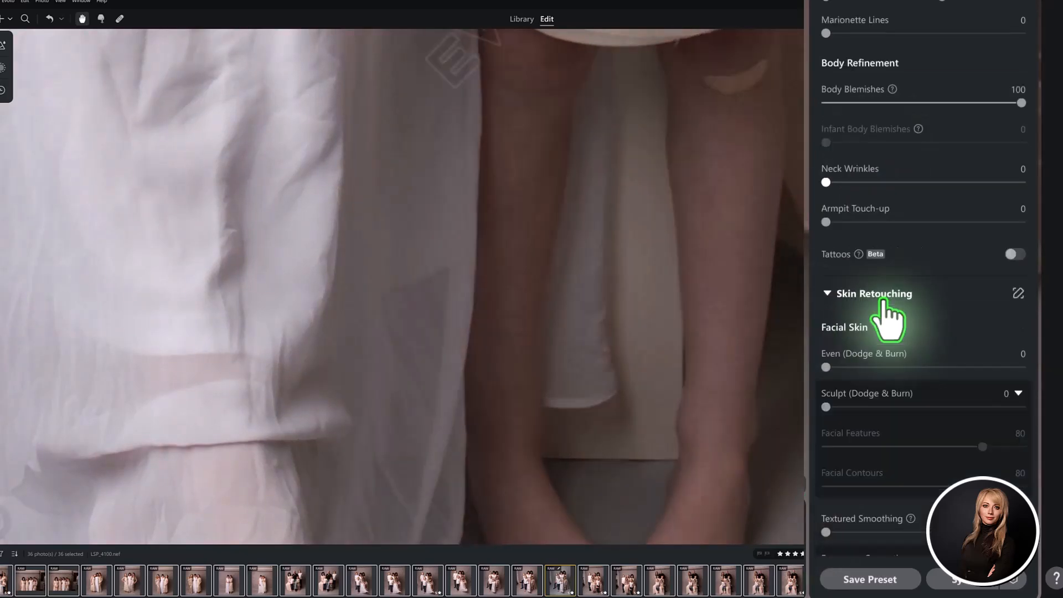
scroll(871, 307, "down", 4)
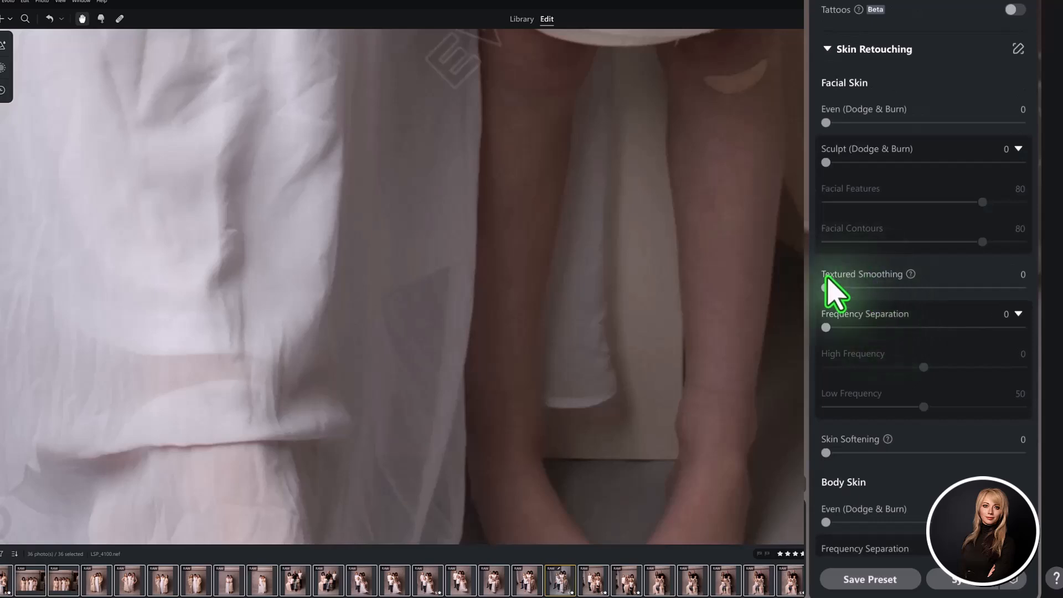
left_click_drag(833, 162, 837, 162)
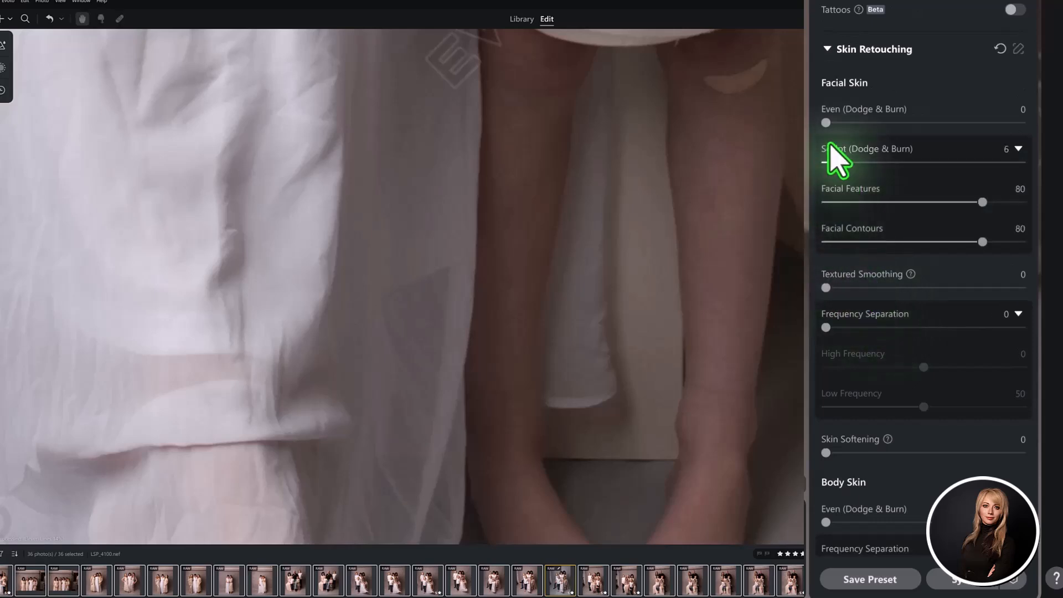
left_click_drag(826, 123, 839, 123)
left_click_drag(826, 288, 836, 288)
Set the children's AI Unify Body Complexion to 58, Unify Body Complexion to 70 and AI Unify Face Complexion to 16.
scroll(882, 351, "down", 6)
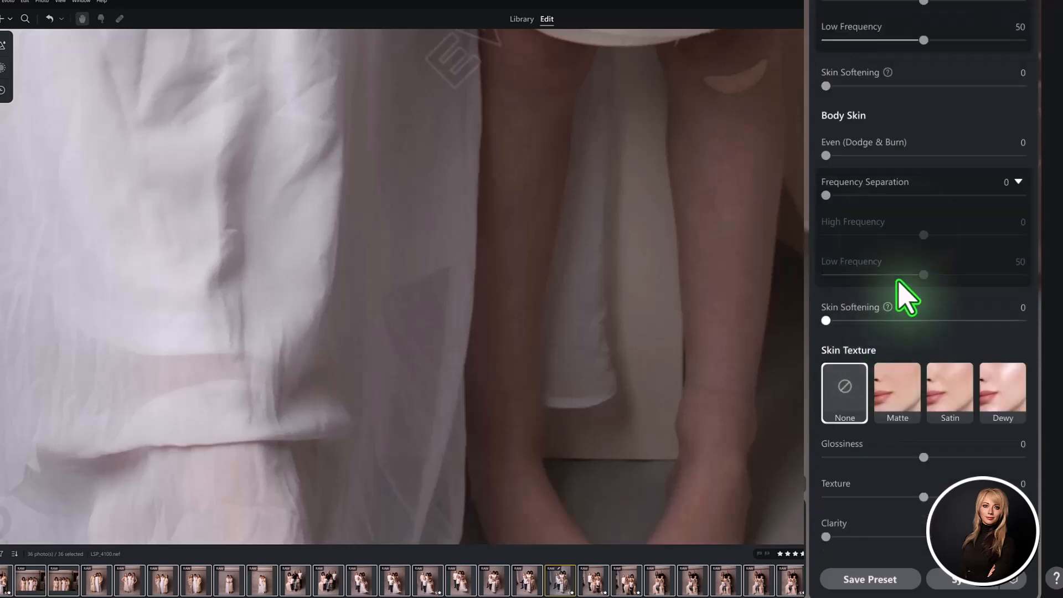
scroll(902, 320, "down", 6)
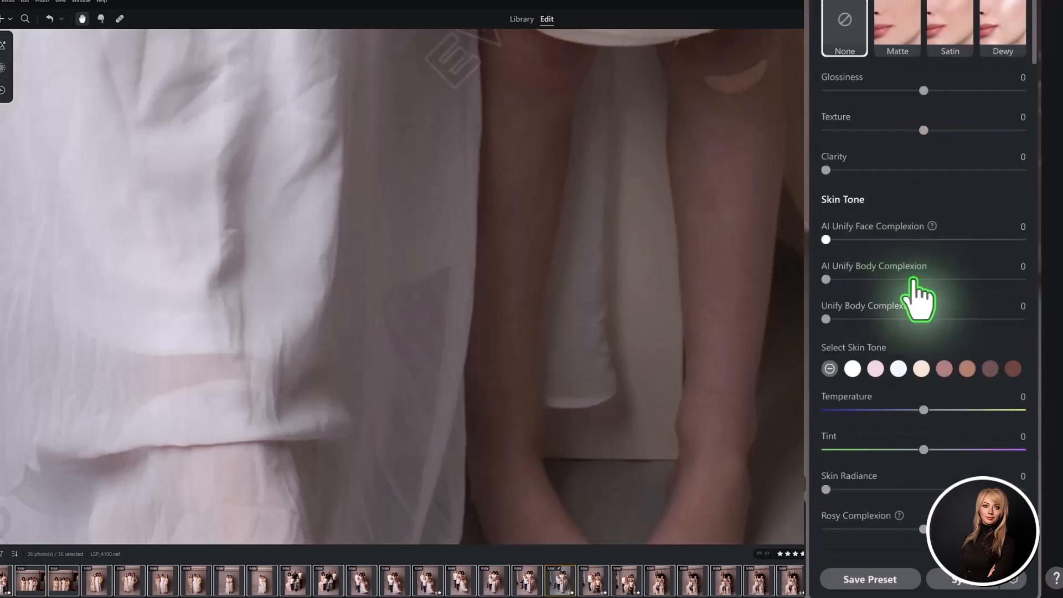
left_click(974, 279)
left_click(939, 279)
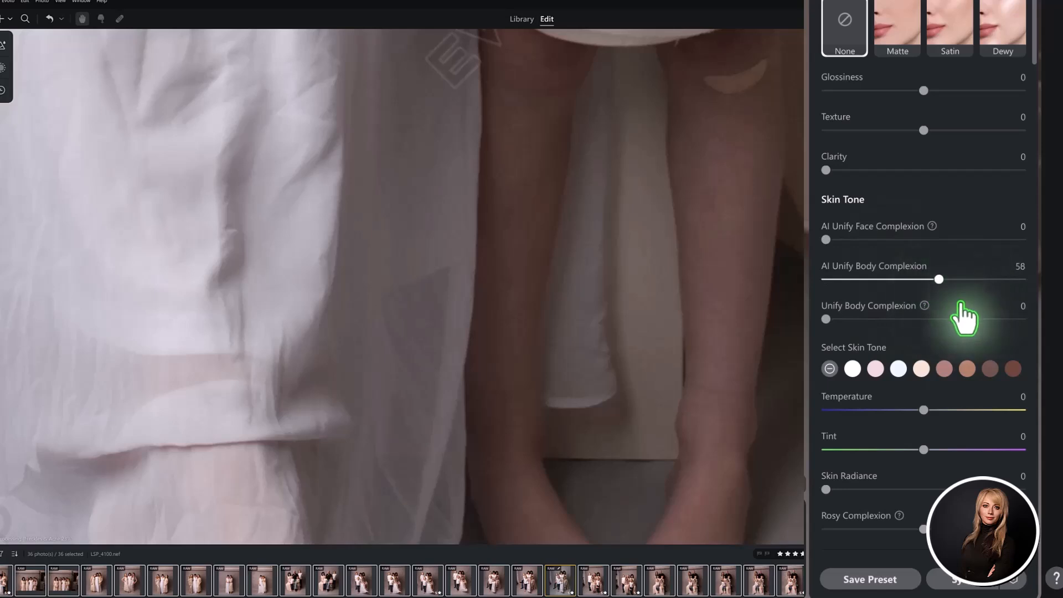
left_click(962, 318)
left_click(856, 240)
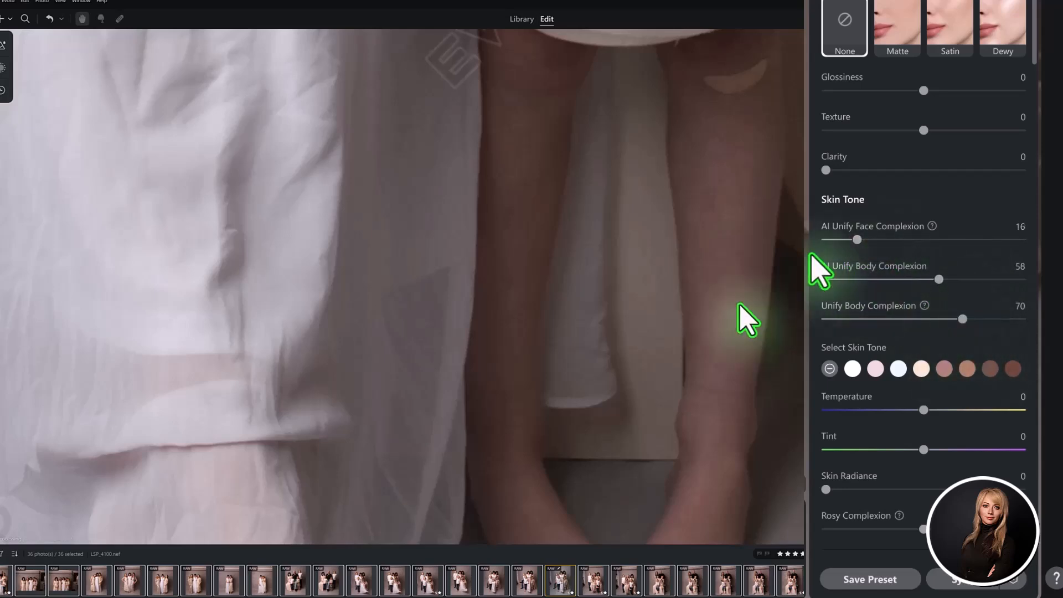
For the children's eyes, set Brightness to 63 and Iris Flare to 59, and reduce Eyes (Whites) and Eye Reflection to 0.
scroll(629, 249, "down", 3)
left_click_drag(630, 277, 639, 372)
left_click_drag(651, 184, 651, 354)
left_click_drag(636, 227, 681, 315)
scroll(956, 246, "down", 10)
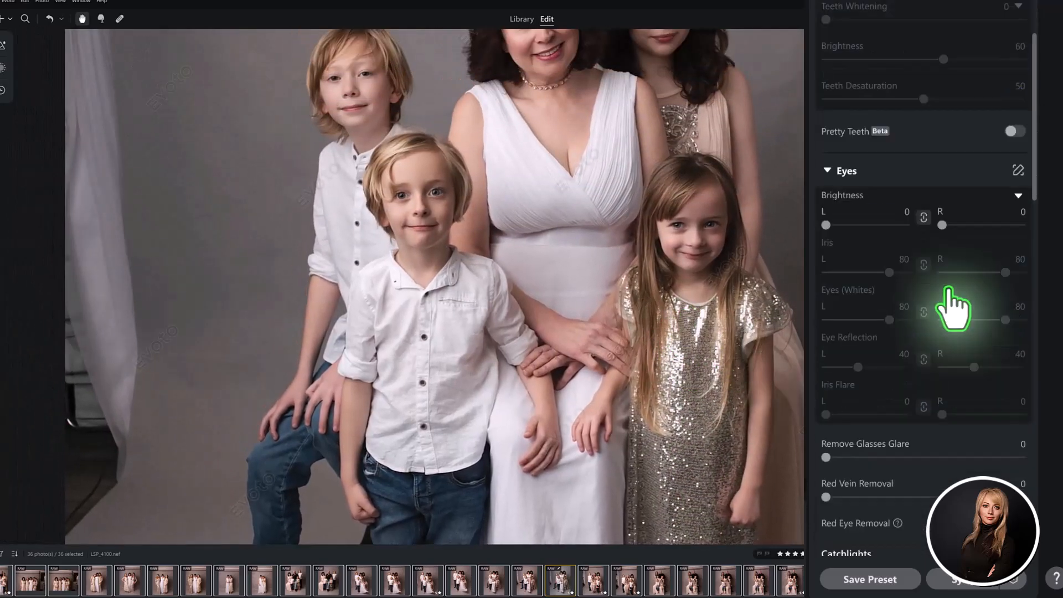
left_click(876, 225)
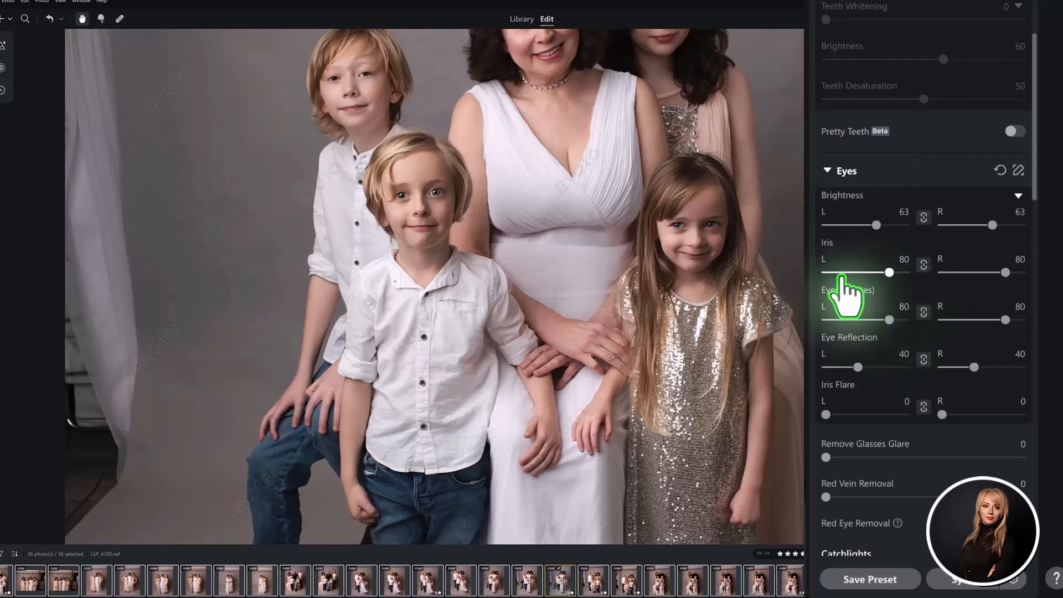
left_click(826, 320)
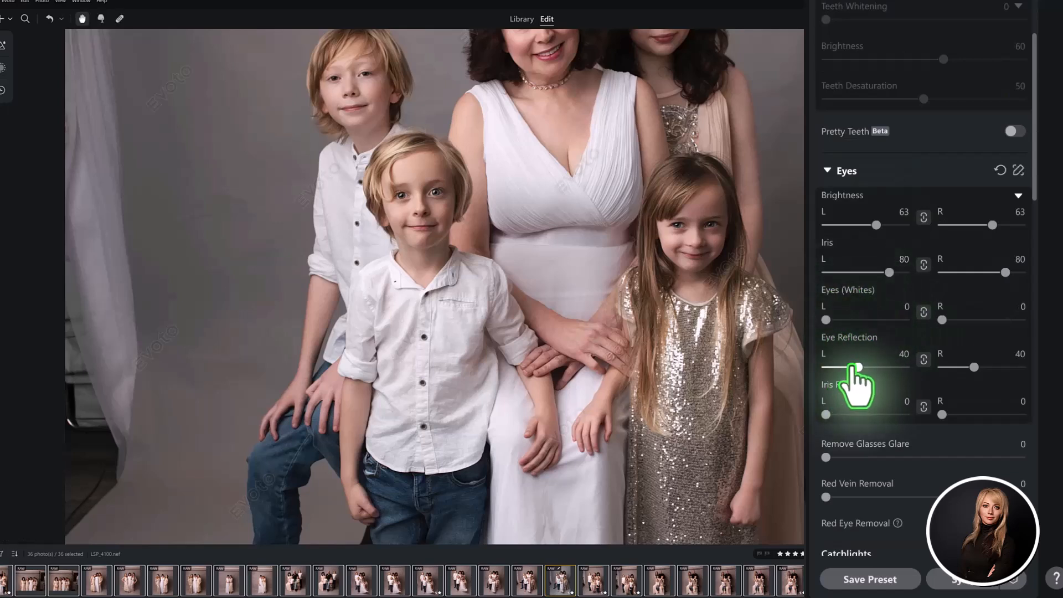
left_click(827, 367)
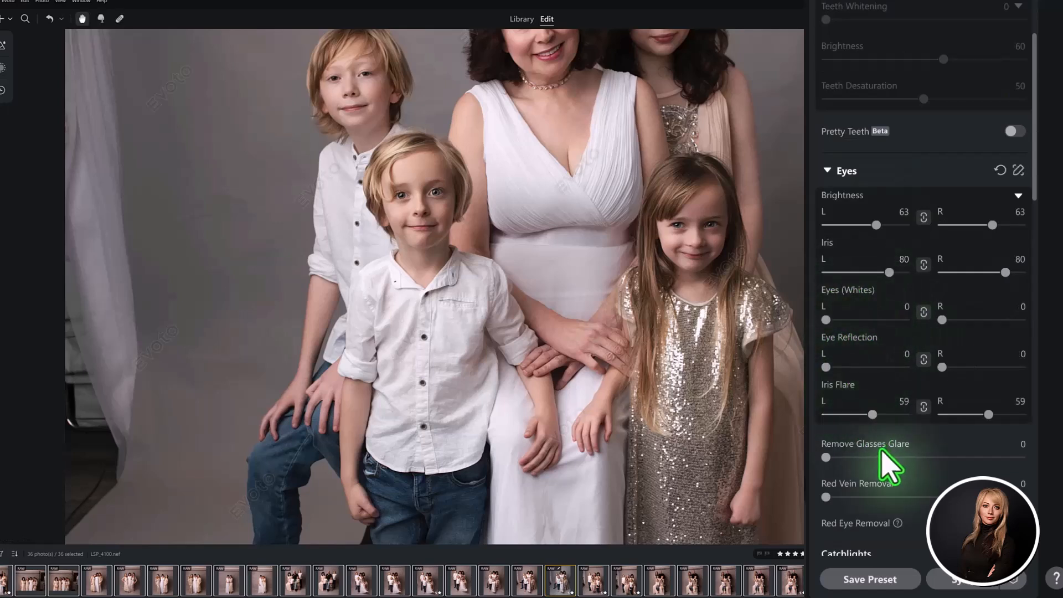
left_click_drag(760, 256, 782, 333)
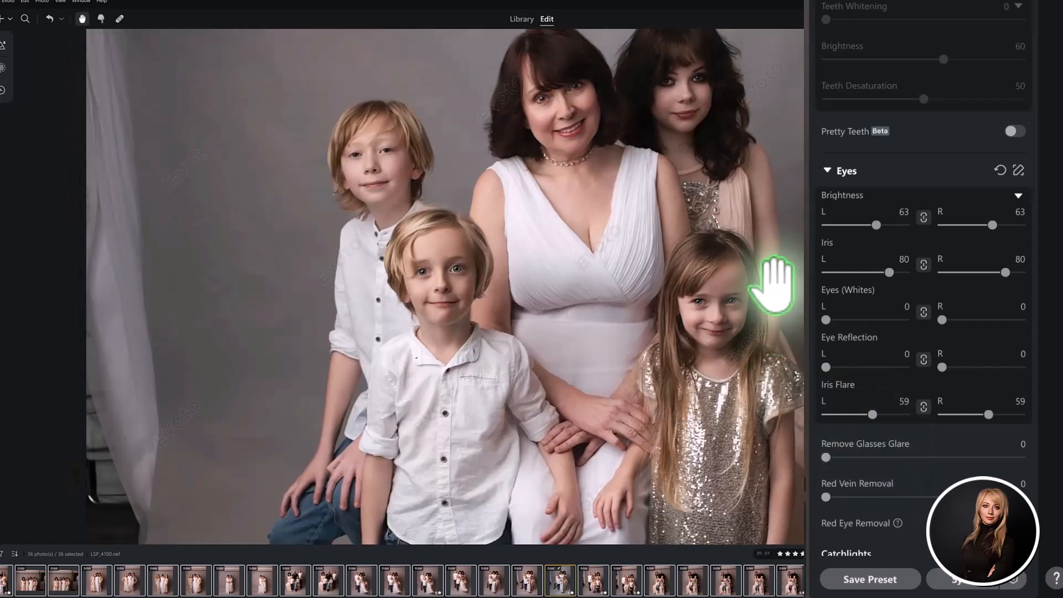
Switch the portrait retouching to the females and set their Hair Part Line to 23.
scroll(774, 285, "up", 7)
left_click(878, 47)
scroll(922, 298, "down", 12)
scroll(922, 299, "down", 8)
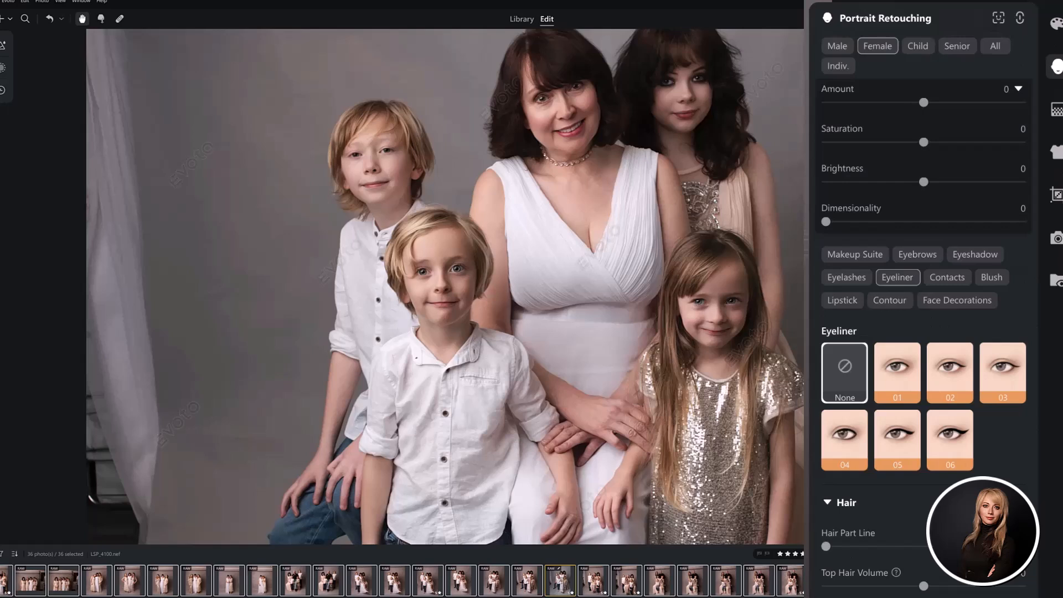
left_click_drag(826, 545, 870, 537)
scroll(872, 267, "down", 7)
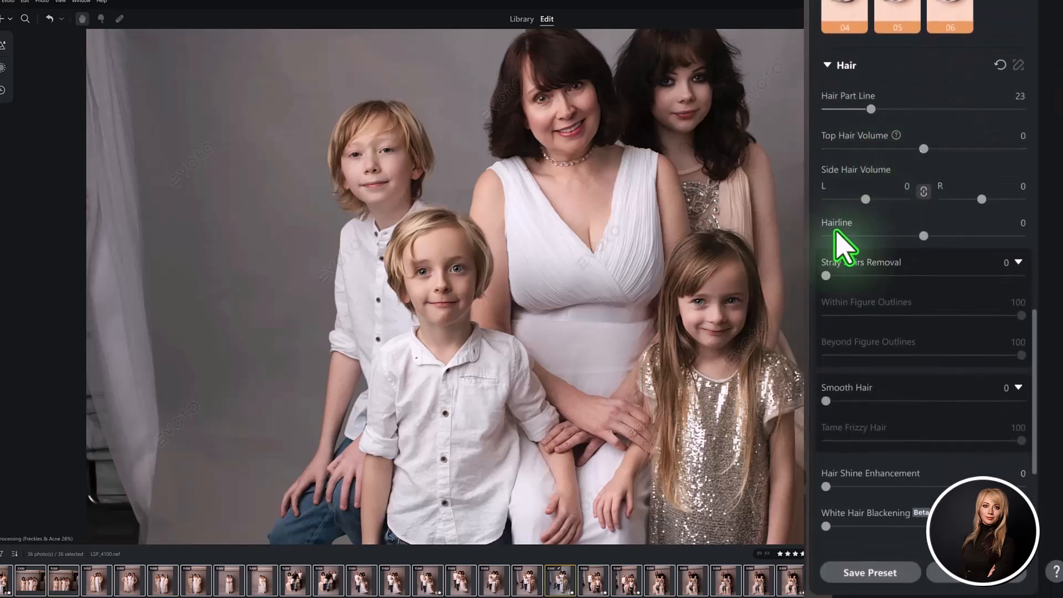
Set the females' Stray Hairs Removal to 70, Smooth Hair to 28, Hair Shine Enhancement to 79 and White Hair Blackening to 7.
left_click_drag(825, 275, 962, 275)
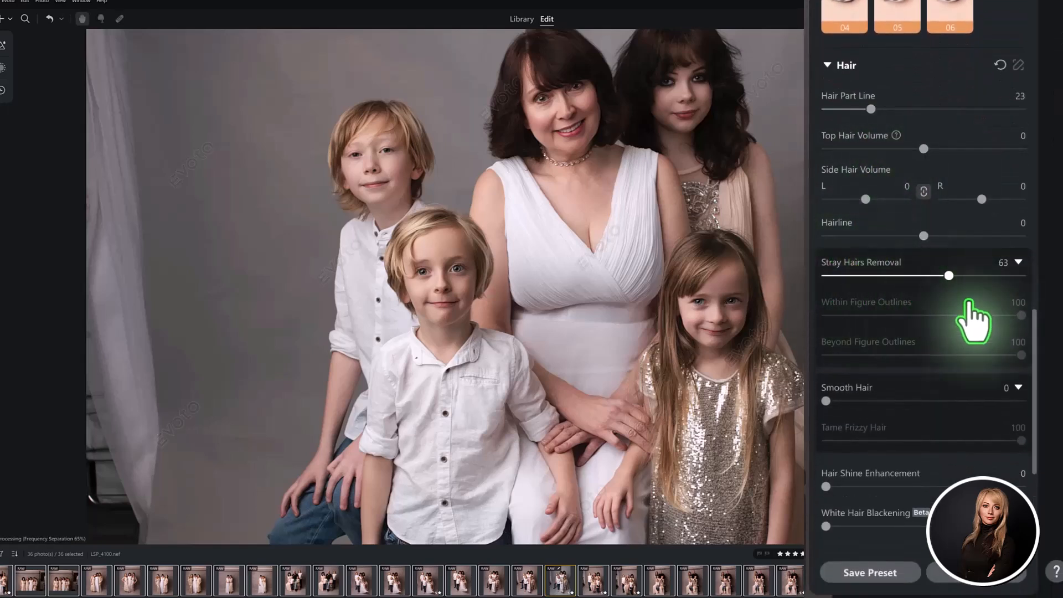
left_click_drag(826, 401, 880, 401)
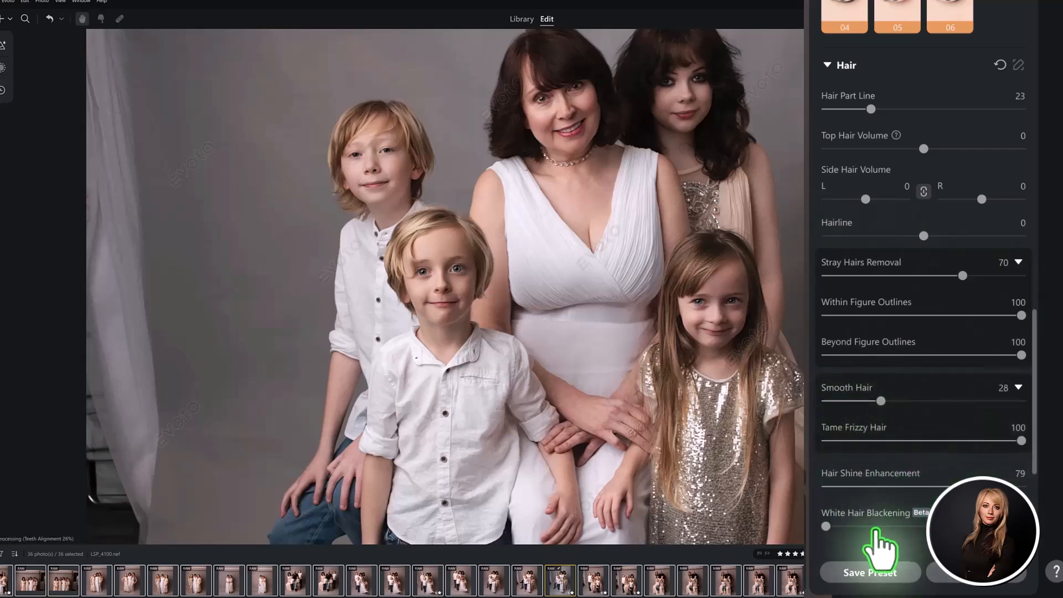
left_click(839, 526)
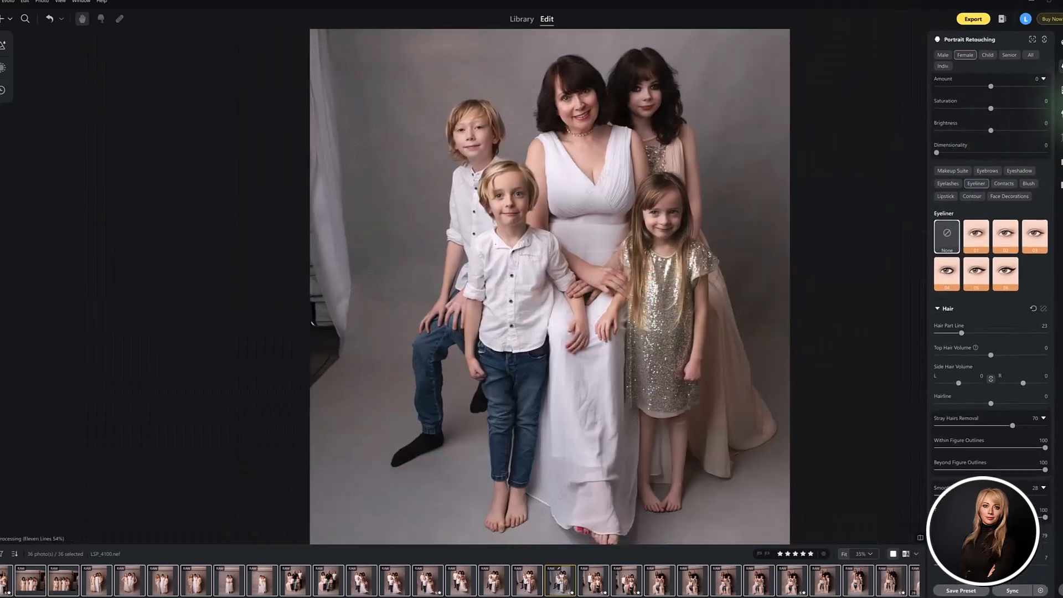
Enable Distractions Removal, Clean Backdrop at 16, Unify Lighting at 19 and Color Banding Removal for the backdrop, with Background Enhancement at 43.
left_click(1059, 113)
left_click(1041, 91)
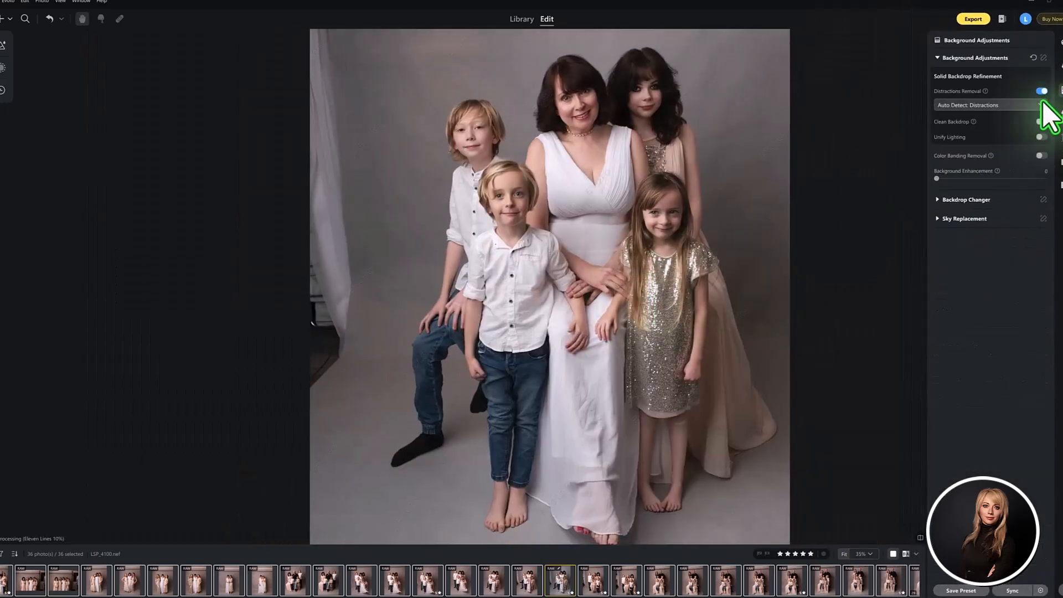
left_click(1041, 122)
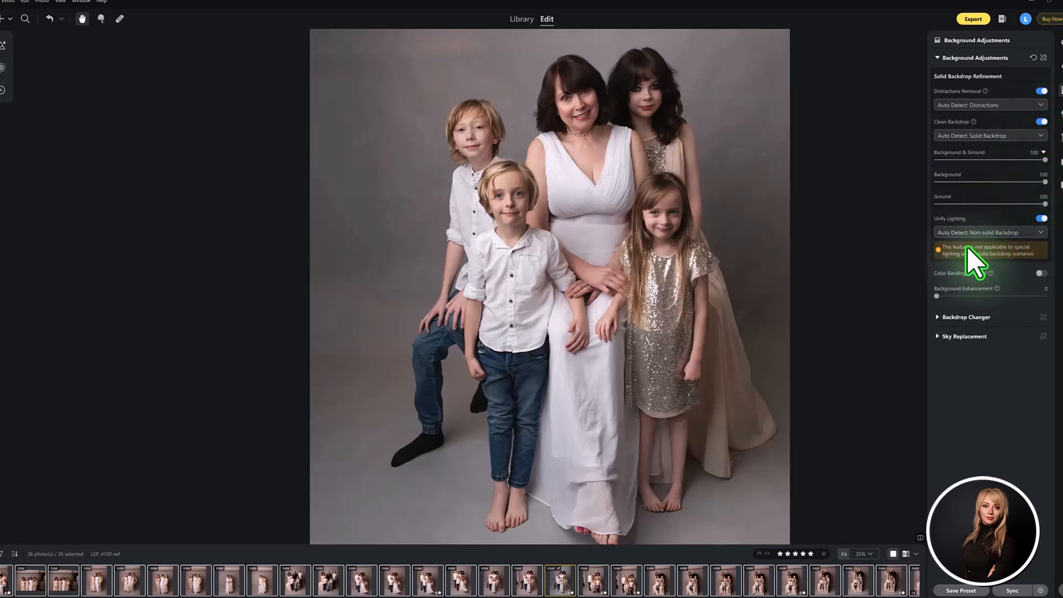
left_click(1040, 273)
left_click(983, 312)
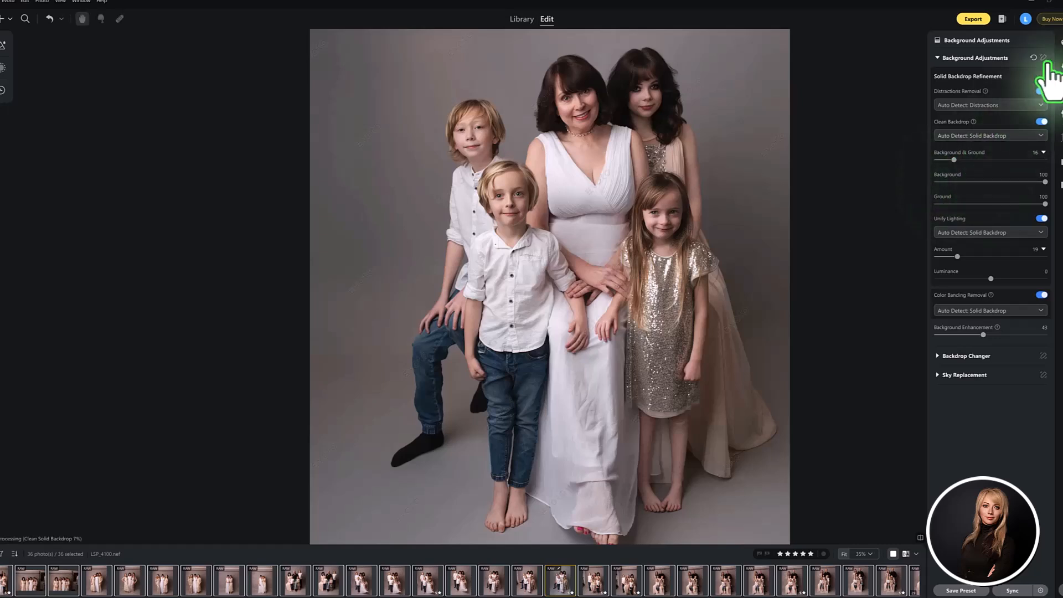
In the color adjustments, raise the Entire Background mask's Exposure to 0.10 and turn off Real-Time Color Adjustments.
left_click(1059, 44)
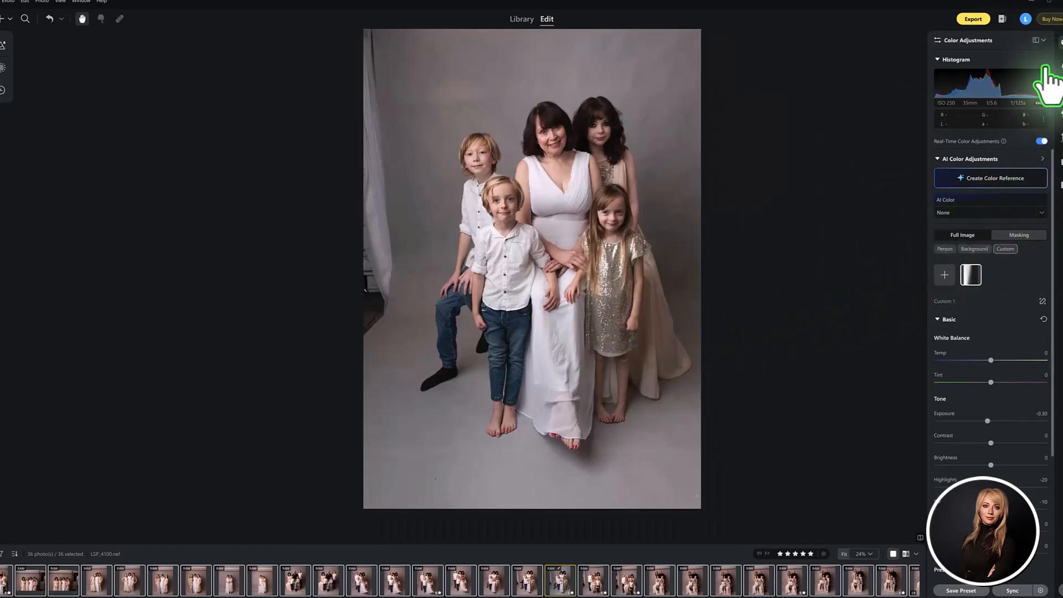
mouse_move(990, 385)
left_mouse_down()
mouse_move(948, 386)
mouse_move(992, 385)
left_mouse_up()
left_click(1040, 141)
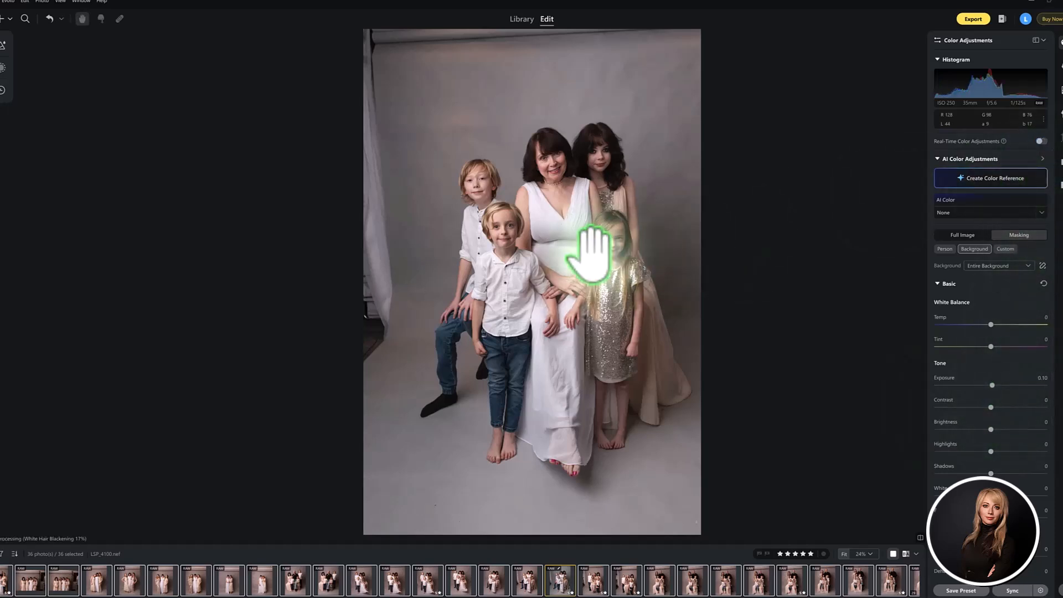